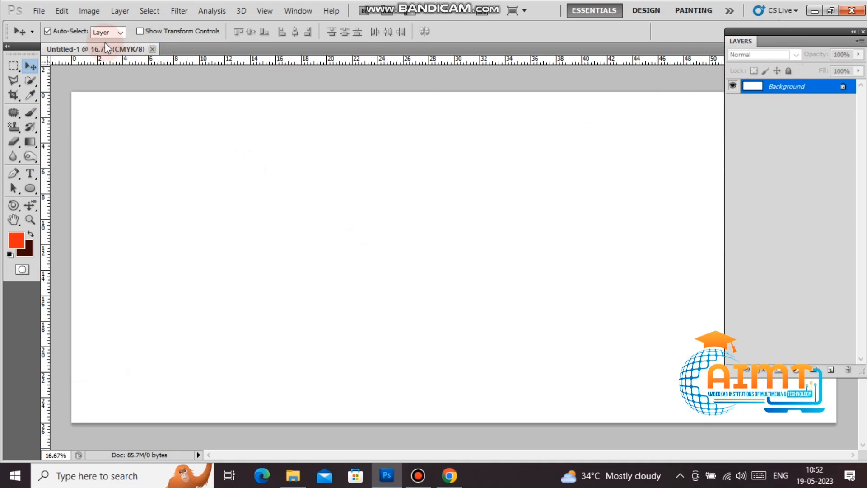
# Step: Convert the Background into Layer 0 and add a Gradient Overlay layer style
pyautogui.doubleClick(793, 93)
pyautogui.click(531, 149)
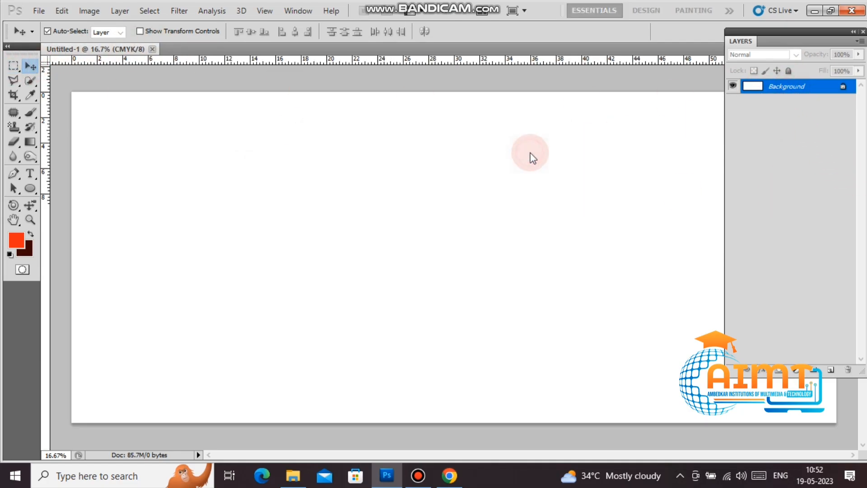
pyautogui.rightClick(800, 87)
pyautogui.click(789, 106)
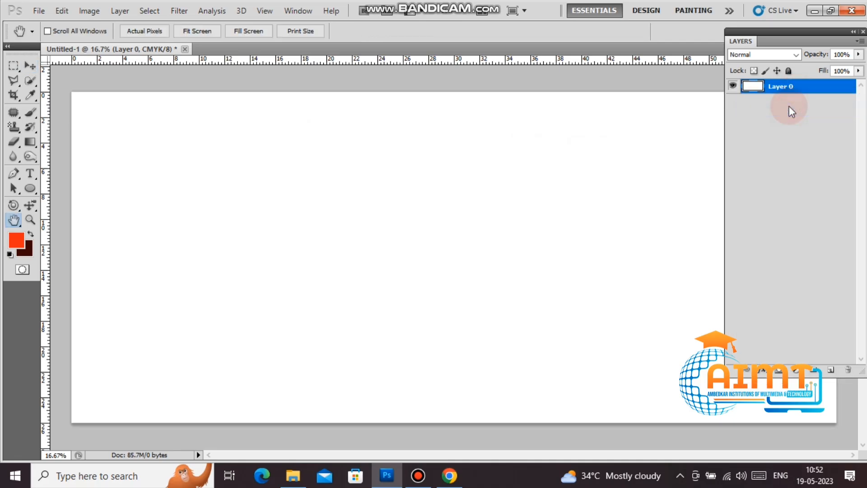
pyautogui.click(548, 188)
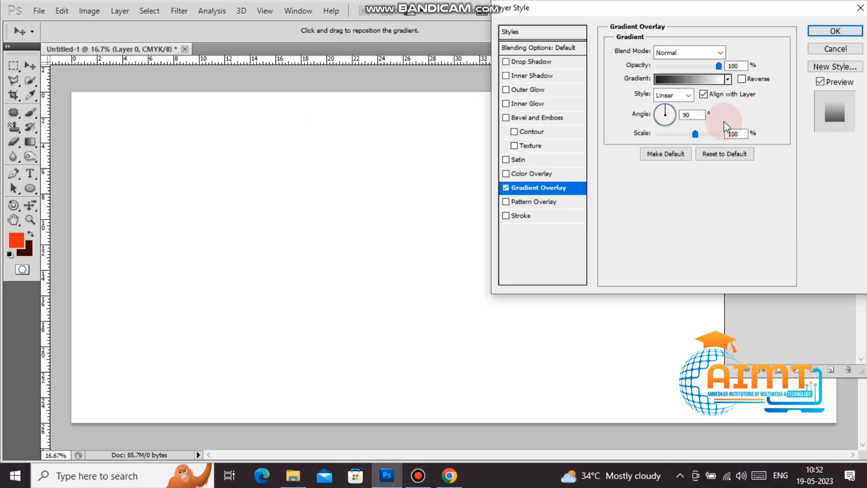
# Step: Set the gradient's left stop to yellow (C0 M0 Y100 K0) for a white-to-yellow fade
pyautogui.click(669, 86)
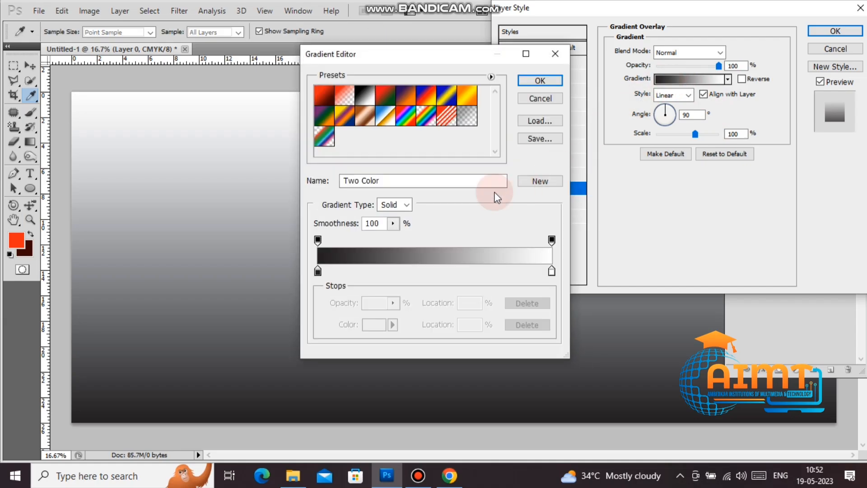
pyautogui.click(318, 271)
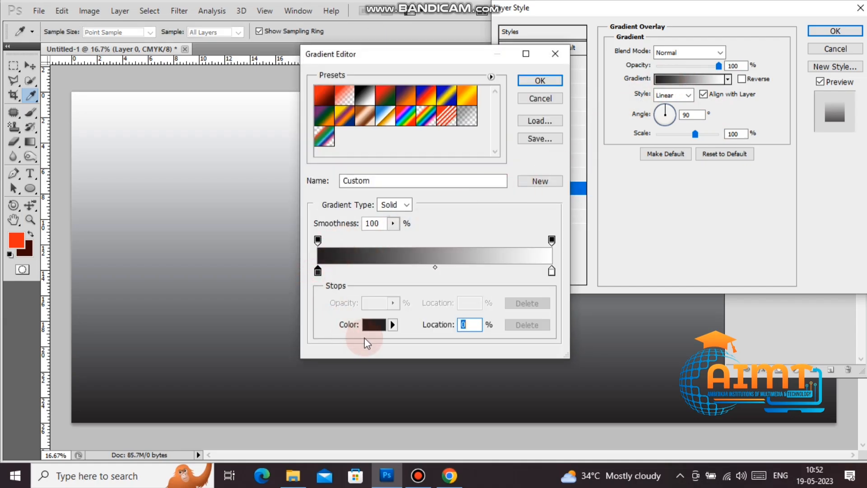
pyautogui.click(374, 324)
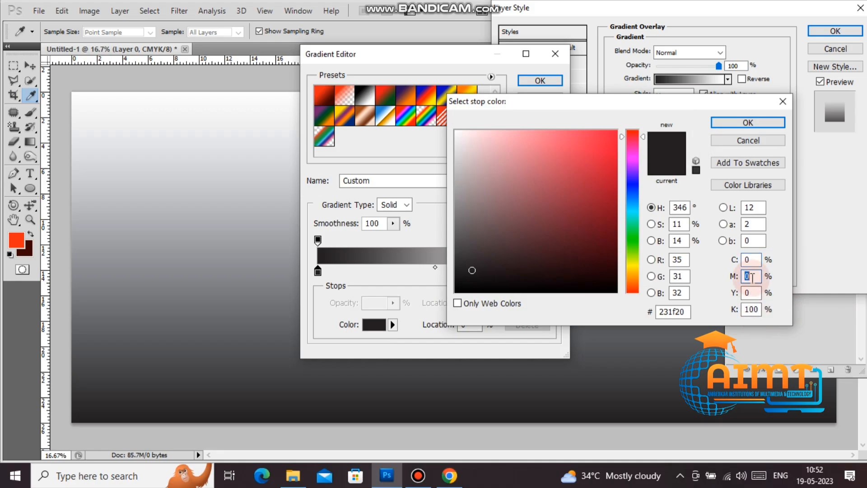
pyautogui.write('100')
pyautogui.press('Tab')
pyautogui.write('0')
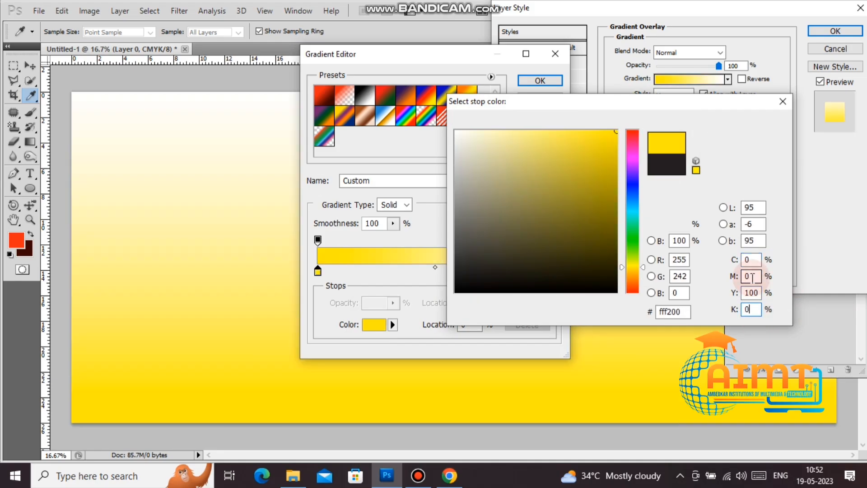
pyautogui.press('Return')
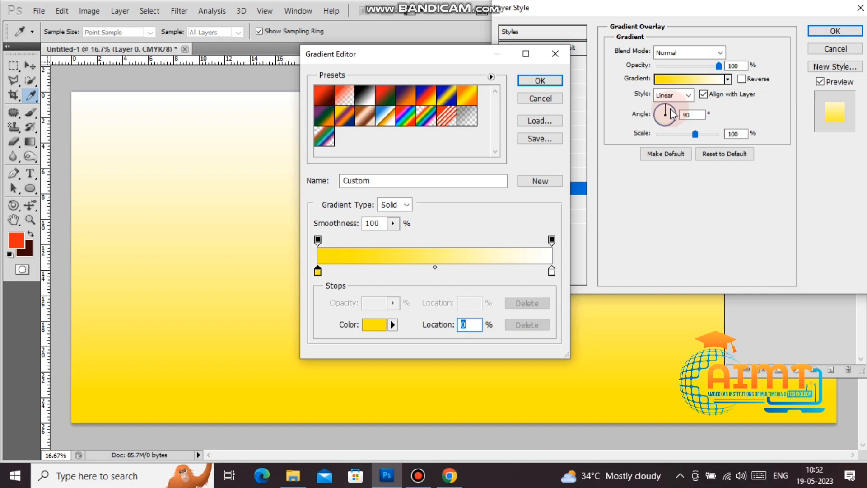
pyautogui.click(548, 80)
pyautogui.click(830, 32)
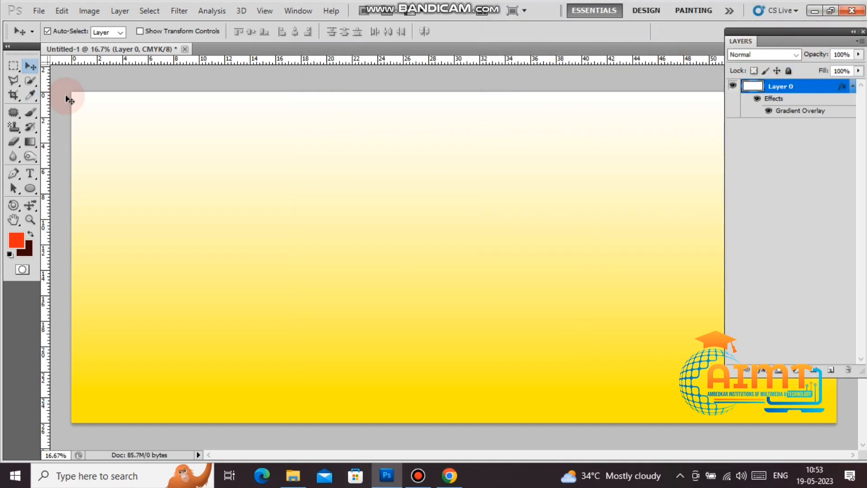
pyautogui.click(13, 67)
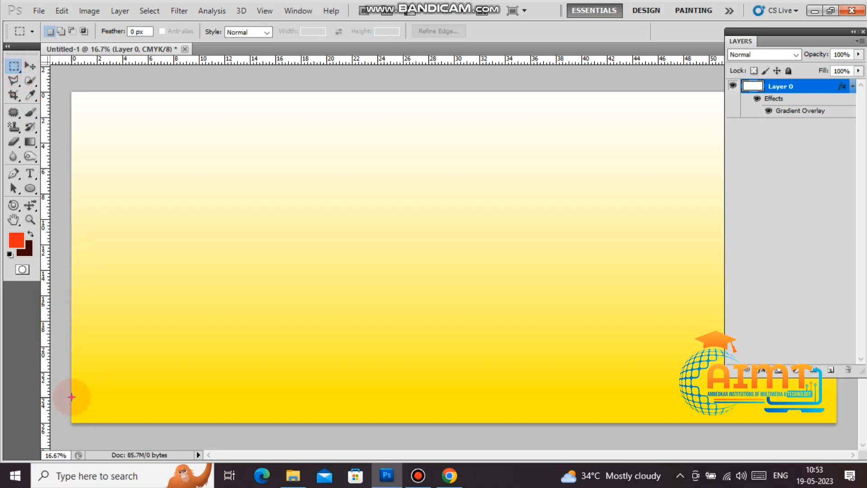
# Step: Fill a band along the banner's bottom on a new layer and raise its top edge
pyautogui.moveTo(72, 396); pyautogui.dragTo(838, 425)
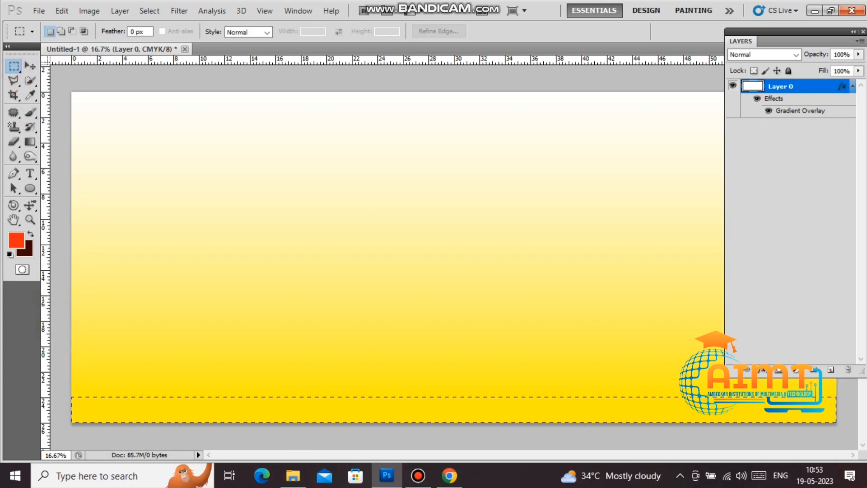
pyautogui.click(830, 369)
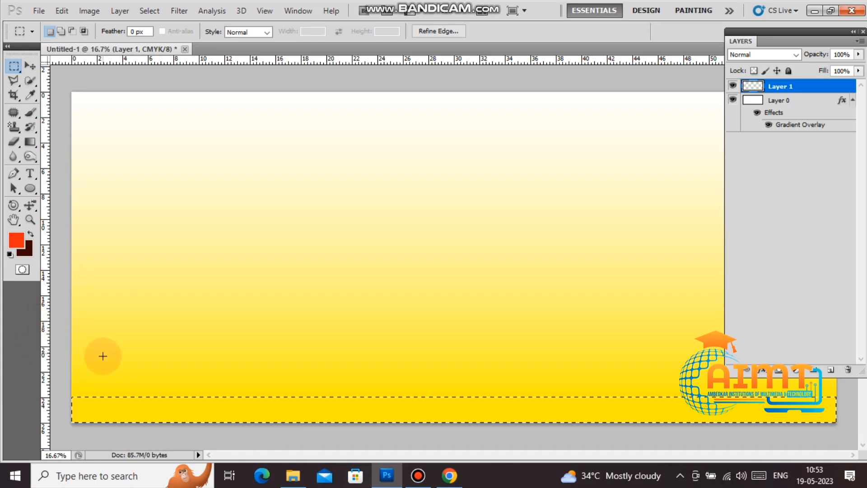
pyautogui.hotkey('ctrl', 'BackSpace')
pyautogui.hotkey('ctrl', 'd')
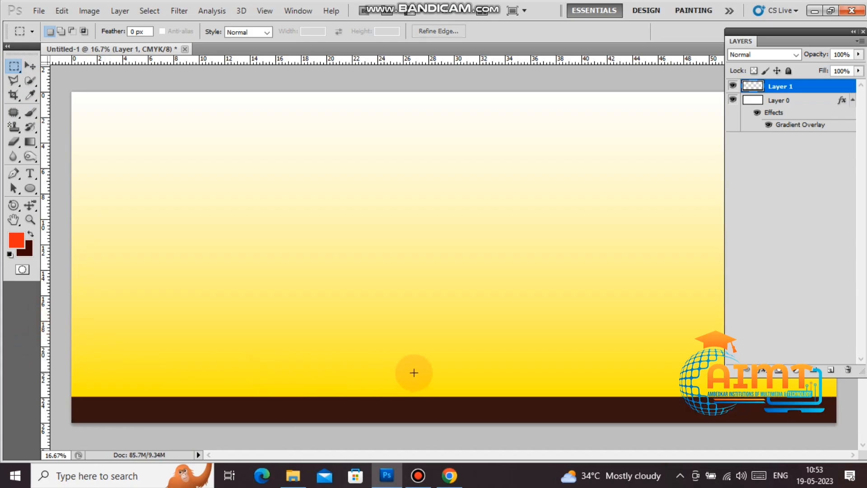
pyautogui.hotkey('ctrl', 't')
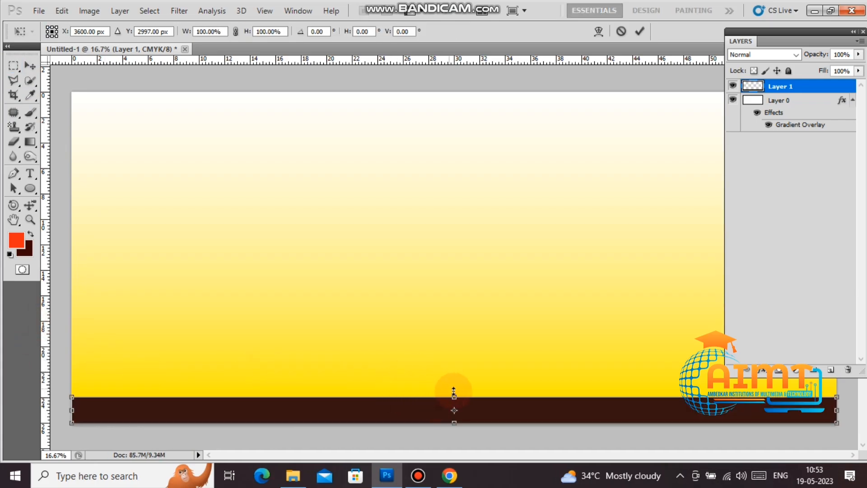
pyautogui.moveTo(454, 393); pyautogui.dragTo(449, 382)
pyautogui.press('Return')
pyautogui.press('m')
# Step: Give the strip a navy Color Overlay of C100 M100 Y50 K10
pyautogui.rightClick(800, 86)
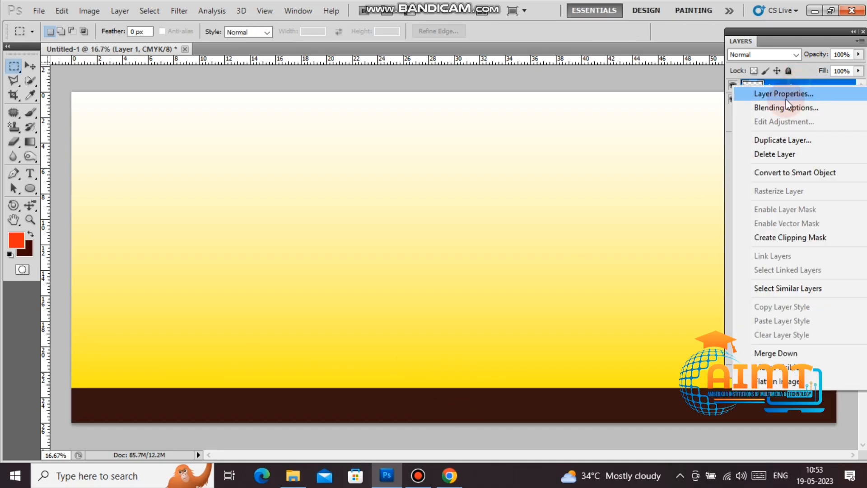
pyautogui.click(777, 108)
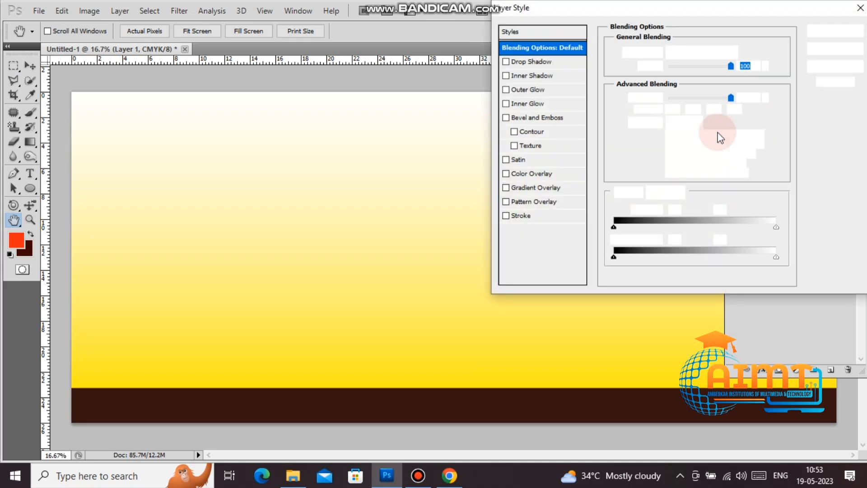
pyautogui.click(534, 173)
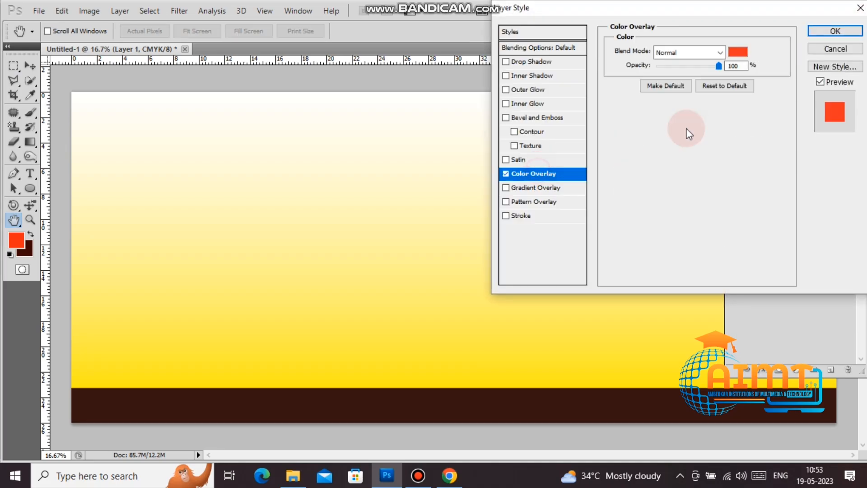
pyautogui.click(738, 52)
pyautogui.click(751, 259)
pyautogui.write('1')
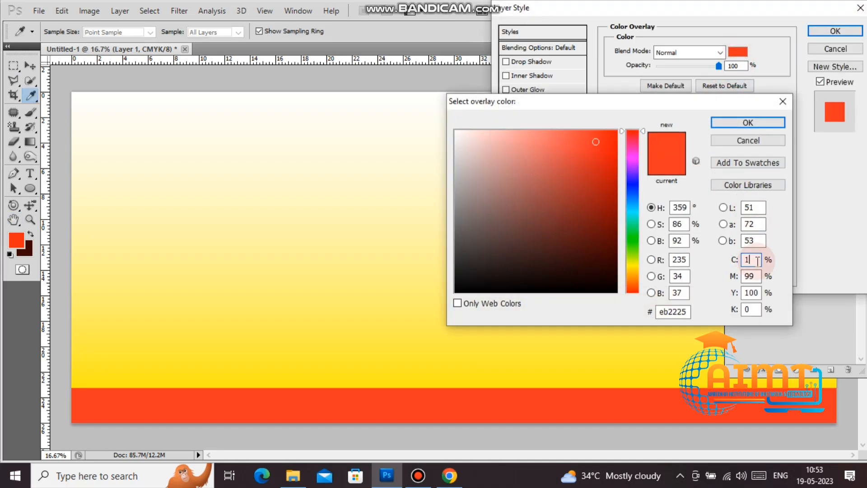
pyautogui.write('00')
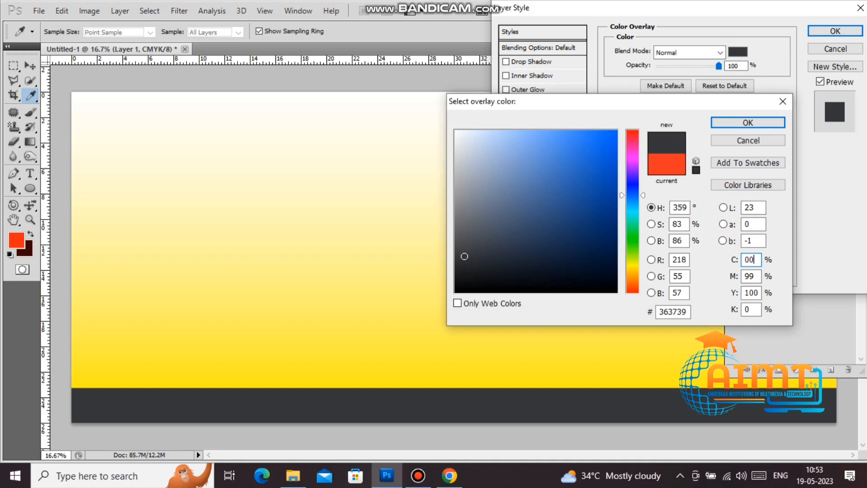
pyautogui.press('BackSpace')
pyautogui.press('BackSpace')
pyautogui.press('BackSpace')
pyautogui.write('100')
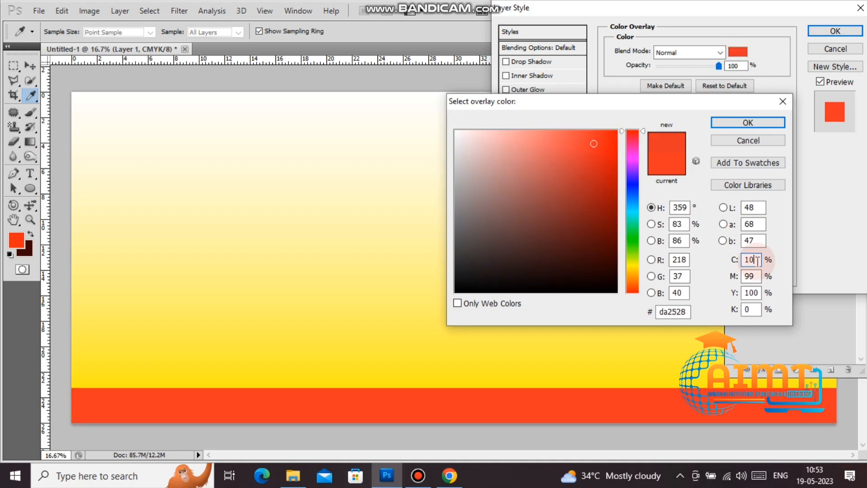
pyautogui.press('Tab')
pyautogui.write('100')
pyautogui.press('Tab')
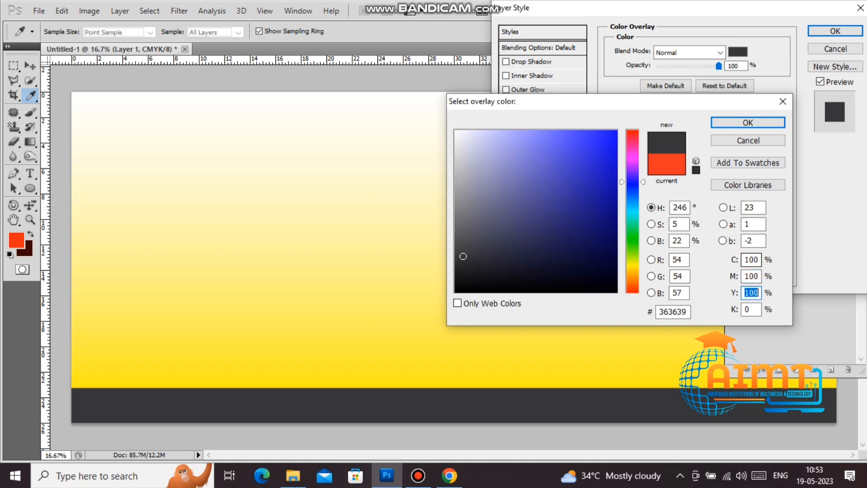
pyautogui.write('50')
pyautogui.press('Tab')
pyautogui.write('10')
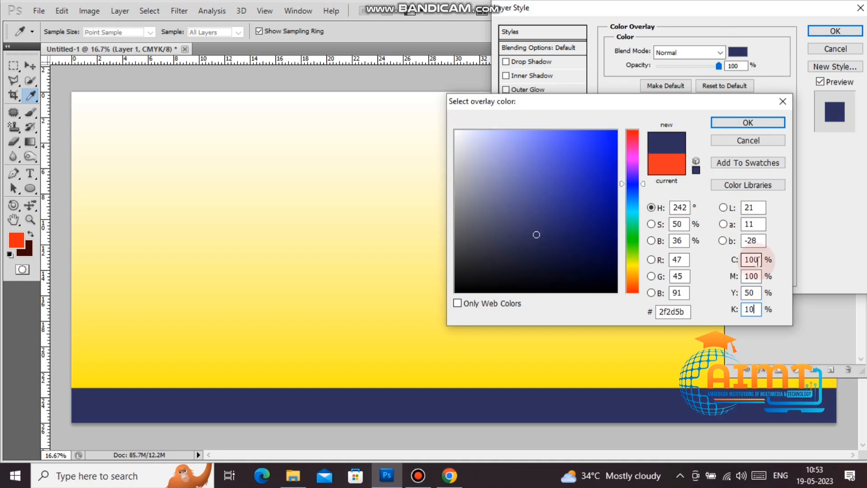
pyautogui.press('Return')
pyautogui.press('Return')
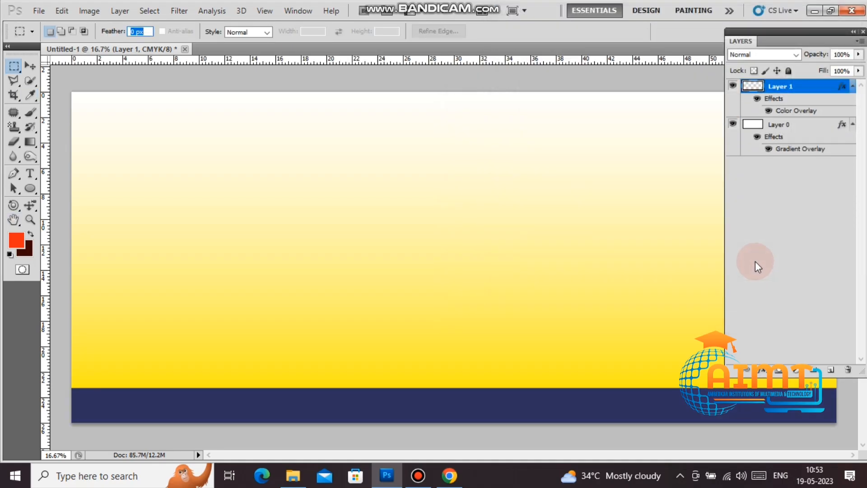
pyautogui.hotkey('ctrl', 't')
# Step: Raise the navy strip's top edge and fill a thin yellow band across its top
pyautogui.moveTo(450, 385); pyautogui.dragTo(450, 379)
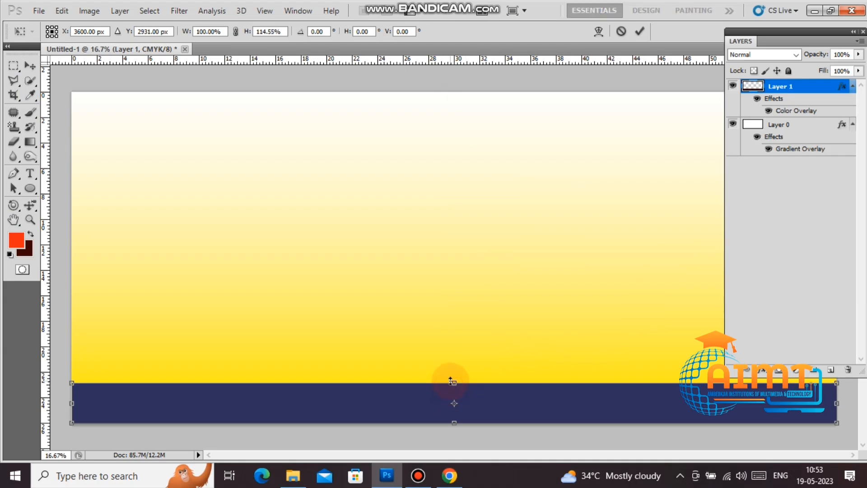
pyautogui.press('Return')
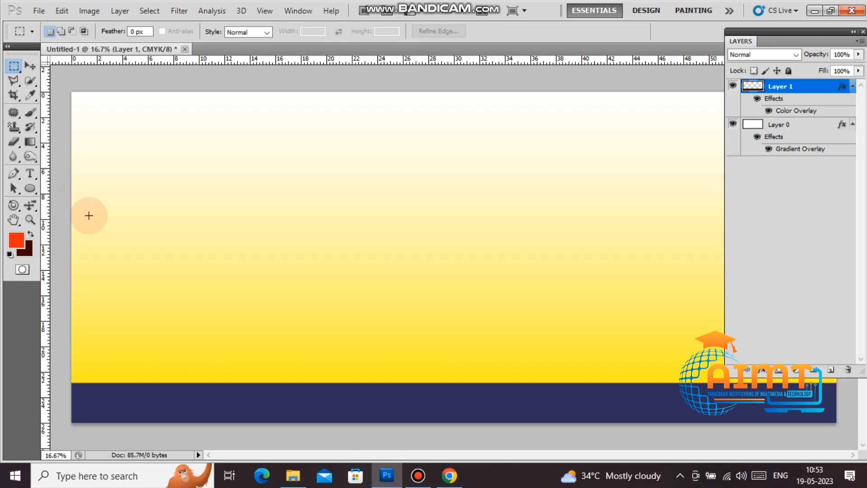
pyautogui.moveTo(68, 389); pyautogui.dragTo(854, 391)
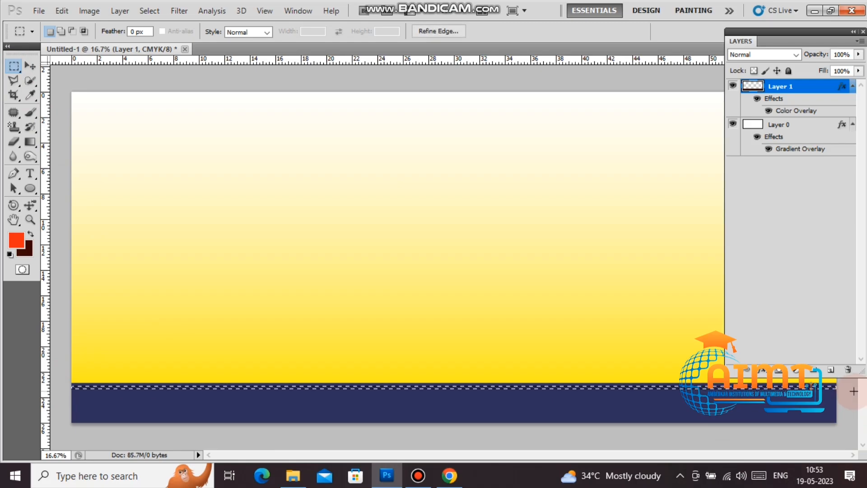
pyautogui.hotkey('alt', 'BackSpace')
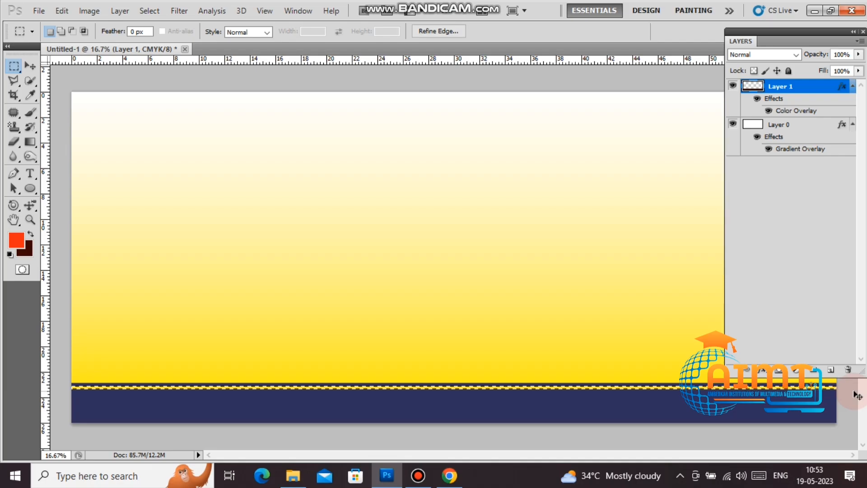
pyautogui.hotkey('ctrl', 'd')
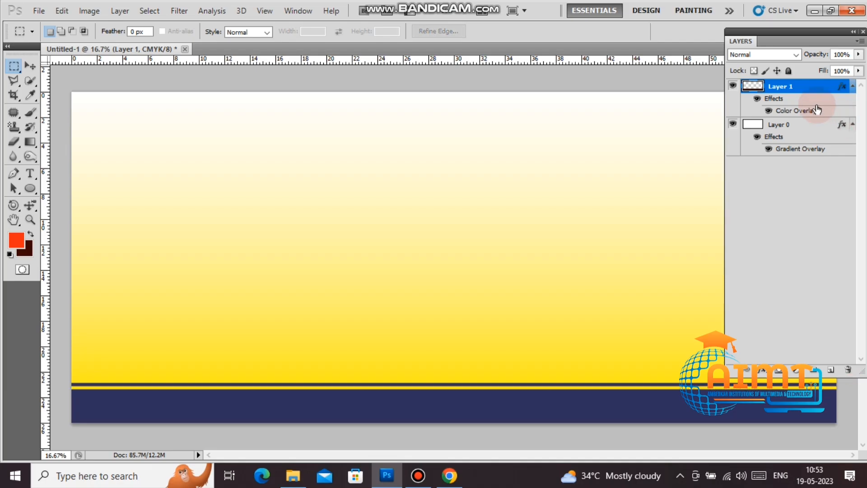
pyautogui.doubleClick(812, 31)
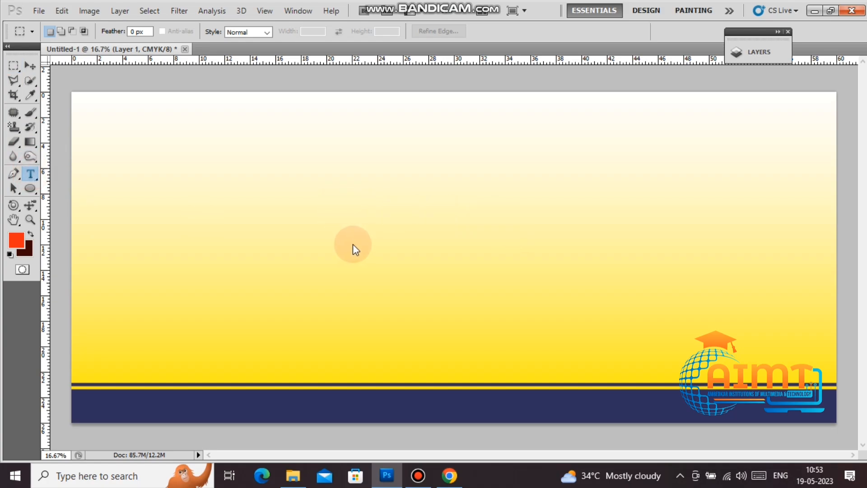
# Step: Type 'AMBEDKAR' in capitals and step through decorative fonts for it
pyautogui.click(356, 204)
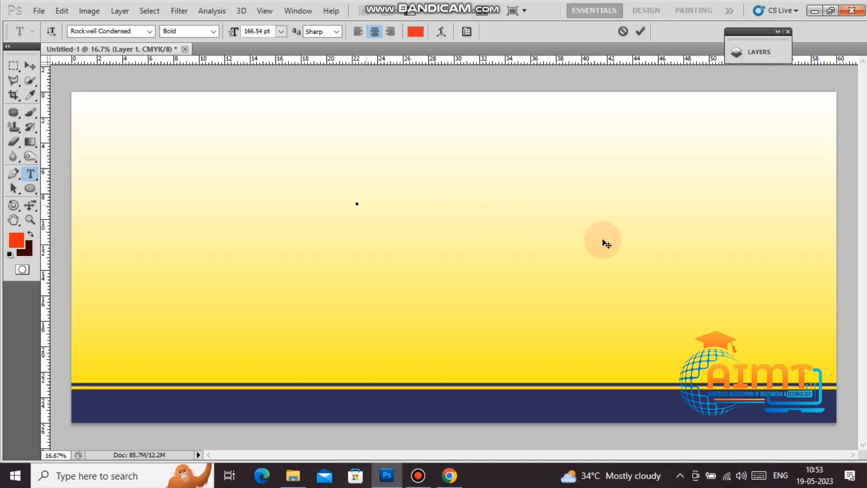
pyautogui.write('amb')
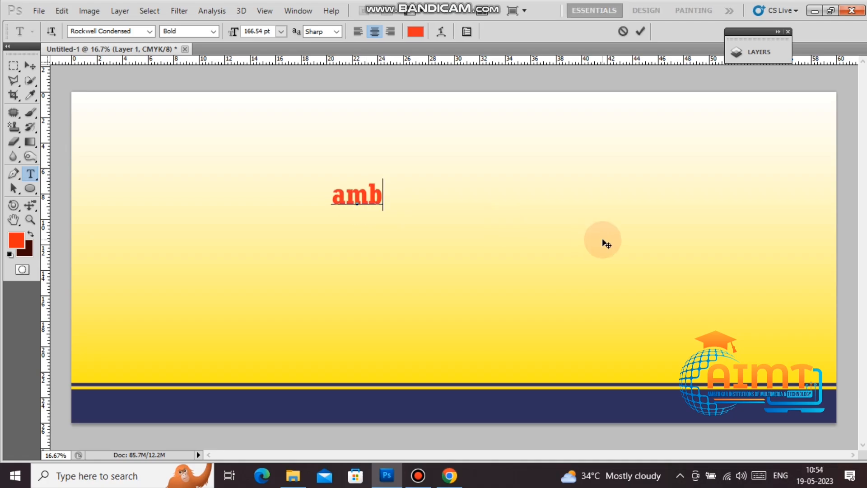
pyautogui.write('edkar')
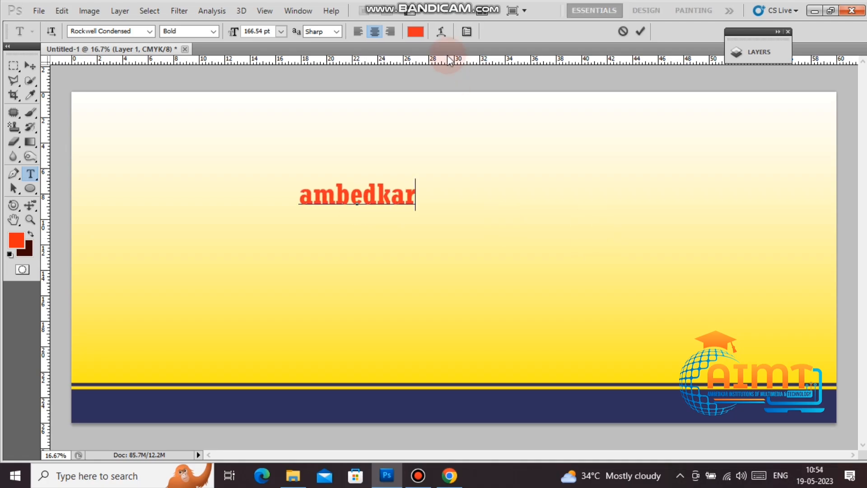
pyautogui.hotkey('ctrl', 'a')
pyautogui.hotkey('ctrl', 'shift', 'k')
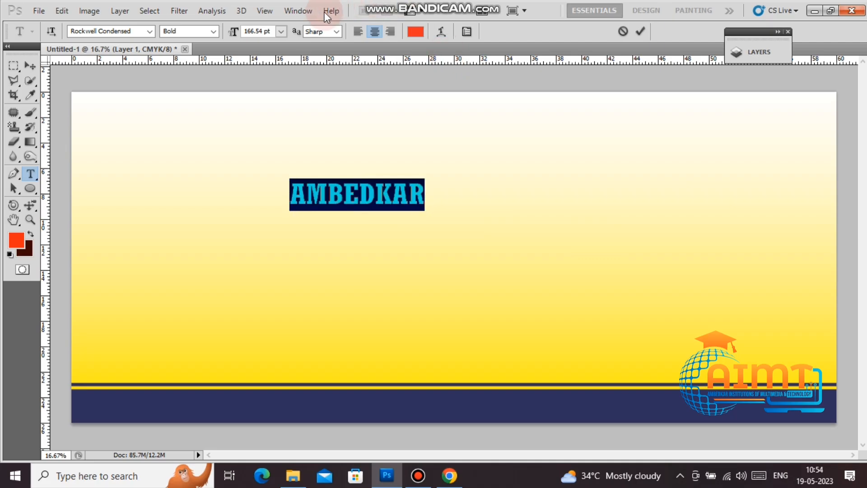
pyautogui.click(350, 192)
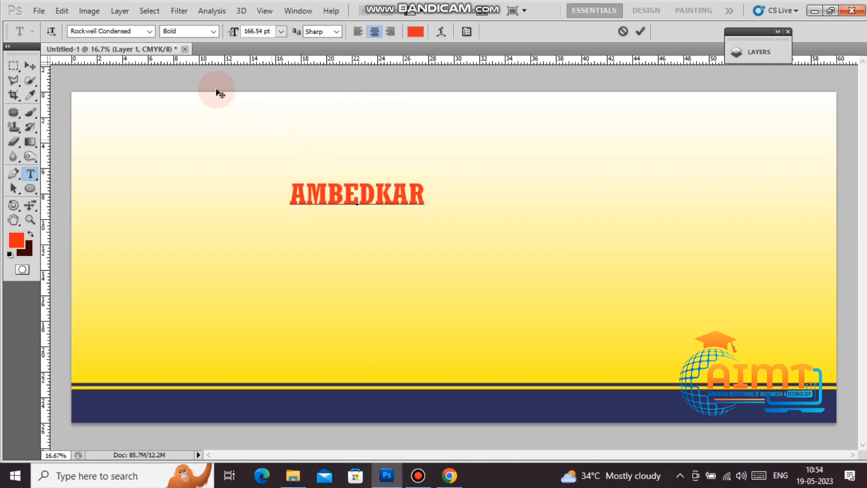
pyautogui.hotkey('ctrl', 'a')
pyautogui.click(132, 33)
pyautogui.press('Up')
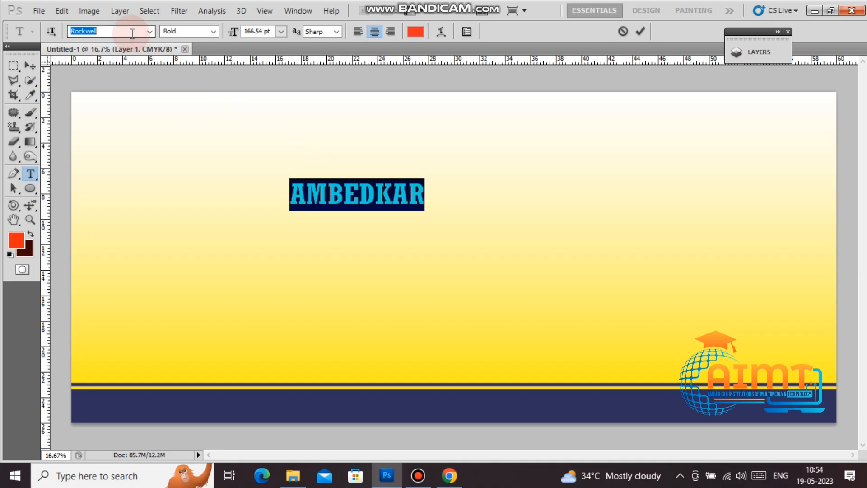
pyautogui.press('Up')
pyautogui.press('Up')
pyautogui.press('Up')
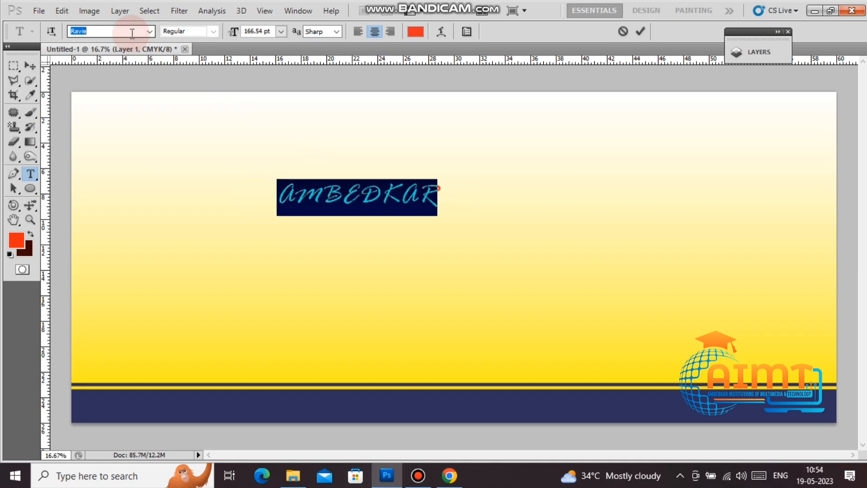
pyautogui.press('Up')
pyautogui.click(30, 66)
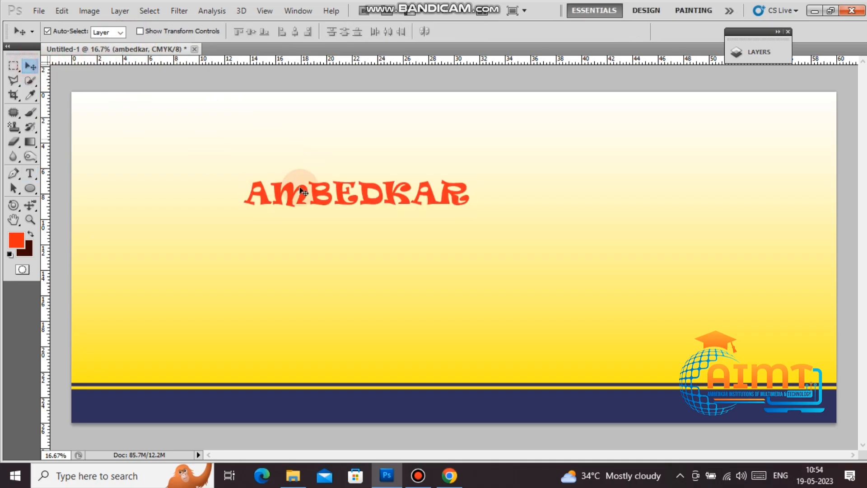
# Step: Move the heading near the top and enlarge it to about 188%, centred
pyautogui.moveTo(397, 196); pyautogui.dragTo(415, 132)
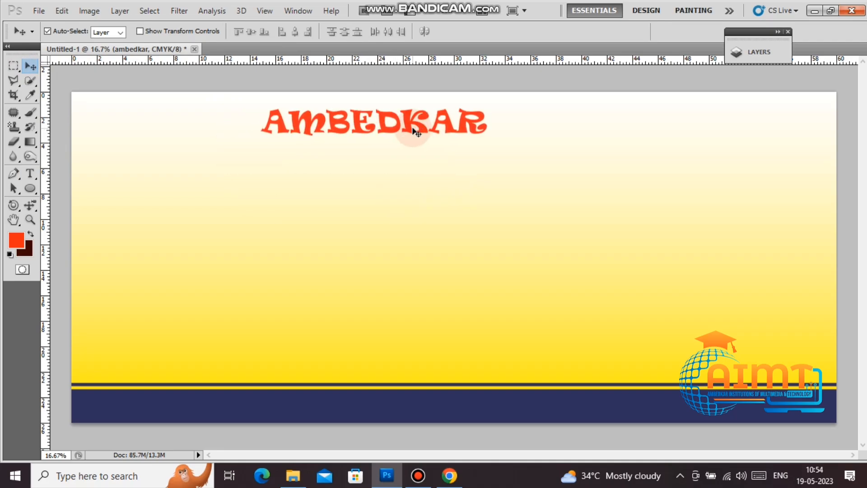
pyautogui.hotkey('ctrl', 't')
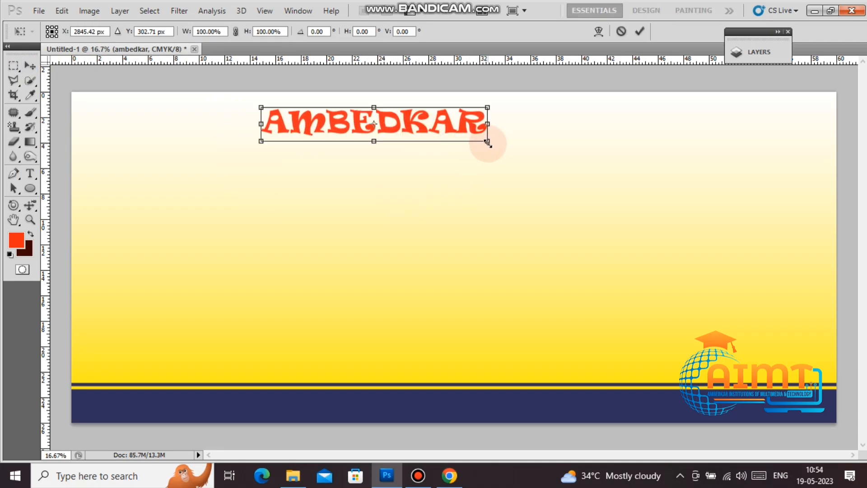
pyautogui.moveTo(488, 143); pyautogui.dragTo(587, 170)
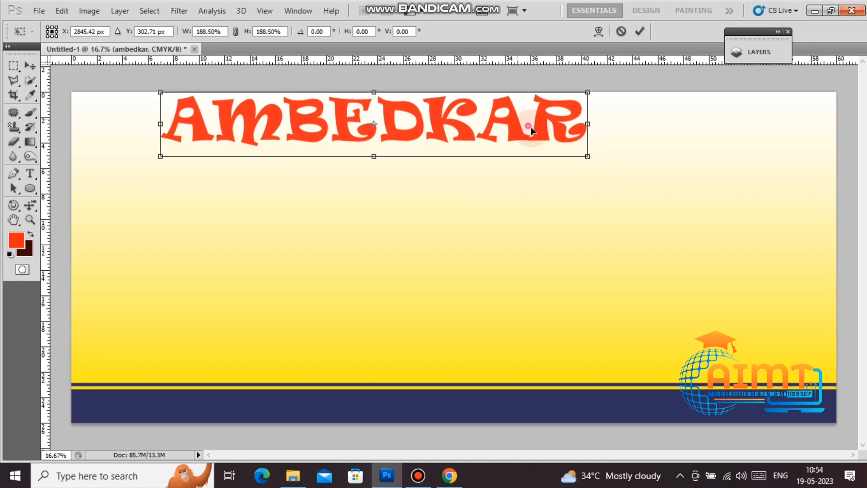
pyautogui.moveTo(531, 128); pyautogui.dragTo(563, 154)
pyautogui.press('Return')
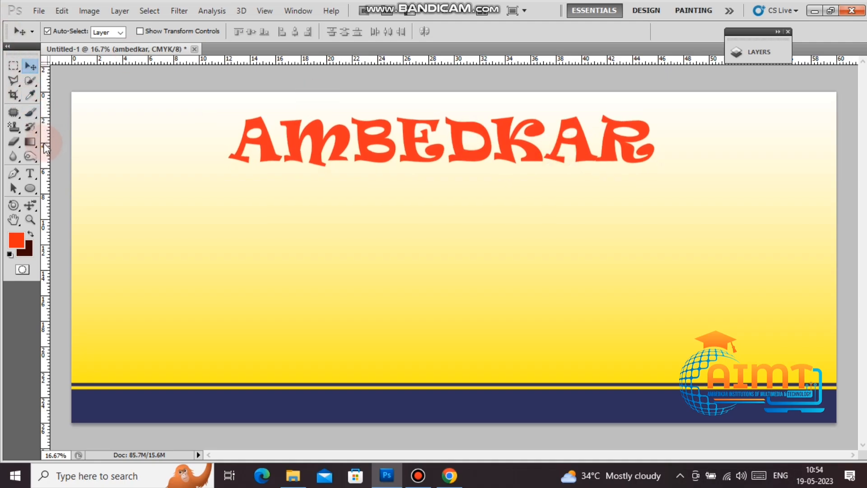
# Step: Type a 'Hurry Up!' text line left of centre below the heading and select it
pyautogui.click(30, 175)
pyautogui.click(195, 241)
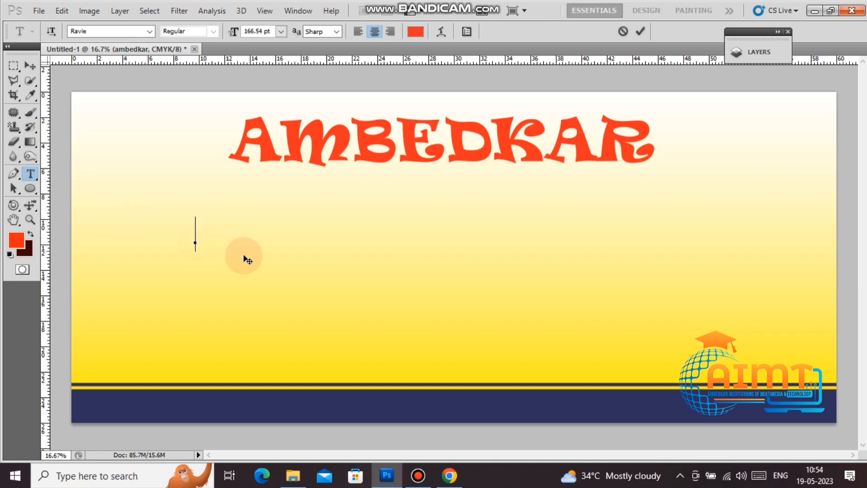
pyautogui.write('HR')
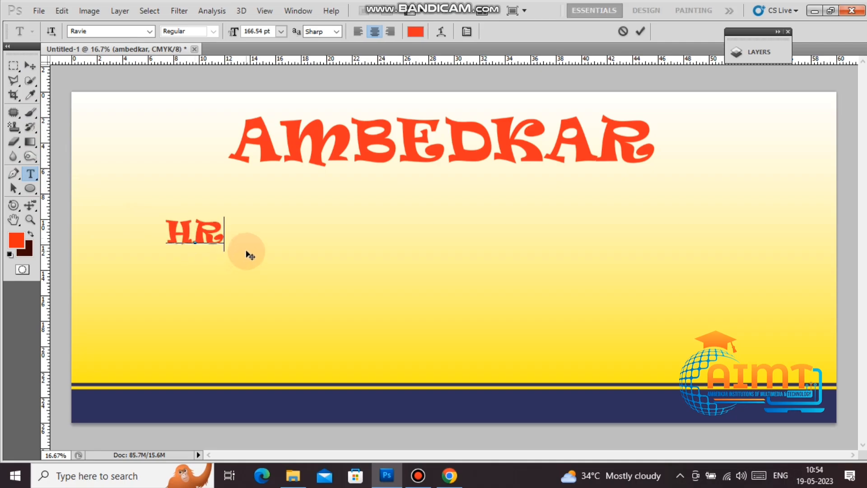
pyautogui.press('BackSpace')
pyautogui.write('U')
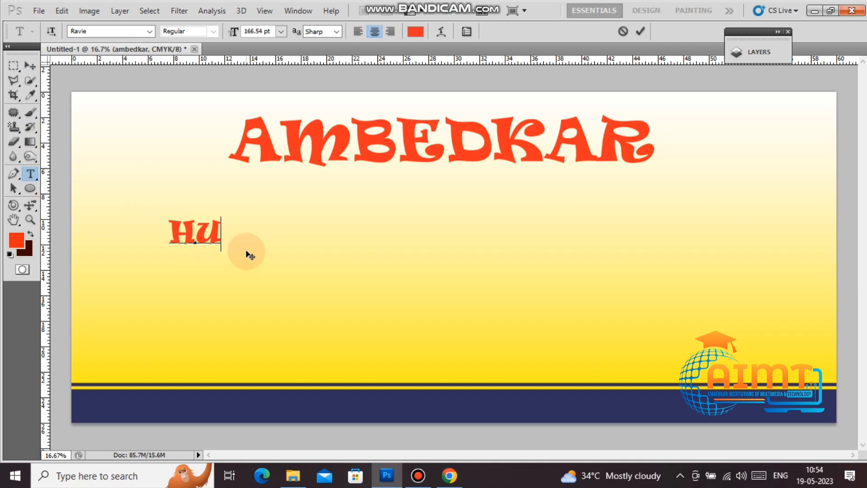
pyautogui.write('RRY')
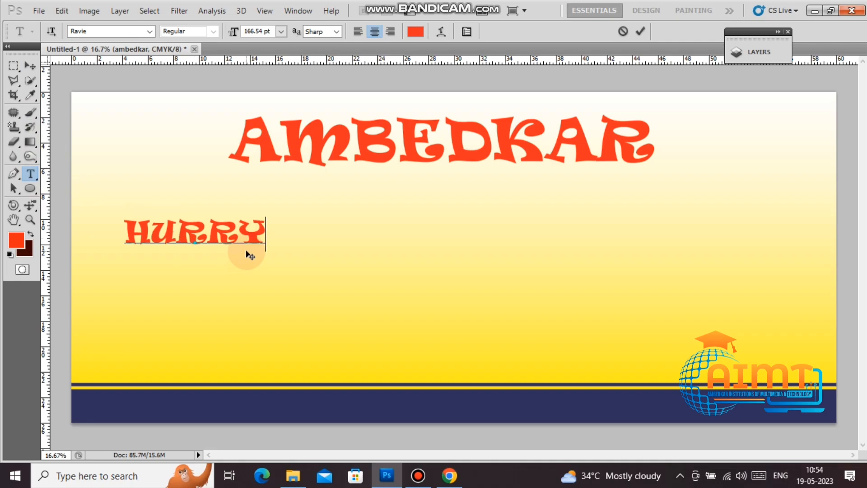
pyautogui.write(' UP')
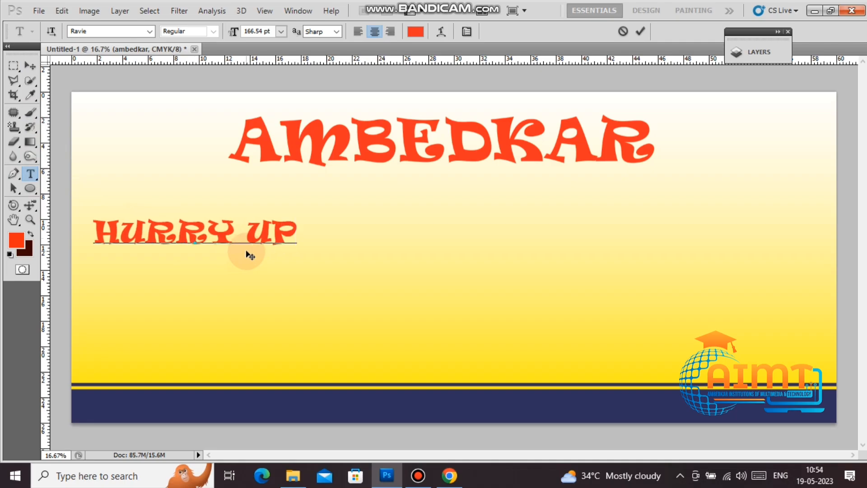
pyautogui.hotkey('ctrl', 'a')
pyautogui.hotkey('ctrl', 'shift', 'k')
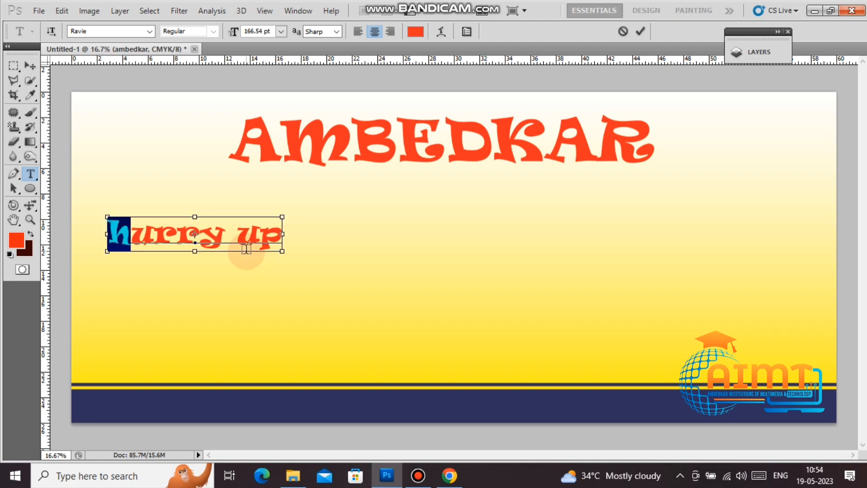
pyautogui.write('H')
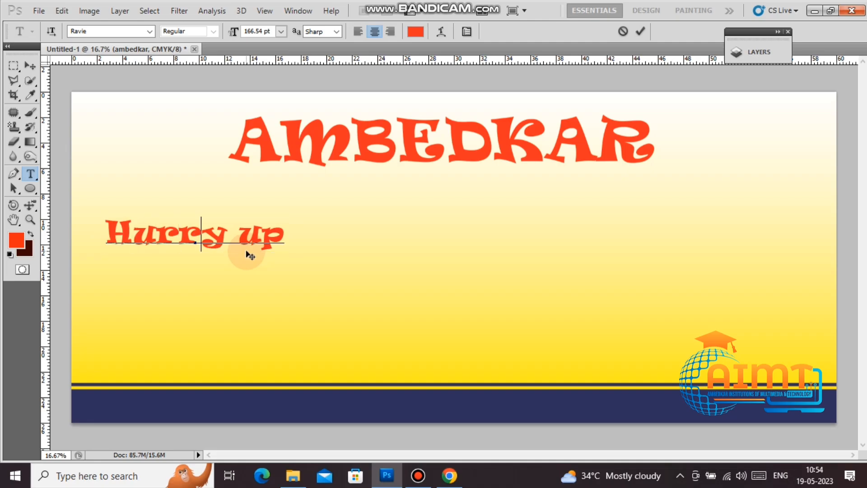
pyautogui.press('Right')
pyautogui.press('Right')
pyautogui.hotkey('shift', 'Right')
pyautogui.write('Up')
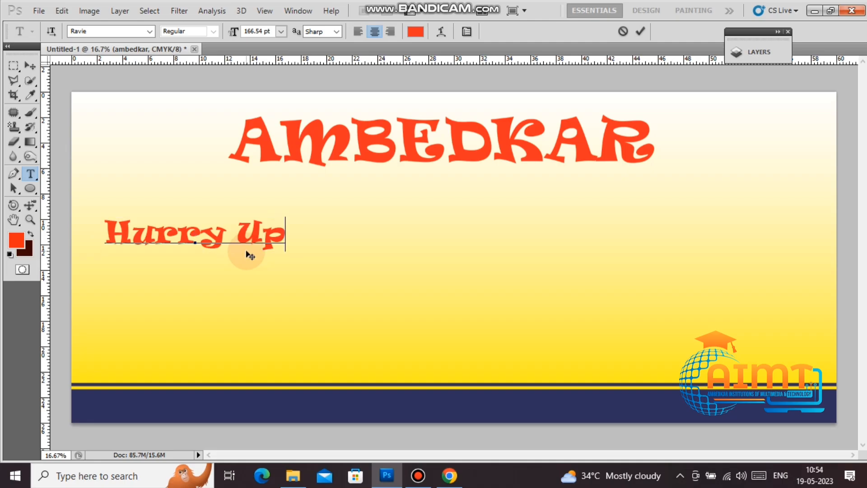
pyautogui.write('!')
pyautogui.hotkey('ctrl', 'a')
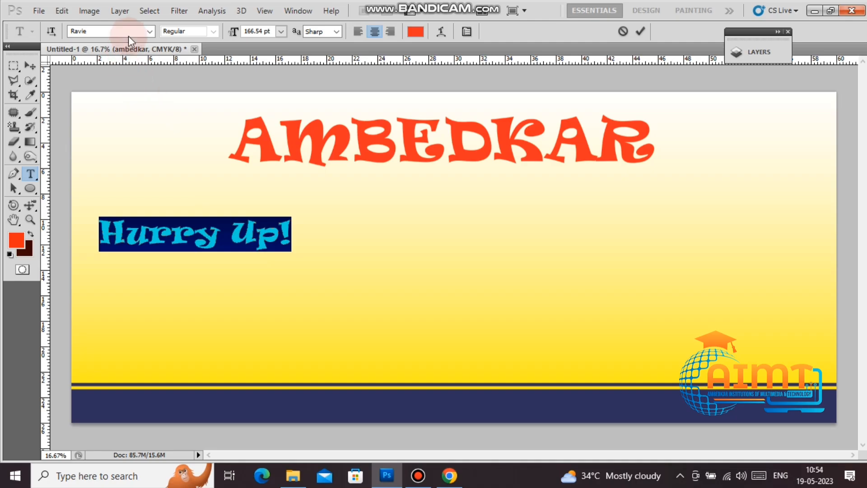
# Step: Set the Hurry Up! text in the Script MT Bold font
pyautogui.click(149, 31)
pyautogui.click(196, 181)
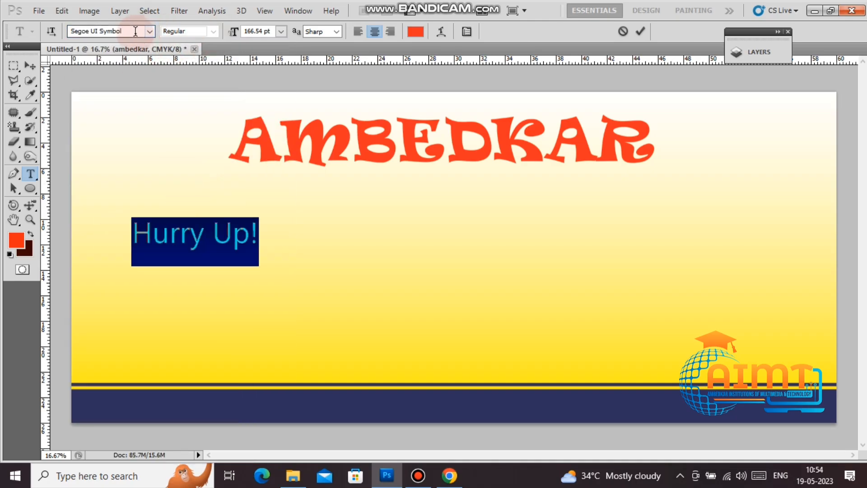
pyautogui.press('Up')
pyautogui.press('Up')
pyautogui.press('Up')
pyautogui.press('Up')
pyautogui.press('Up')
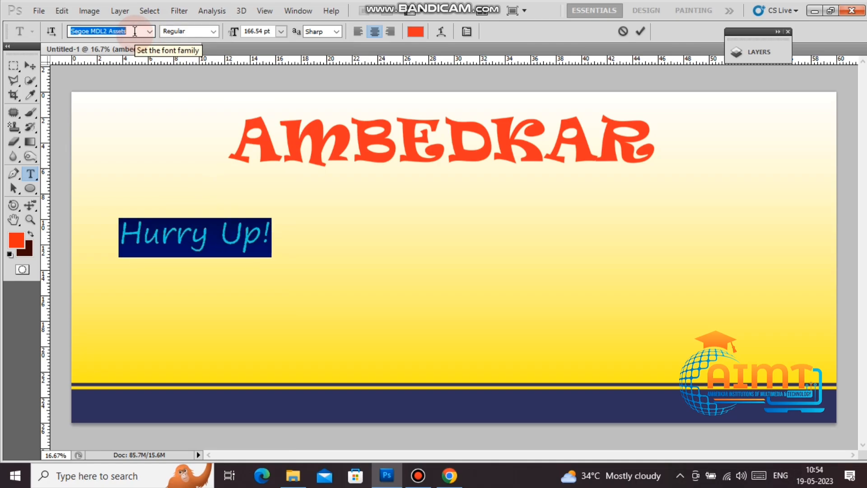
pyautogui.press('Up')
pyautogui.press('Up')
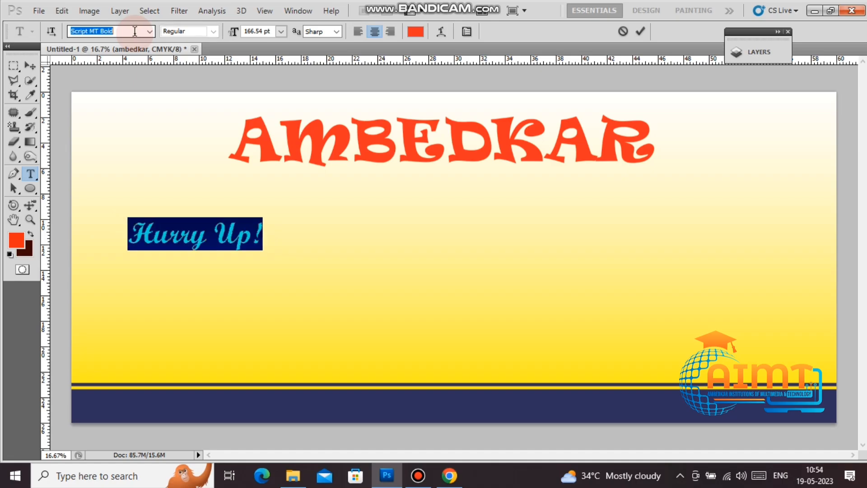
pyautogui.click(29, 65)
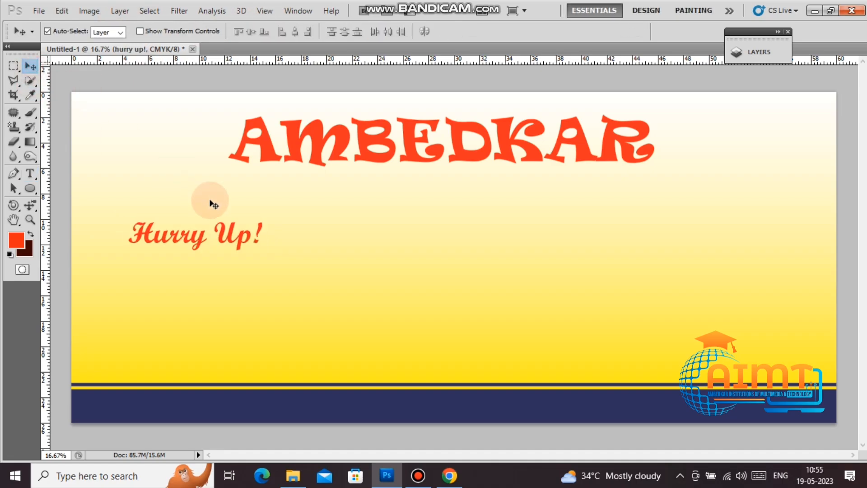
# Step: Move Hurry Up! to the top-left, shift AMBEDKAR lower, and shrink Hurry Up! to about 93%
pyautogui.moveTo(227, 234); pyautogui.dragTo(188, 112)
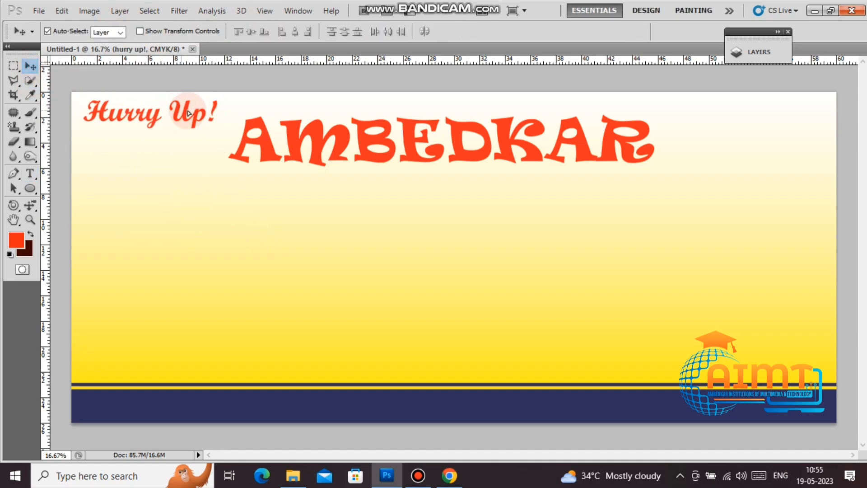
pyautogui.rightClick(291, 144)
pyautogui.click(300, 150)
pyautogui.moveTo(300, 150); pyautogui.dragTo(276, 220)
pyautogui.rightClick(202, 116)
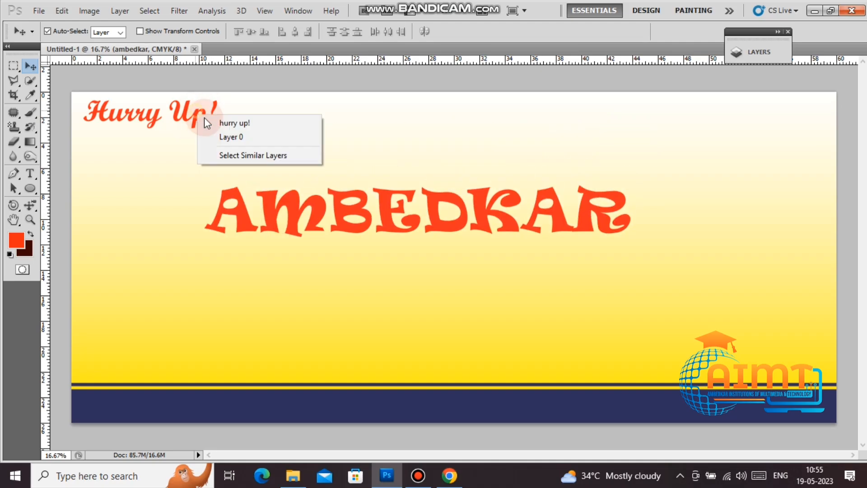
pyautogui.click(211, 123)
pyautogui.hotkey('ctrl', 't')
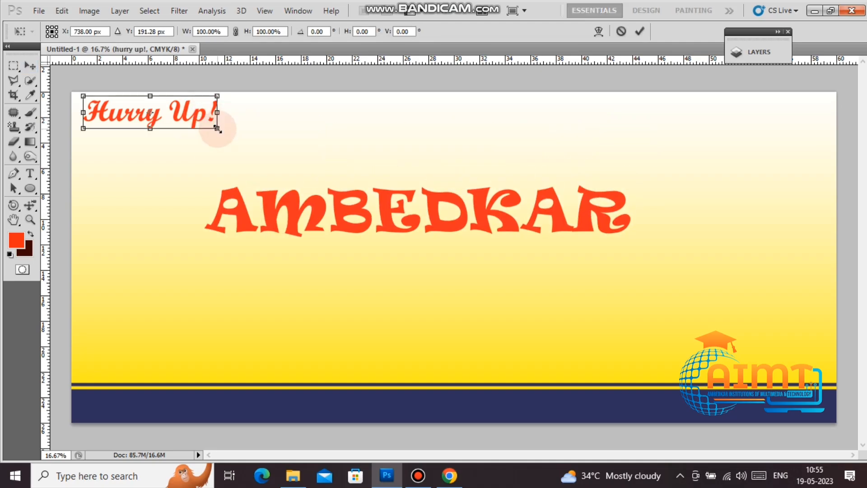
pyautogui.moveTo(218, 130); pyautogui.dragTo(181, 114)
pyautogui.press('Return')
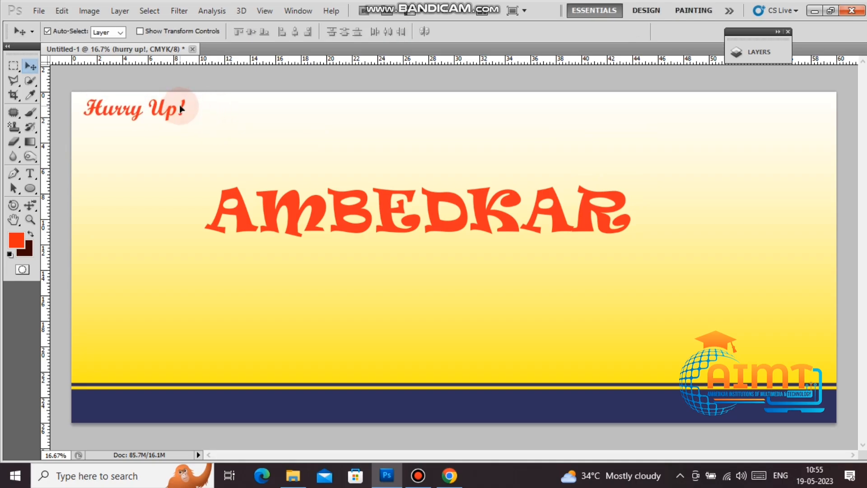
pyautogui.click(418, 476)
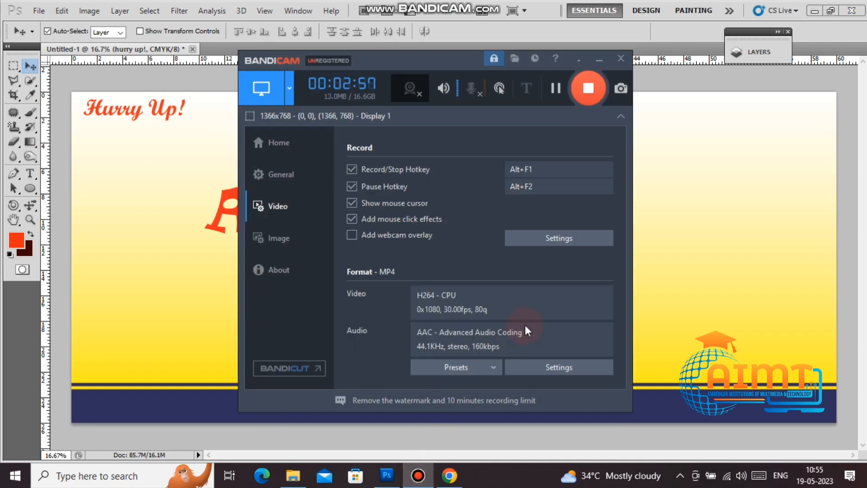
# Step: Hide the Bandicam recorder, reopen it from the tray, then restore the Photoshop window
pyautogui.click(580, 61)
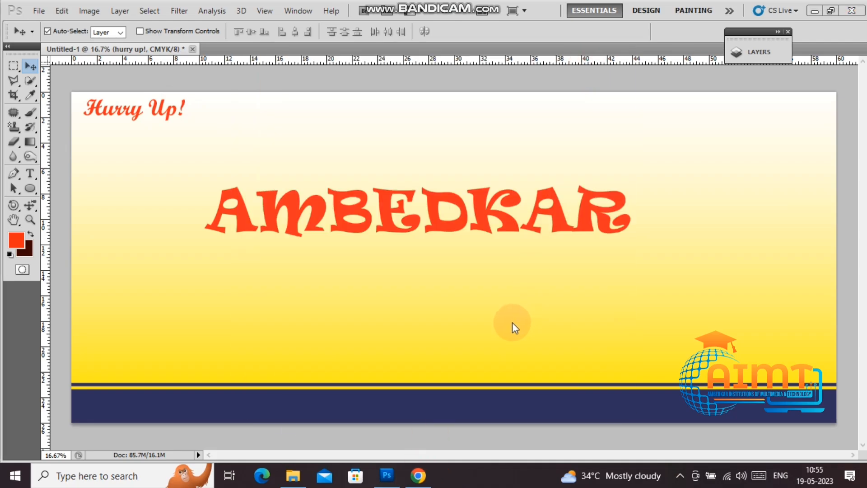
pyautogui.click(814, 12)
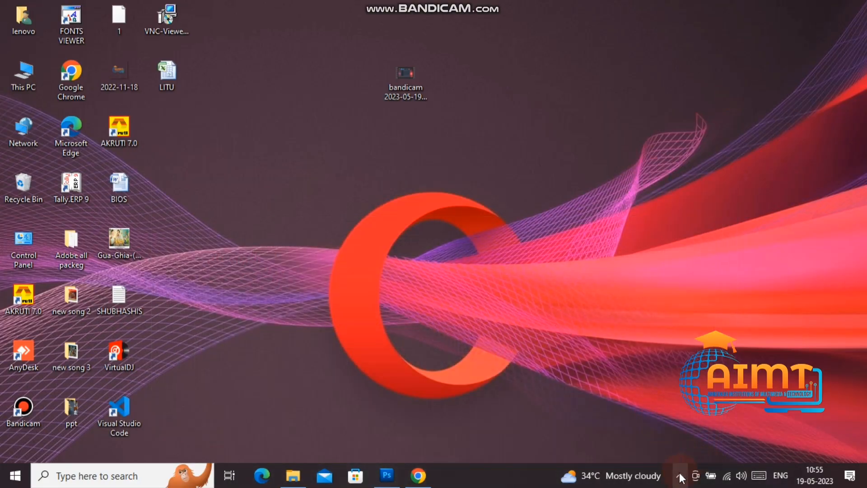
pyautogui.click(680, 476)
pyautogui.click(656, 450)
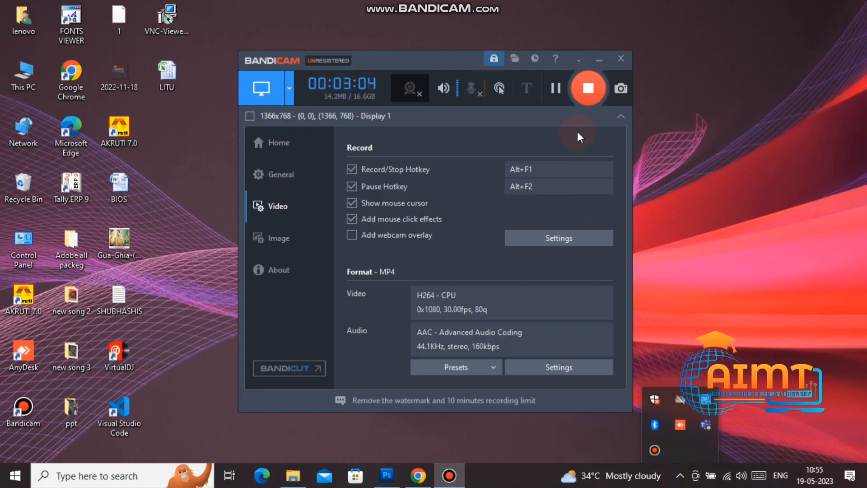
pyautogui.click(595, 63)
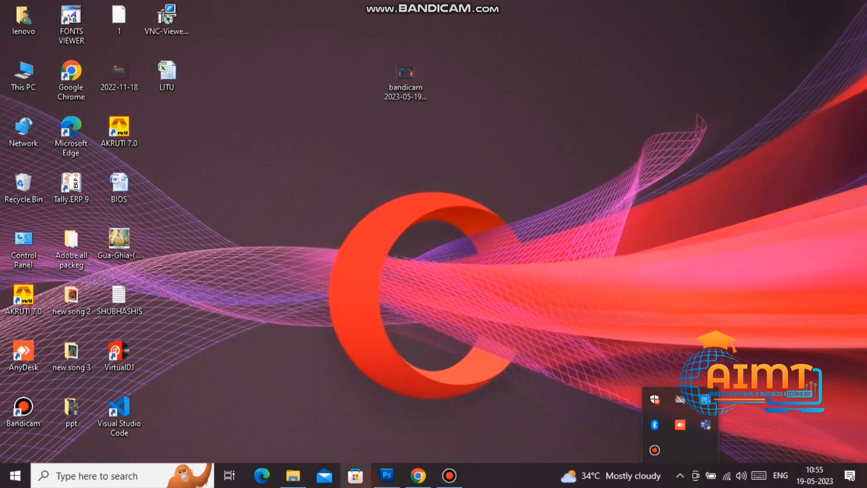
pyautogui.click(388, 475)
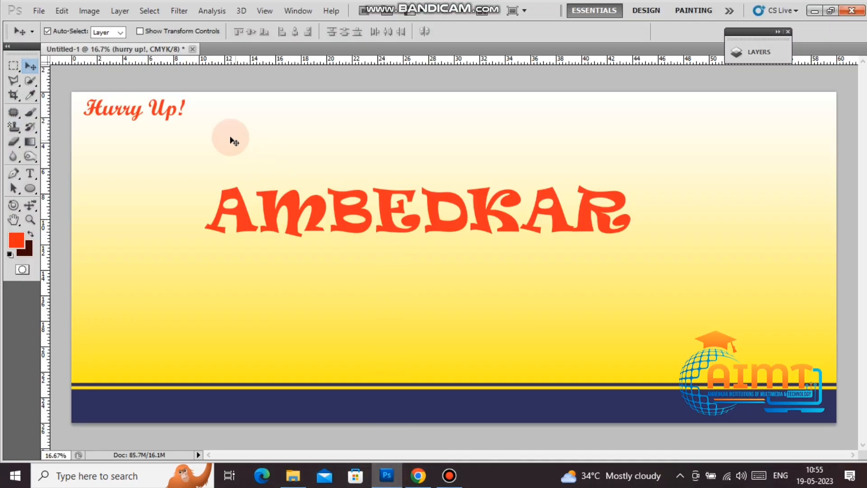
# Step: Alt-drag copies of Hurry Up! to the banner's top centre and top right
pyautogui.click(177, 118)
pyautogui.moveTo(177, 118); pyautogui.dragTo(467, 112)
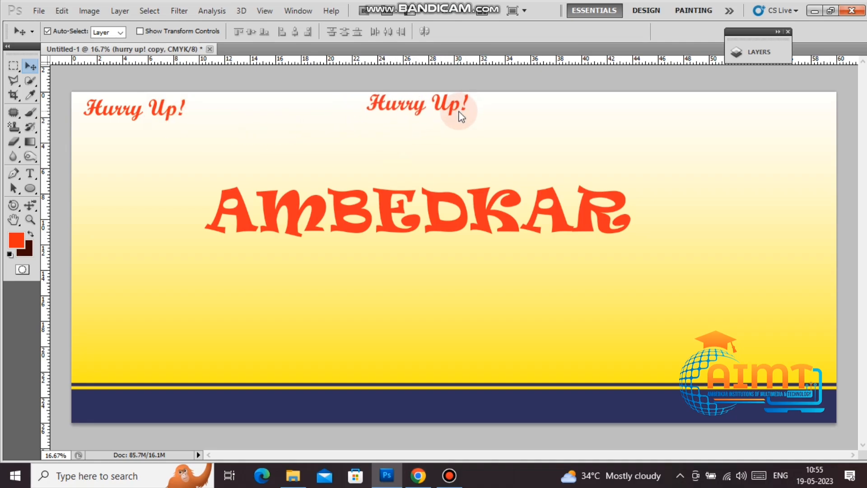
pyautogui.hotkey('shift', 'Down')
pyautogui.hotkey('shift', 'Down')
pyautogui.moveTo(461, 114); pyautogui.dragTo(798, 118)
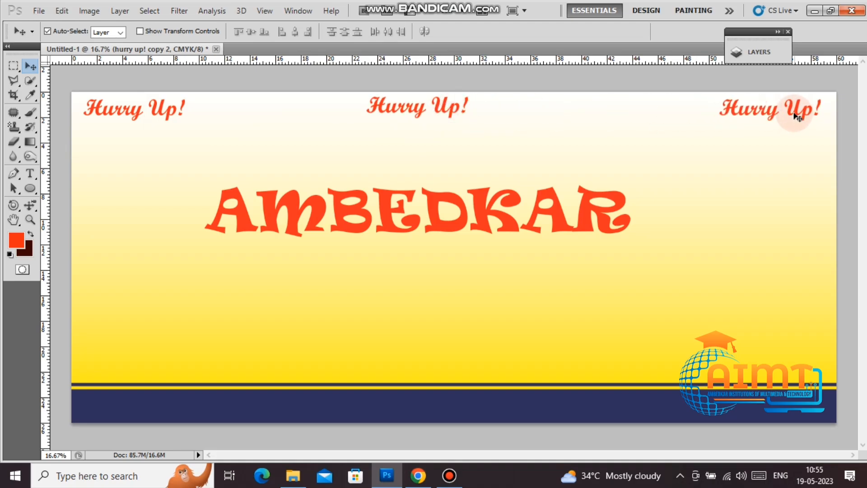
pyautogui.click(758, 52)
# Step: Give the right Hurry Up! copy a blue Color Overlay (C100 M0 Y0 K0)
pyautogui.rightClick(668, 95)
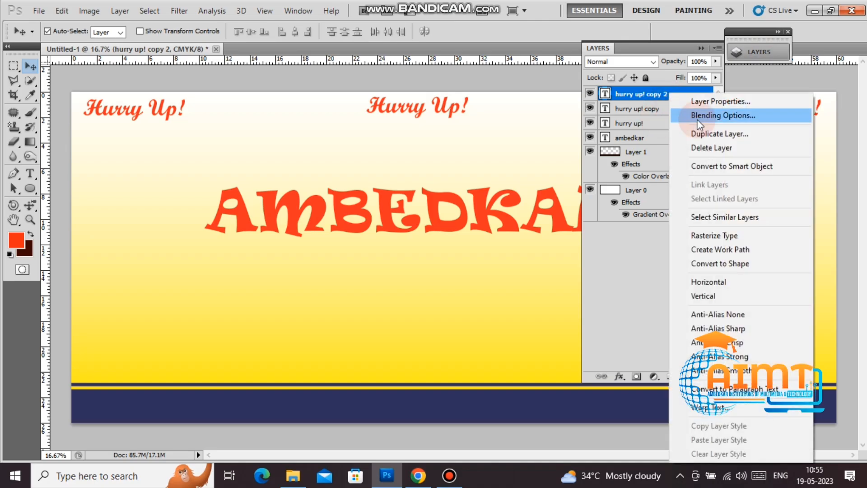
pyautogui.click(700, 119)
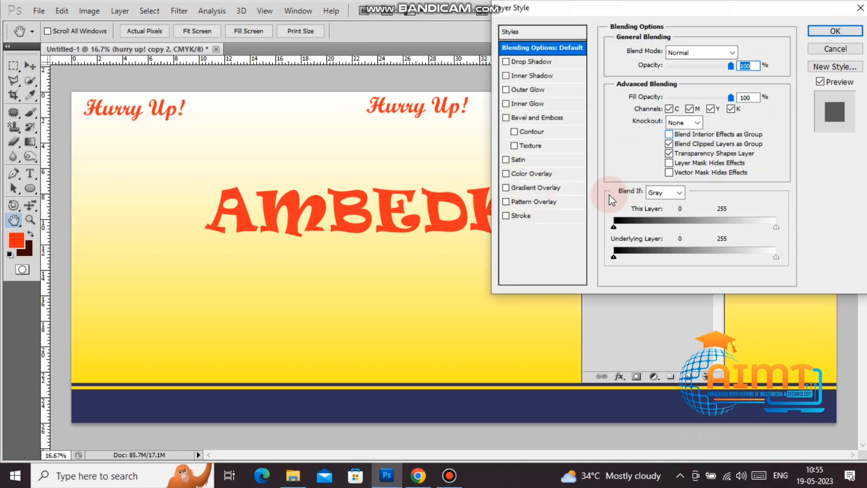
pyautogui.click(533, 174)
pyautogui.click(738, 53)
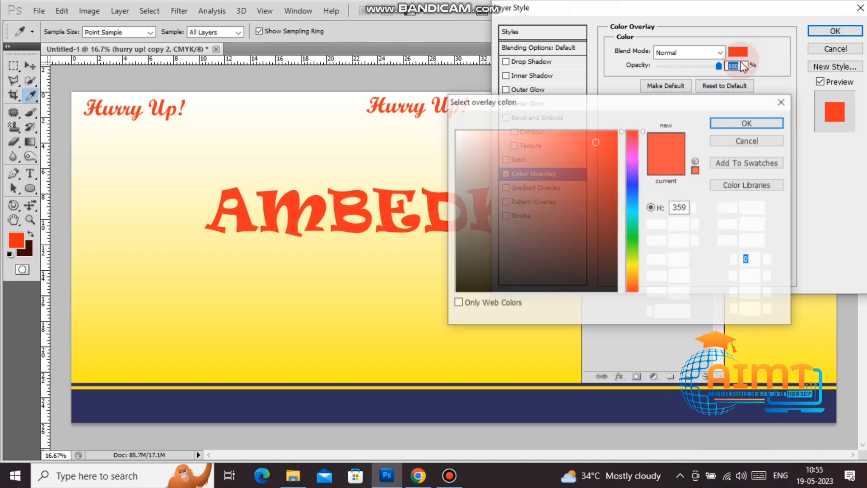
pyautogui.write('100')
pyautogui.press('Tab')
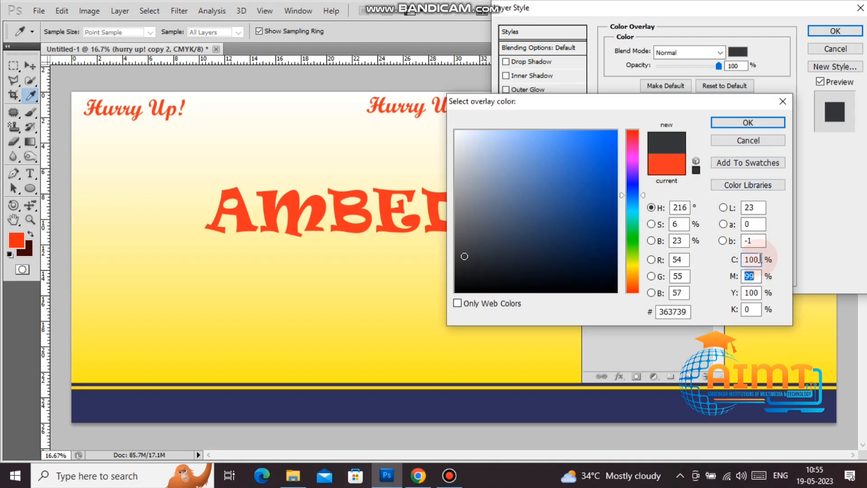
pyautogui.write('0')
pyautogui.press('Tab')
pyautogui.write('0')
pyautogui.press('Tab')
pyautogui.press('Return')
pyautogui.press('Return')
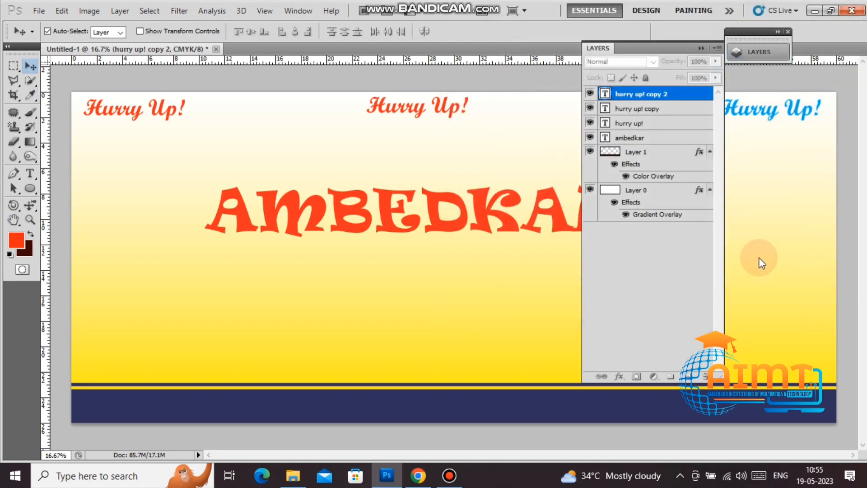
# Step: Give the centre Hurry Up! copy a green Color Overlay (C100 M0 Y100 K0)
pyautogui.rightClick(453, 120)
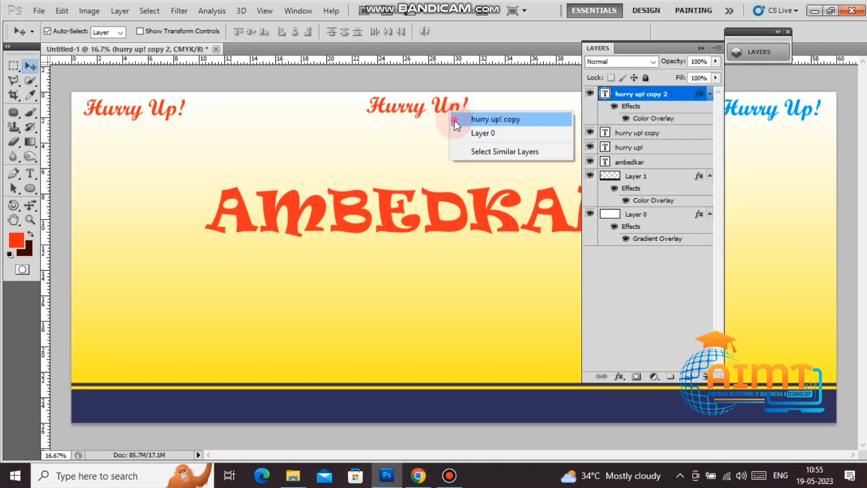
pyautogui.click(454, 120)
pyautogui.rightClick(707, 132)
pyautogui.click(729, 113)
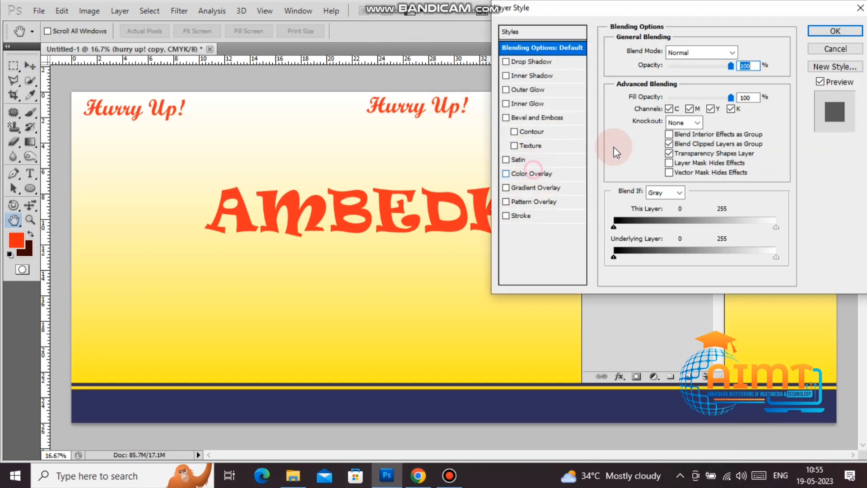
pyautogui.click(562, 174)
pyautogui.click(738, 52)
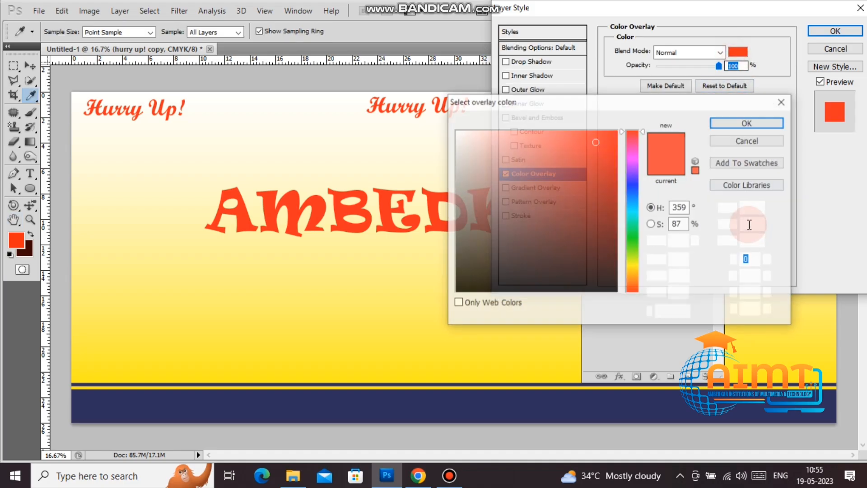
pyautogui.click(759, 261)
pyautogui.write('100')
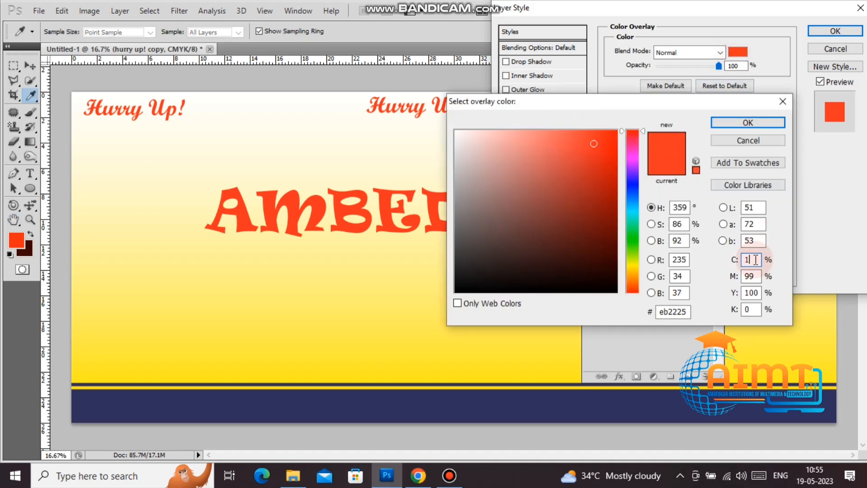
pyautogui.press('Tab')
pyautogui.write('0')
pyautogui.press('Tab')
pyautogui.press('Return')
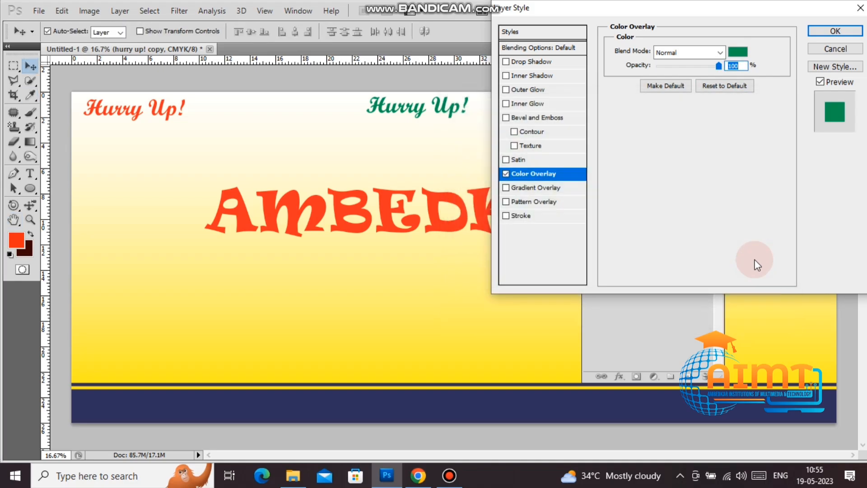
pyautogui.press('Return')
# Step: Add an 8 px white Stroke to the centre green Hurry Up! label
pyautogui.rightClick(679, 134)
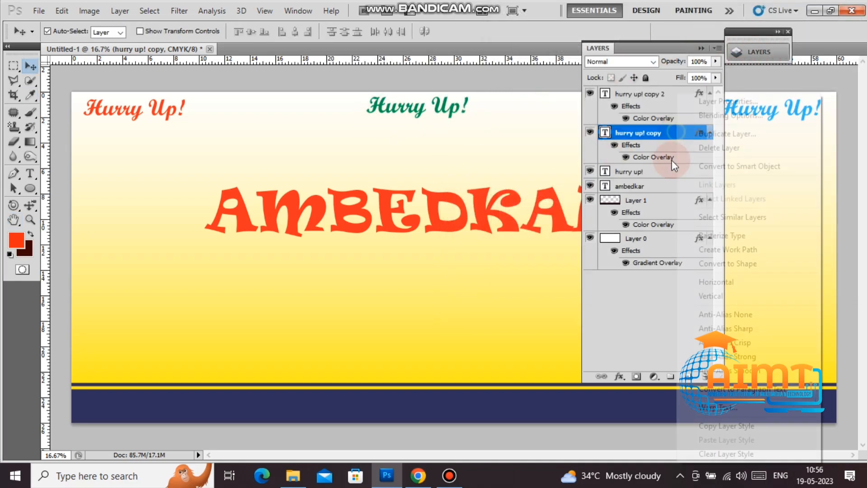
pyautogui.click(730, 115)
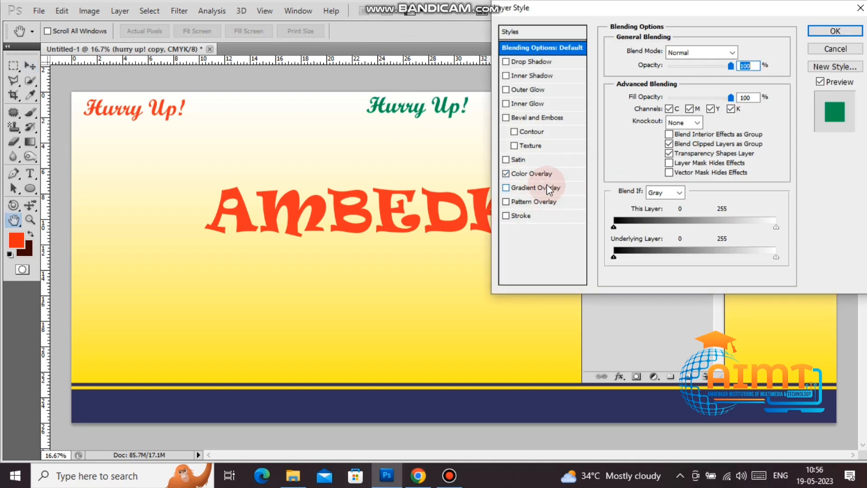
pyautogui.click(546, 217)
pyautogui.click(646, 137)
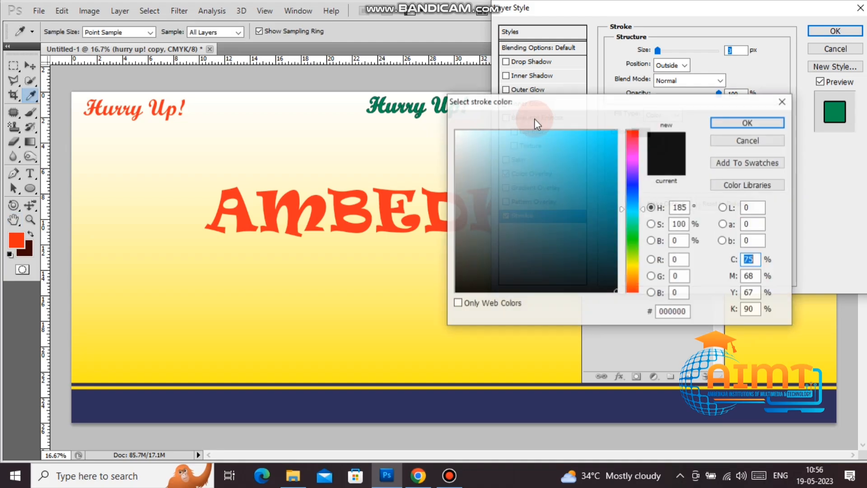
pyautogui.click(456, 131)
pyautogui.click(749, 119)
pyautogui.write('8')
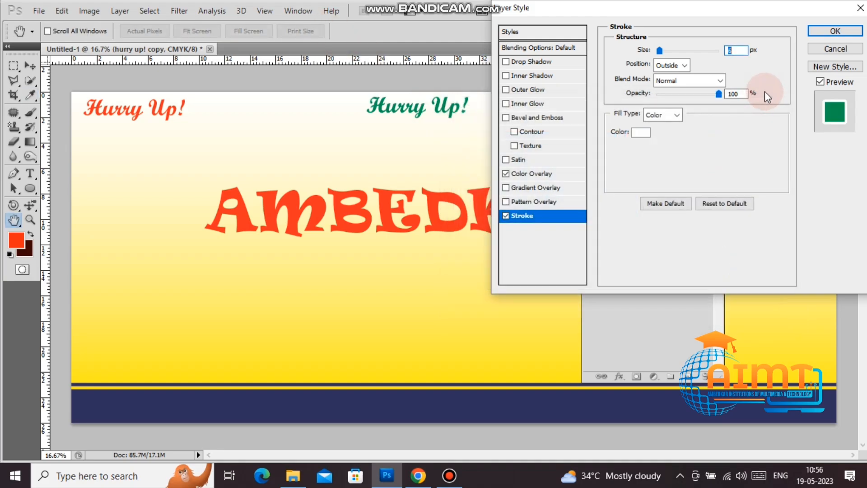
pyautogui.click(830, 28)
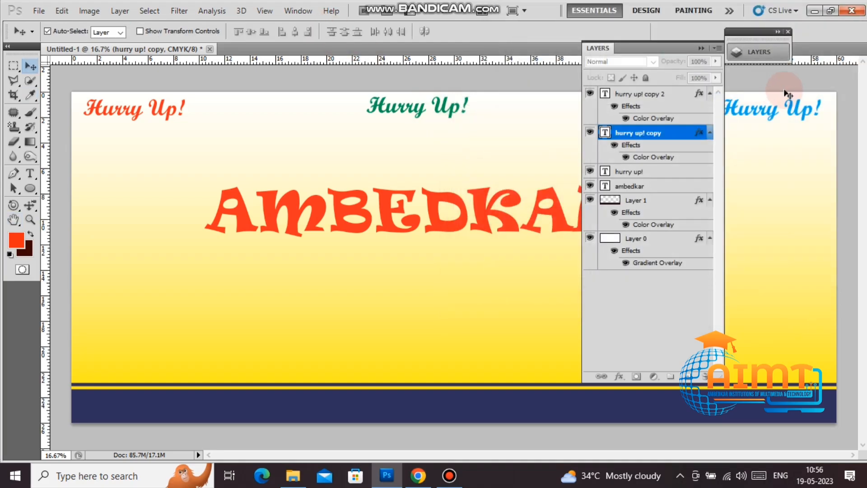
# Step: Add a white Stroke to the right blue Hurry Up! label
pyautogui.click(790, 111)
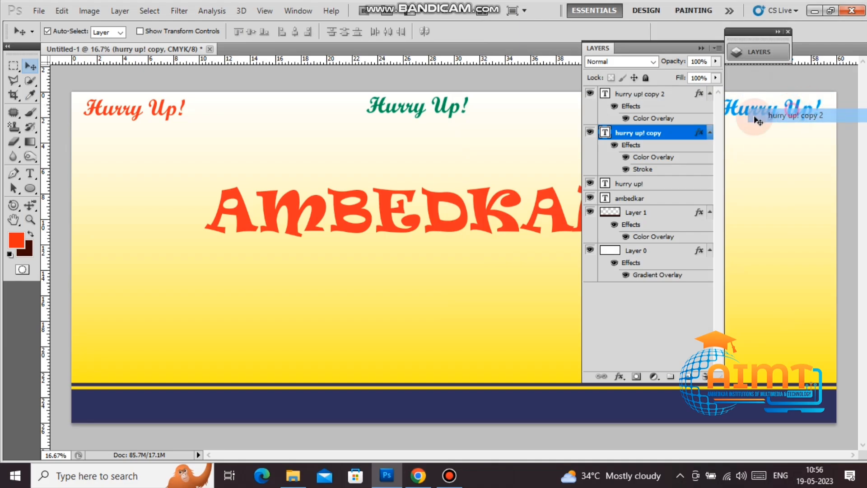
pyautogui.rightClick(660, 108)
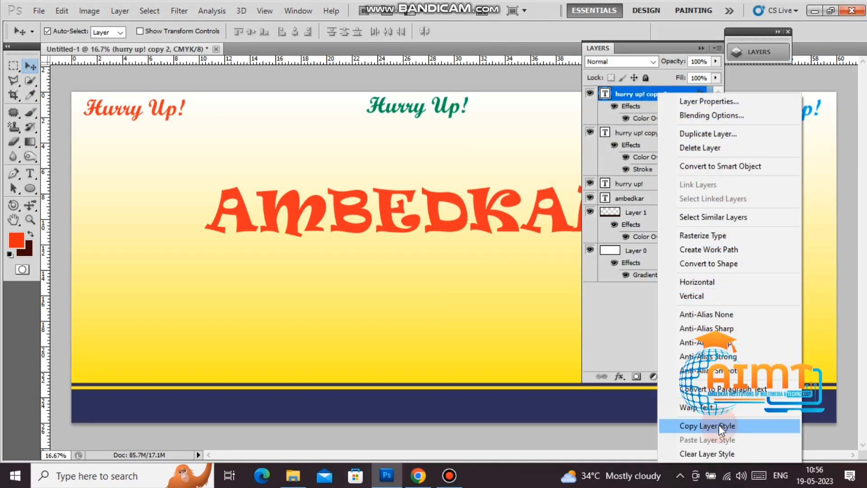
pyautogui.click(725, 117)
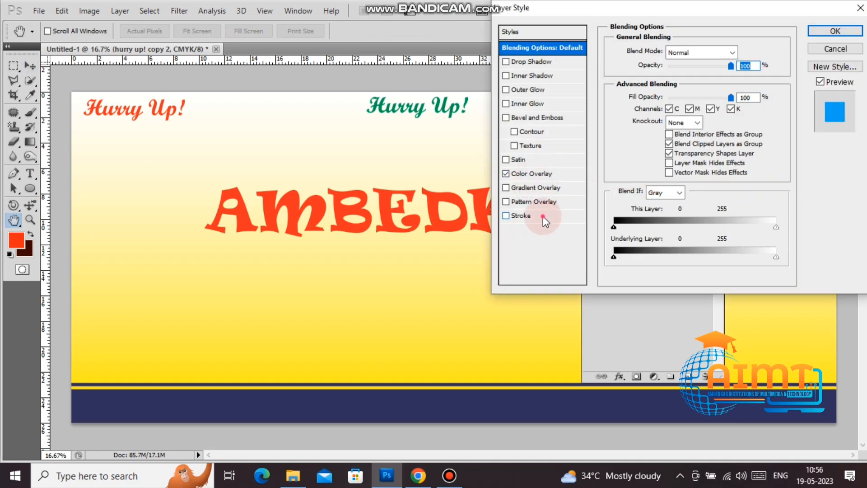
pyautogui.click(543, 215)
pyautogui.click(641, 131)
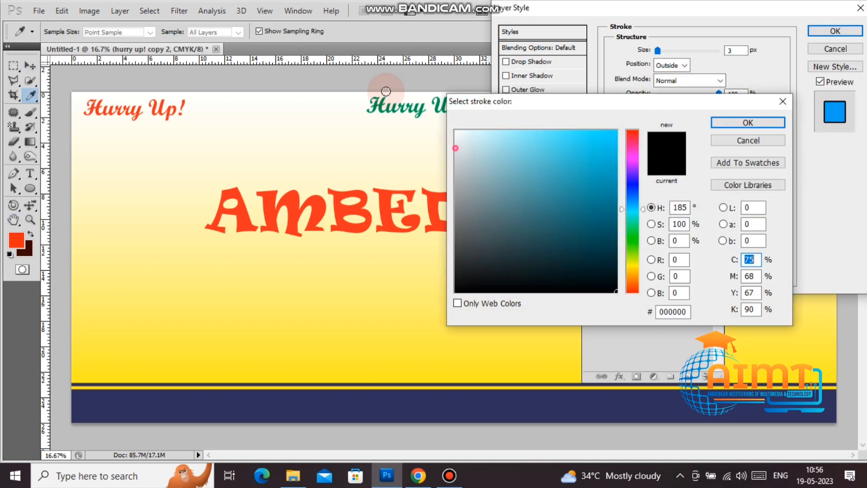
pyautogui.click(389, 94)
pyautogui.click(749, 123)
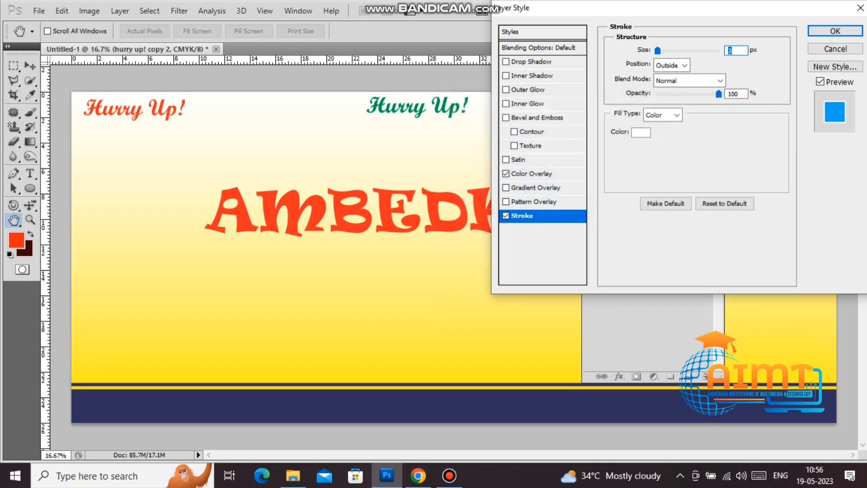
pyautogui.press('Return')
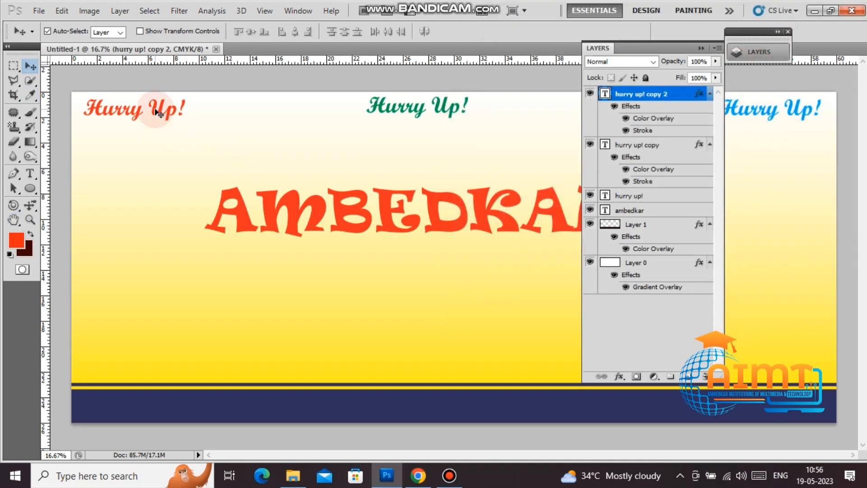
# Step: Give the left red Hurry Up! layer an 8 px white Stroke effect
pyautogui.rightClick(164, 117)
pyautogui.click(163, 118)
pyautogui.rightClick(642, 195)
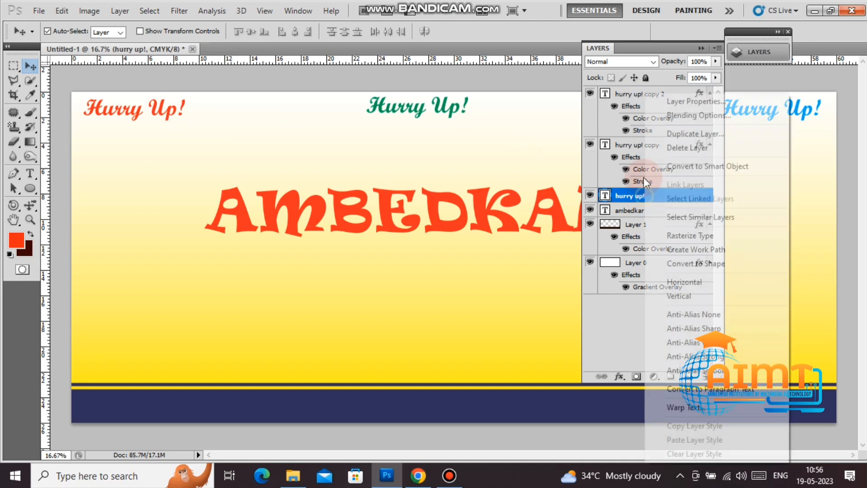
pyautogui.click(684, 118)
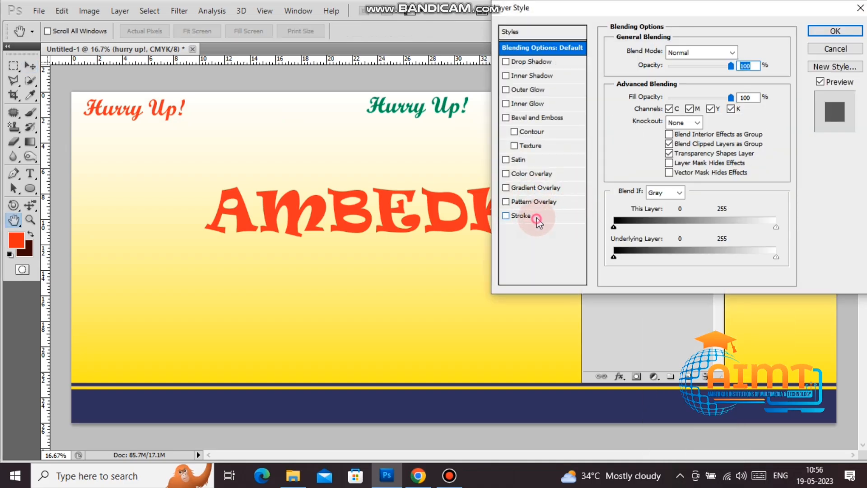
pyautogui.click(537, 220)
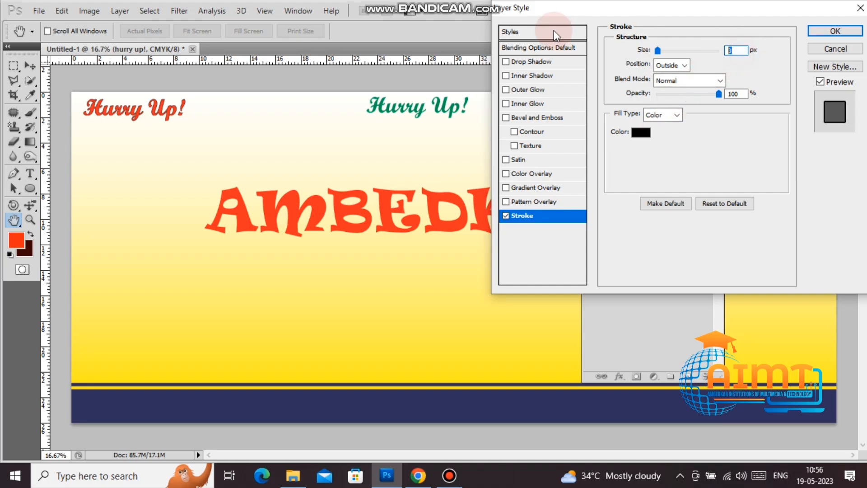
pyautogui.write('8')
pyautogui.click(632, 132)
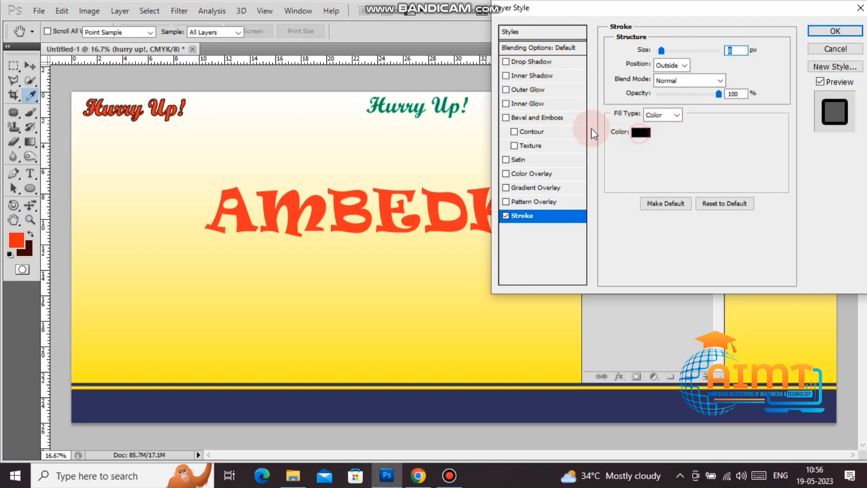
pyautogui.click(456, 132)
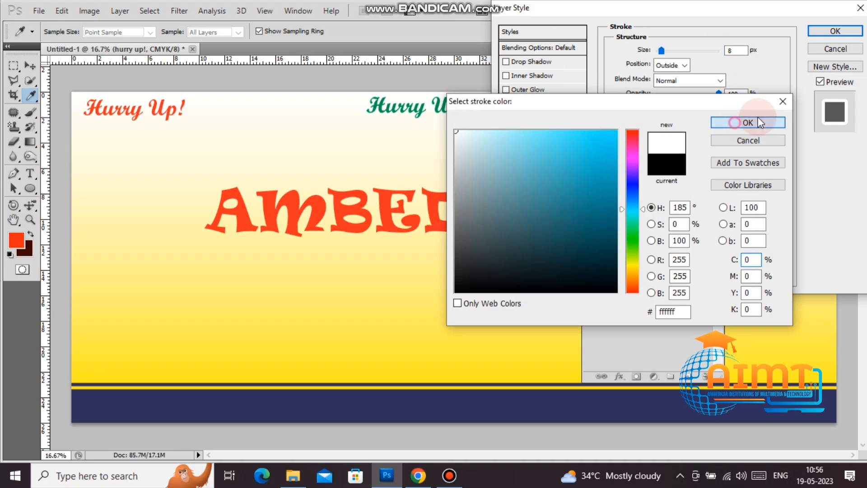
pyautogui.click(747, 123)
pyautogui.click(835, 31)
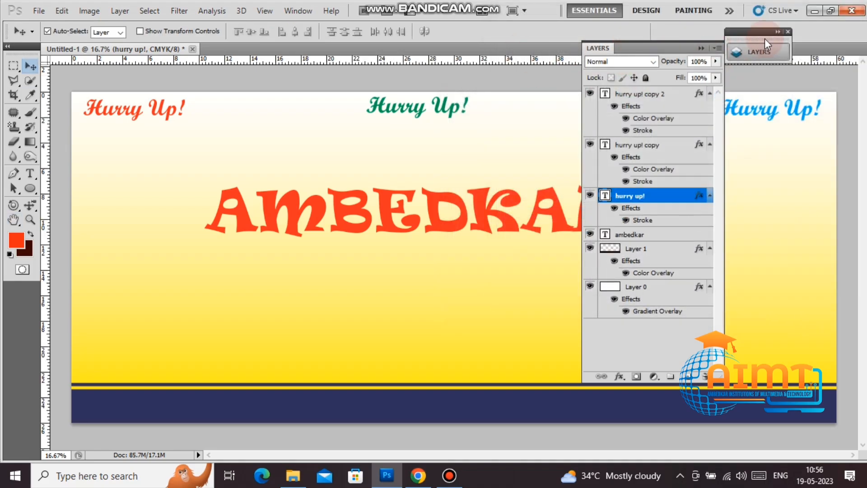
# Step: Add a horizontal guide near the banner top and nudge the green Hurry Up! label into line
pyautogui.click(789, 32)
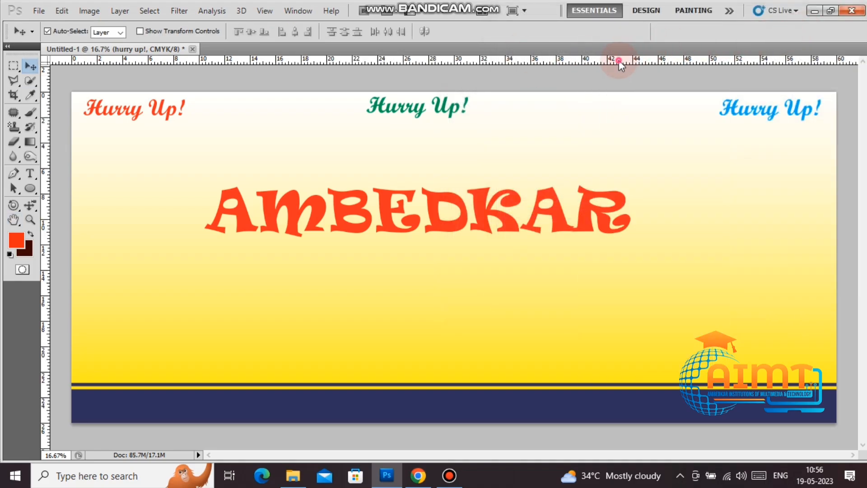
pyautogui.moveTo(619, 61); pyautogui.dragTo(617, 99)
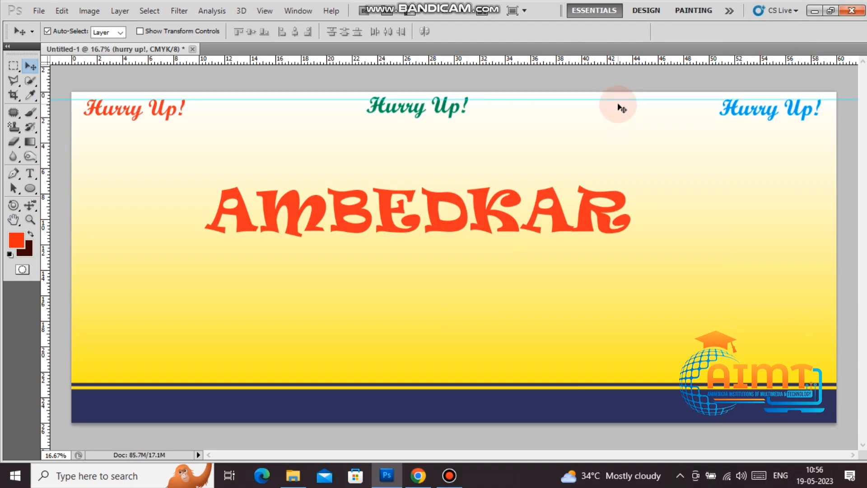
pyautogui.click(429, 107)
pyautogui.moveTo(435, 110); pyautogui.dragTo(453, 120)
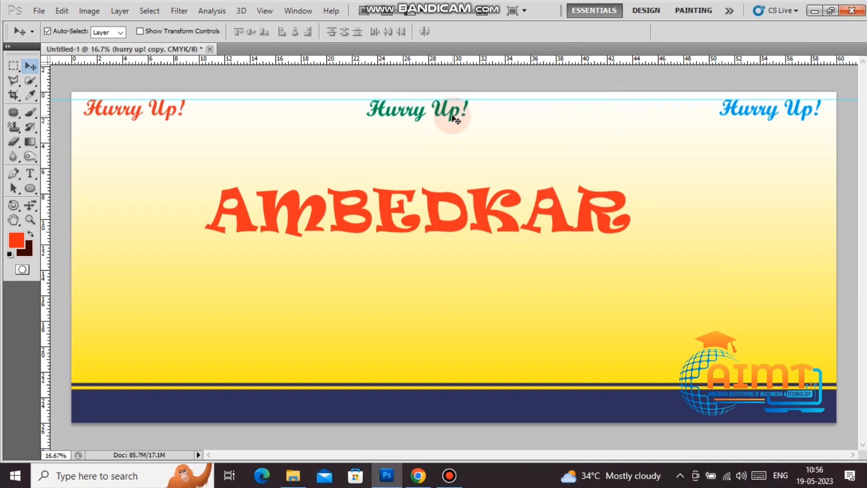
# Step: Move the AMBEDKAR heading higher, just beneath the Hurry Up! labels
pyautogui.rightClick(757, 114)
pyautogui.click(768, 117)
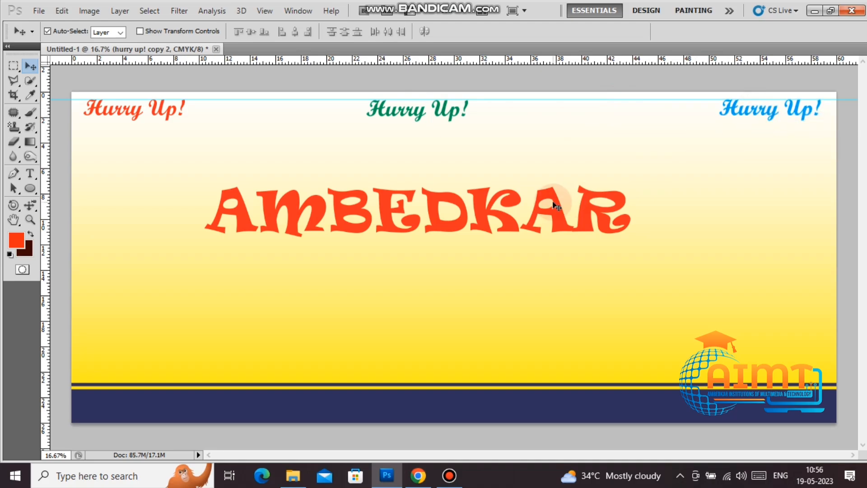
pyautogui.rightClick(556, 205)
pyautogui.click(563, 211)
pyautogui.moveTo(563, 211); pyautogui.dragTo(578, 174)
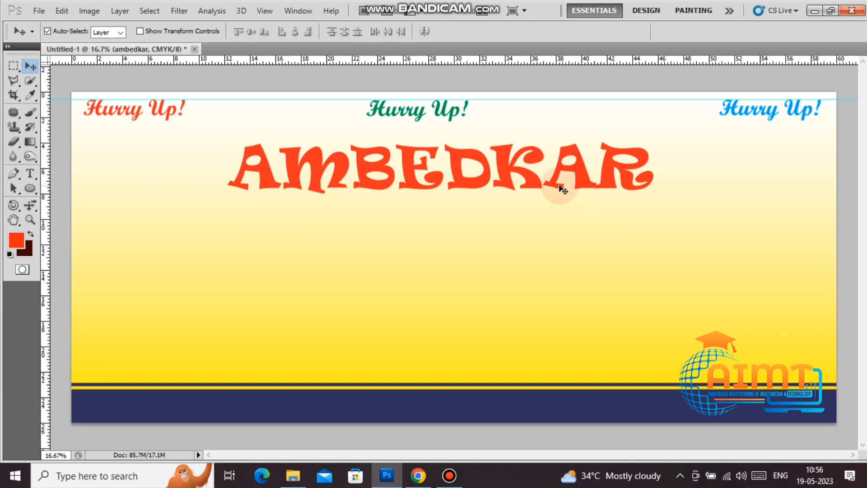
pyautogui.click(30, 173)
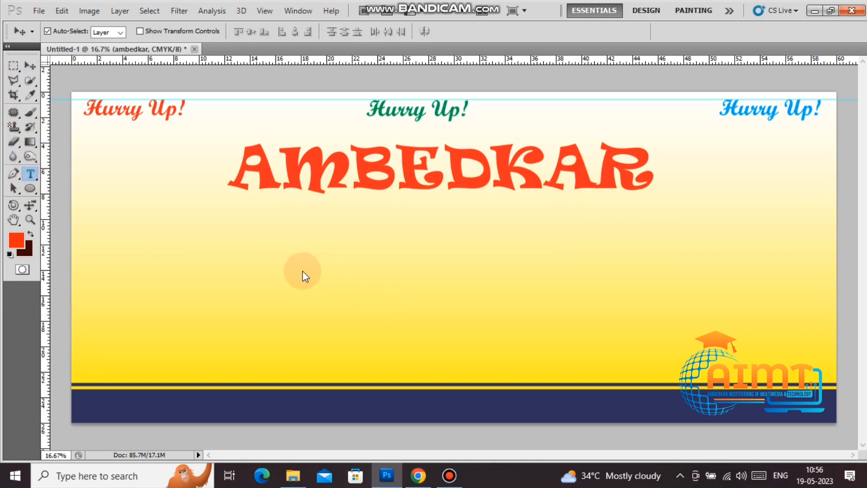
# Step: Type 'COMPUTER ACADEMY' below the heading and convert it to lowercase
pyautogui.click(273, 259)
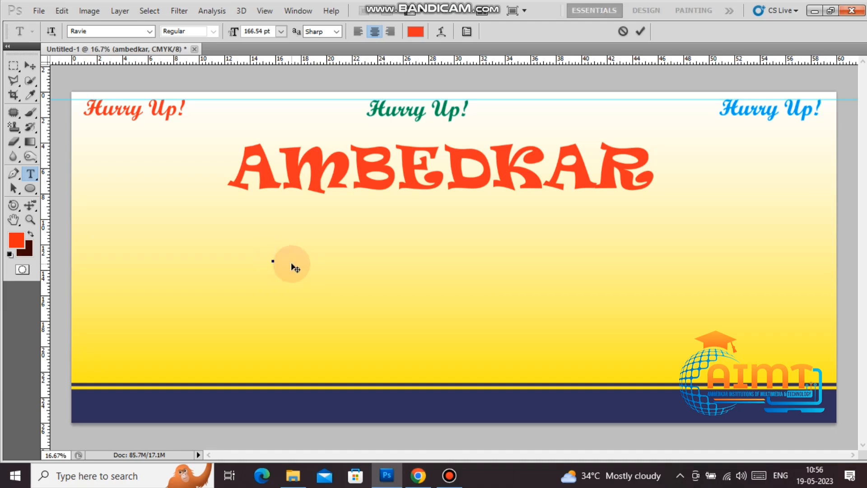
pyautogui.write('COM')
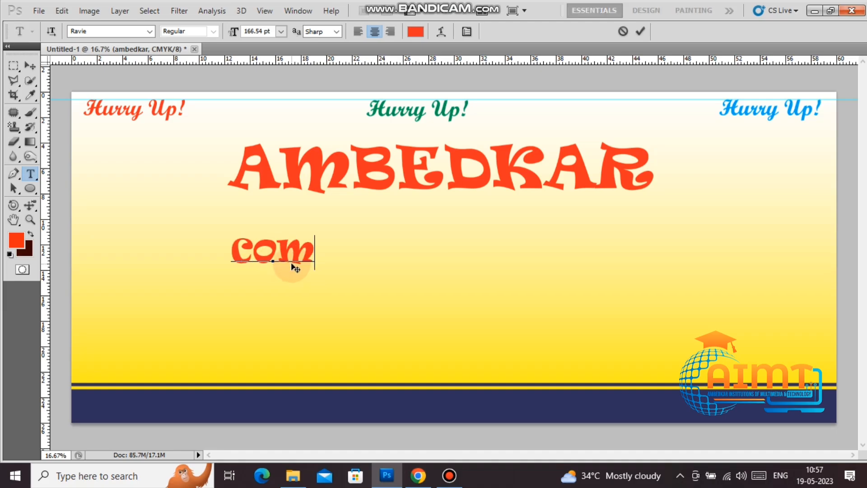
pyautogui.write('PUTER AC')
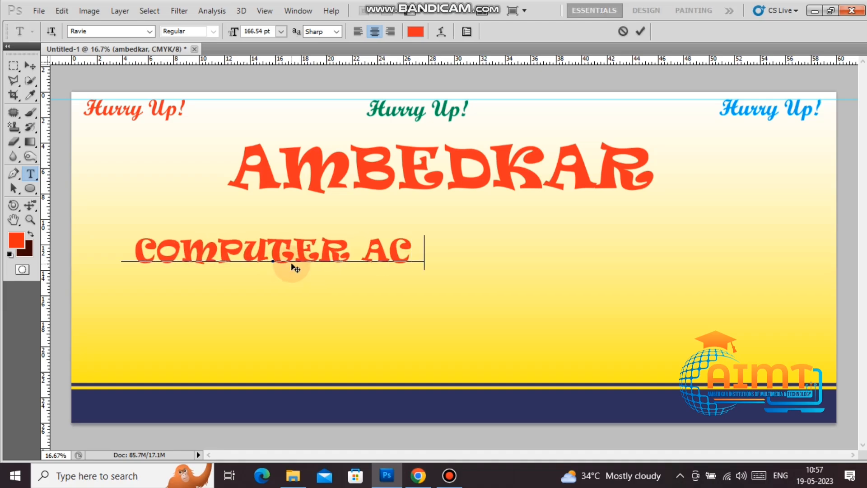
pyautogui.write('ADEMY')
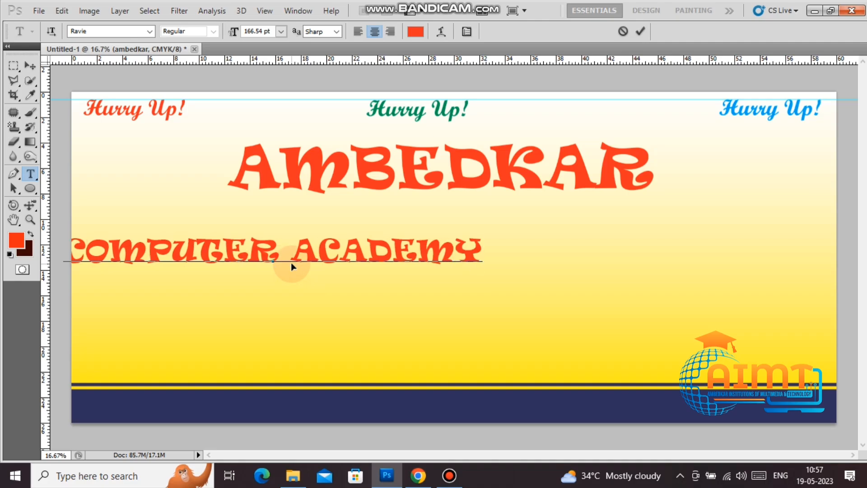
pyautogui.hotkey('ctrl', 'a')
pyautogui.hotkey('ctrl', 'shift', 'k')
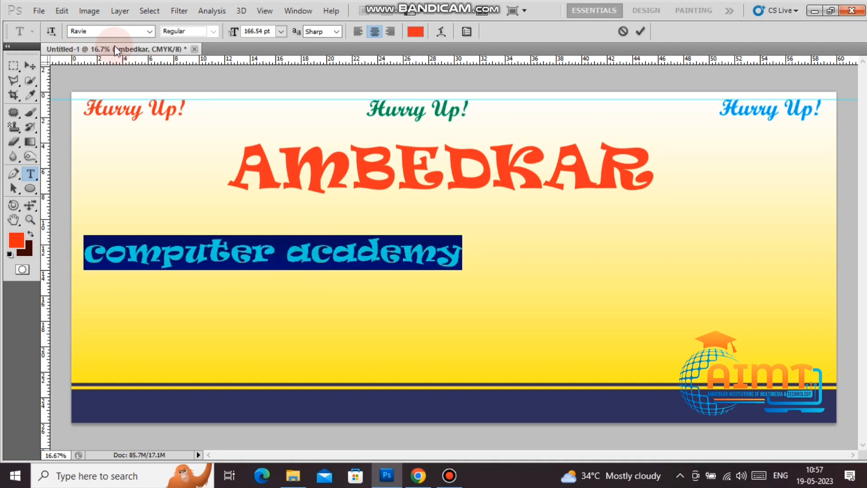
# Step: Set the line's font to Franklin Gothic Heavy
pyautogui.click(149, 31)
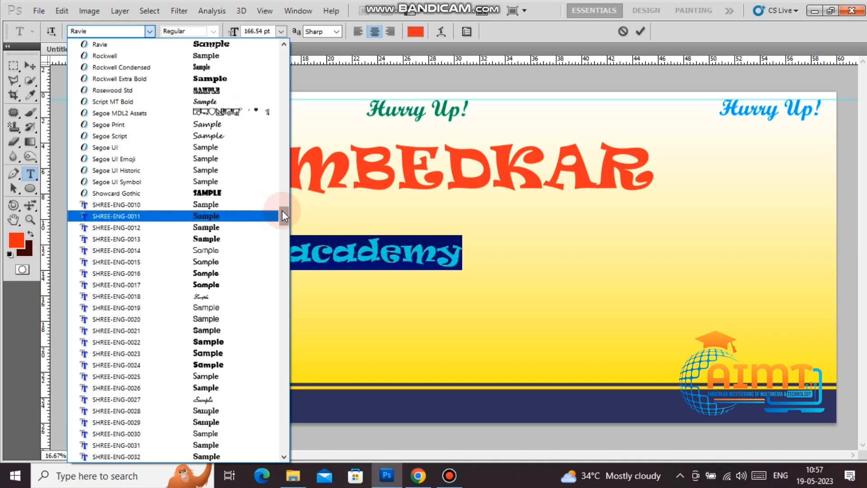
pyautogui.moveTo(283, 216); pyautogui.dragTo(284, 156)
pyautogui.click(222, 103)
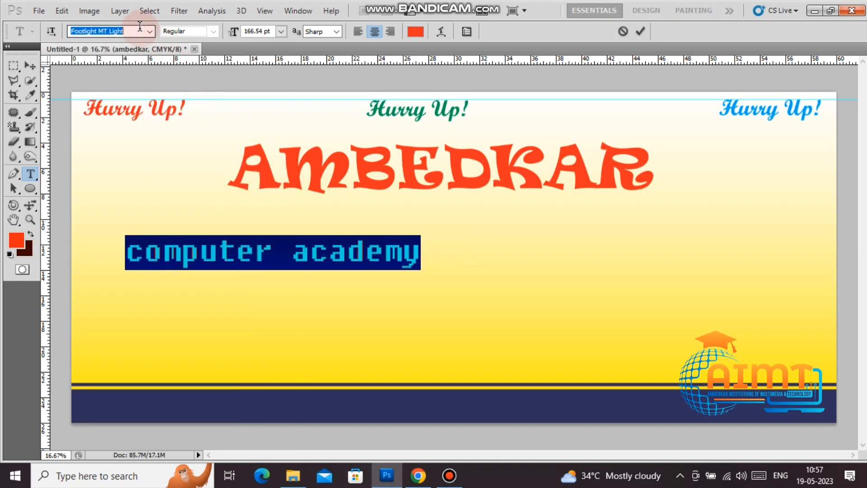
pyautogui.press('Down')
pyautogui.press('Down')
pyautogui.press('Down')
pyautogui.press('Down')
pyautogui.press('Down')
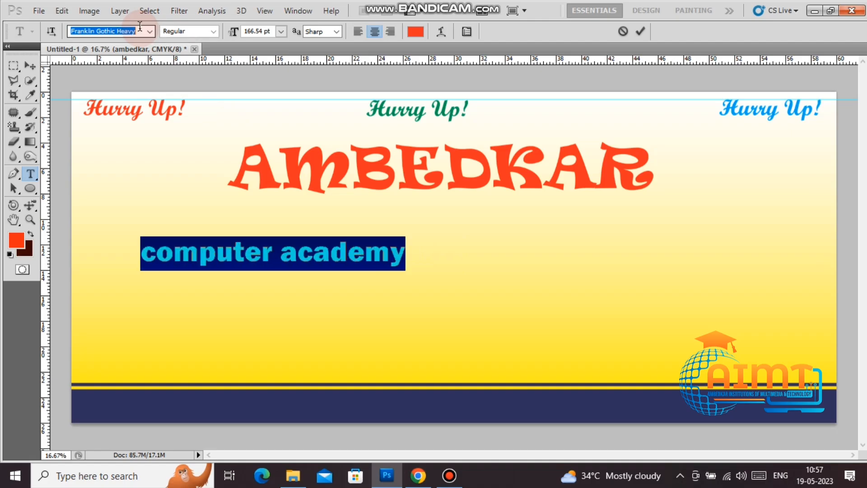
pyautogui.press('Down')
pyautogui.press('Down')
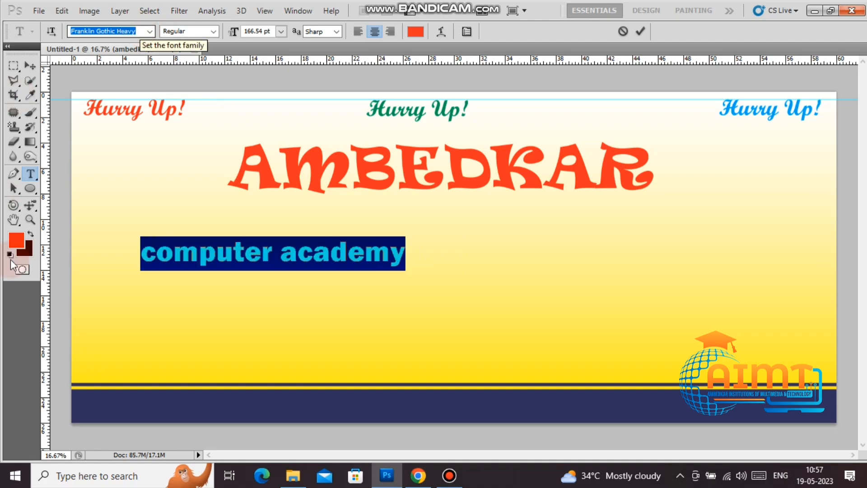
# Step: Recapitalize the C and A so the line reads 'Computer Academy'
pyautogui.moveTo(144, 258); pyautogui.dragTo(103, 253)
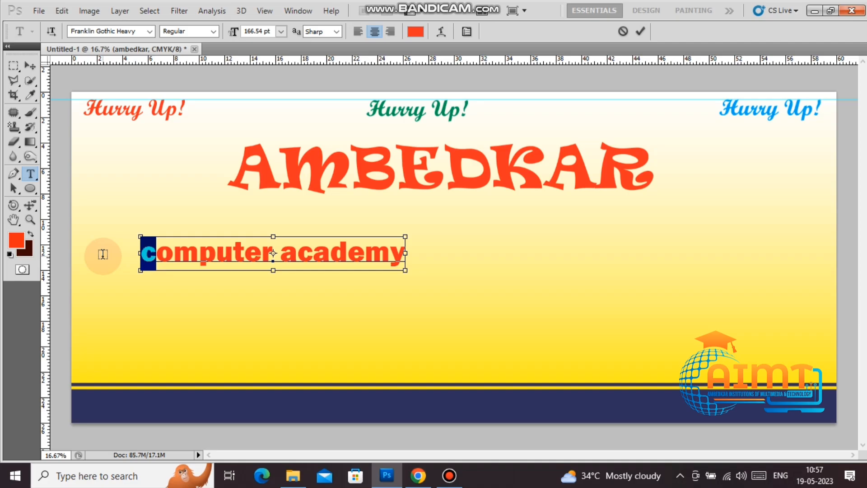
pyautogui.write('C')
pyautogui.moveTo(300, 256); pyautogui.dragTo(281, 256)
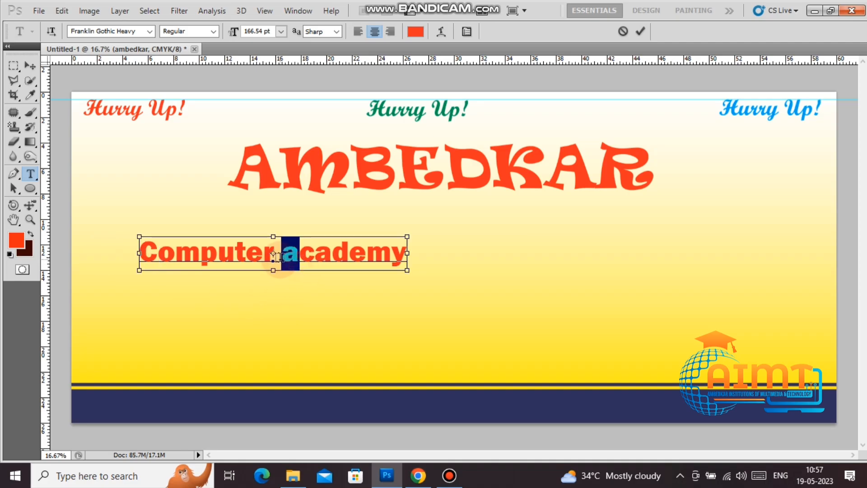
pyautogui.write('A')
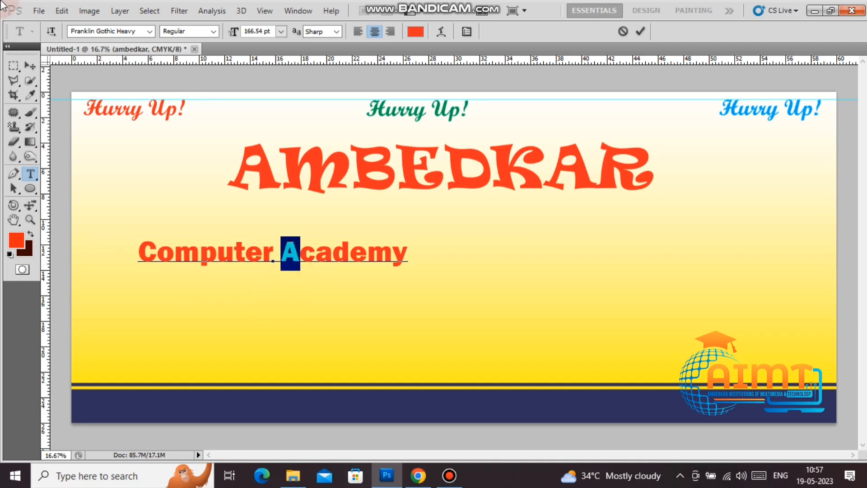
# Step: Reposition the Computer Academy text and enlarge it across most of the banner
pyautogui.click(30, 65)
pyautogui.moveTo(381, 252); pyautogui.dragTo(783, 271)
pyautogui.hotkey('ctrl', 't')
pyautogui.press('Return')
# Step: Move Computer Academy up toward the heading and scale it down to about 84%
pyautogui.rightClick(636, 259)
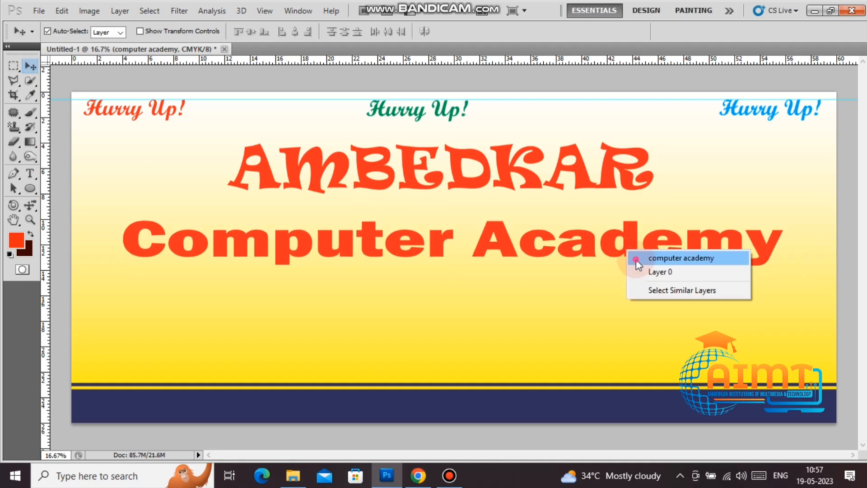
pyautogui.click(636, 260)
pyautogui.moveTo(636, 260); pyautogui.dragTo(630, 242)
pyautogui.hotkey('ctrl', 't')
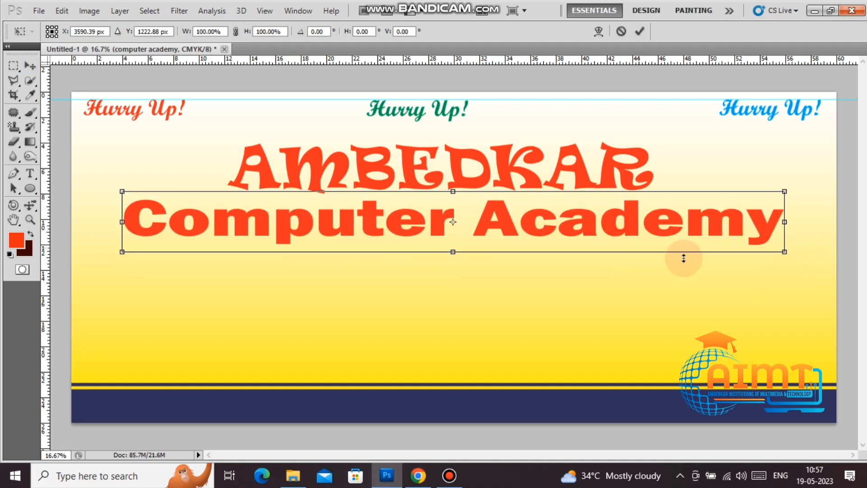
pyautogui.moveTo(788, 253); pyautogui.dragTo(733, 247)
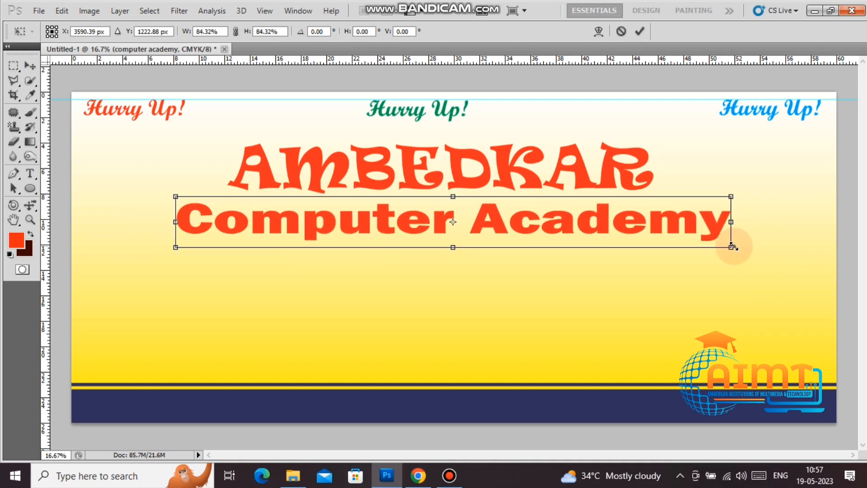
pyautogui.doubleClick(709, 225)
# Step: Center Computer Academy beneath AMBEDKAR, nudge AMBEDKAR slightly higher, and show the Layers panel
pyautogui.rightClick(718, 232)
pyautogui.click(722, 238)
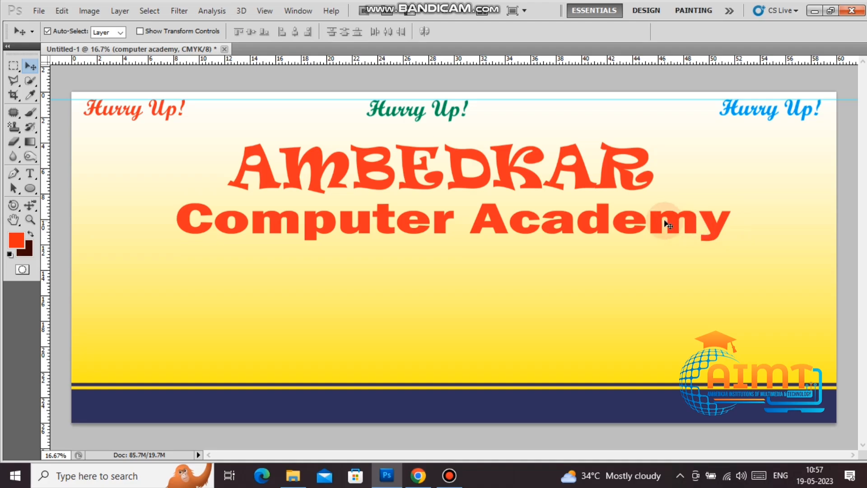
pyautogui.rightClick(673, 221)
pyautogui.click(677, 227)
pyautogui.moveTo(677, 226); pyautogui.dragTo(653, 220)
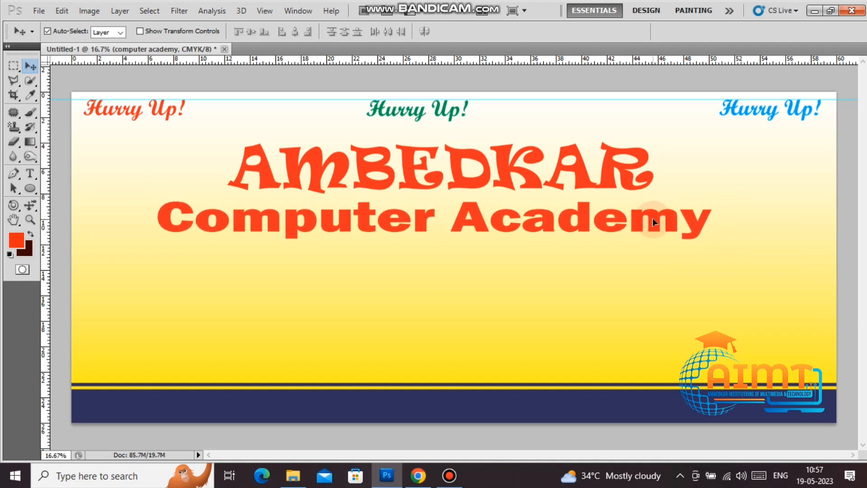
pyautogui.rightClick(583, 174)
pyautogui.click(583, 180)
pyautogui.moveTo(584, 180); pyautogui.dragTo(586, 172)
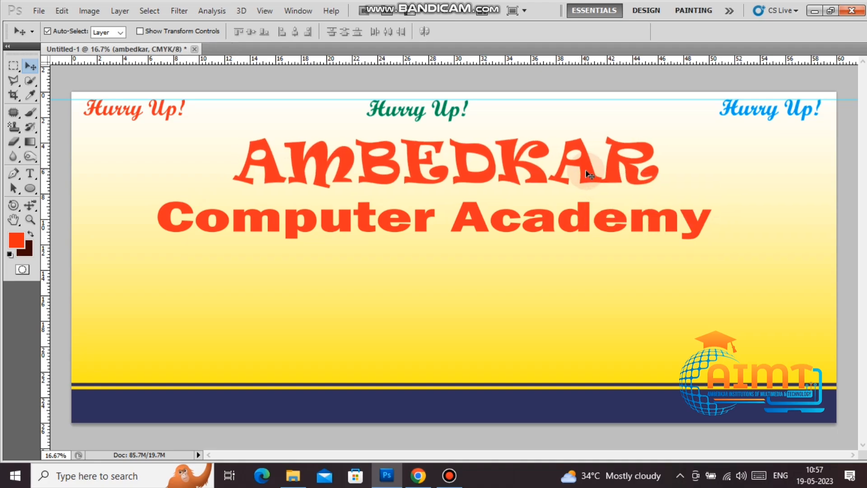
pyautogui.press('F7')
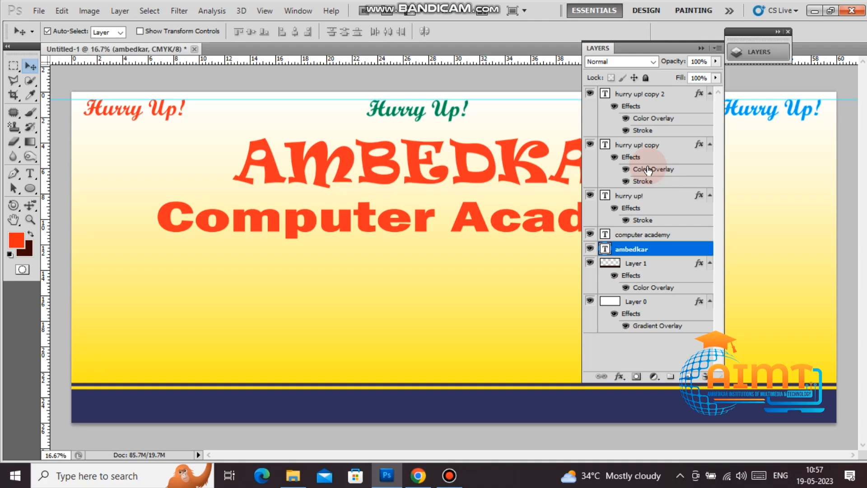
# Step: Add a Gradient Overlay to AMBEDKAR and set its right colour stop to navy
pyautogui.rightClick(666, 250)
pyautogui.click(711, 118)
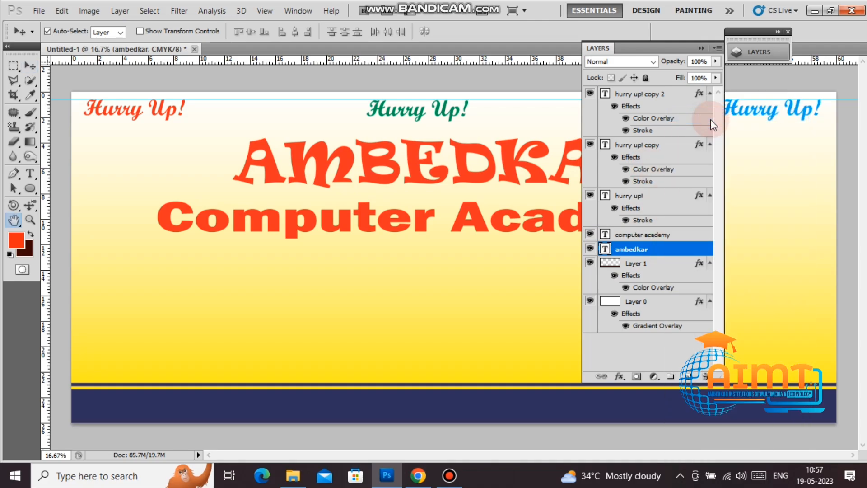
pyautogui.click(541, 188)
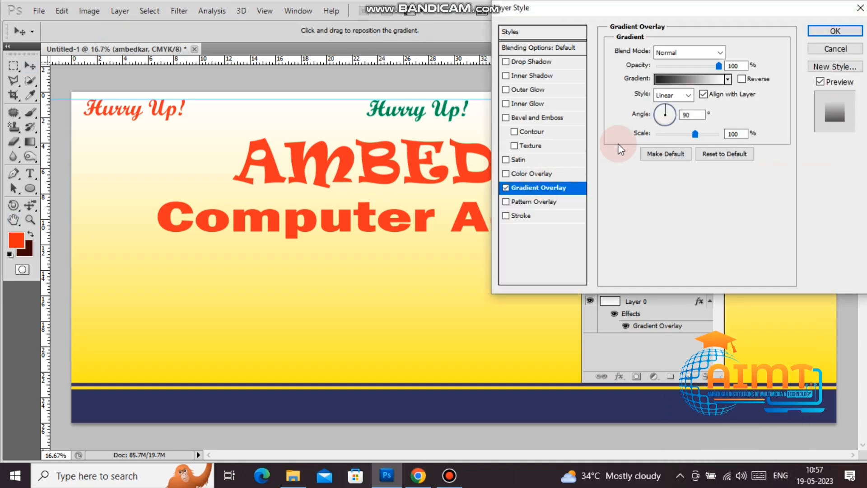
pyautogui.click(712, 80)
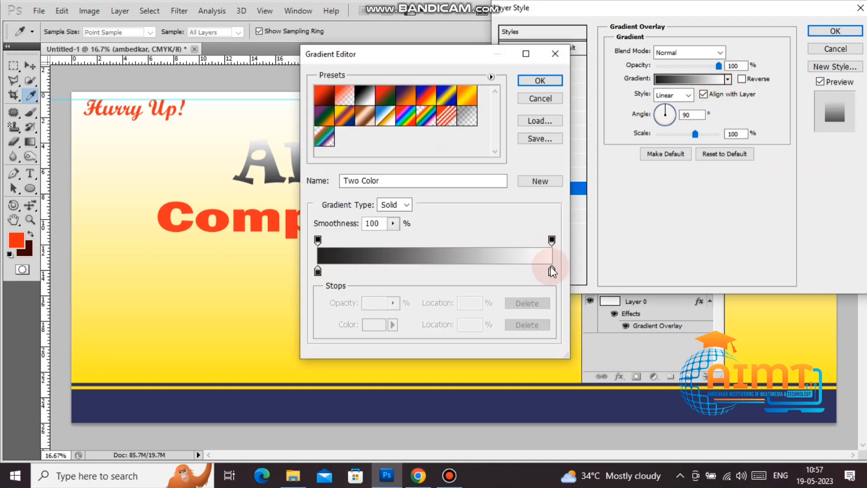
pyautogui.moveTo(551, 271); pyautogui.dragTo(548, 271)
pyautogui.click(378, 325)
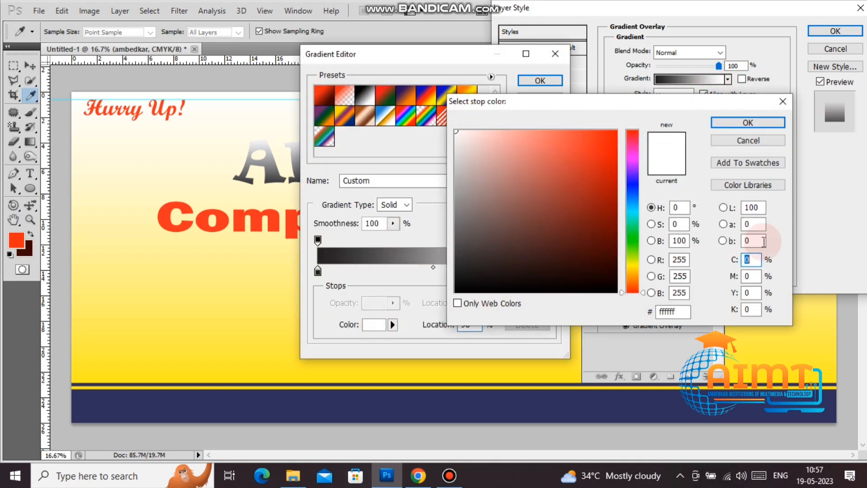
pyautogui.write('100')
pyautogui.press('Tab')
pyautogui.write('100')
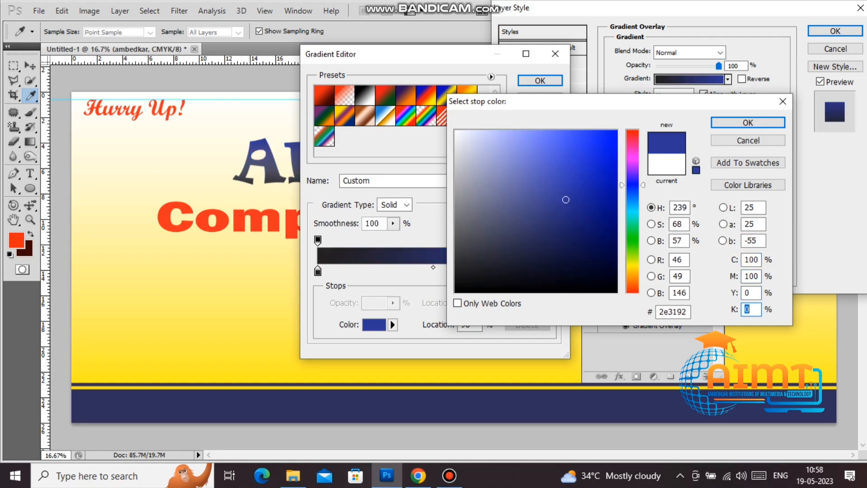
pyautogui.write('20')
pyautogui.press('Return')
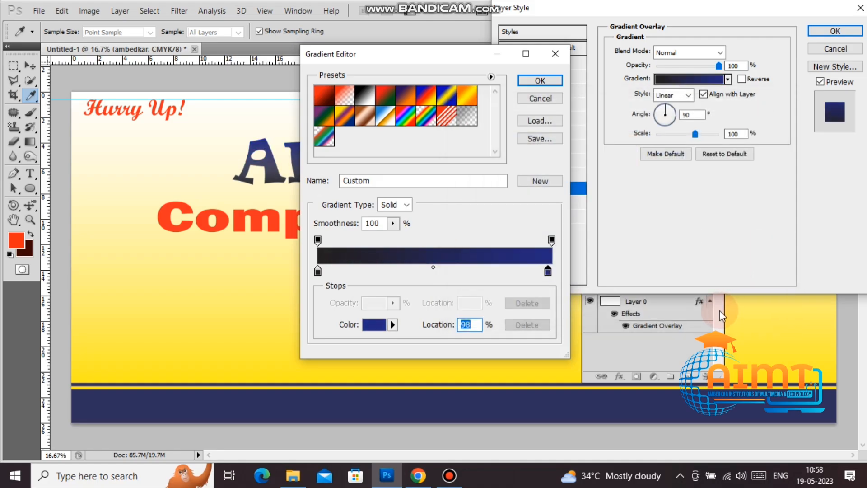
# Step: Set the left gradient stop to bright blue 00aeef and confirm the gradient
pyautogui.click(318, 271)
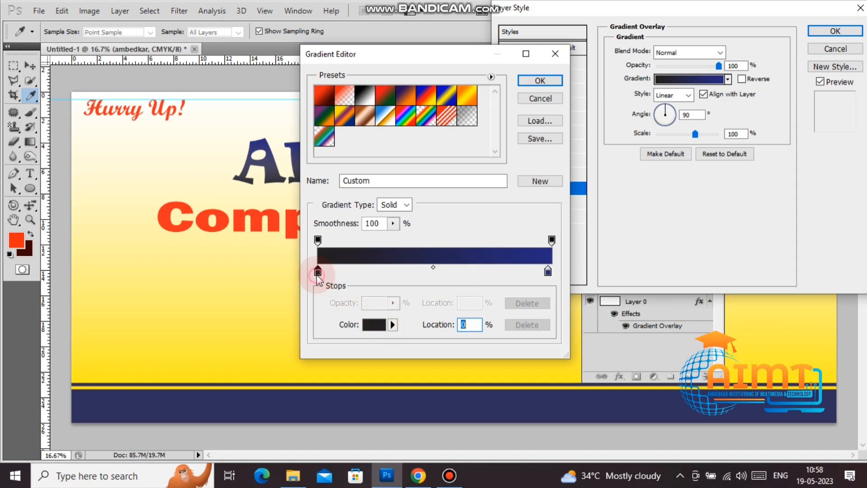
pyautogui.click(370, 325)
pyautogui.click(746, 259)
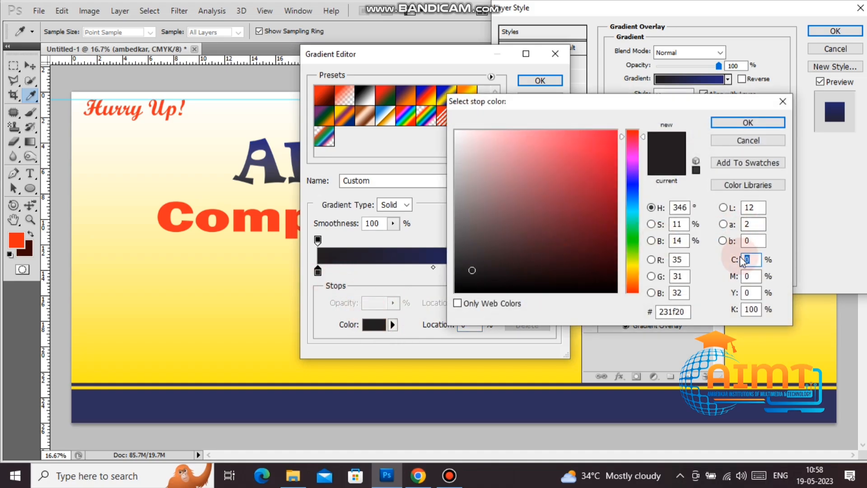
pyautogui.write('100')
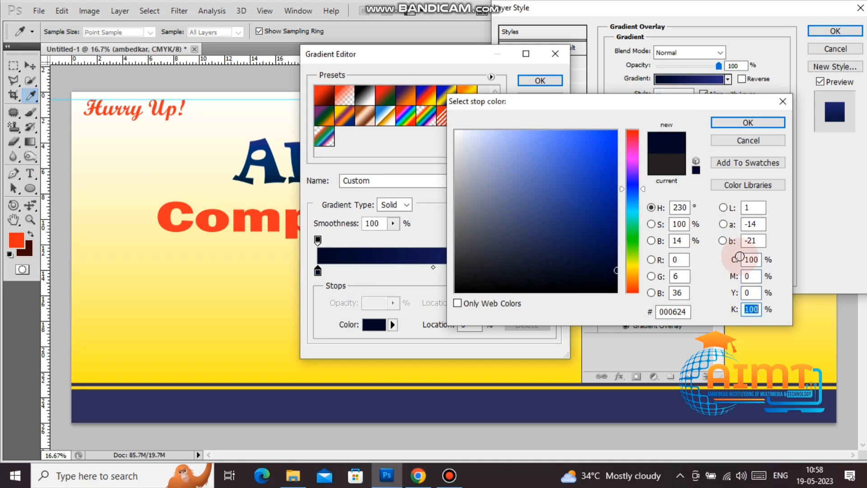
pyautogui.write('0')
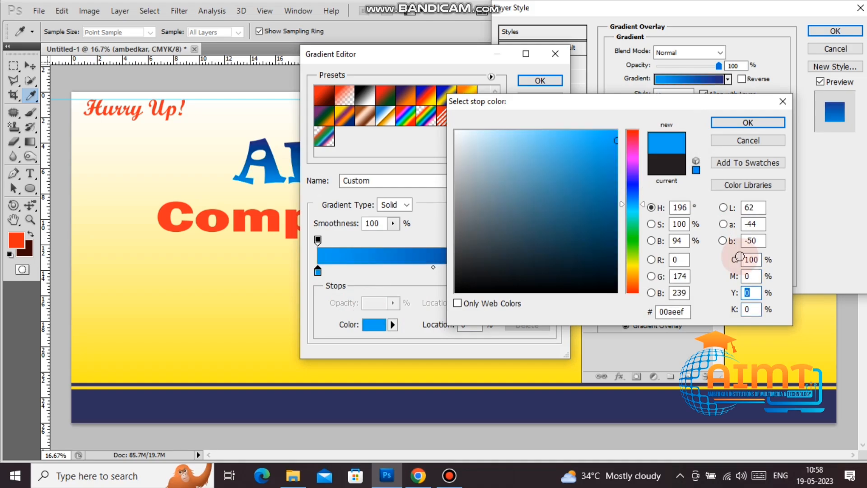
pyautogui.write('10')
pyautogui.press('Return')
pyautogui.press('Return')
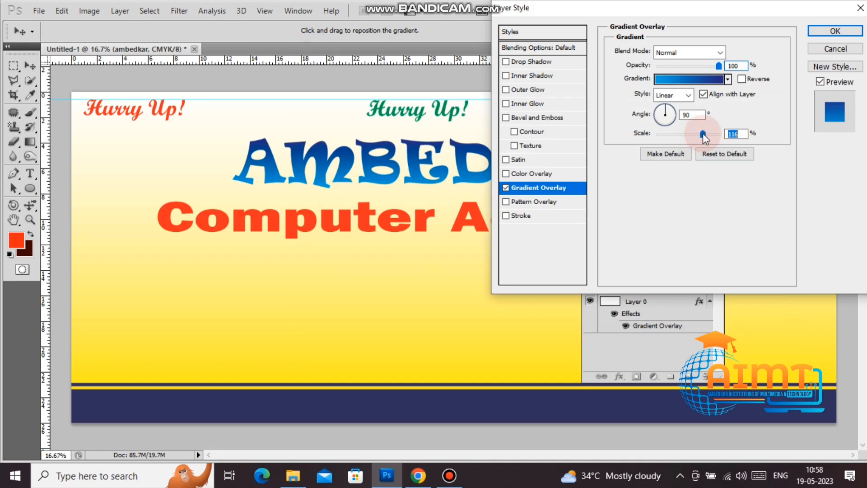
# Step: Add a white 15 px Stroke to the AMBEDKAR heading
pyautogui.click(548, 218)
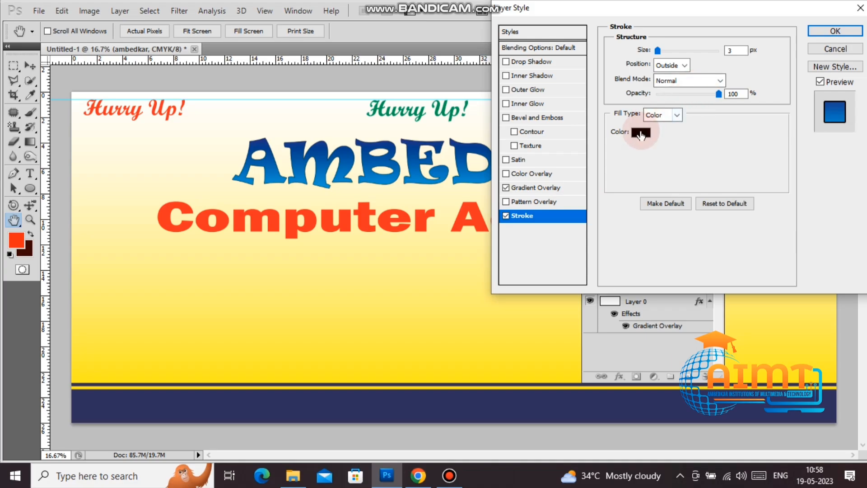
pyautogui.click(641, 133)
pyautogui.moveTo(519, 146); pyautogui.dragTo(456, 131)
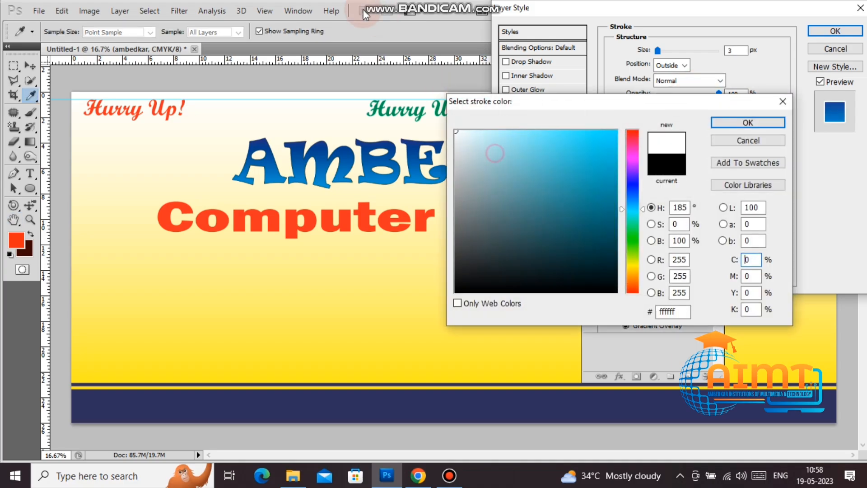
pyautogui.click(731, 122)
pyautogui.write('15')
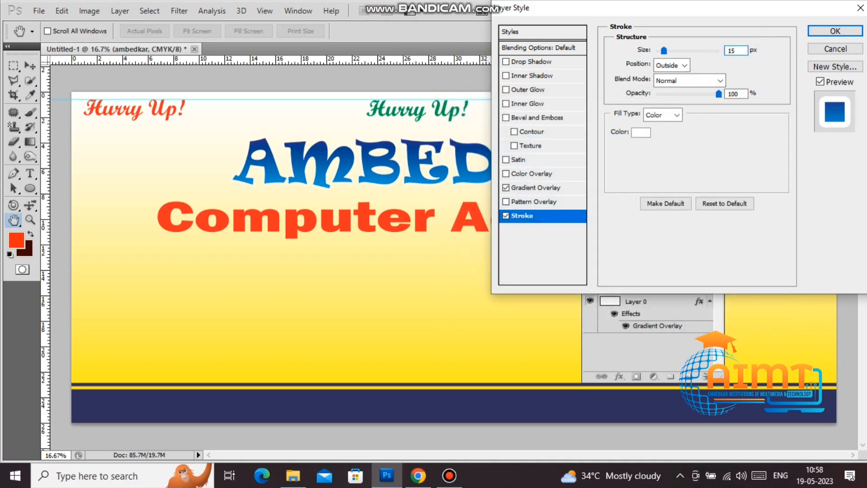
# Step: Add a Normal-blend Drop Shadow offset 33 px from the letters
pyautogui.click(543, 65)
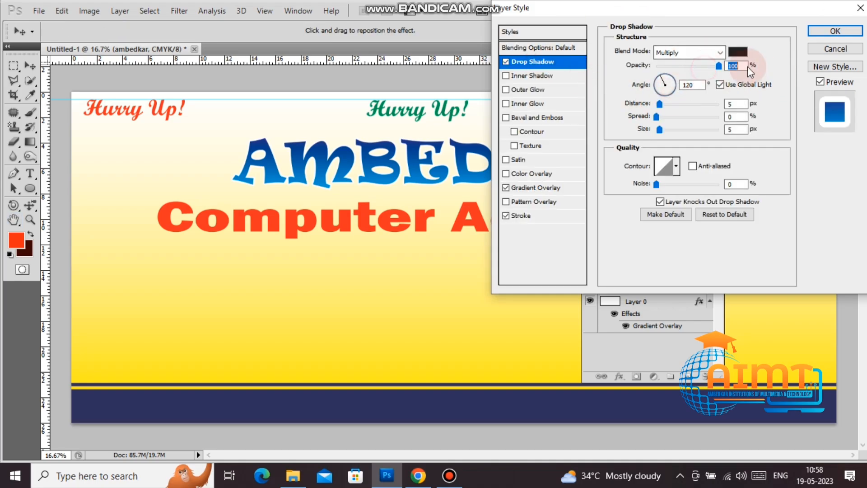
pyautogui.click(719, 53)
pyautogui.click(695, 67)
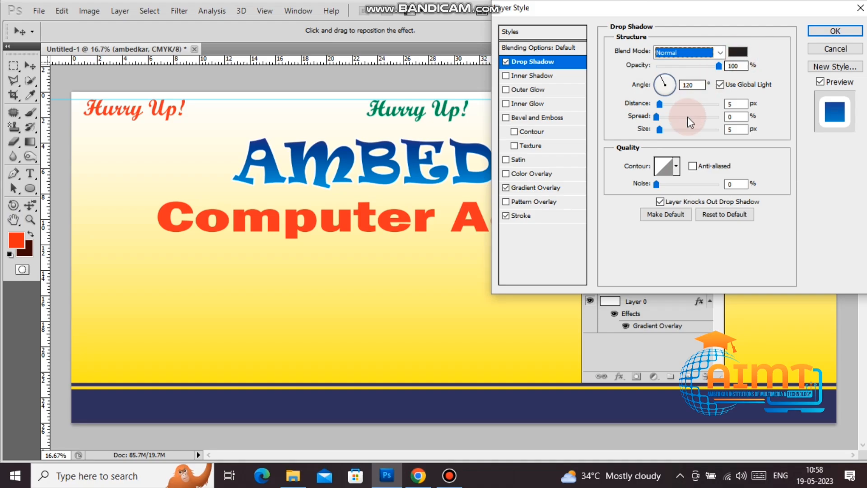
pyautogui.moveTo(663, 105); pyautogui.dragTo(682, 112)
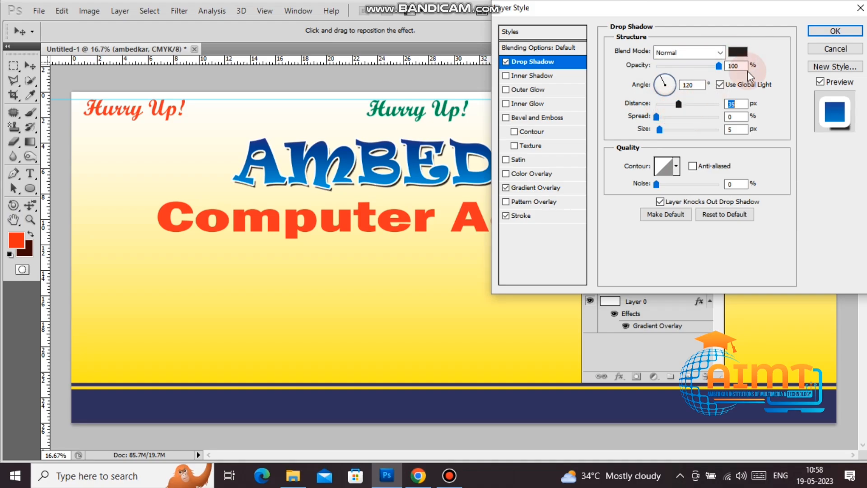
# Step: Make the shadow colour red, apply the style, and dock the Layers panel aside
pyautogui.click(738, 52)
pyautogui.click(754, 259)
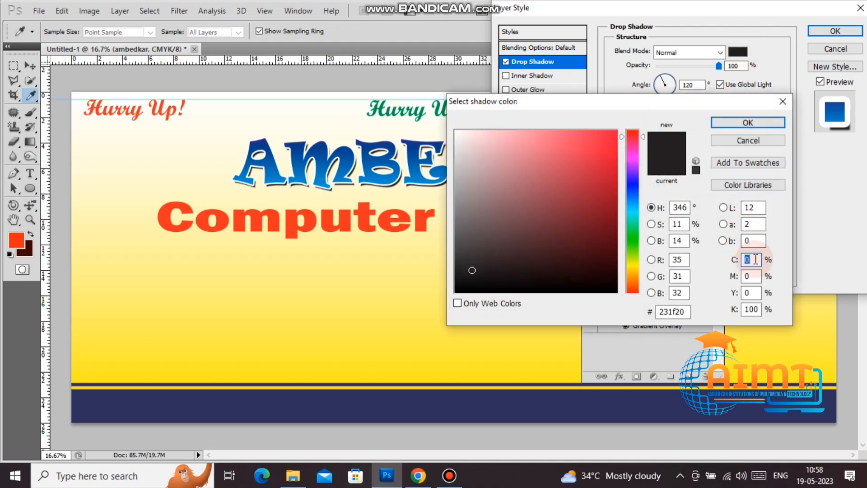
pyautogui.write('100')
pyautogui.press('Tab')
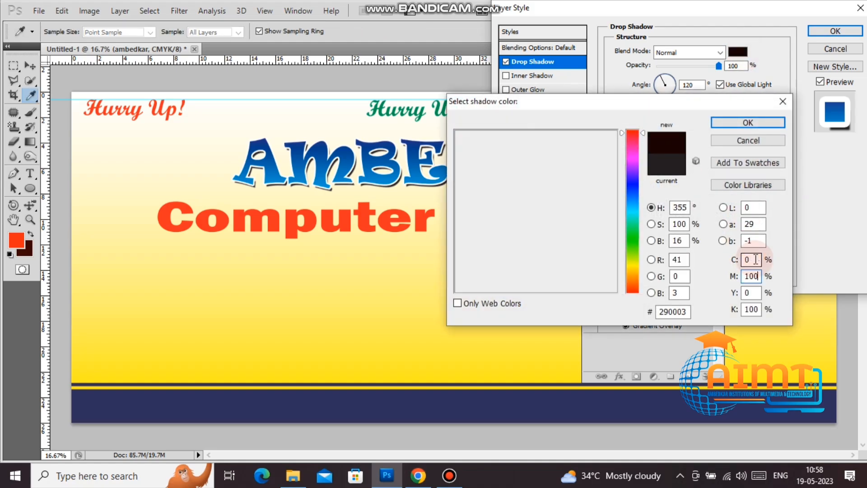
pyautogui.press('Tab')
pyautogui.write('0')
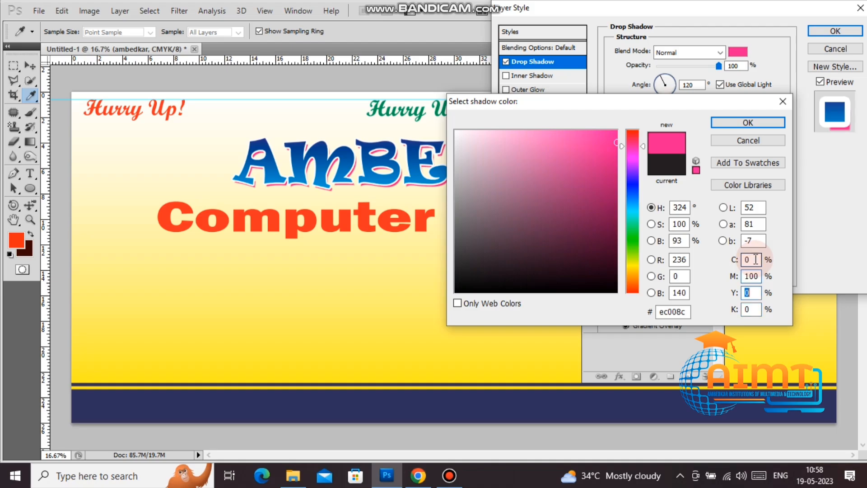
pyautogui.write('100')
pyautogui.click(755, 259)
pyautogui.press('Return')
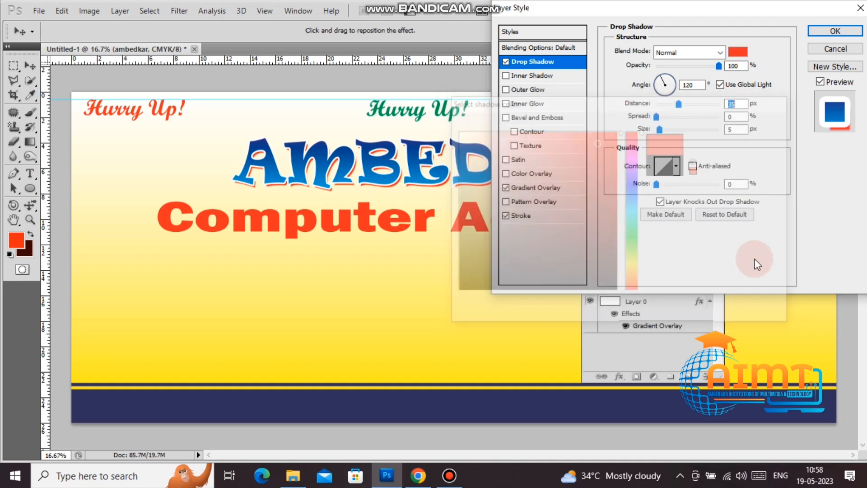
pyautogui.press('Return')
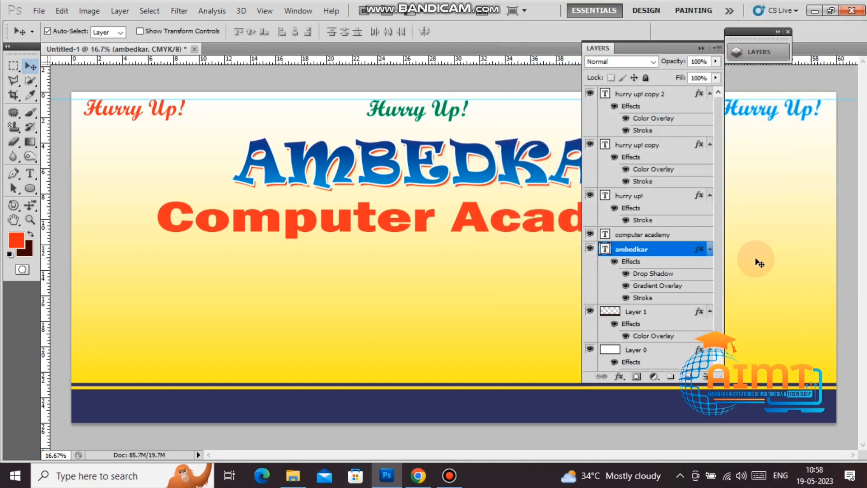
pyautogui.moveTo(672, 47); pyautogui.dragTo(798, 77)
# Step: Give the Computer Academy layer a dark red Color Overlay
pyautogui.click(768, 264)
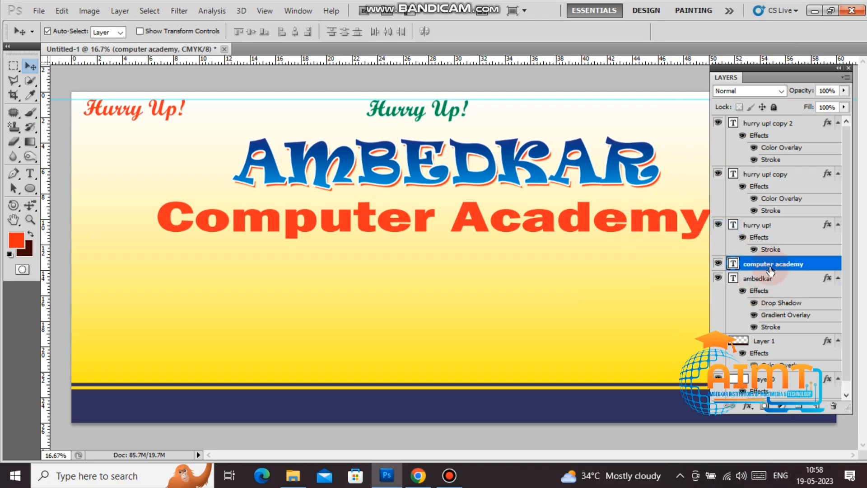
pyautogui.rightClick(771, 262)
pyautogui.click(688, 117)
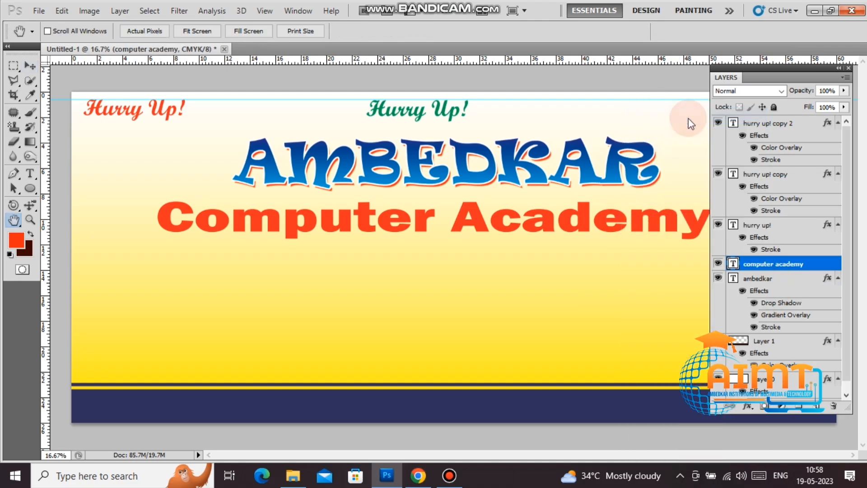
pyautogui.click(534, 173)
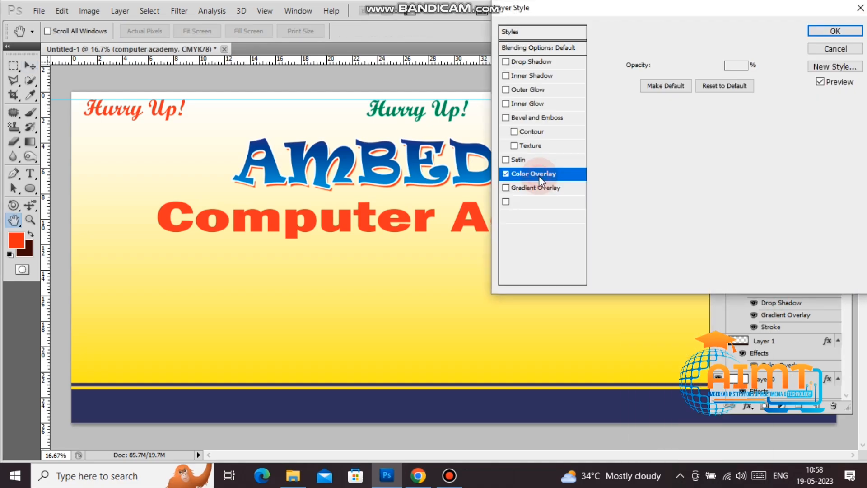
pyautogui.click(719, 66)
pyautogui.click(739, 57)
pyautogui.click(752, 259)
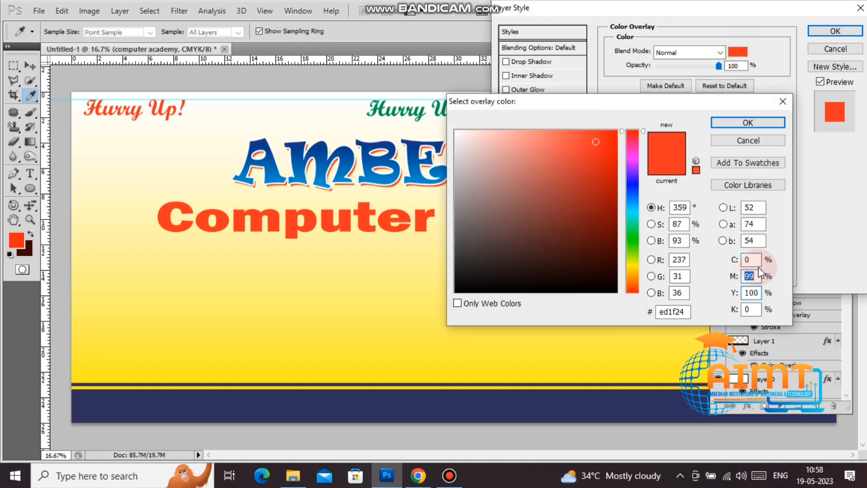
pyautogui.write('100')
pyautogui.press('Tab')
pyautogui.press('Tab')
pyautogui.write('5')
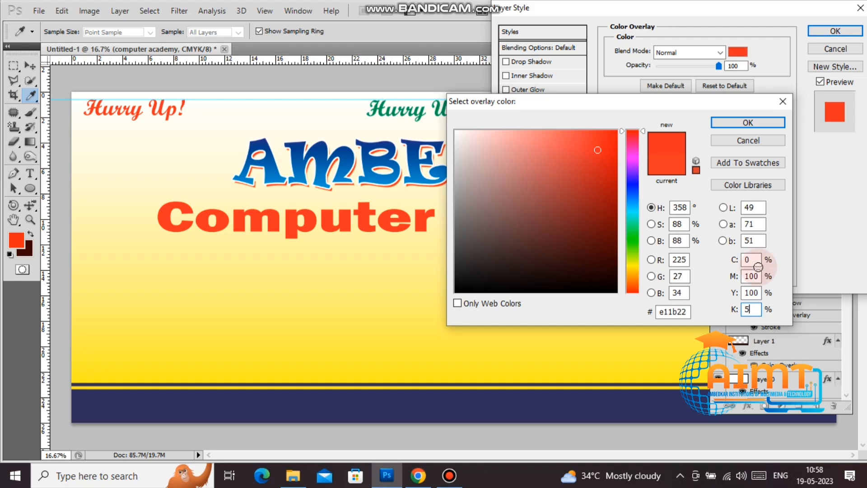
pyautogui.write('0')
pyautogui.press('Return')
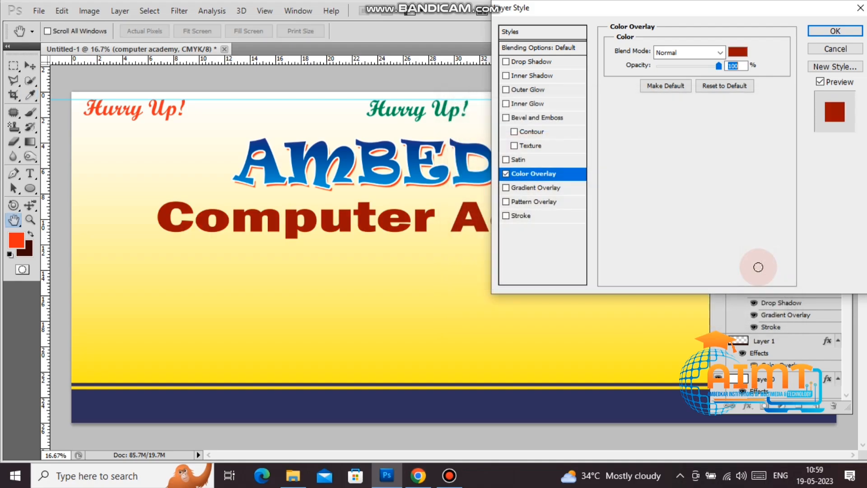
# Step: Add a 25 px white Stroke around the subtitle
pyautogui.click(543, 219)
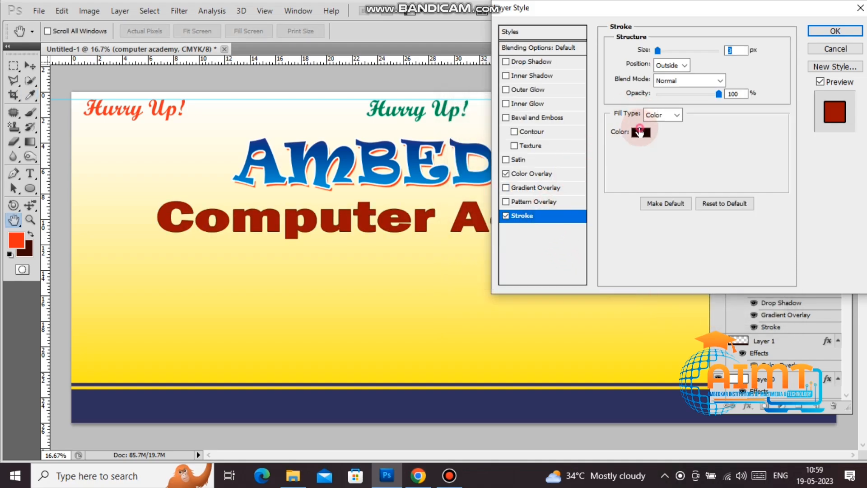
pyautogui.click(640, 132)
pyautogui.moveTo(487, 168); pyautogui.dragTo(454, 128)
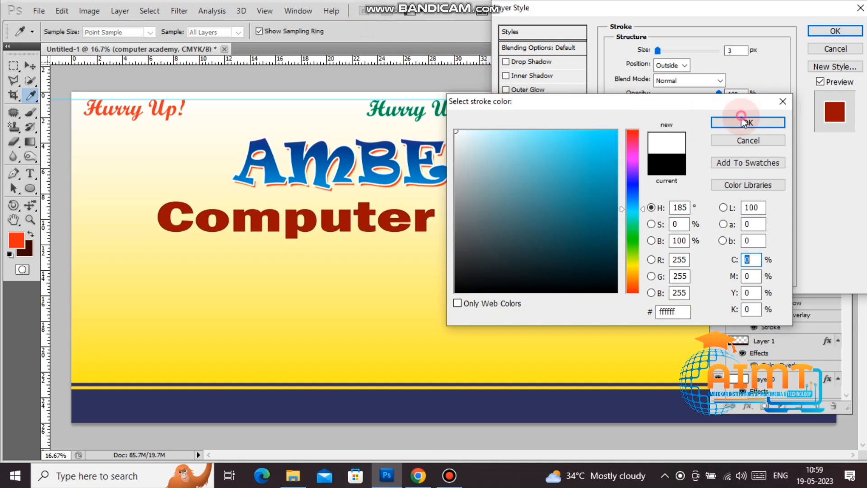
pyautogui.click(743, 121)
pyautogui.click(744, 50)
pyautogui.write('25')
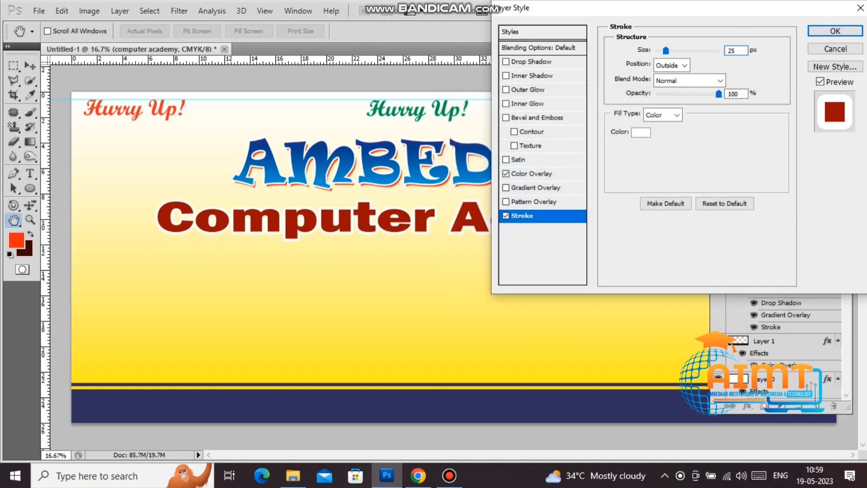
pyautogui.press('Return')
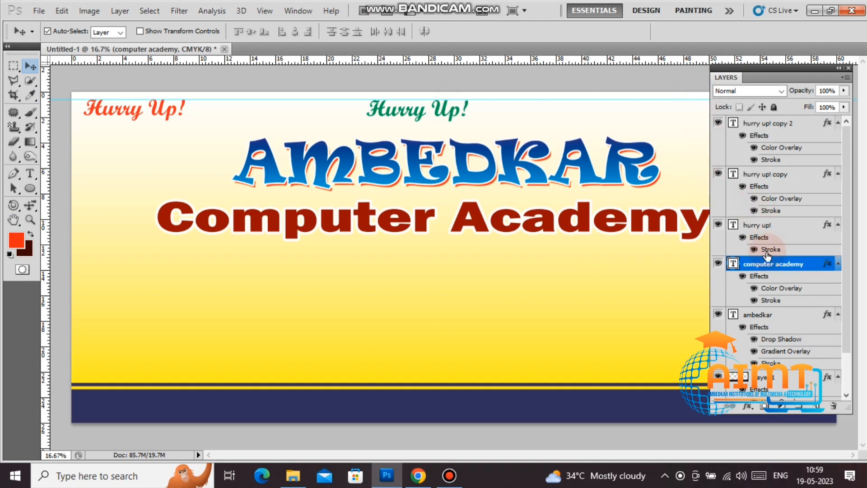
# Step: Change the subtitle's Color Overlay to pink (C 0, M 100, Y 0, K 0)
pyautogui.rightClick(772, 264)
pyautogui.press('Escape')
pyautogui.press('h')
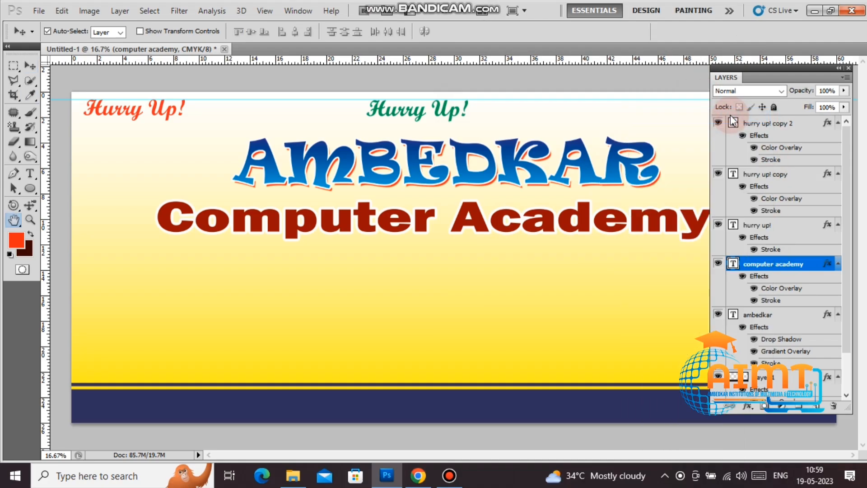
pyautogui.doubleClick(733, 121)
pyautogui.click(537, 174)
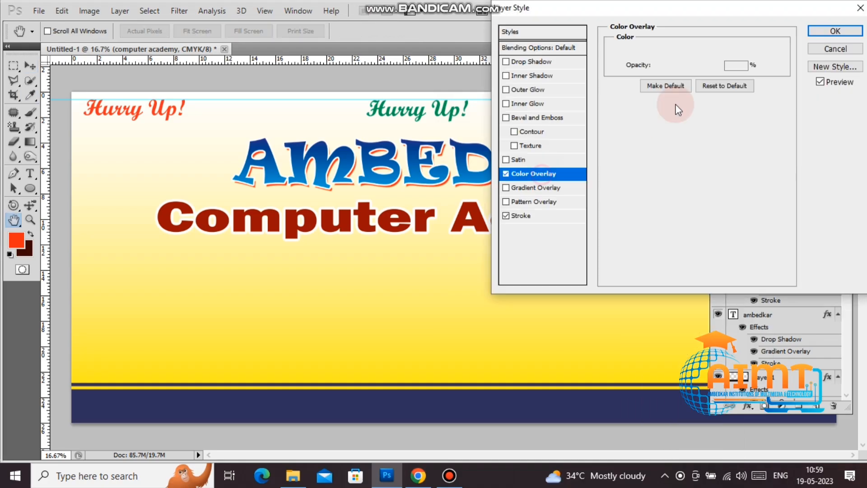
pyautogui.click(738, 51)
pyautogui.click(763, 260)
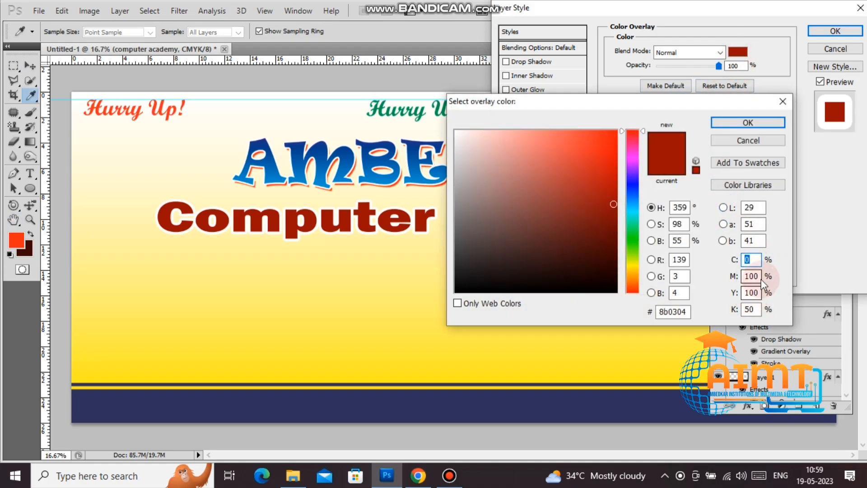
pyautogui.click(761, 293)
pyautogui.write('0')
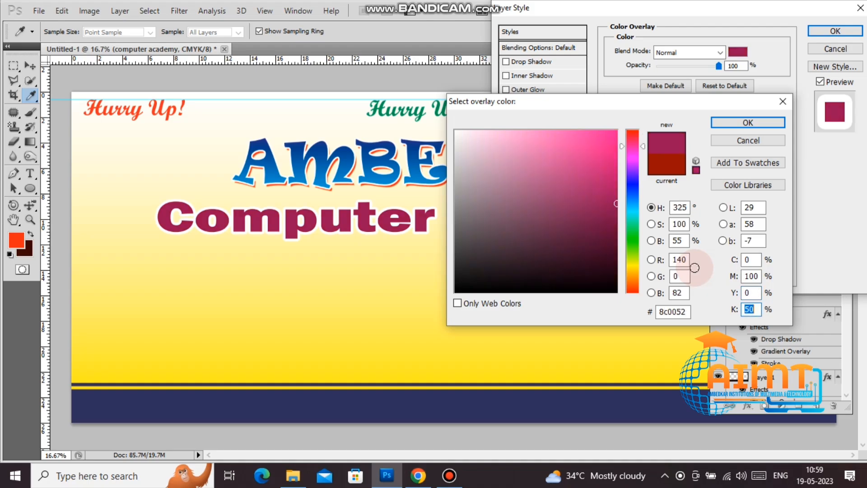
pyautogui.press('Tab')
pyautogui.write('0')
pyautogui.press('Return')
pyautogui.press('Return')
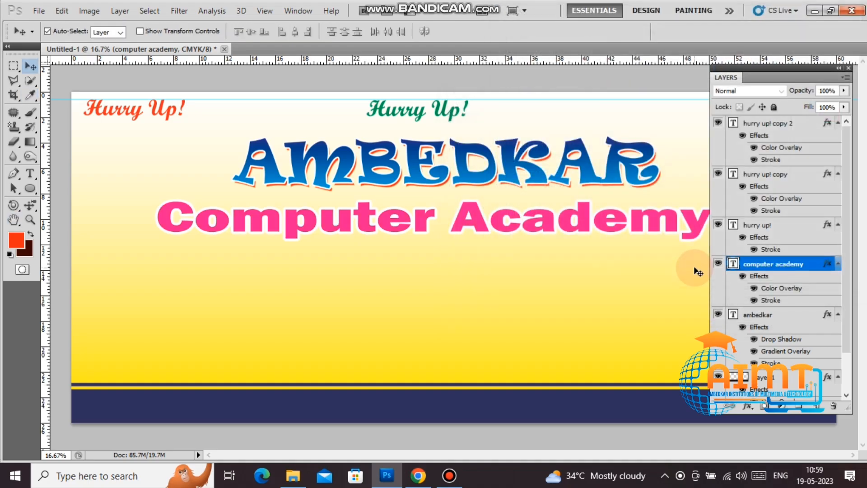
# Step: Add a Normal-blend Drop Shadow to the Computer Academy subtitle
pyautogui.rightClick(769, 265)
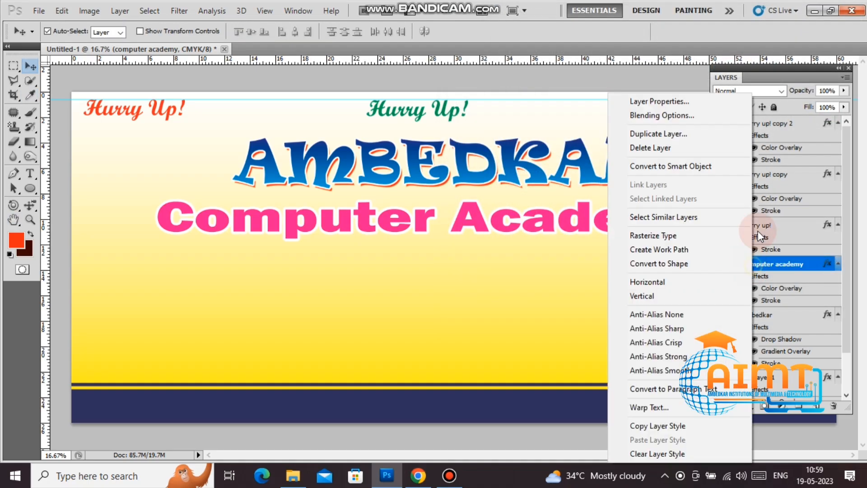
pyautogui.click(684, 116)
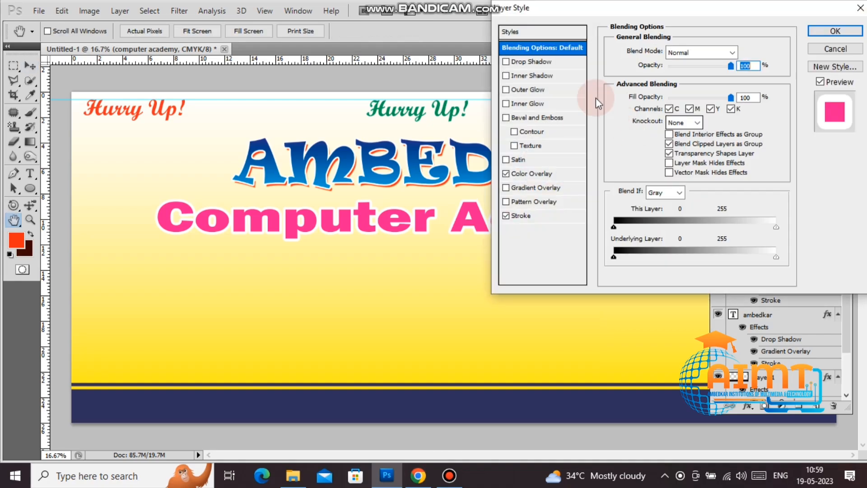
pyautogui.click(538, 61)
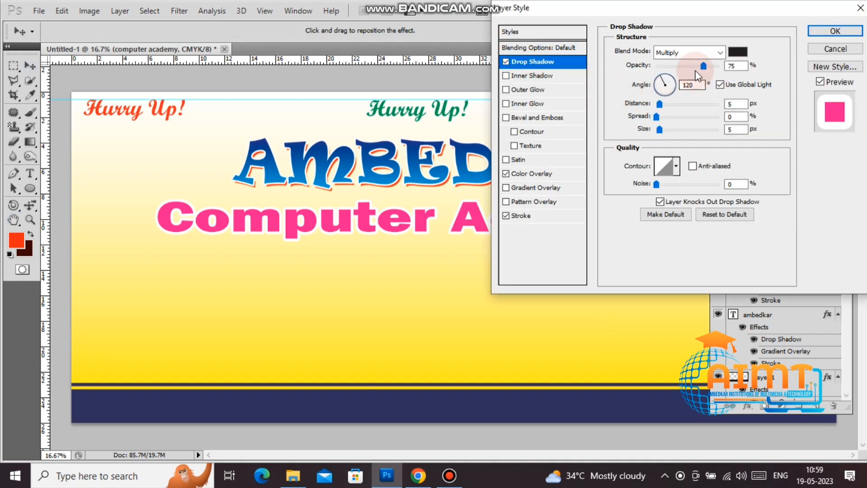
pyautogui.click(719, 52)
pyautogui.click(687, 61)
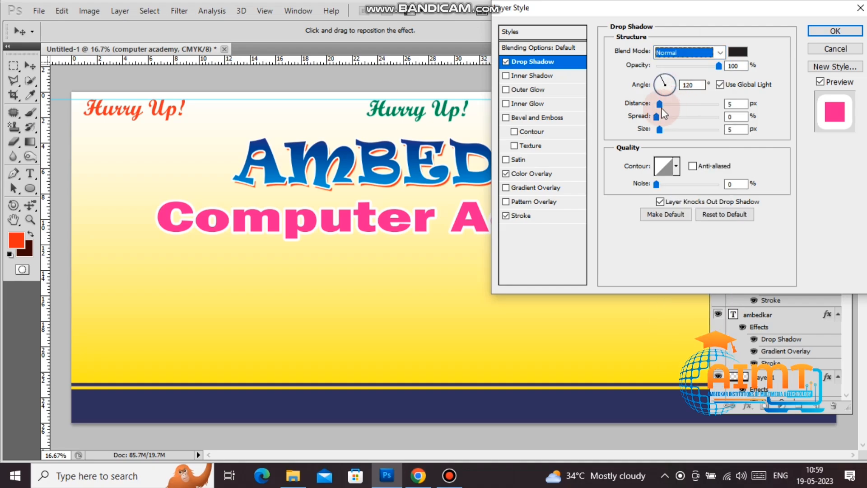
pyautogui.moveTo(675, 107); pyautogui.dragTo(687, 110)
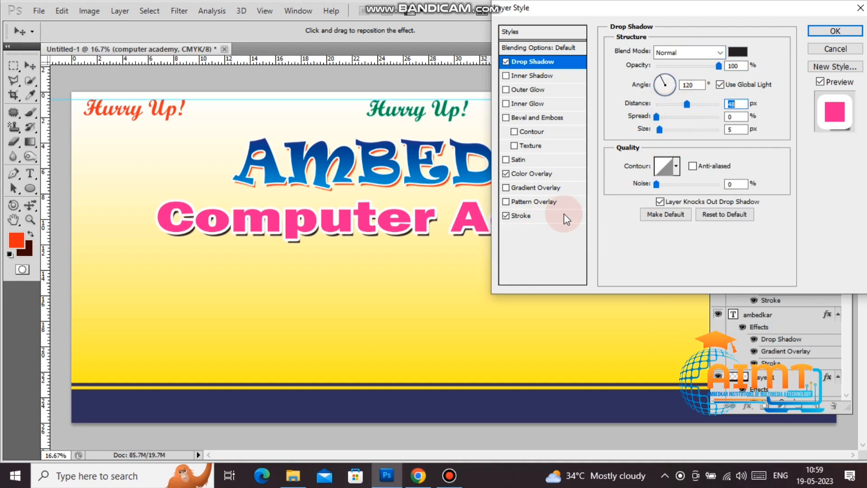
# Step: Thin the subtitle's stroke to 15 px and fine-tune the shadow distance to 38 px
pyautogui.click(561, 220)
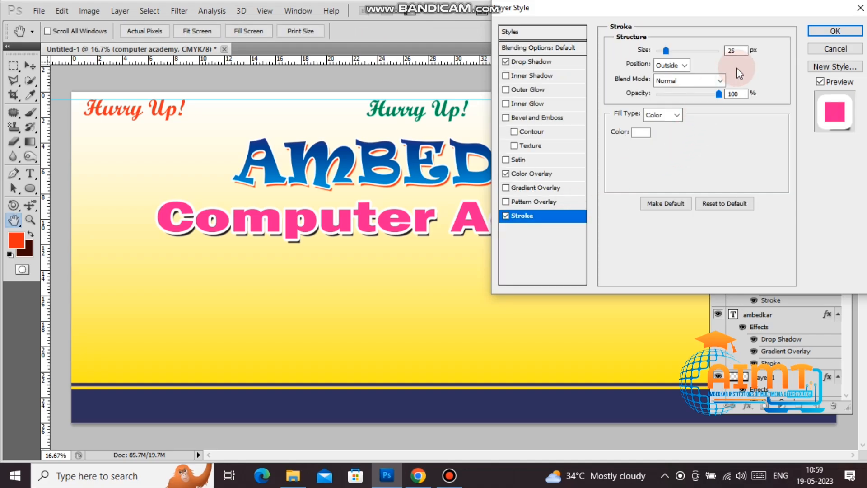
pyautogui.write('15')
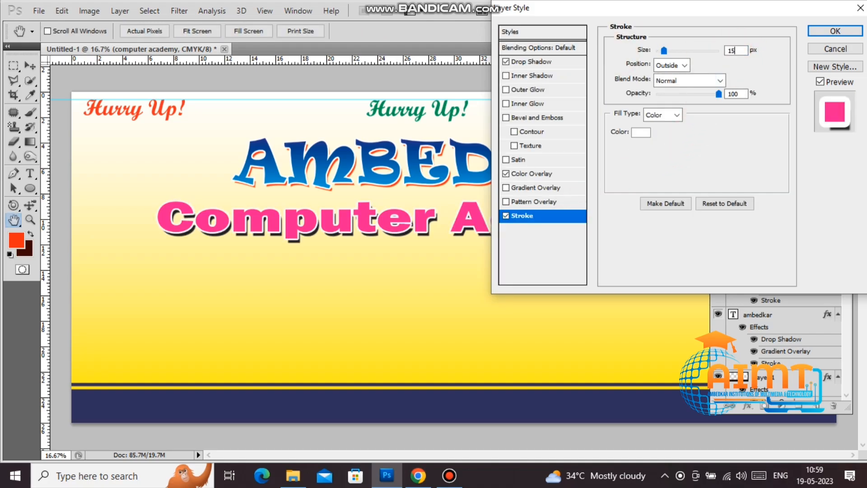
pyautogui.click(539, 63)
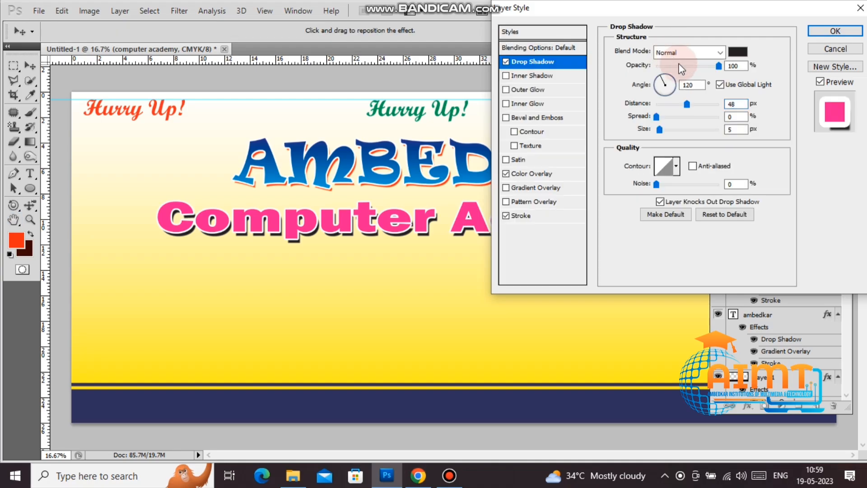
pyautogui.moveTo(683, 105); pyautogui.dragTo(681, 107)
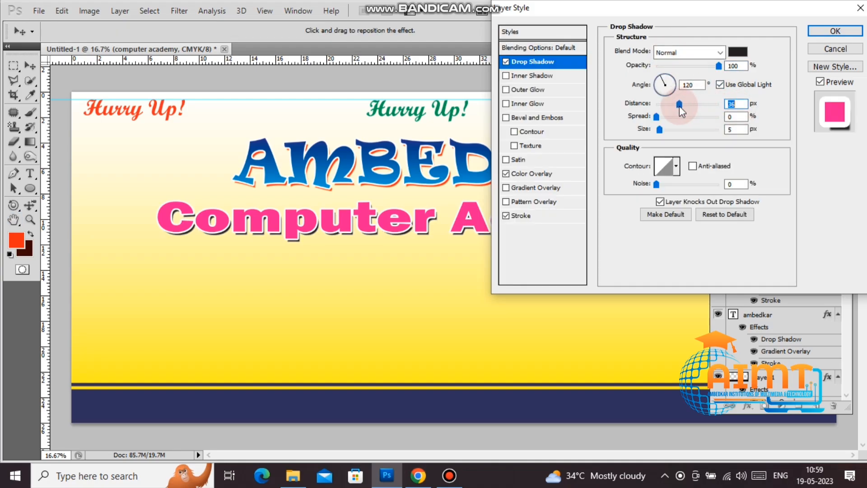
# Step: Add a Bevel and Emboss of size 16 and apply the style
pyautogui.click(545, 118)
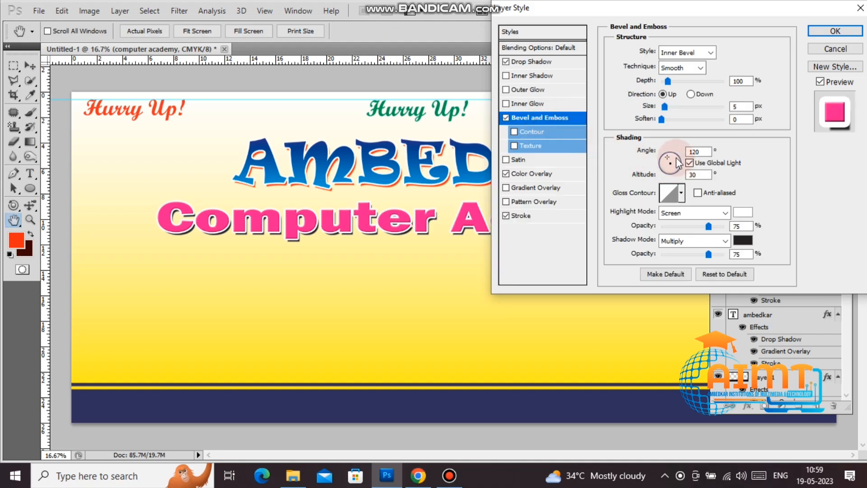
pyautogui.moveTo(668, 108); pyautogui.dragTo(672, 112)
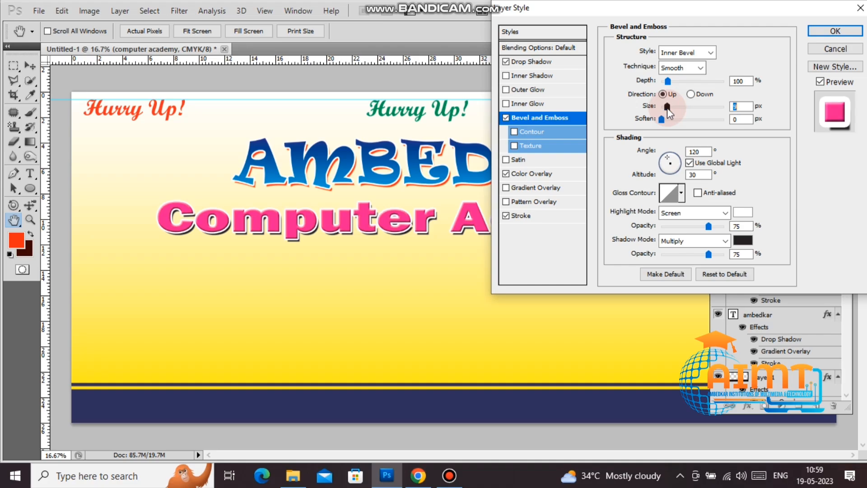
pyautogui.click(835, 31)
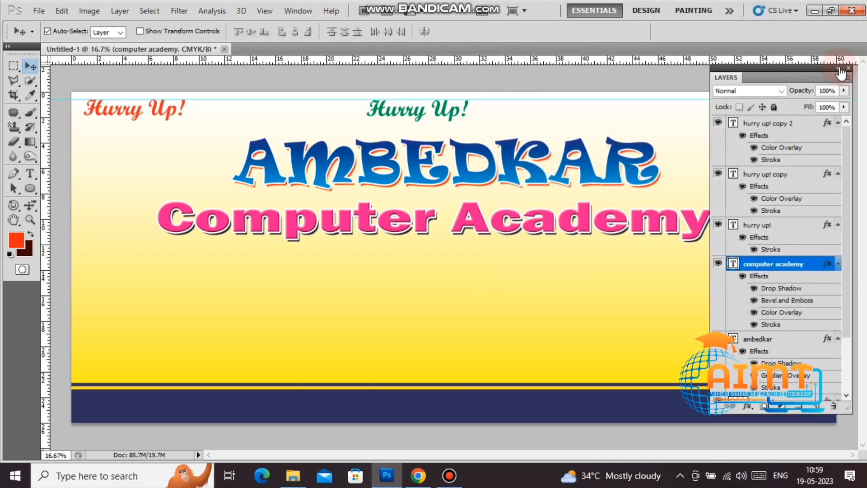
# Step: Shift the subtitle slightly left and stretch it to about 111% by 133%
pyautogui.click(848, 69)
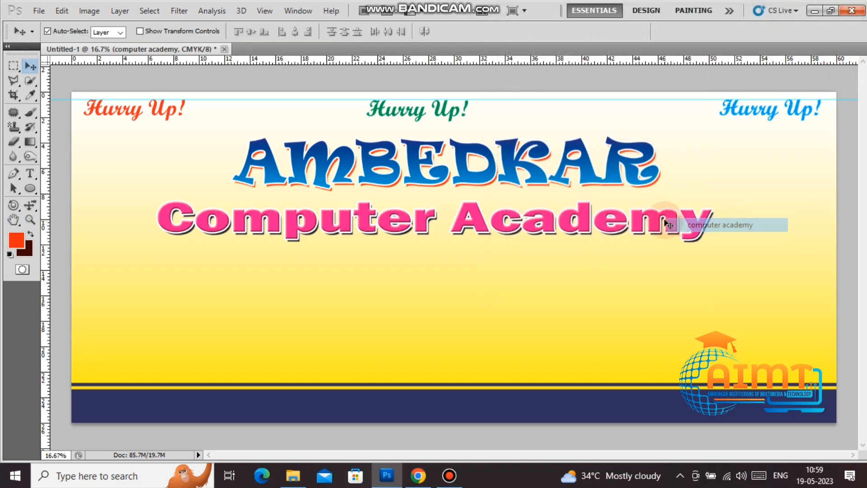
pyautogui.moveTo(667, 220); pyautogui.dragTo(650, 218)
pyautogui.hotkey('ctrl', 't')
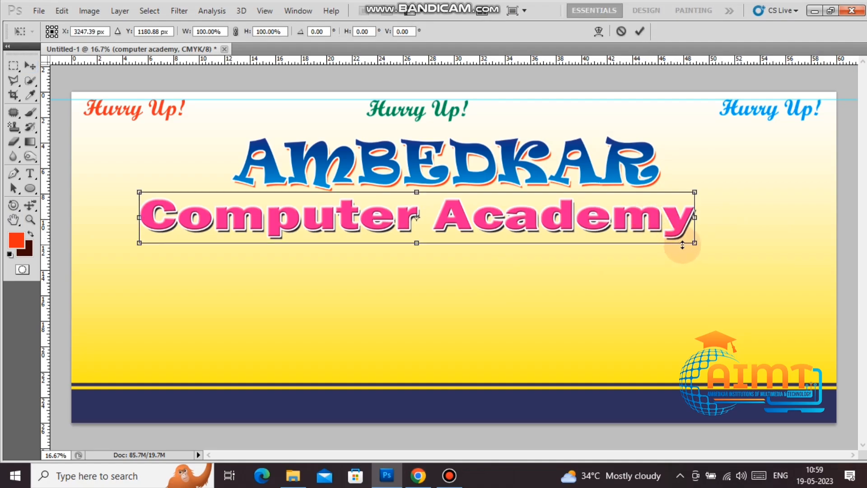
pyautogui.moveTo(695, 245); pyautogui.dragTo(754, 259)
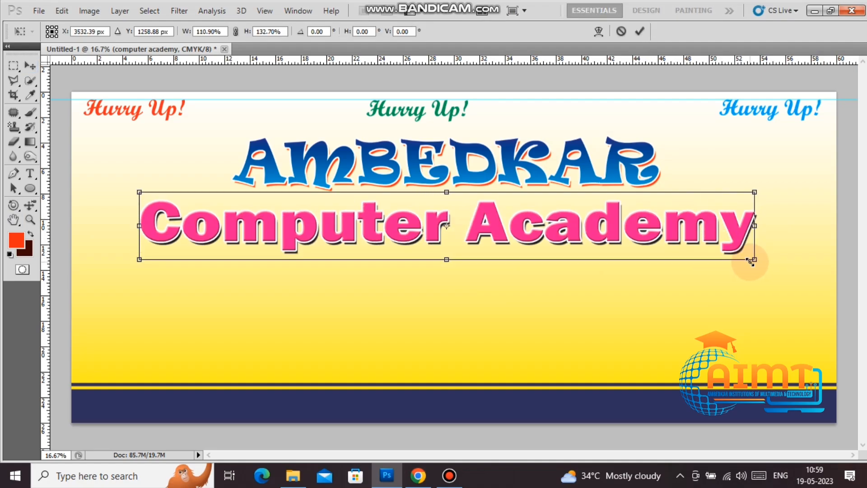
pyautogui.doubleClick(716, 219)
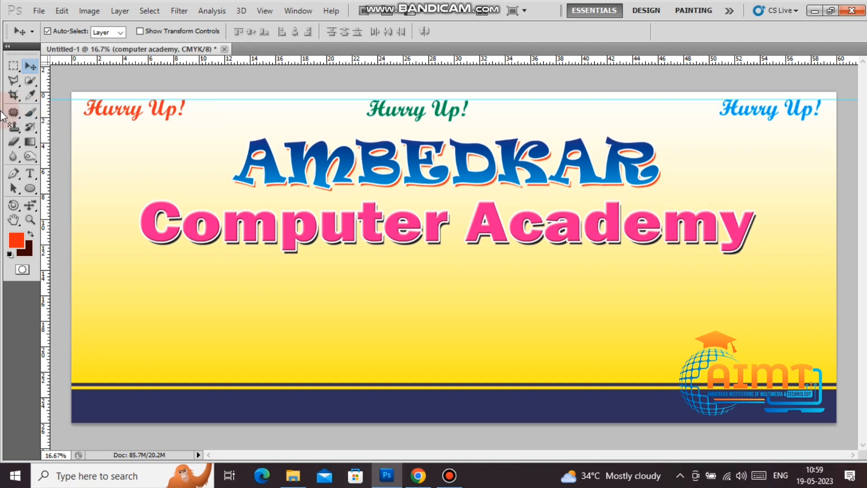
# Step: Open the 2022-11-18.png logo image from the Desktop
pyautogui.click(34, 186)
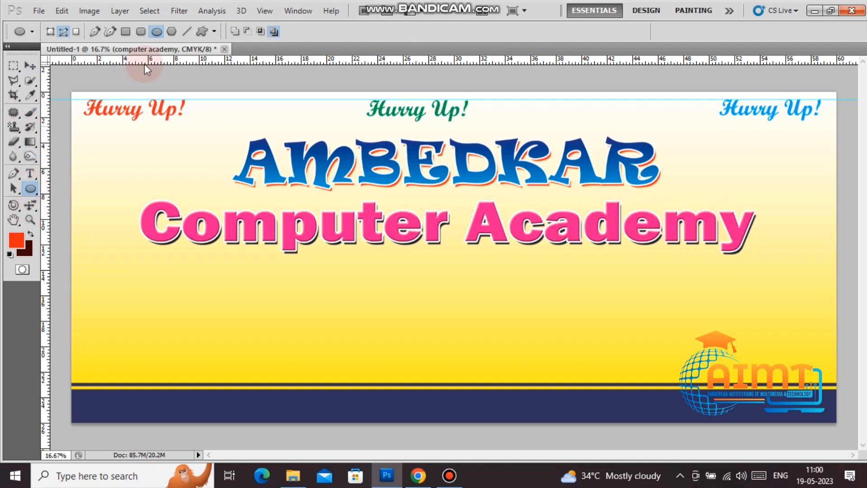
pyautogui.click(183, 31)
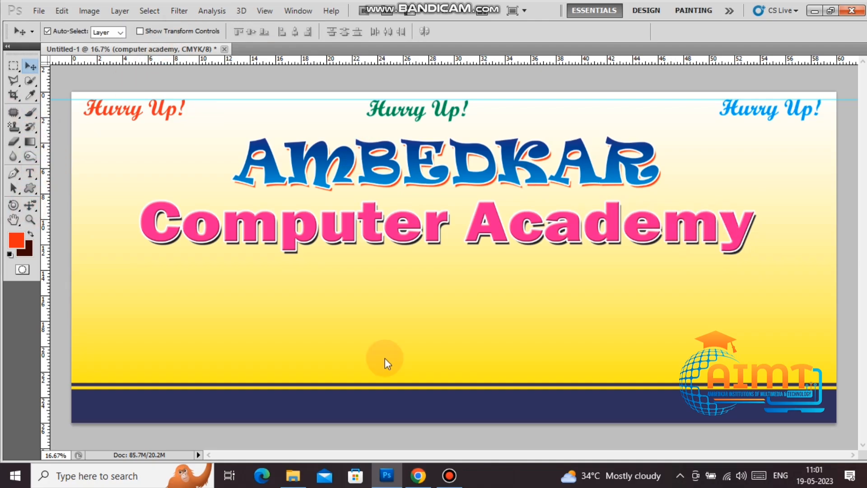
pyautogui.hotkey('ctrl', 'o')
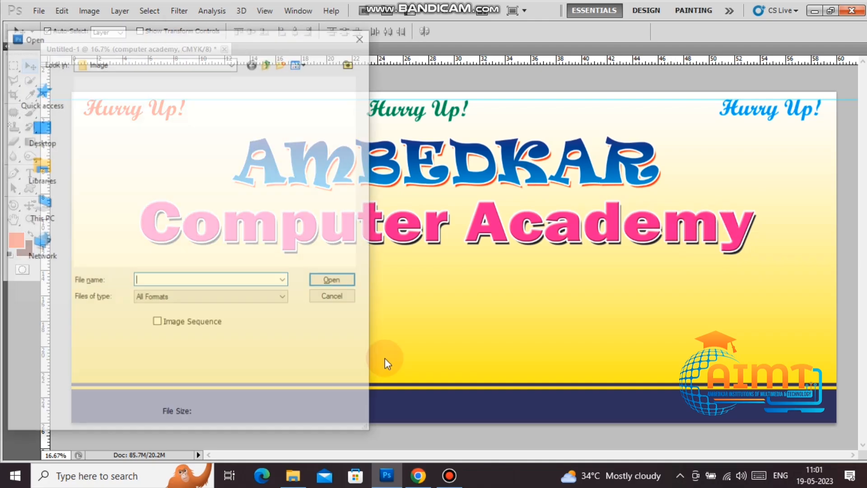
pyautogui.click(47, 134)
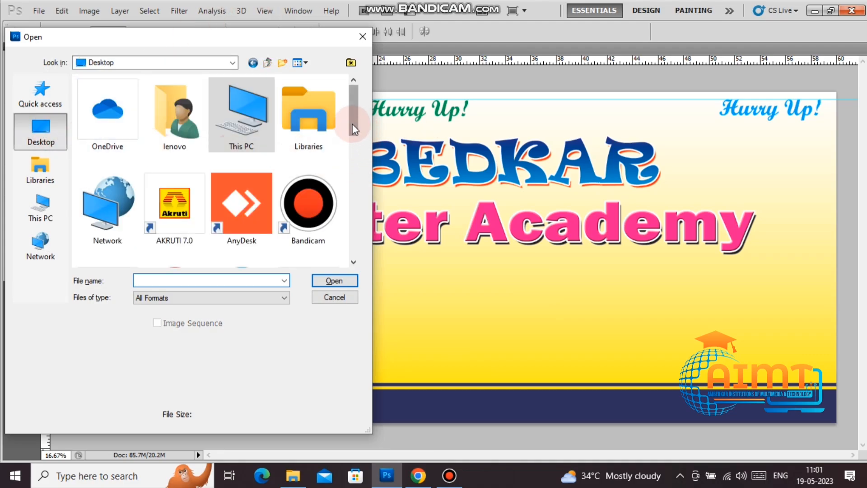
pyautogui.moveTo(353, 129); pyautogui.dragTo(348, 211)
pyautogui.click(167, 178)
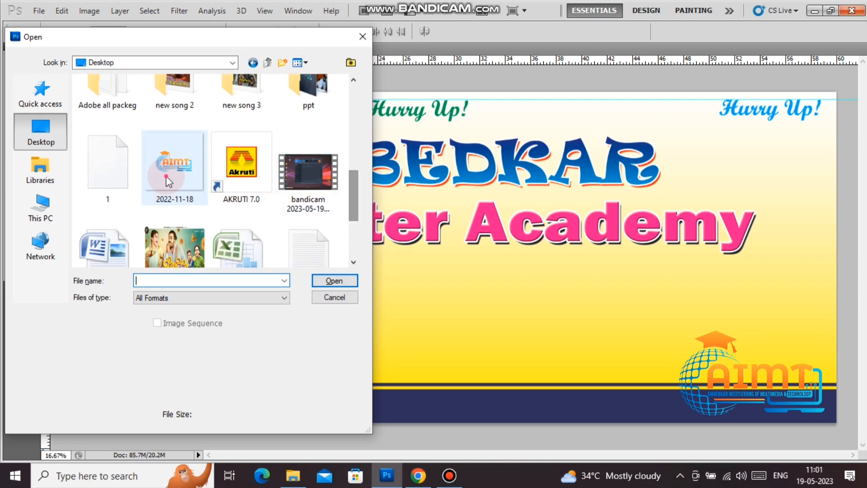
pyautogui.click(348, 282)
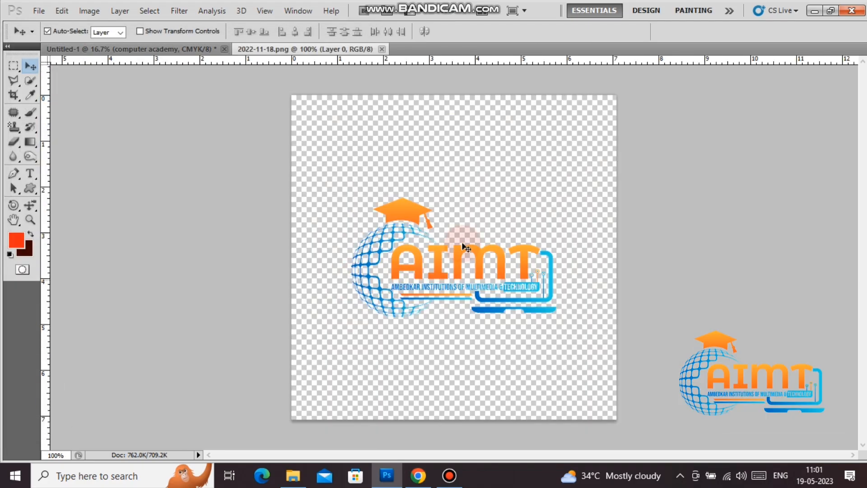
# Step: Copy the AIMT logo onto the banner left of AMBEDKAR, then close the logo window
pyautogui.moveTo(305, 52); pyautogui.dragTo(677, 357)
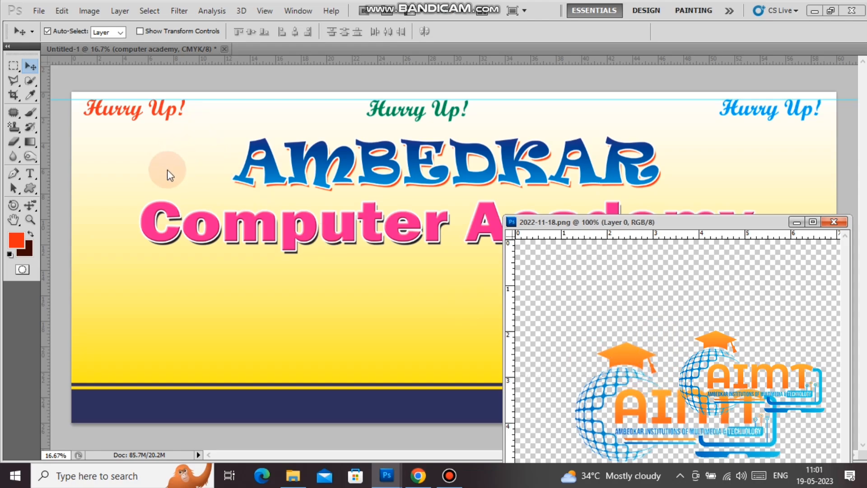
pyautogui.moveTo(600, 405); pyautogui.dragTo(203, 155)
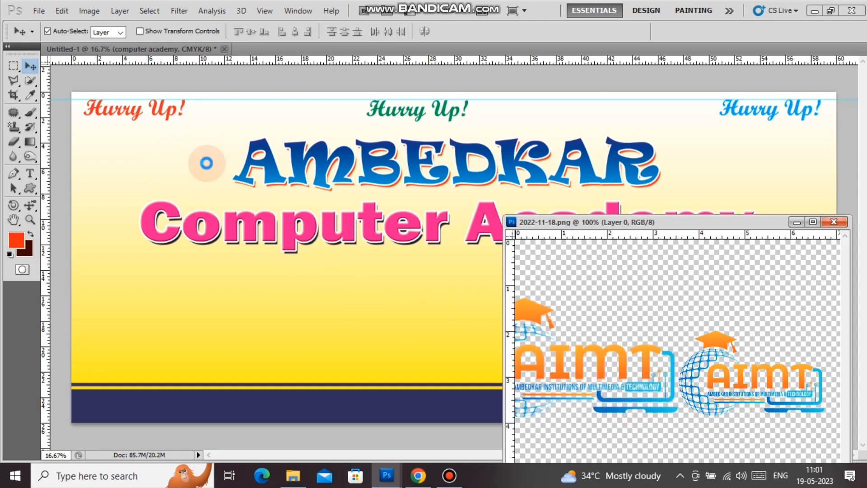
pyautogui.click(834, 222)
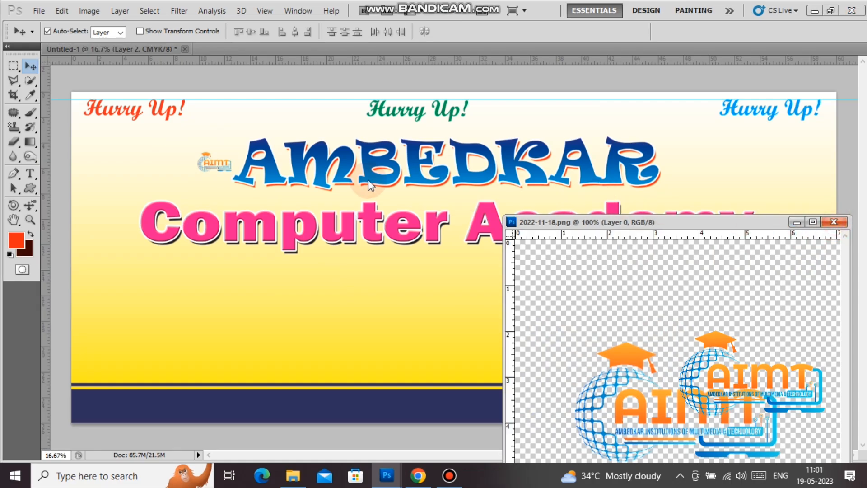
pyautogui.click(839, 222)
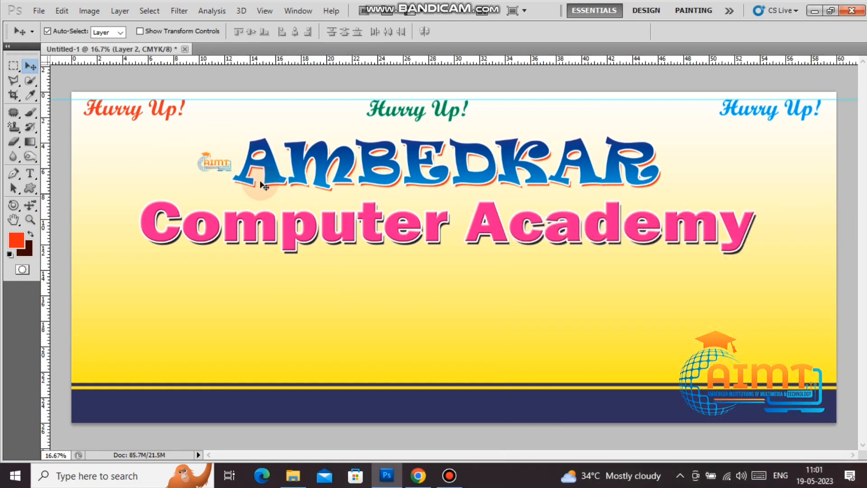
# Step: Move the logo into the top-left corner and enlarge it to about 227% by 231%
pyautogui.moveTo(213, 169); pyautogui.dragTo(185, 188)
pyautogui.hotkey('ctrl', 't')
pyautogui.press('Return')
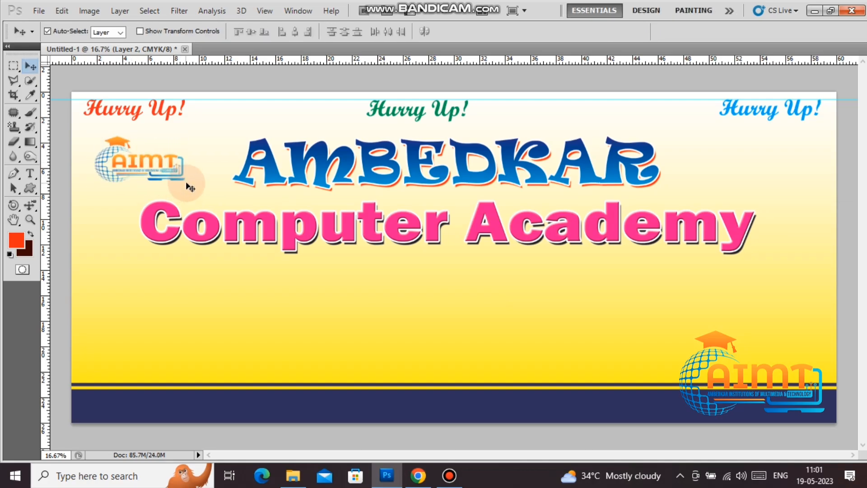
pyautogui.click(418, 477)
pyautogui.click(418, 477)
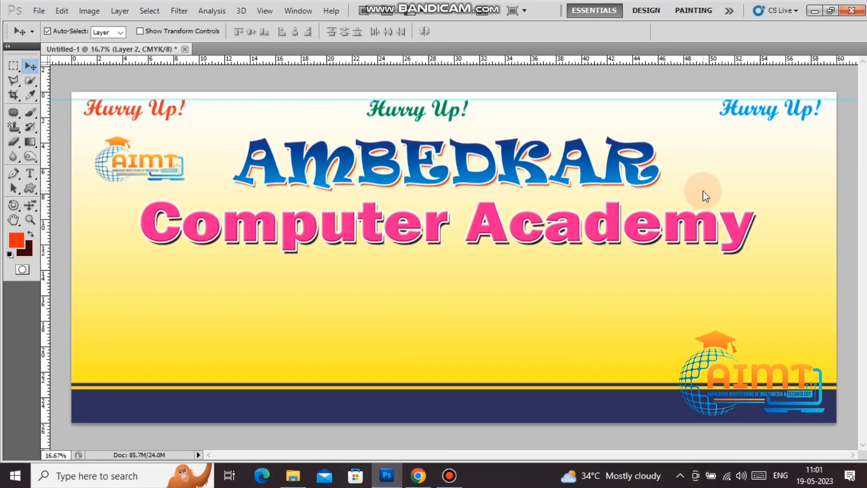
# Step: Browse the Open dialog to the Image folder on New Volume (D:)
pyautogui.hotkey('ctrl', 'o')
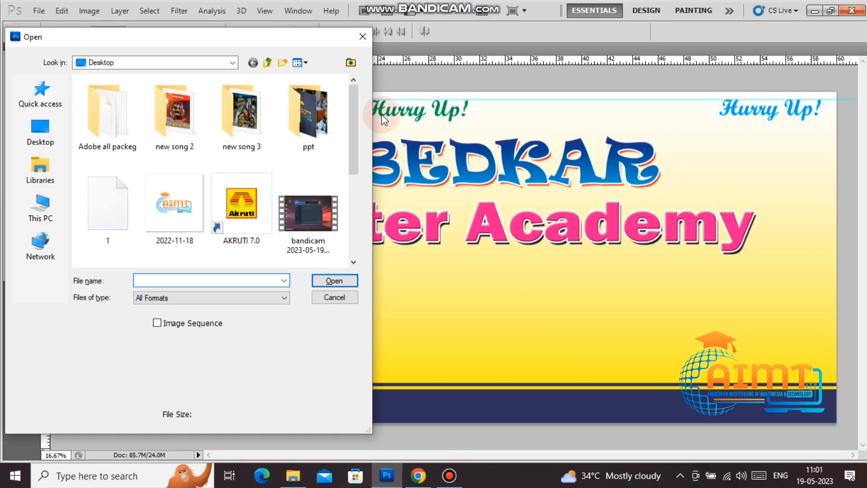
pyautogui.scroll(-5, 355, 121)
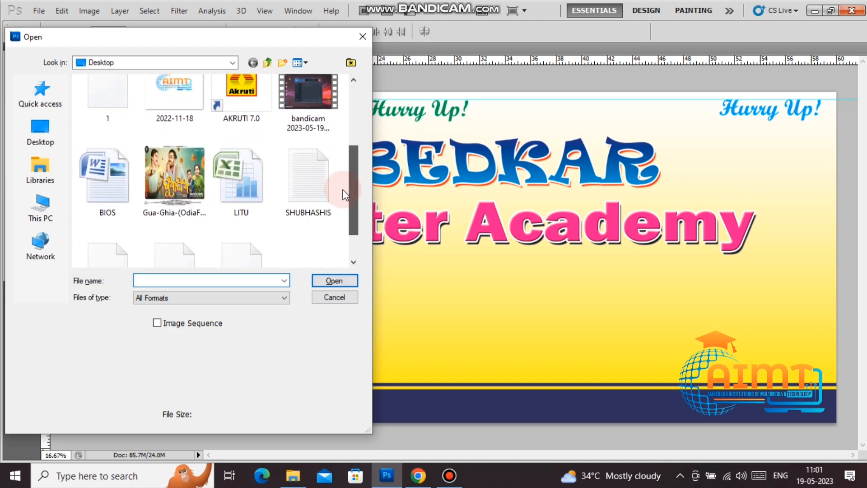
pyautogui.scroll(3, 342, 161)
pyautogui.doubleClick(310, 106)
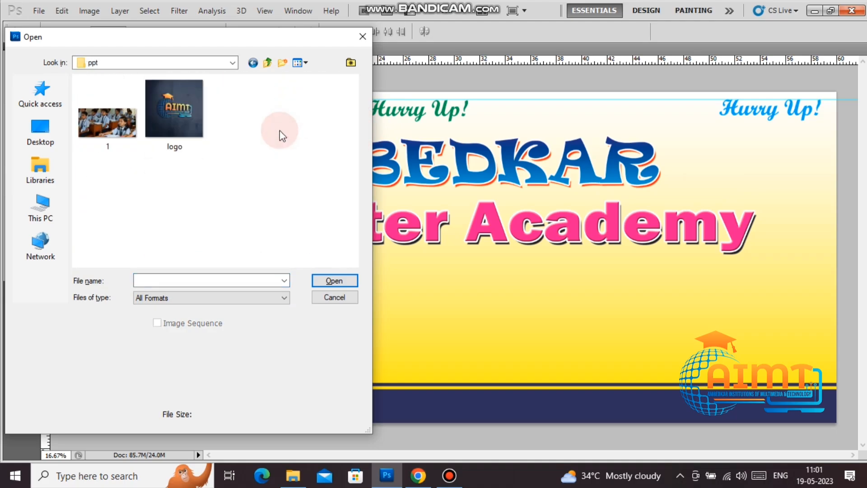
pyautogui.click(249, 64)
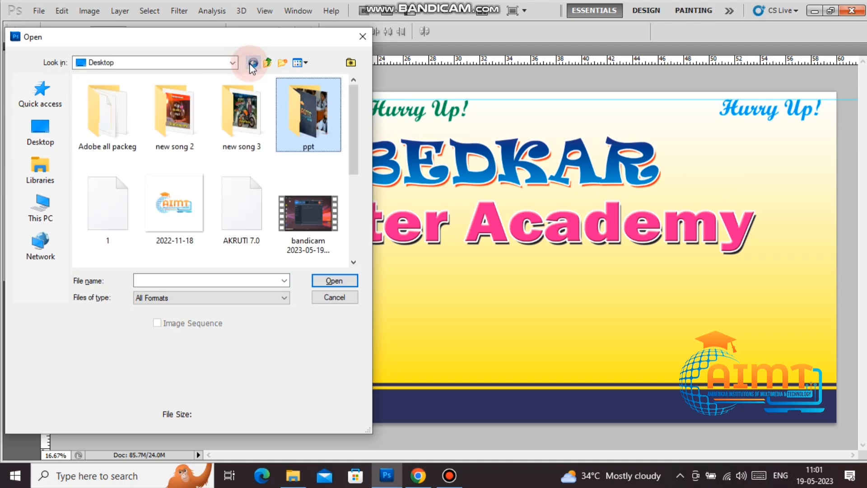
pyautogui.click(228, 64)
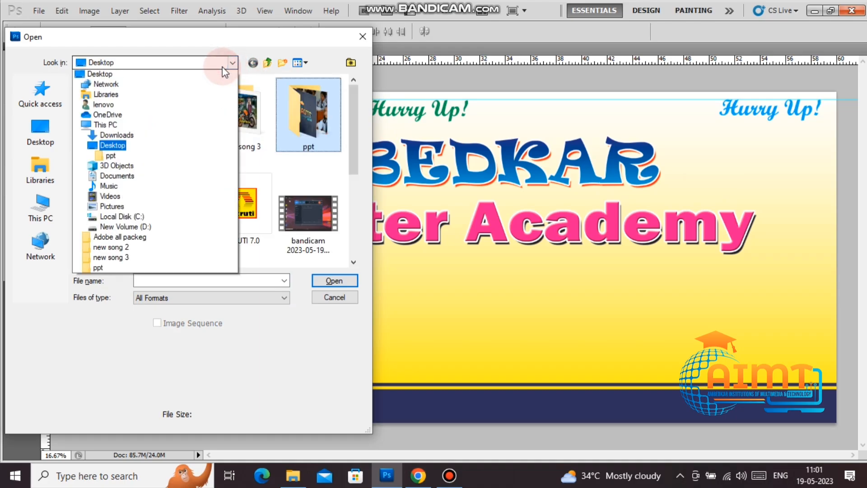
pyautogui.click(129, 239)
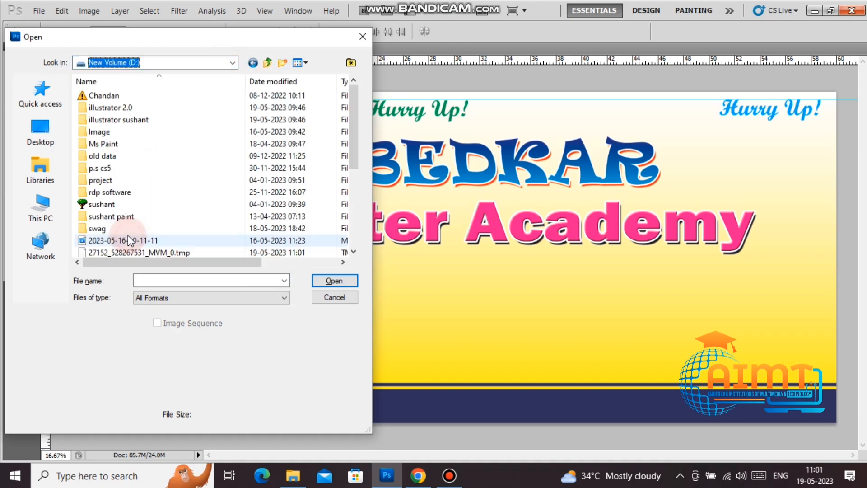
pyautogui.doubleClick(126, 134)
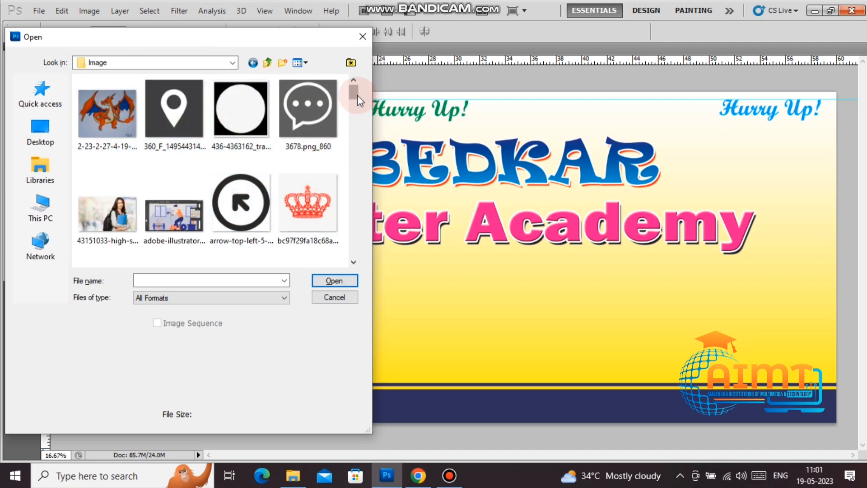
# Step: Try opening download (3) and dismiss the wrong-kind-of-document error
pyautogui.moveTo(357, 95); pyautogui.dragTo(360, 119)
pyautogui.click(187, 142)
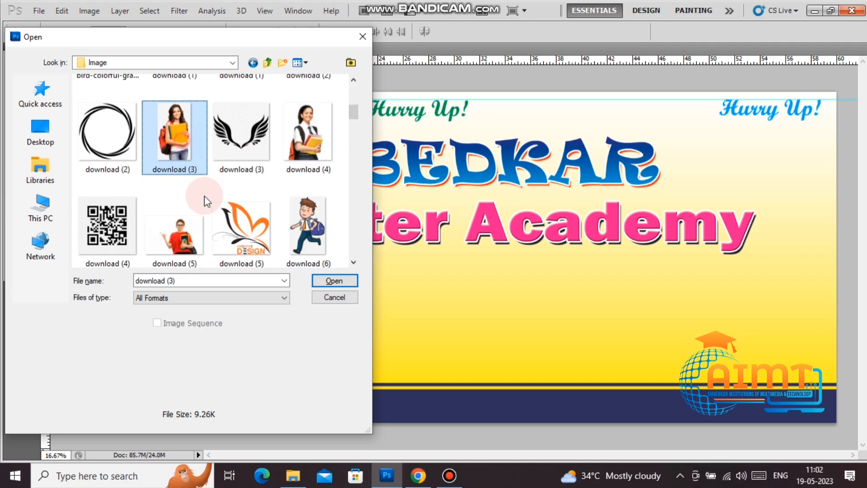
pyautogui.click(334, 285)
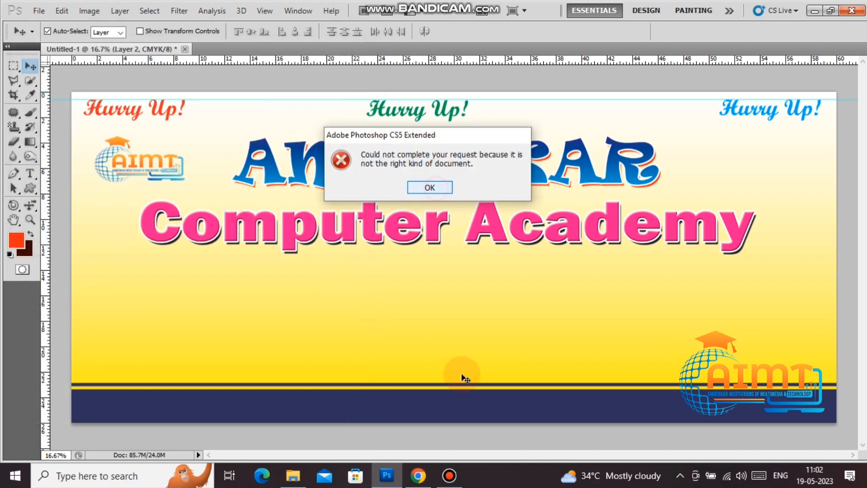
pyautogui.press('Return')
# Step: Load google.com in a new Chrome tab and type 'student image png hd' into the search box
pyautogui.click(418, 475)
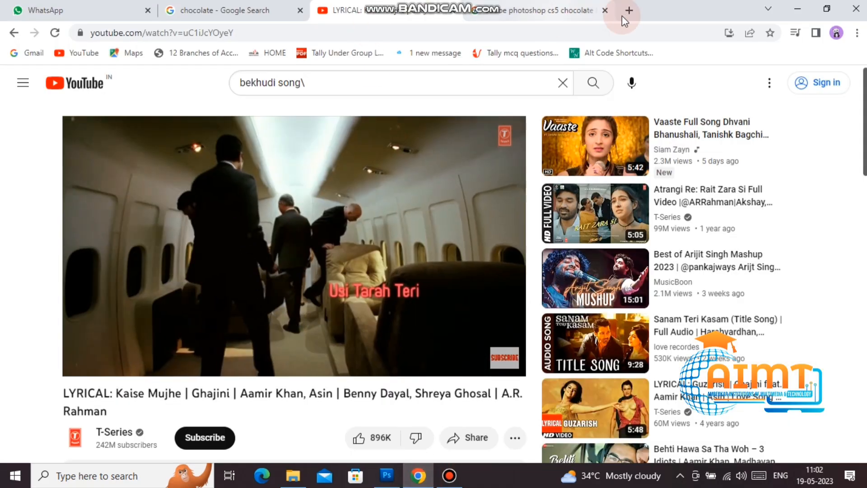
pyautogui.click(629, 12)
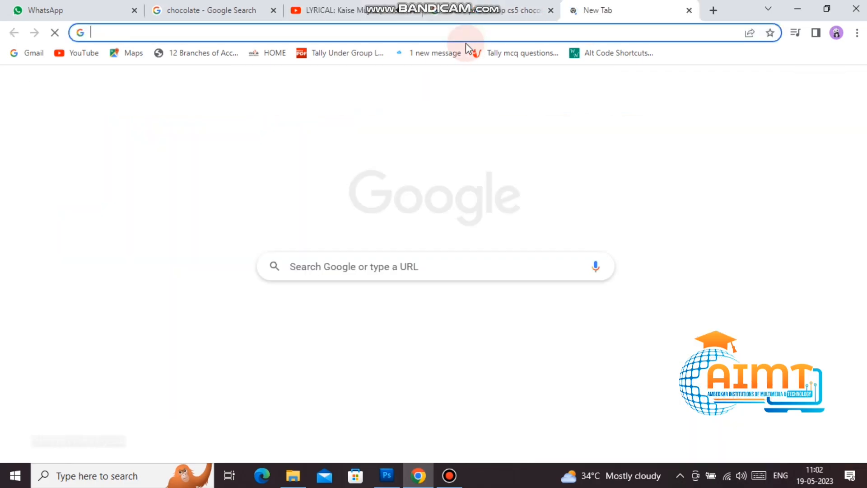
pyautogui.write('goog')
pyautogui.press('Return')
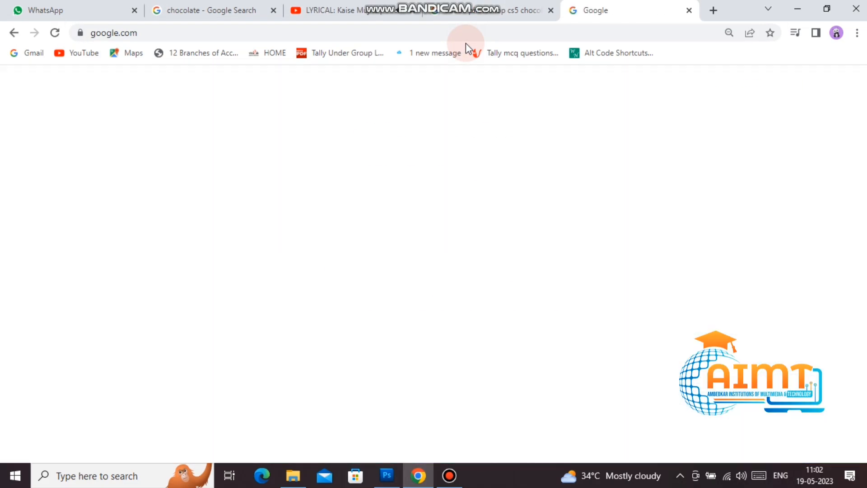
pyautogui.write('stude')
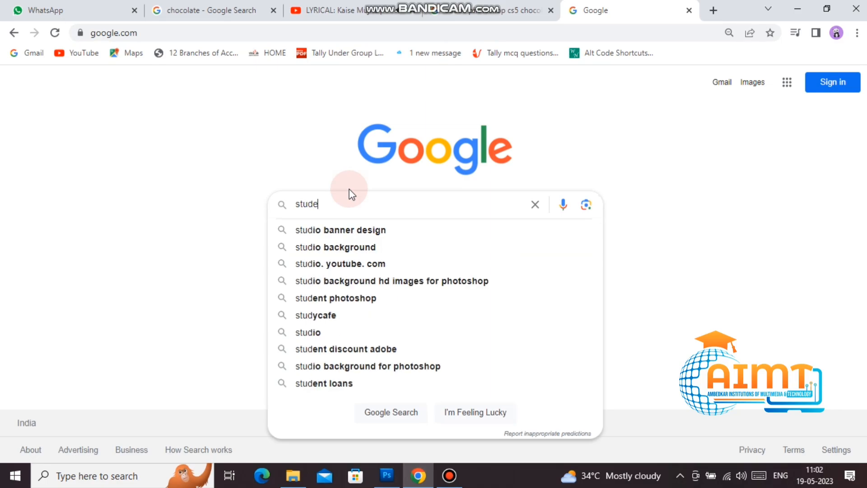
pyautogui.write('nt ima')
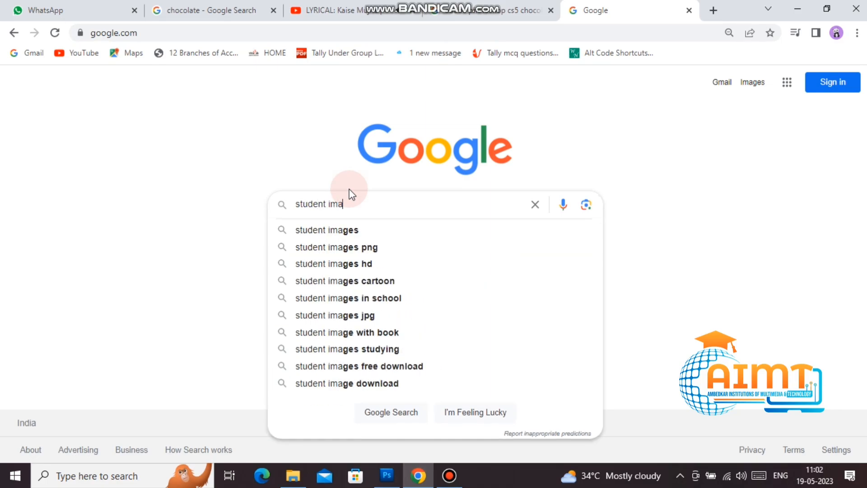
pyautogui.write('ge png')
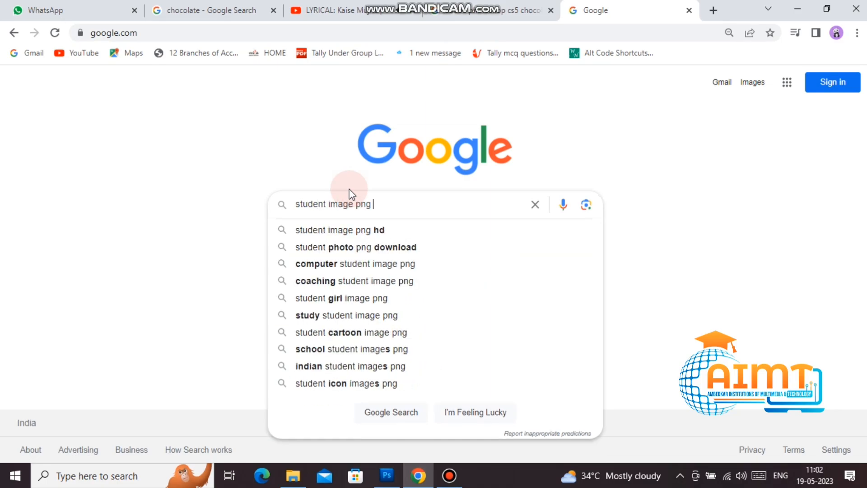
pyautogui.write(' hd')
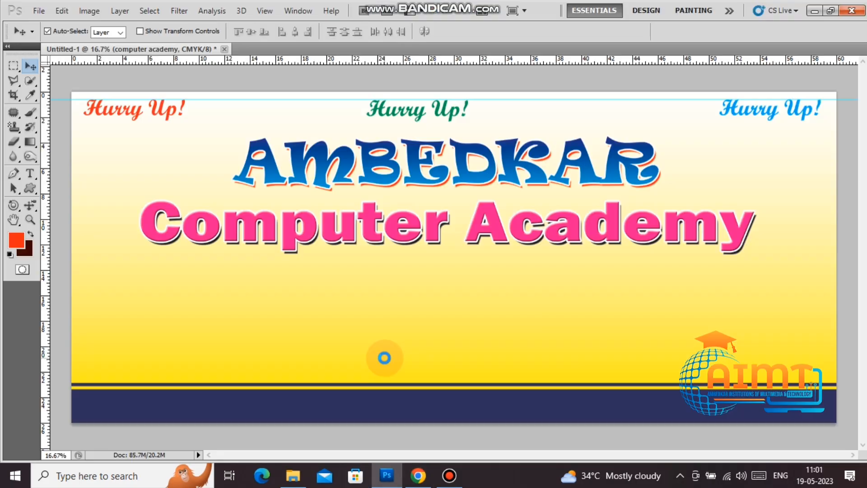
# Step: Open 2022-11-18.png from the Desktop
pyautogui.hotkey('ctrl', 'o')
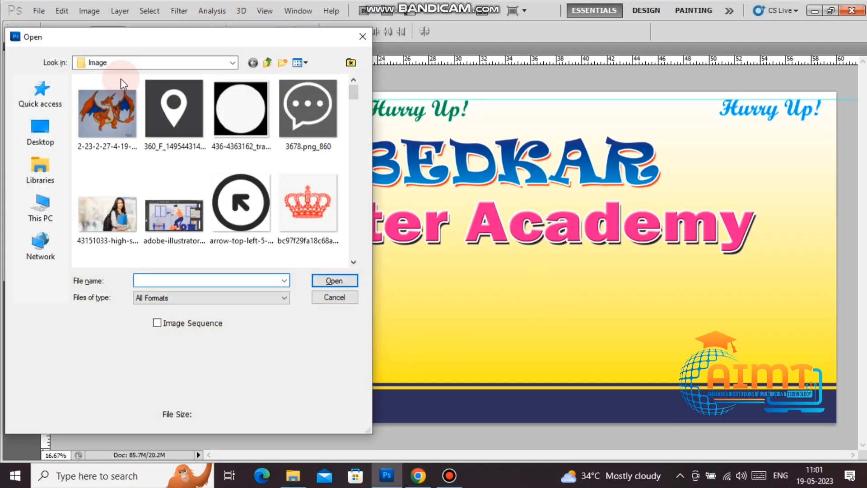
pyautogui.click(44, 130)
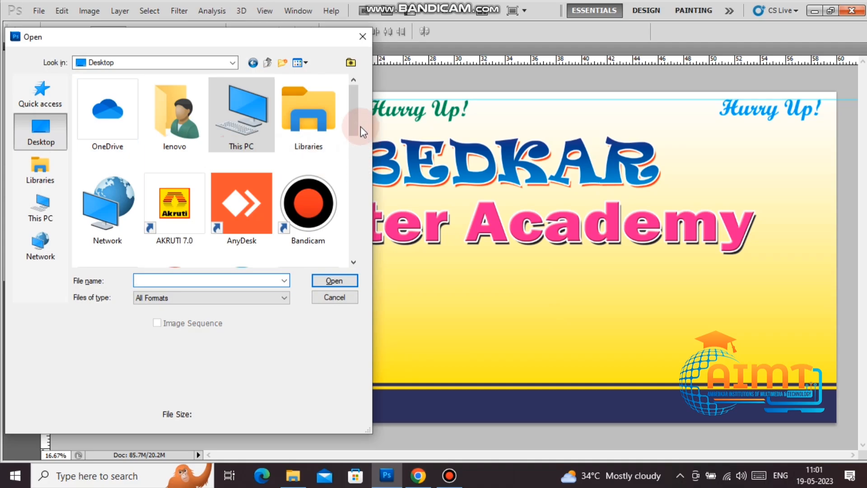
pyautogui.moveTo(352, 124); pyautogui.dragTo(348, 210)
pyautogui.click(169, 181)
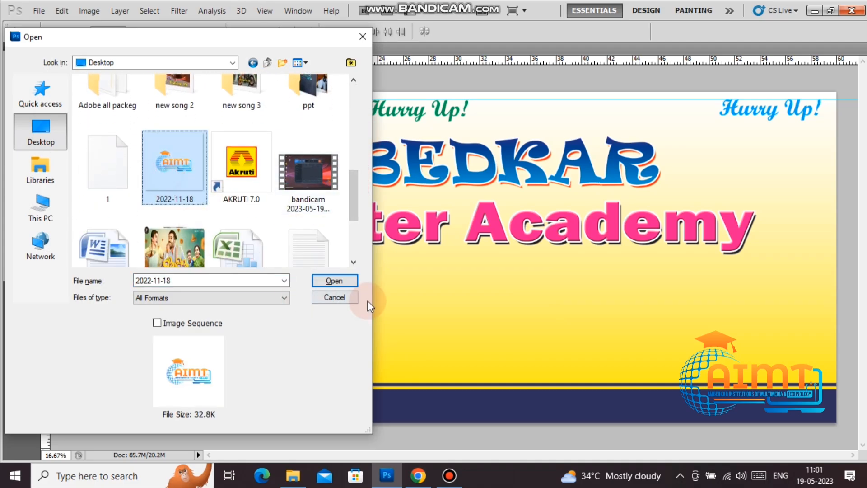
pyautogui.click(348, 282)
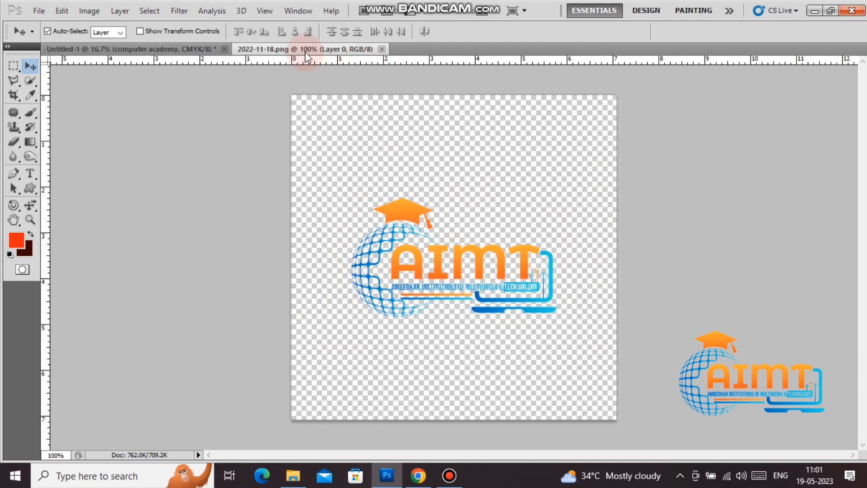
# Step: Copy the AIMT logo onto the banner and close the logo window
pyautogui.moveTo(305, 51); pyautogui.dragTo(676, 385)
pyautogui.click(198, 135)
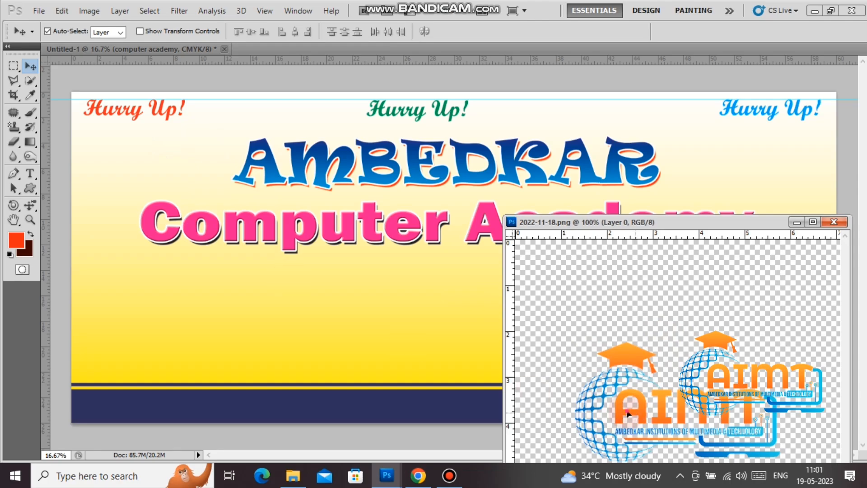
pyautogui.moveTo(627, 413); pyautogui.dragTo(206, 161)
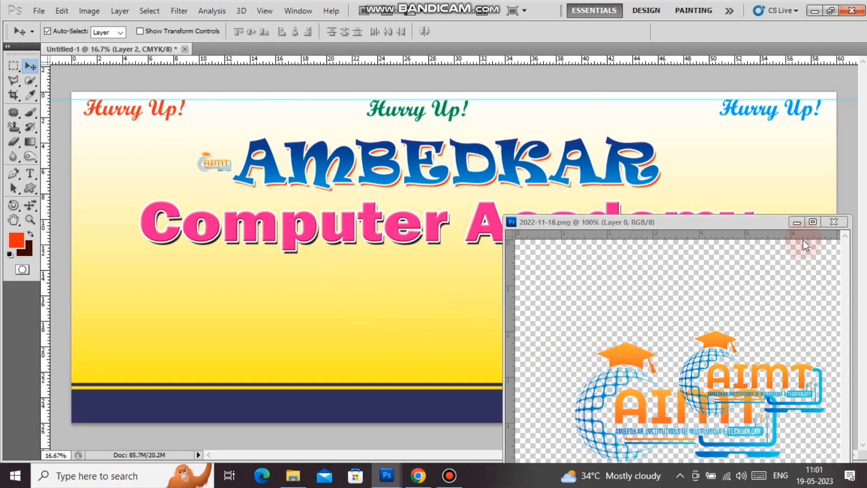
pyautogui.click(834, 222)
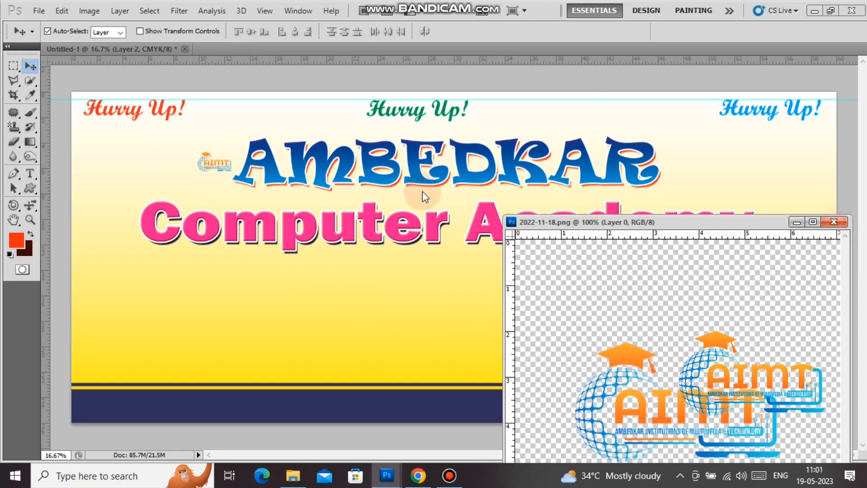
pyautogui.click(835, 223)
# Step: Move the logo top-left beside AMBEDKAR and enlarge it to about 263% by 231%
pyautogui.moveTo(216, 165); pyautogui.dragTo(185, 188)
pyautogui.hotkey('ctrl', 't')
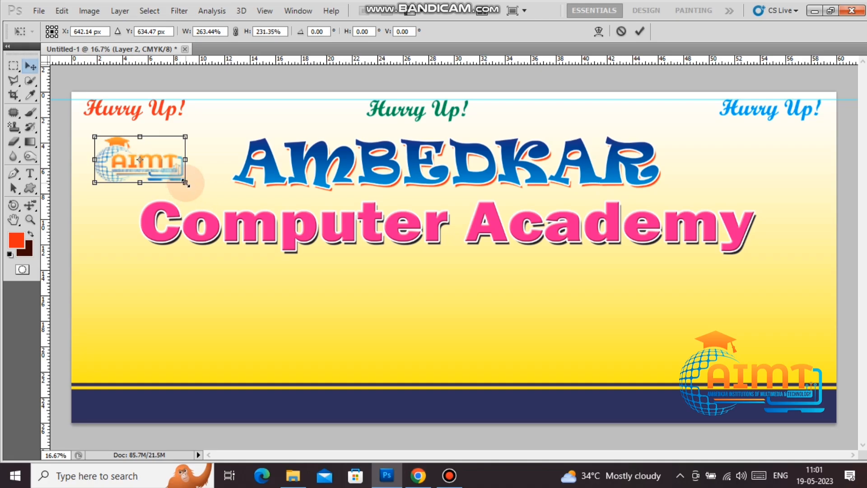
pyautogui.press('Return')
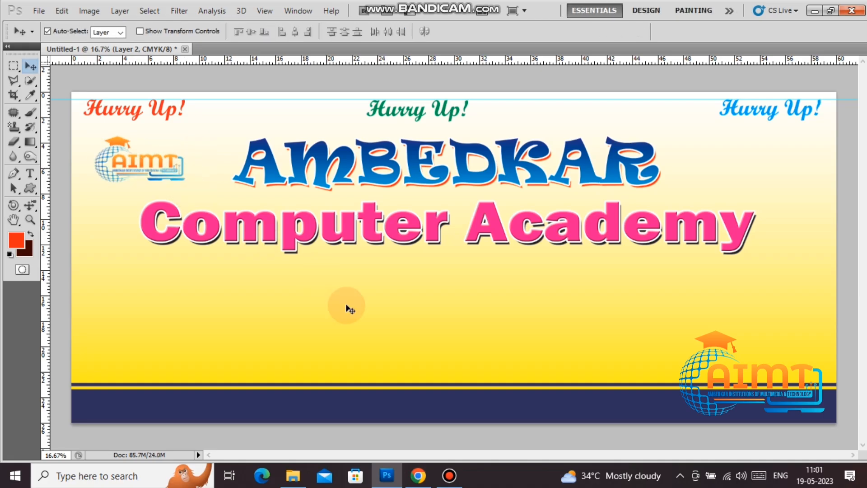
# Step: Search Google for 'student image png hd' and show only image results
pyautogui.click(419, 480)
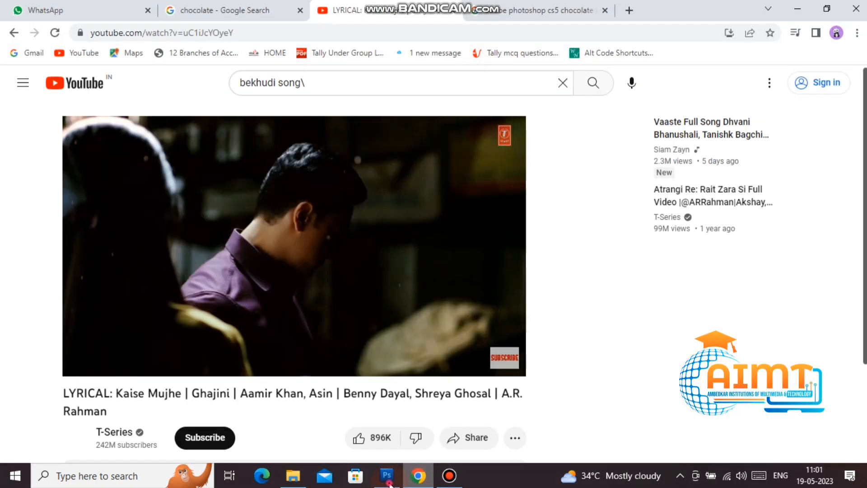
pyautogui.hotkey('ctrl', 't')
pyautogui.write('google.com')
pyautogui.press('Return')
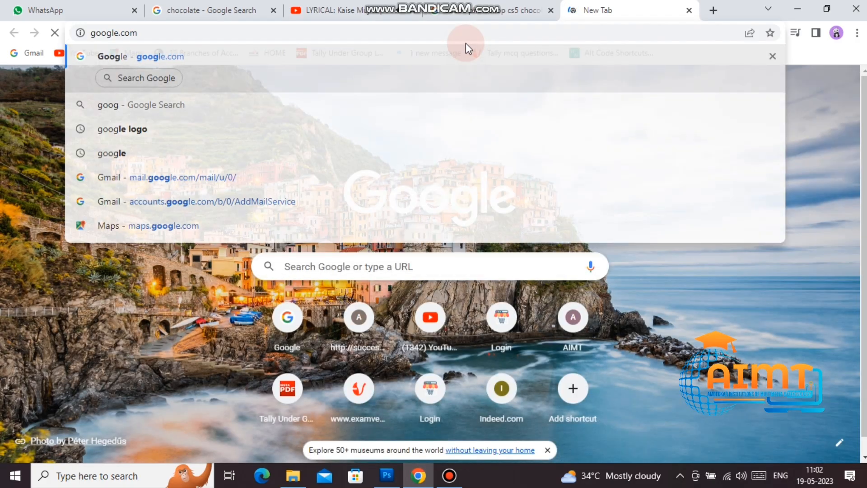
pyautogui.write('s')
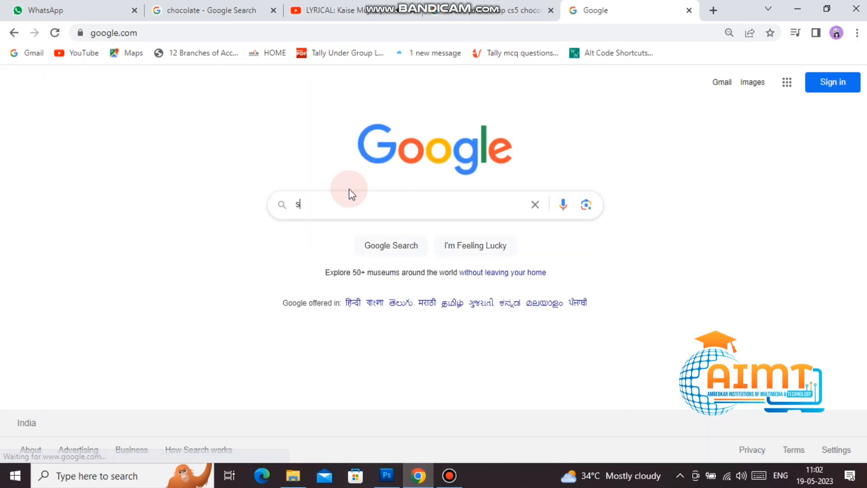
pyautogui.write('tudent ')
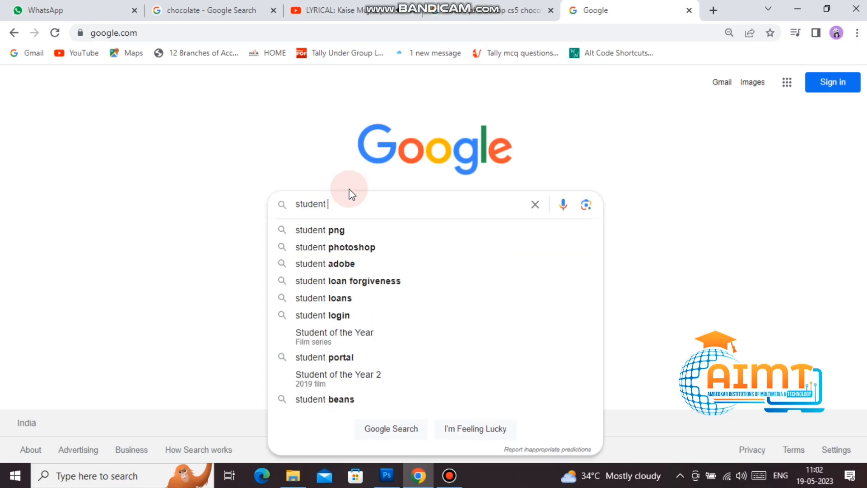
pyautogui.write('image p')
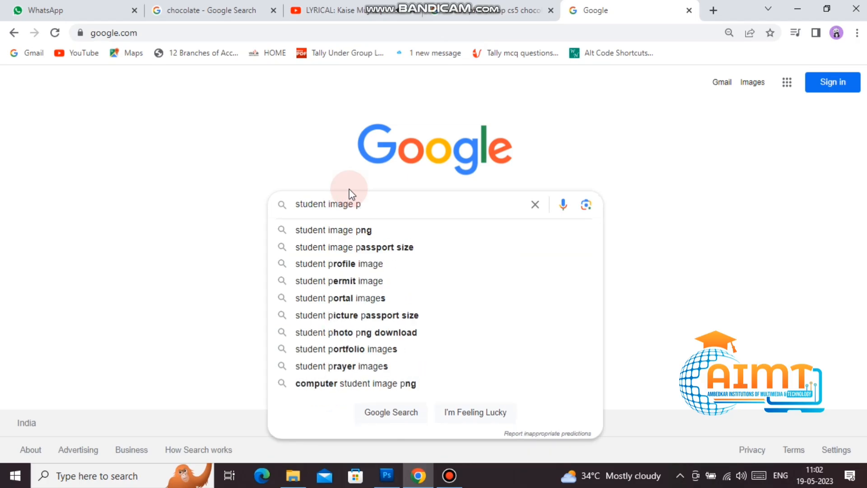
pyautogui.write('ng h')
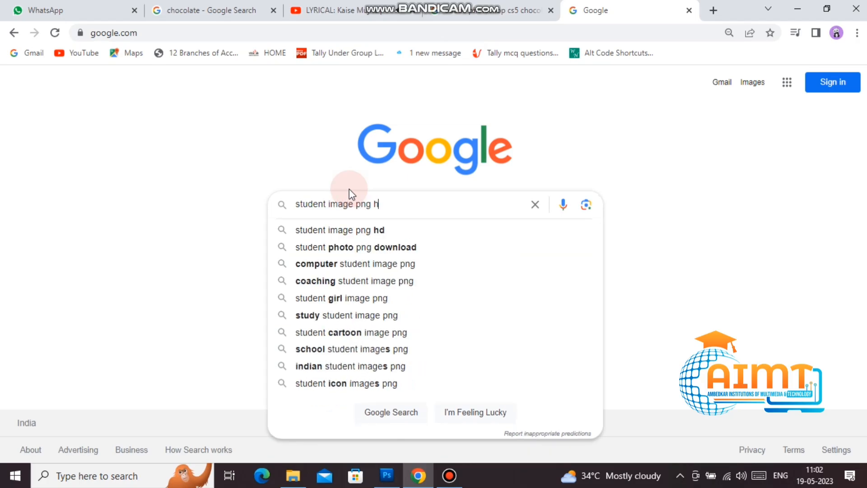
pyautogui.write('d')
pyautogui.press('Return')
pyautogui.click(161, 130)
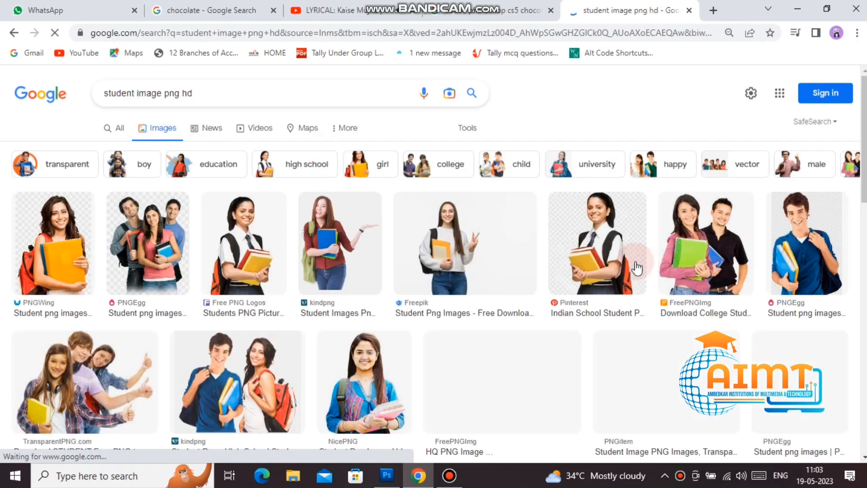
# Step: Preview the FreePNGImg photo of two college students and copy the image
pyautogui.scroll(-5, 600, 357)
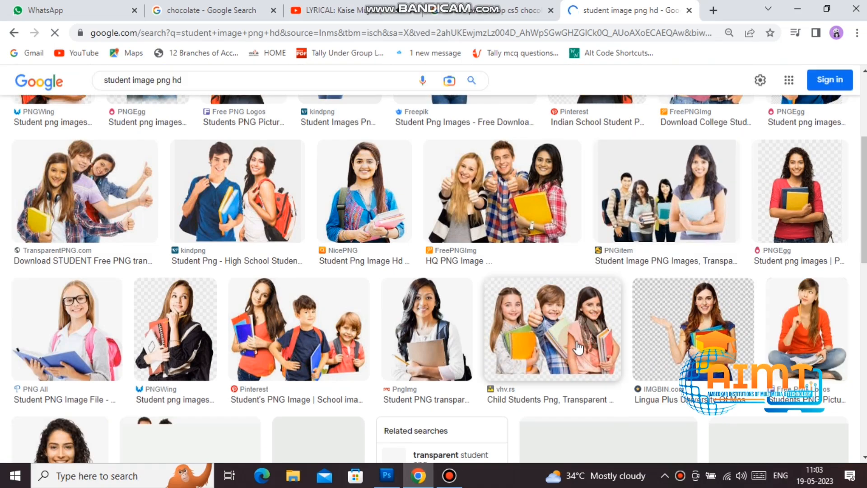
pyautogui.scroll(-3, 582, 349)
pyautogui.scroll(-5, 582, 349)
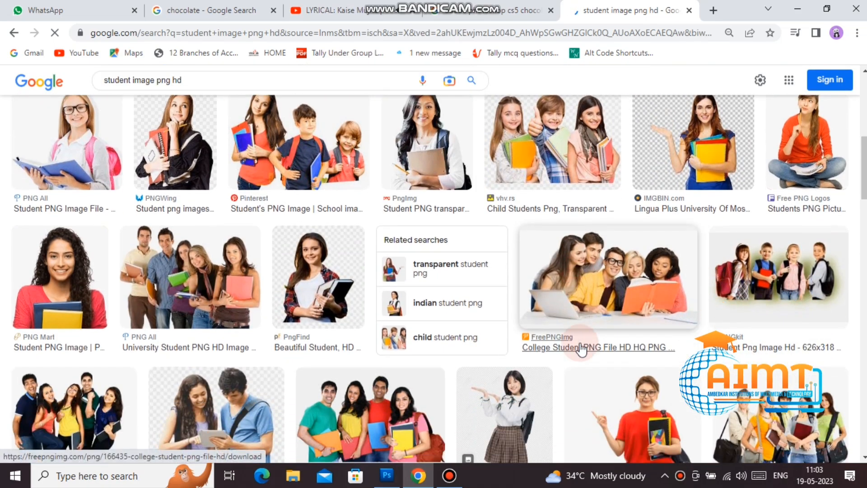
pyautogui.scroll(-2, 582, 349)
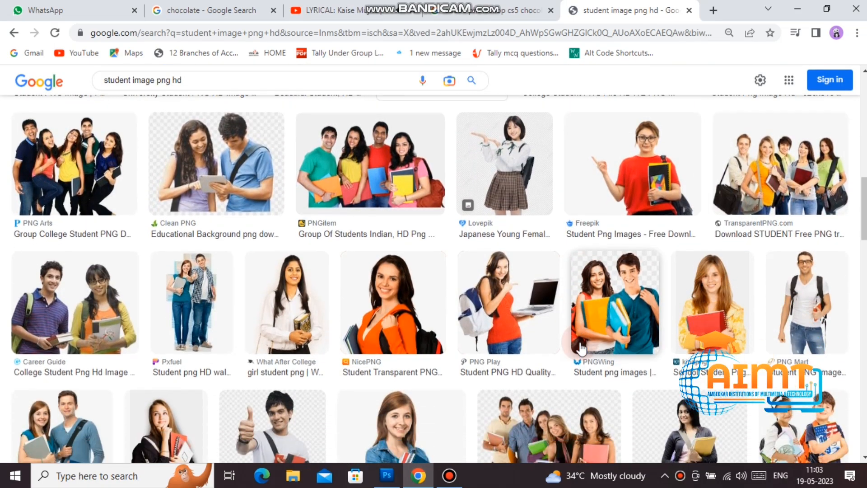
pyautogui.scroll(-1, 582, 349)
pyautogui.scroll(-5, 581, 348)
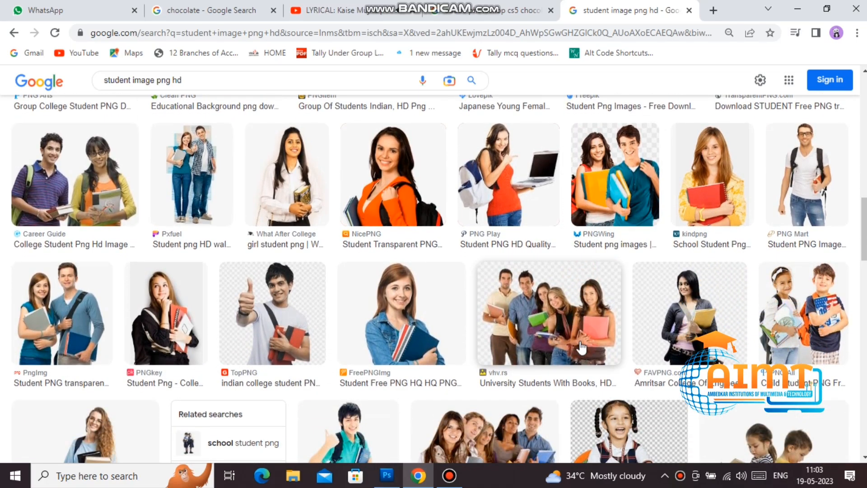
pyautogui.scroll(-6, 581, 343)
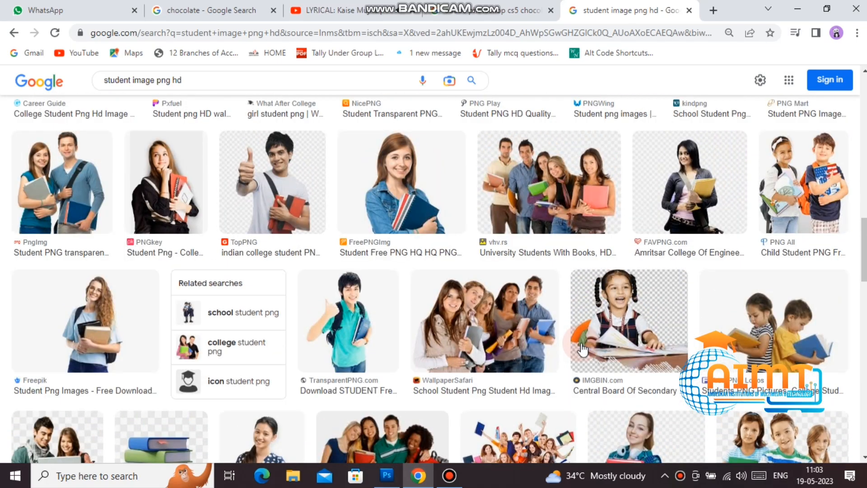
pyautogui.scroll(1, 582, 336)
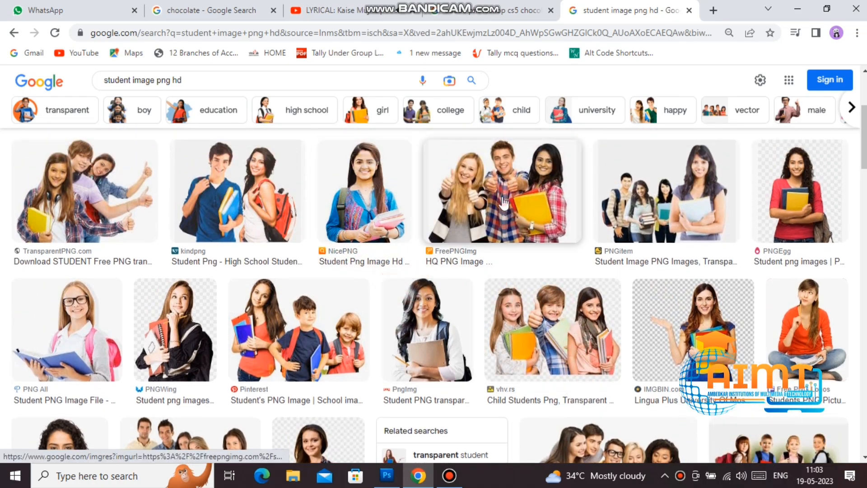
pyautogui.click(511, 212)
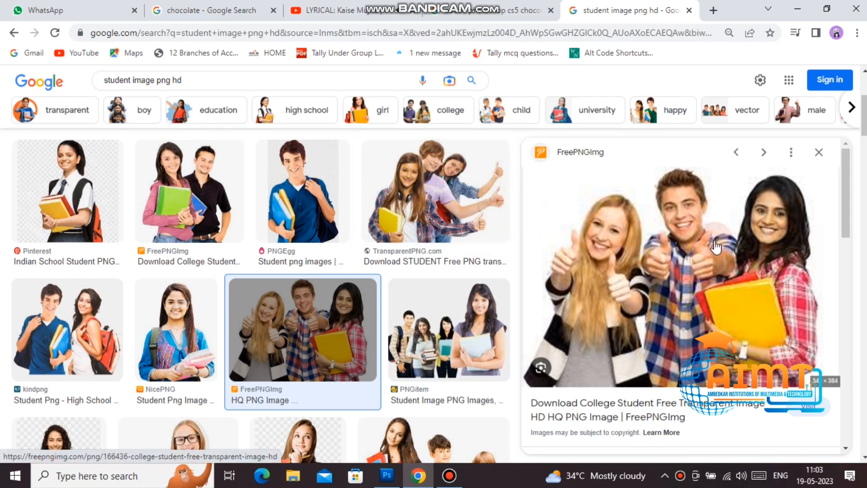
pyautogui.click(819, 152)
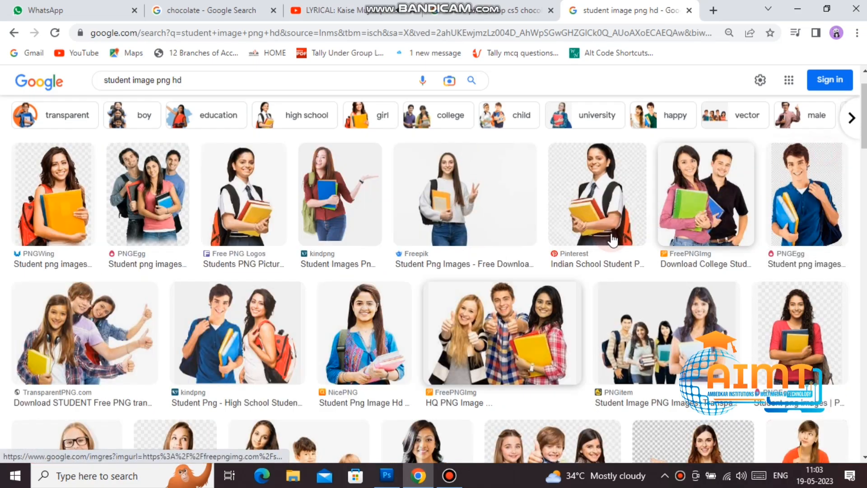
pyautogui.click(708, 209)
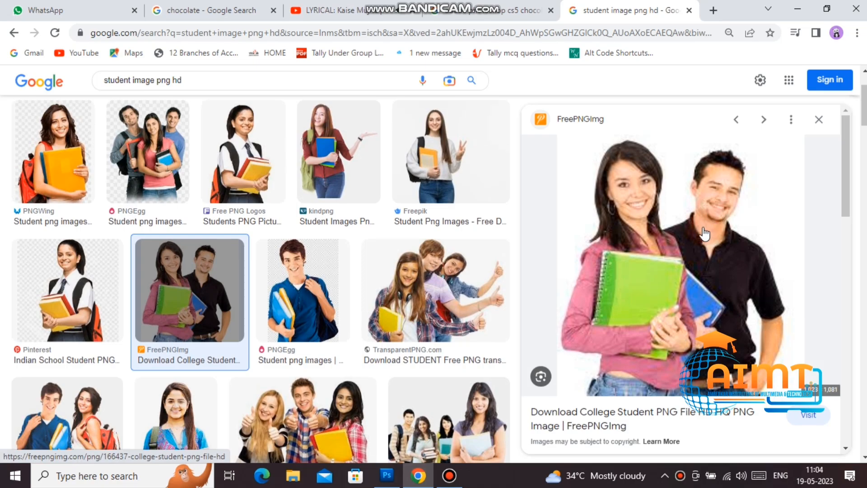
pyautogui.rightClick(677, 219)
pyautogui.click(703, 347)
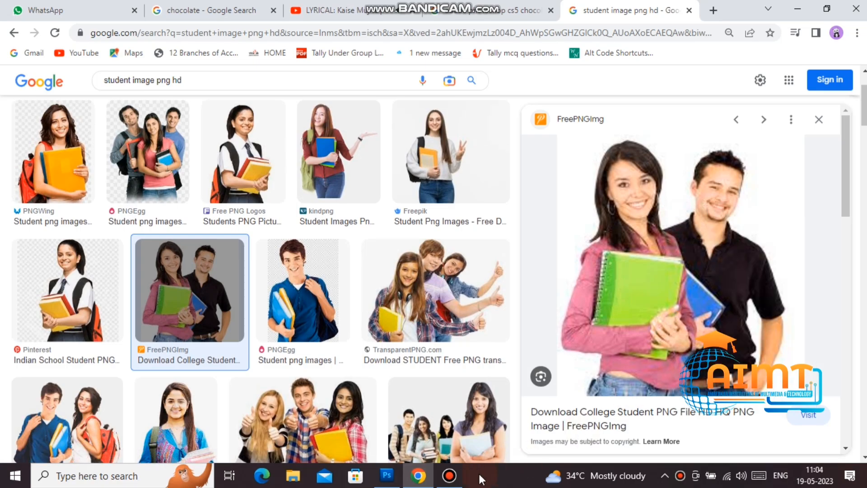
# Step: Enlarge the pasted two-student photo to about 790.81% over the banner's centre
pyautogui.click(429, 481)
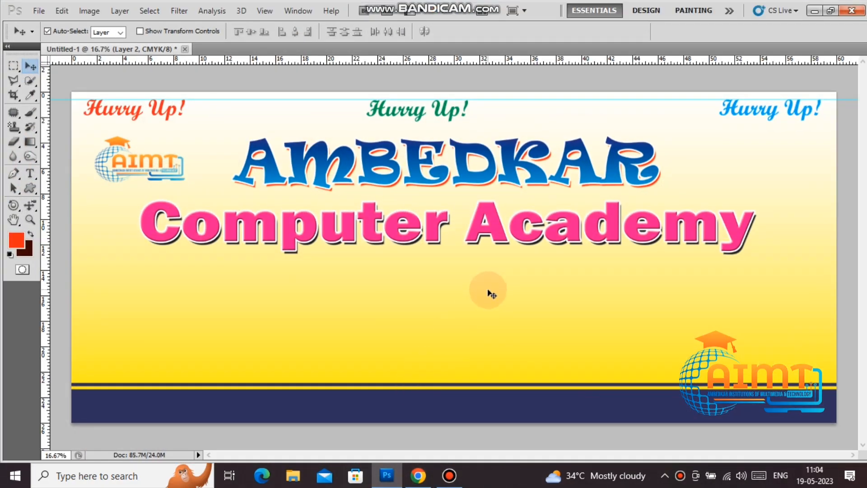
pyautogui.hotkey('ctrl', 't')
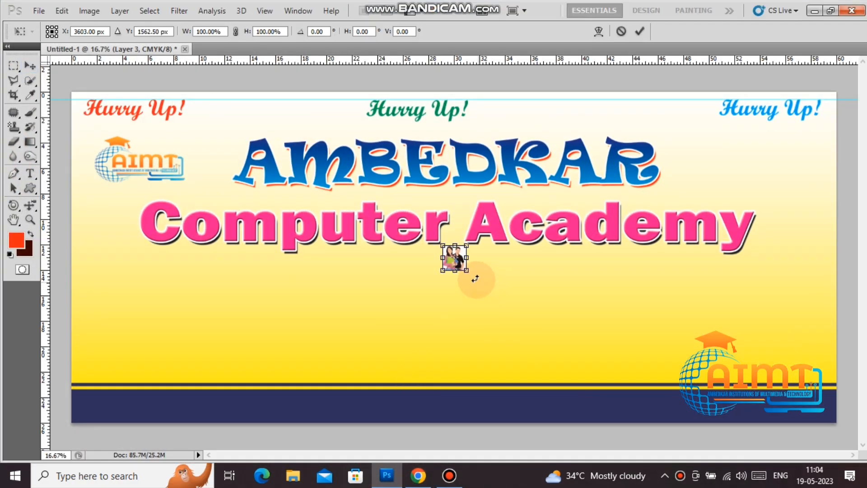
pyautogui.moveTo(467, 270); pyautogui.dragTo(550, 358)
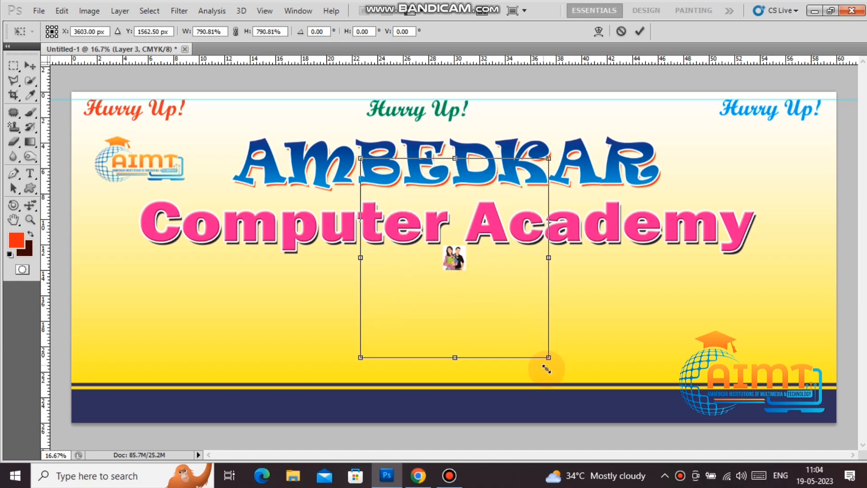
pyautogui.doubleClick(506, 287)
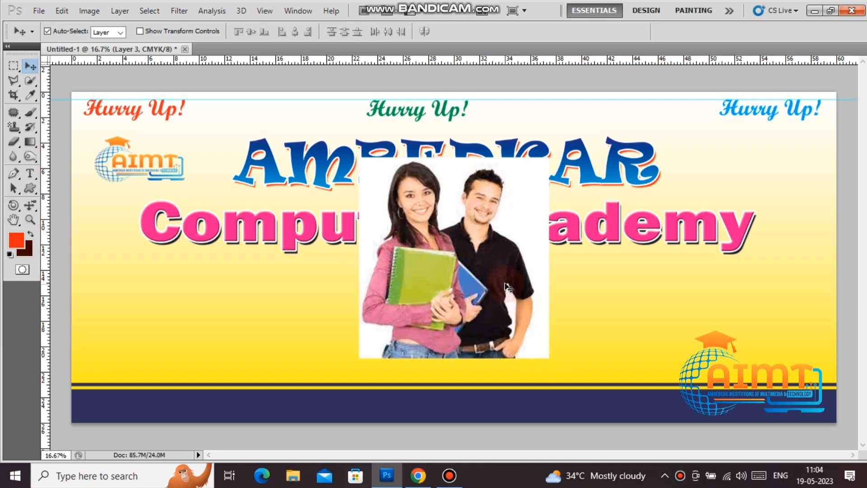
# Step: Select the photo's white background with the Magic Wand at Tolerance 60
pyautogui.click(30, 80)
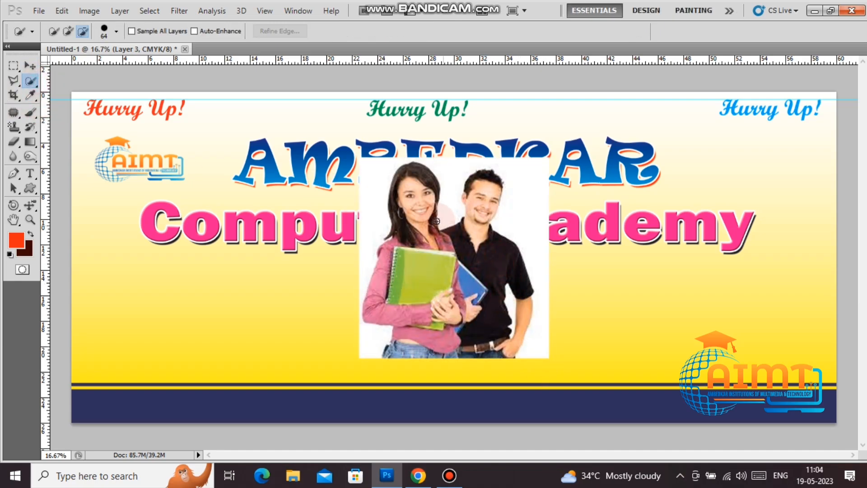
pyautogui.rightClick(28, 82)
pyautogui.click(61, 103)
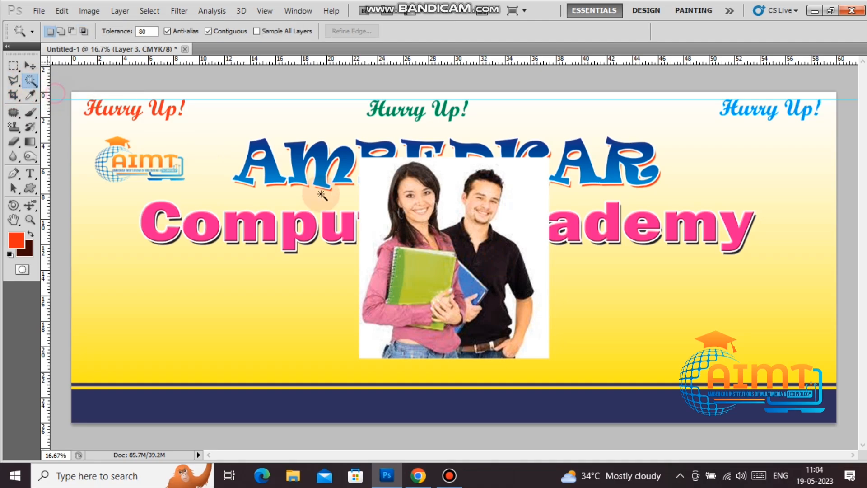
pyautogui.click(374, 203)
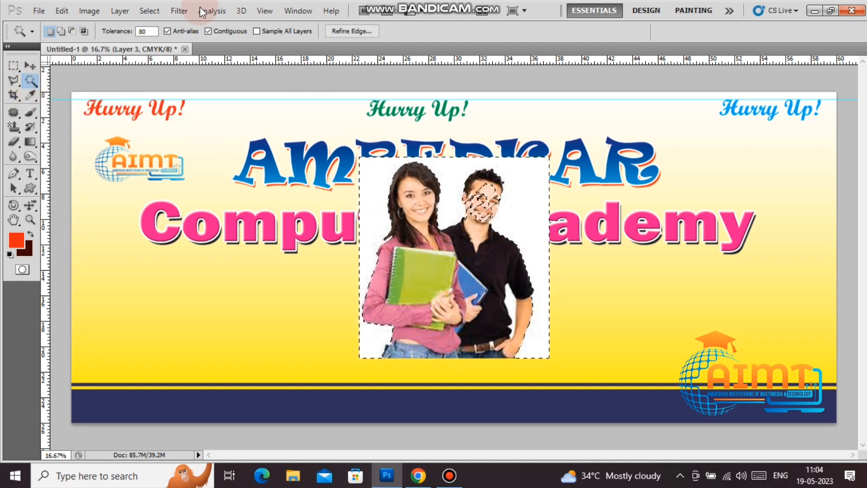
pyautogui.click(151, 31)
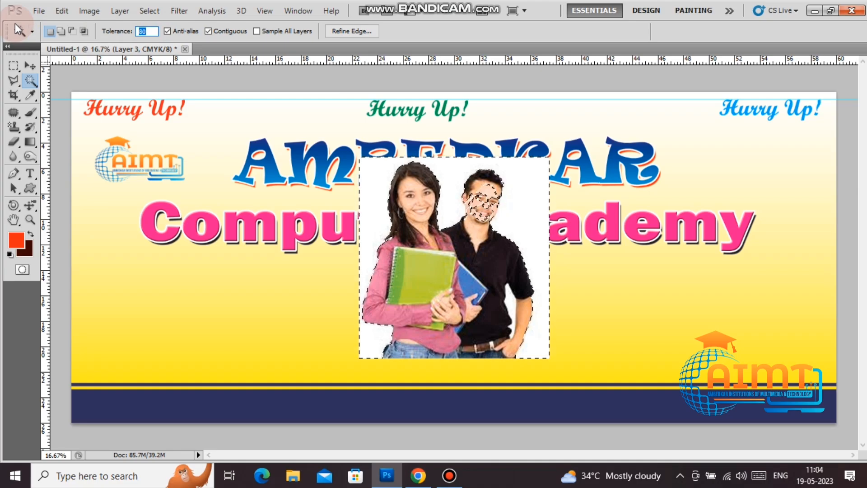
pyautogui.write('60')
pyautogui.click(375, 182)
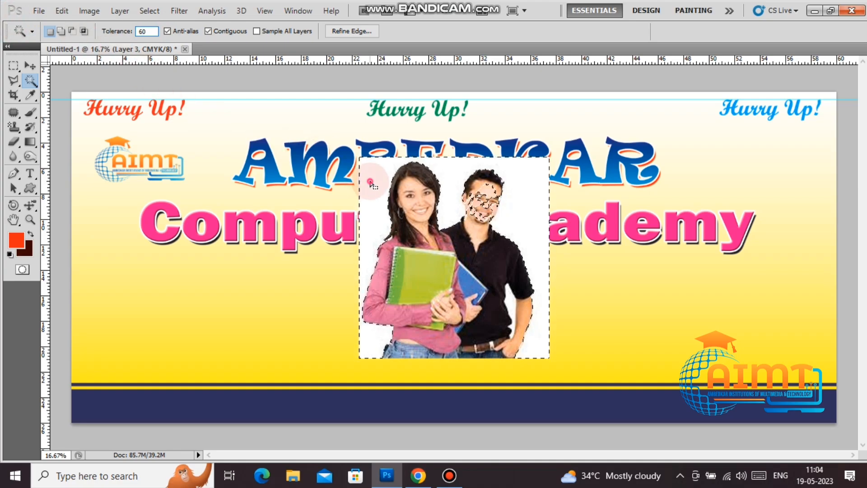
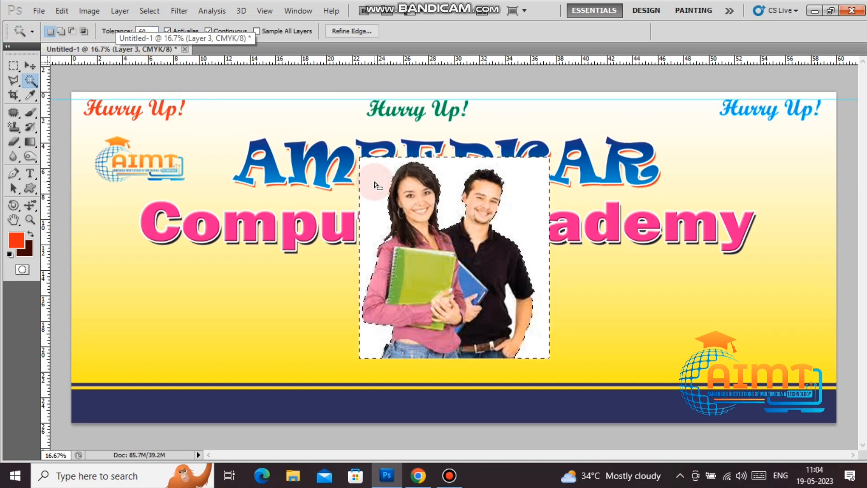
# Step: Delete the selected white background around the two students and deselect
pyautogui.press('Delete')
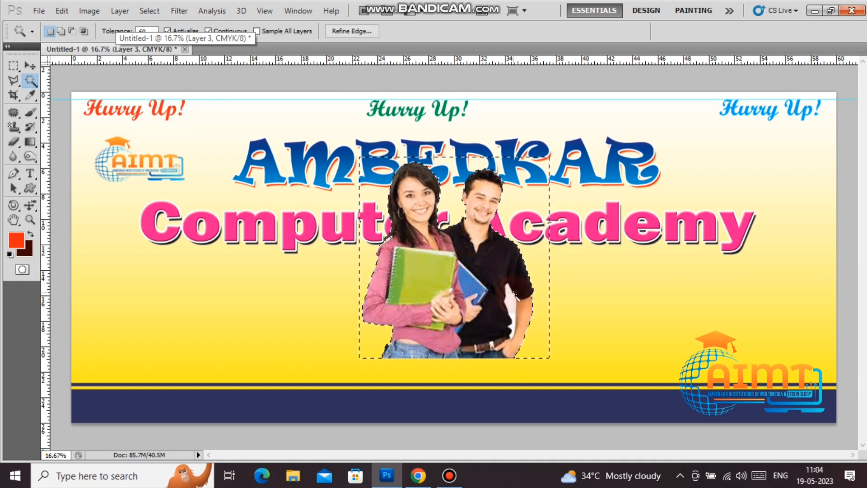
pyautogui.hotkey('ctrl', 'd')
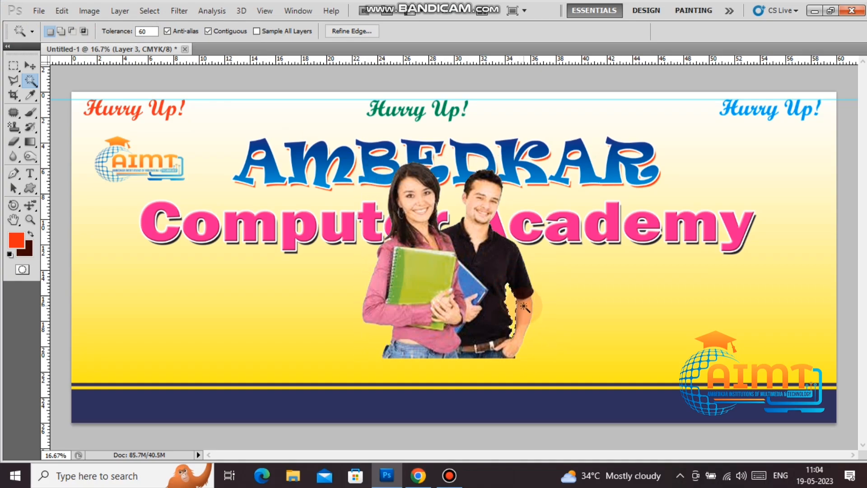
pyautogui.click(525, 311)
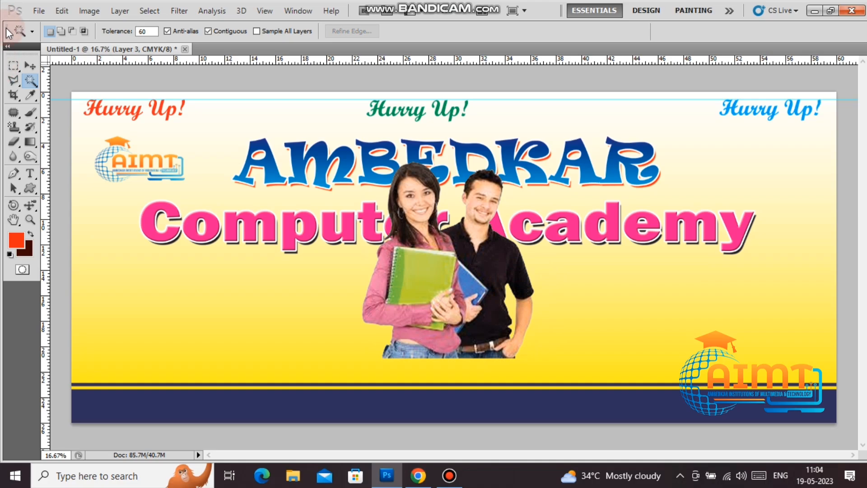
pyautogui.click(30, 66)
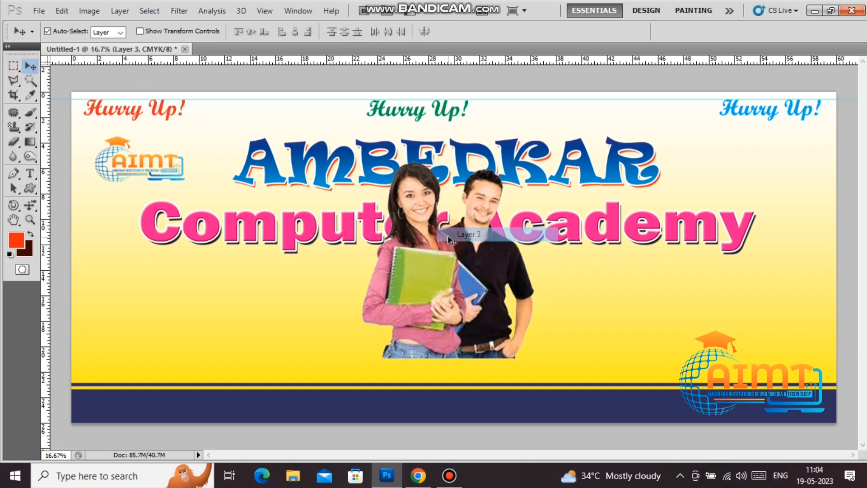
# Step: Adjust the students photo's tones with a Curves adjustment
pyautogui.hotkey('ctrl', 'm')
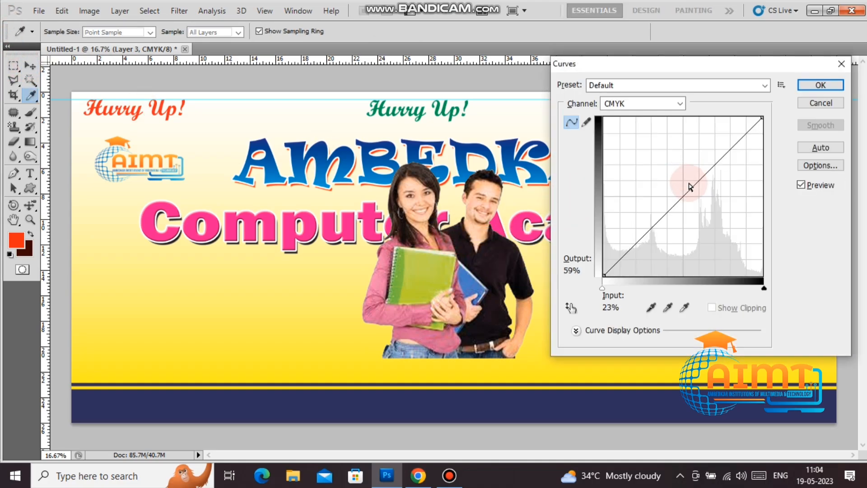
pyautogui.moveTo(685, 195)
pyautogui.mouseDown()
pyautogui.moveTo(669, 187)
pyautogui.moveTo(699, 201)
pyautogui.mouseUp()
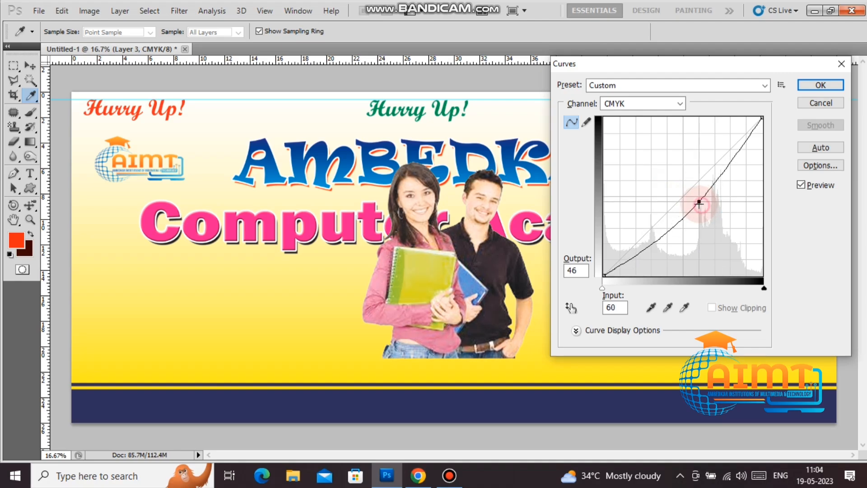
pyautogui.click(825, 90)
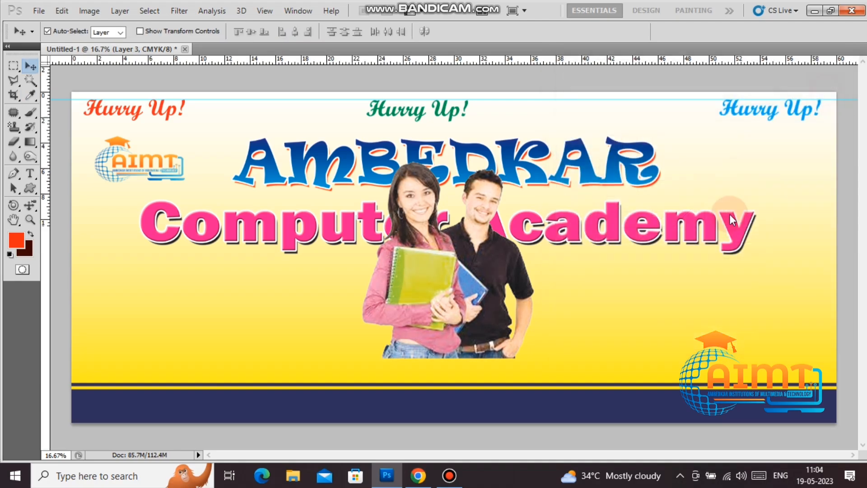
# Step: Scale the students photo to 74.57%, move it lower-left, and nudge the Computer Academy title up
pyautogui.rightClick(460, 274)
pyautogui.click(476, 282)
pyautogui.moveTo(476, 282); pyautogui.dragTo(729, 276)
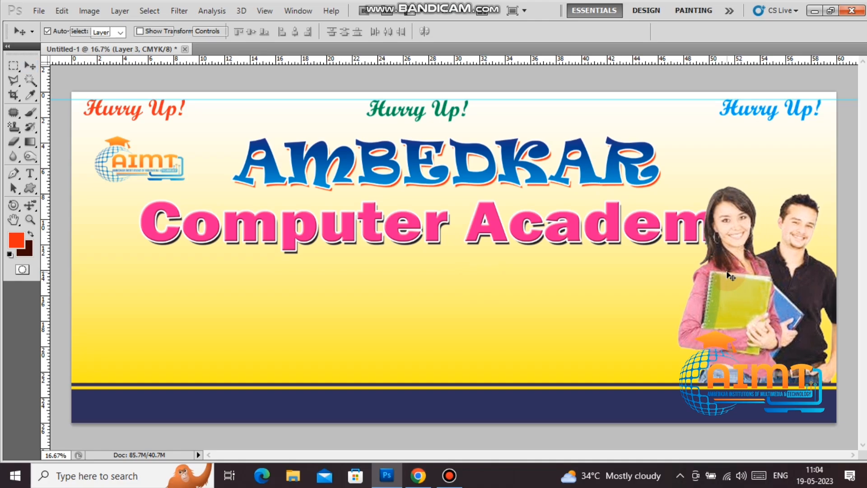
pyautogui.hotkey('ctrl', 't')
pyautogui.moveTo(676, 185); pyautogui.dragTo(700, 210)
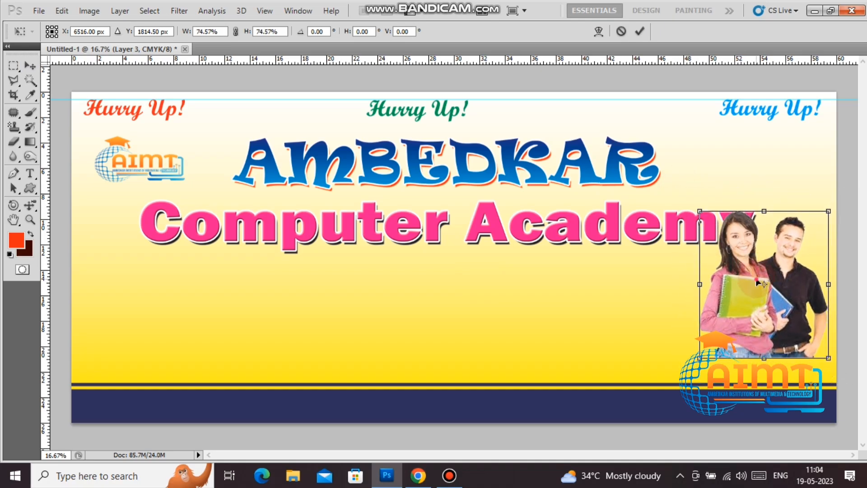
pyautogui.press('Return')
pyautogui.moveTo(761, 304); pyautogui.dragTo(117, 324)
pyautogui.click(289, 240)
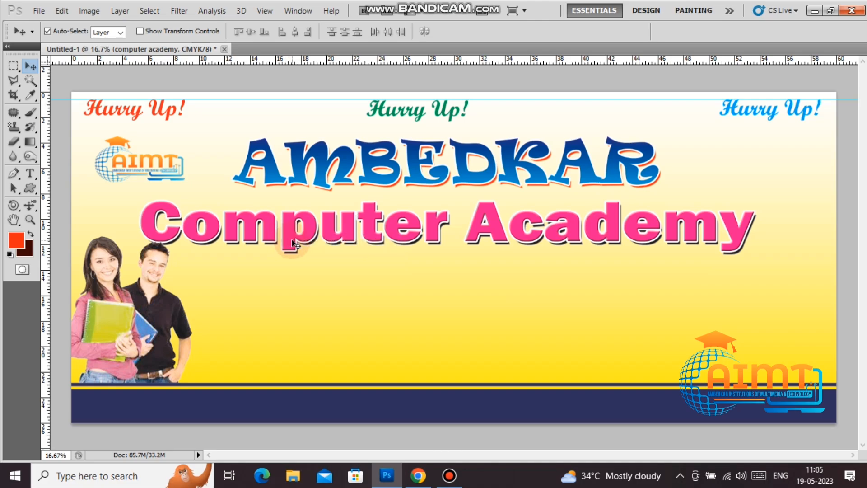
pyautogui.hotkey('shift', 'Up')
pyautogui.hotkey('shift', 'Up')
pyautogui.hotkey('shift', 'Up')
pyautogui.hotkey('shift', 'Up')
pyautogui.hotkey('shift', 'Up')
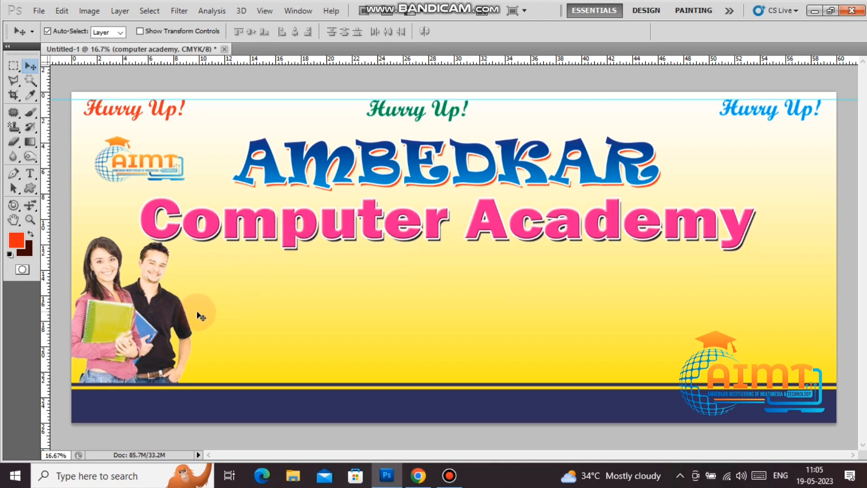
# Step: Draw a rounded-rectangle path below the word Computer
pyautogui.click(14, 66)
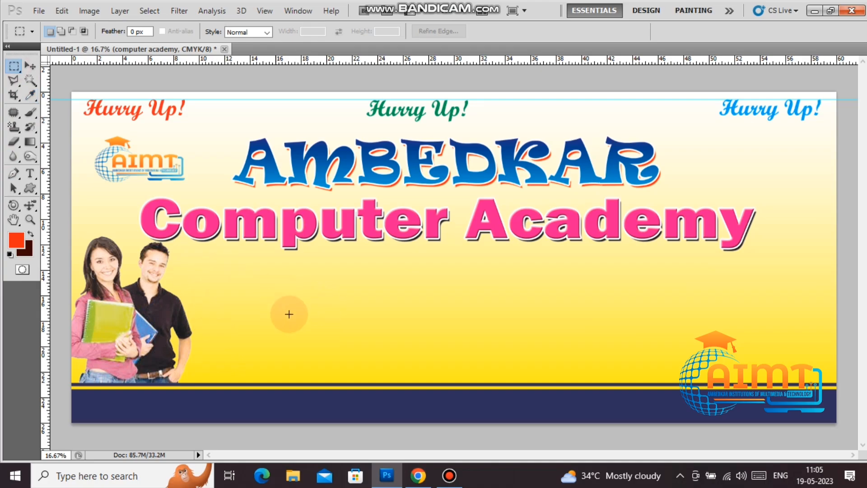
pyautogui.moveTo(248, 286); pyautogui.dragTo(316, 316)
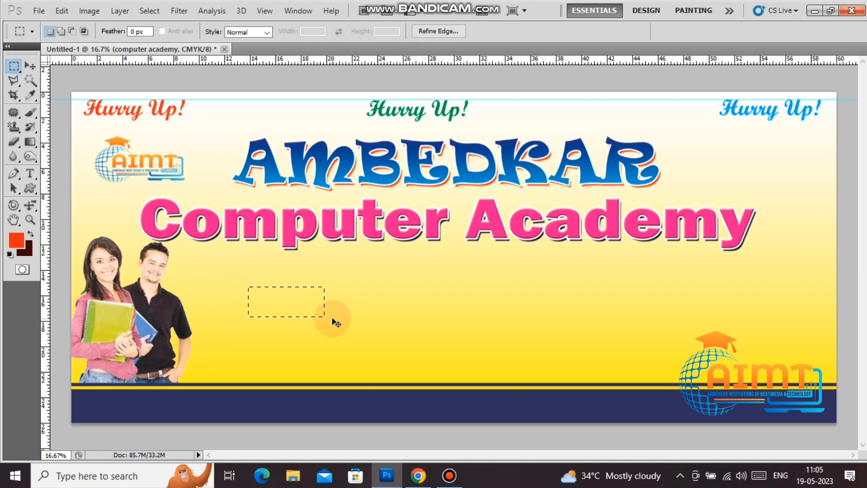
pyautogui.click(248, 287)
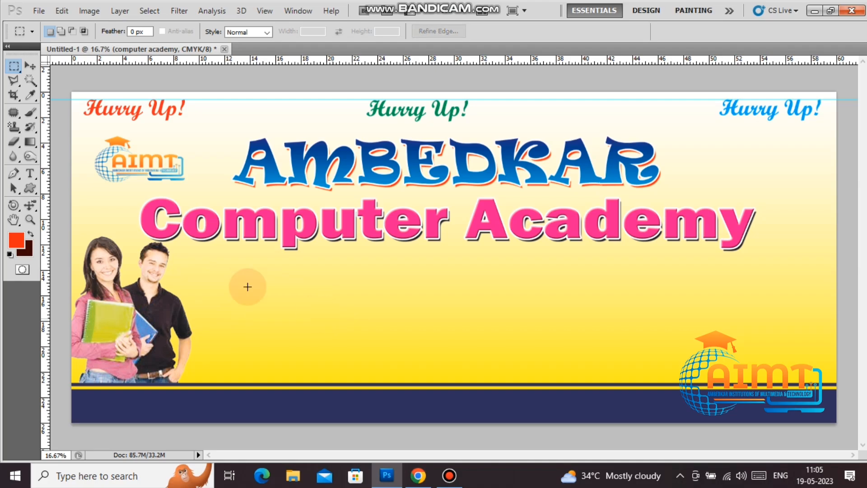
pyautogui.click(30, 189)
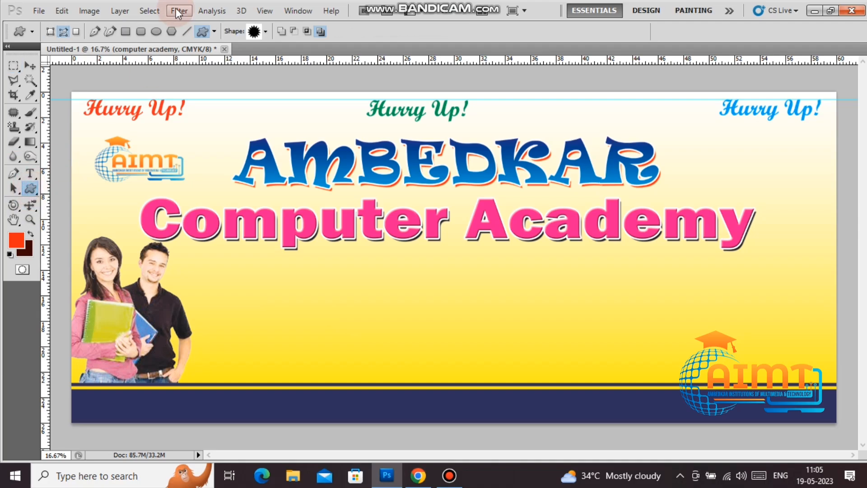
pyautogui.click(142, 31)
pyautogui.moveTo(230, 288); pyautogui.dragTo(337, 316)
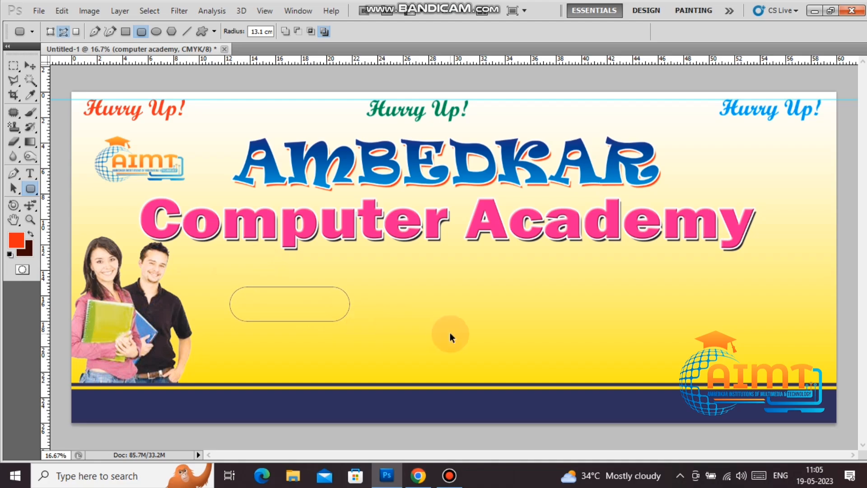
# Step: Fill the rounded-rectangle path with dark brown on a new Layer 4
pyautogui.hotkey('ctrl', 'shift', 'n')
pyautogui.press('Return')
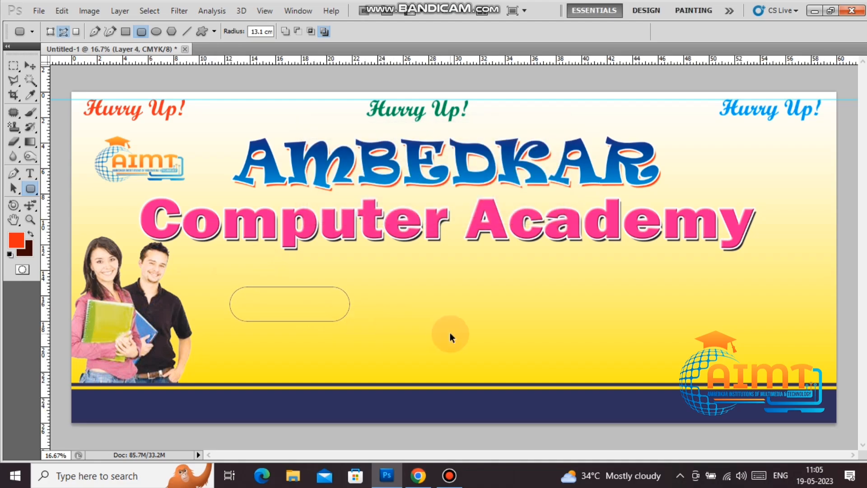
pyautogui.hotkey('ctrl', 'Return')
pyautogui.hotkey('ctrl', 'BackSpace')
pyautogui.hotkey('ctrl', 'd')
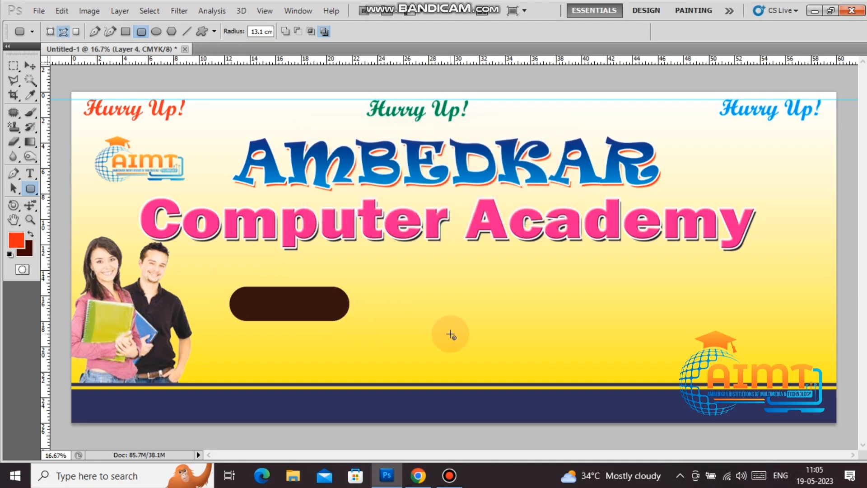
pyautogui.press('F7')
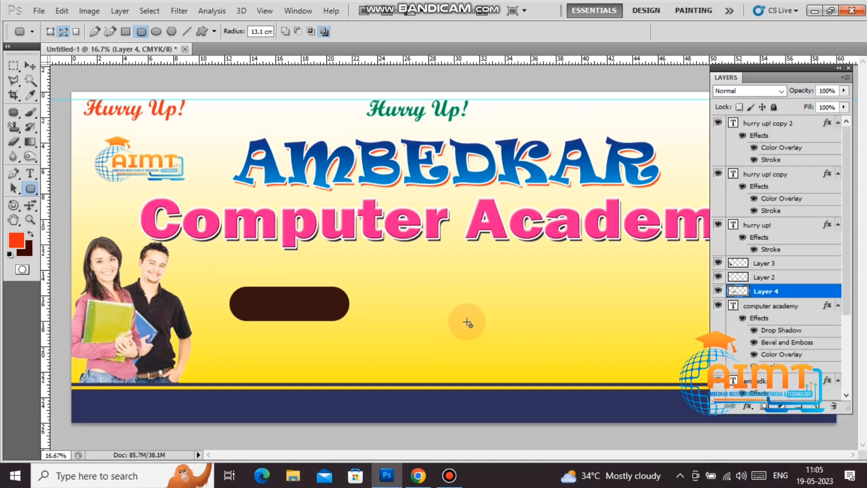
# Step: Give the Layer 4 button an orange-red Color Overlay and a 32 px Bevel and Emboss
pyautogui.rightClick(811, 290)
pyautogui.click(712, 180)
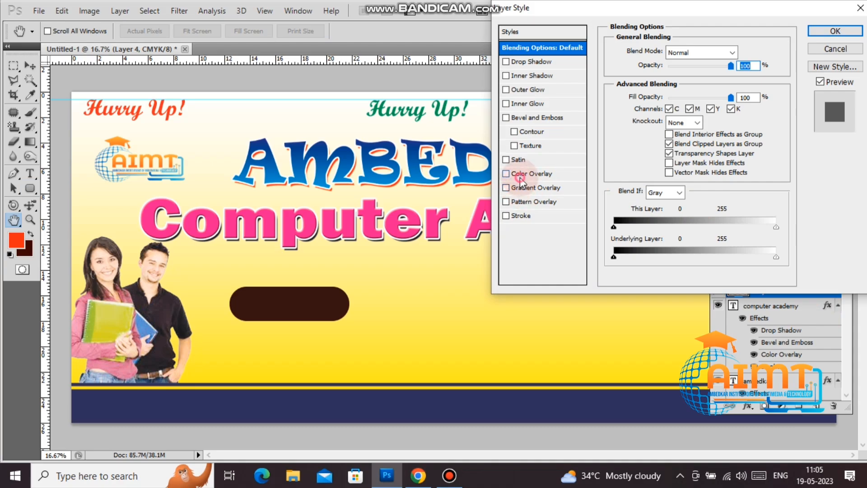
pyautogui.click(520, 177)
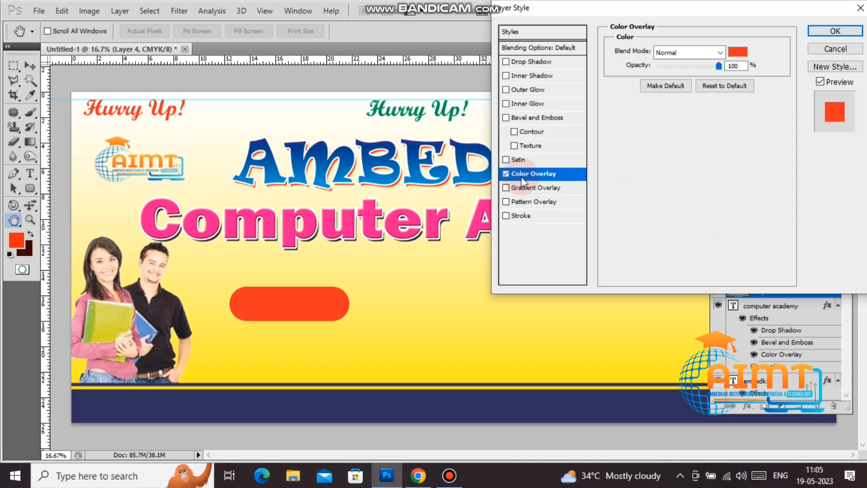
pyautogui.click(544, 118)
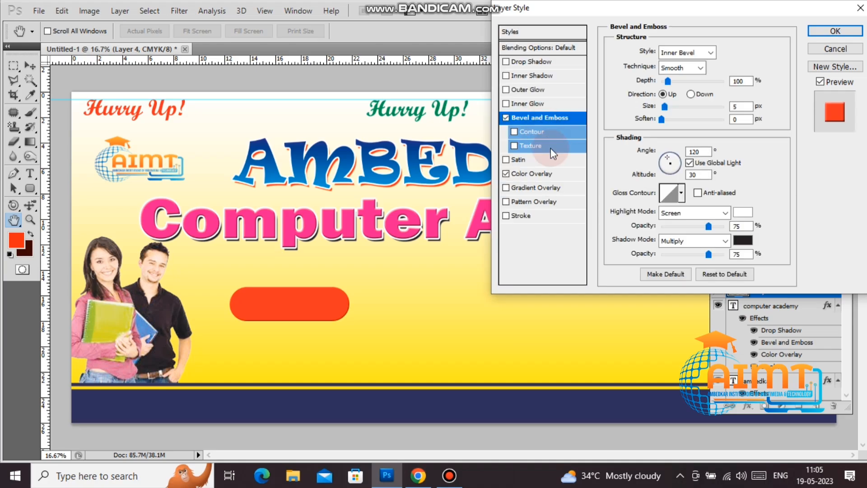
pyautogui.click(665, 107)
pyautogui.moveTo(673, 115); pyautogui.dragTo(675, 118)
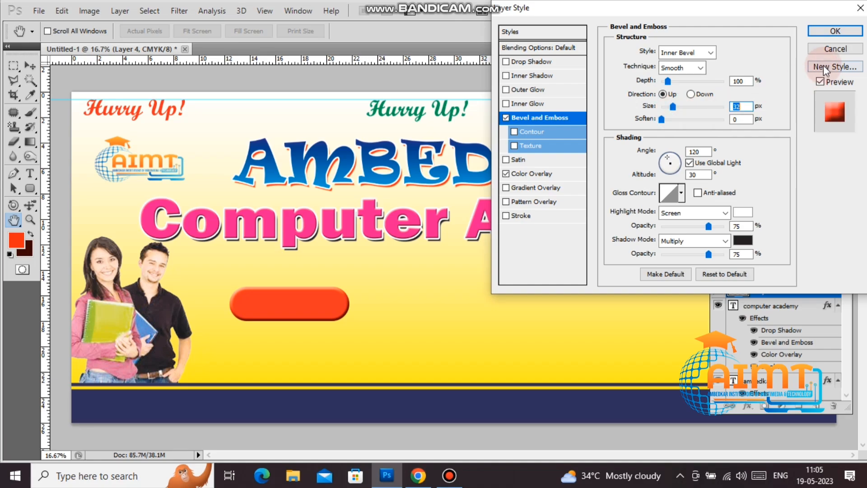
pyautogui.click(835, 31)
pyautogui.click(30, 66)
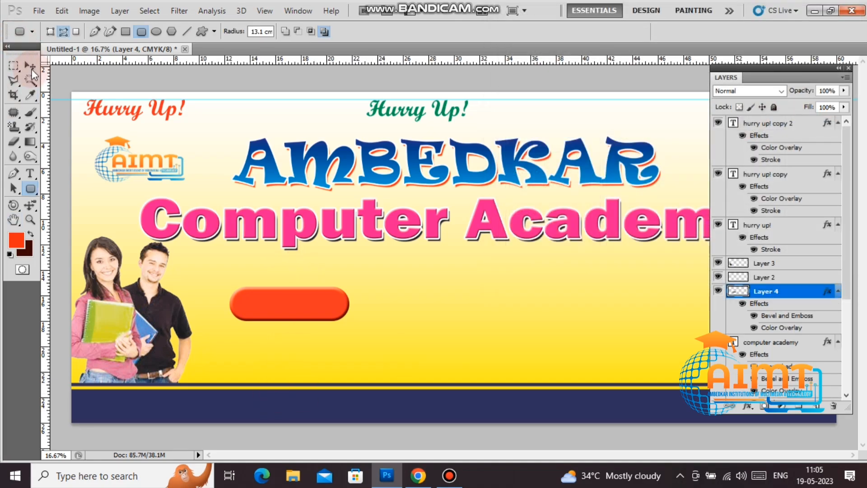
# Step: Duplicate the orange button to the right and below, building rows of four buttons
pyautogui.rightClick(282, 317)
pyautogui.click(281, 317)
pyautogui.moveTo(277, 313); pyautogui.dragTo(271, 361)
pyautogui.moveTo(283, 307); pyautogui.dragTo(546, 303)
pyautogui.moveTo(534, 343); pyautogui.dragTo(551, 348)
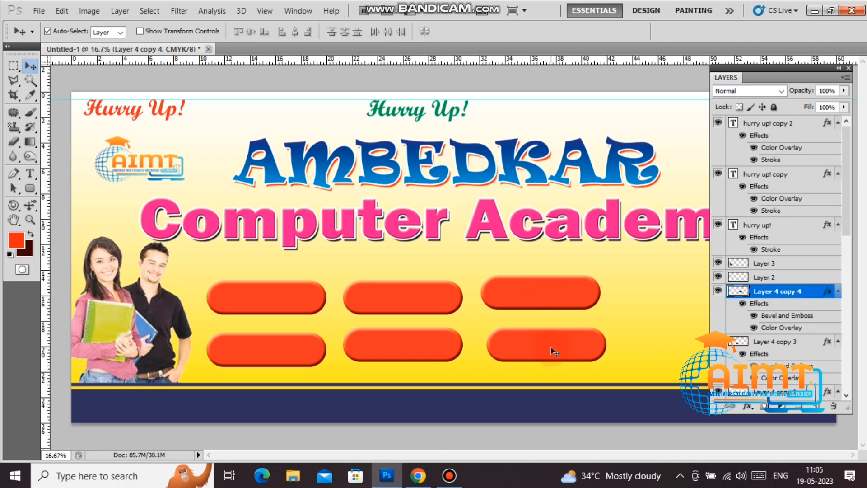
pyautogui.doubleClick(807, 73)
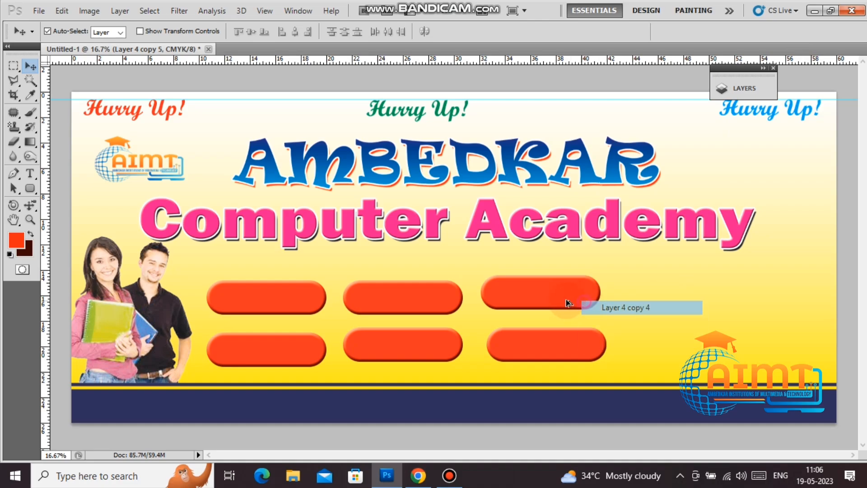
pyautogui.moveTo(568, 303); pyautogui.dragTo(696, 350)
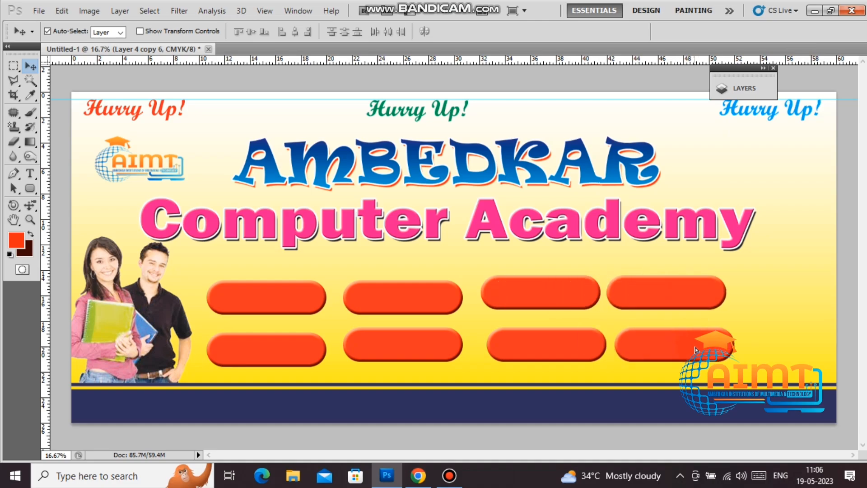
# Step: Change a bottom-row button's Color Overlay to cyan
pyautogui.click(745, 87)
pyautogui.rightClick(658, 354)
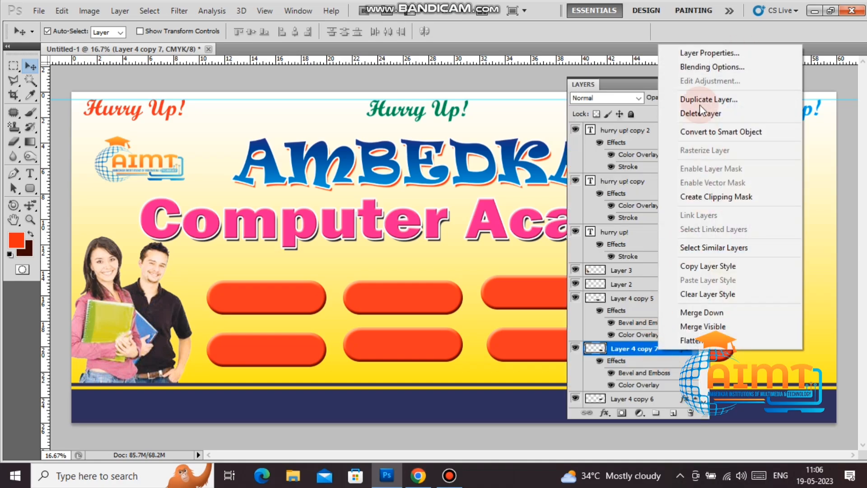
pyautogui.click(701, 67)
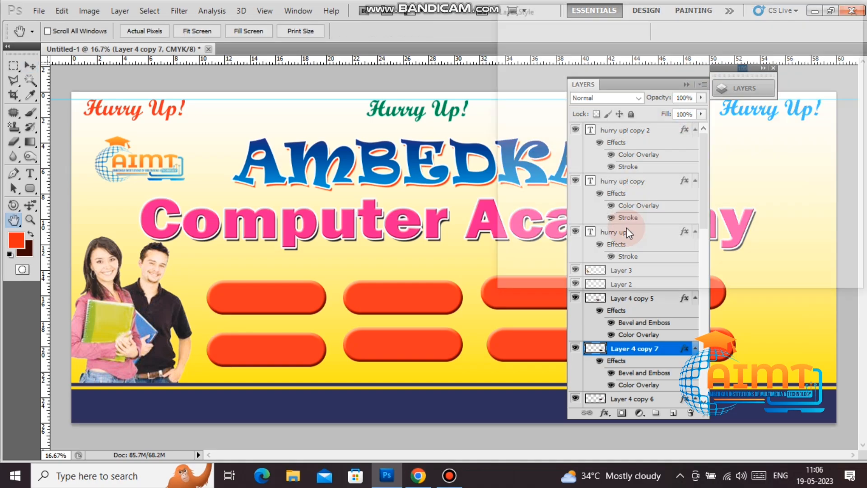
pyautogui.click(540, 173)
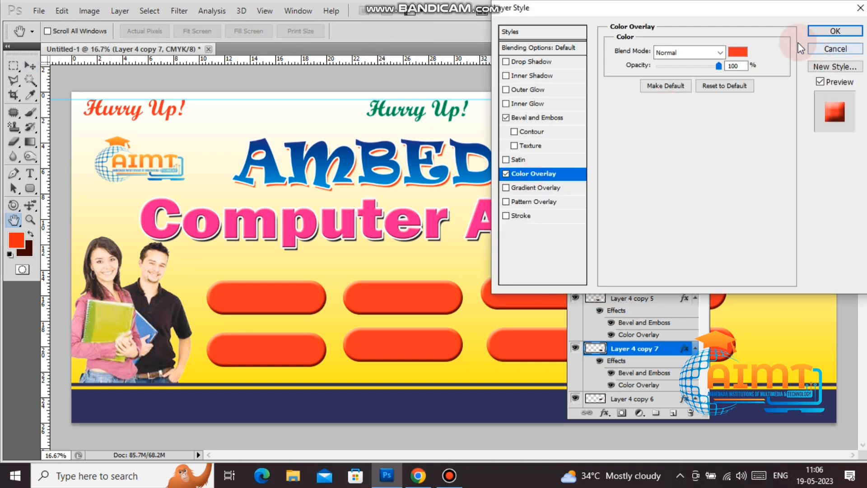
pyautogui.click(738, 53)
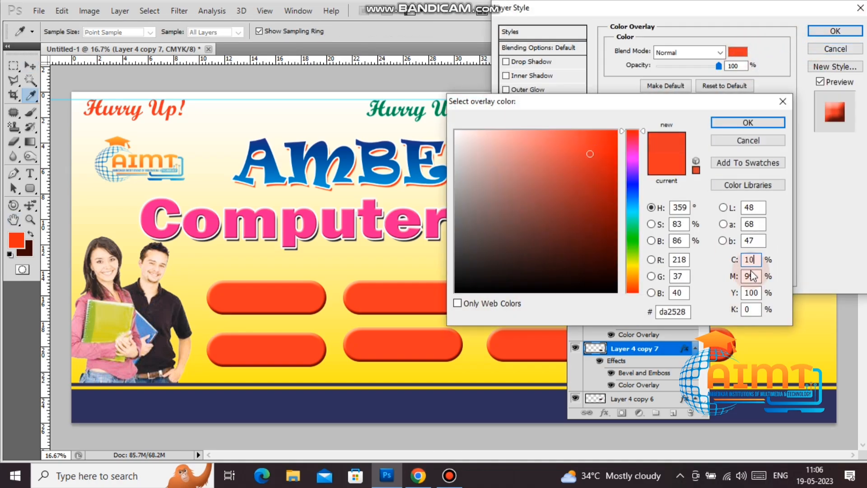
pyautogui.write('0')
pyautogui.press('Tab')
pyautogui.write('0')
pyautogui.press('Tab')
pyautogui.write('0')
pyautogui.press('Tab')
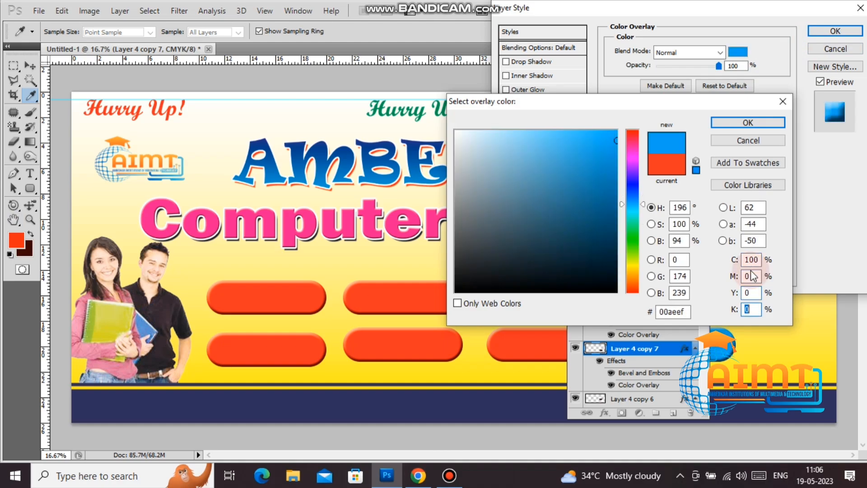
pyautogui.press('Return')
pyautogui.press('Return')
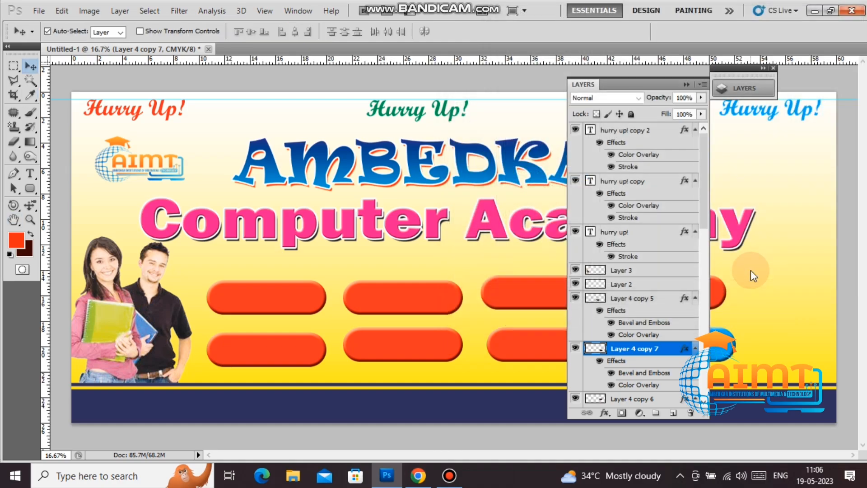
# Step: Recolour Layer 4 copy 5's overlay to dark blue with cyan 100 and magenta 100
pyautogui.rightClick(632, 299)
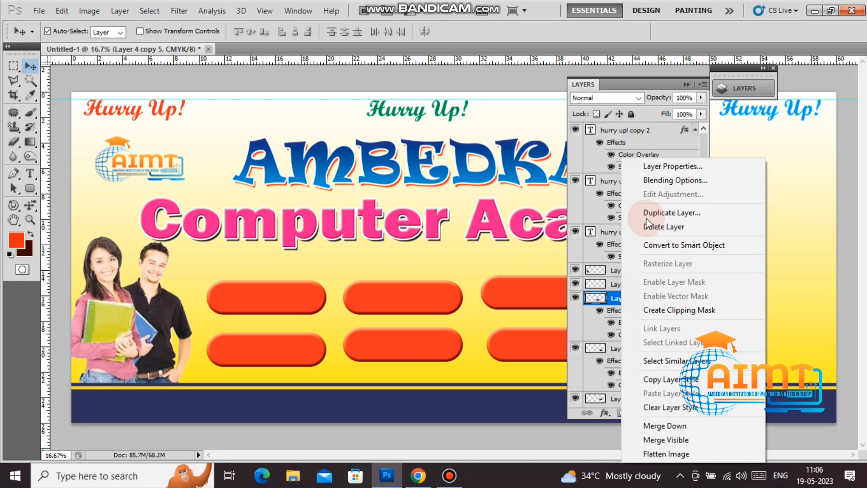
pyautogui.click(666, 182)
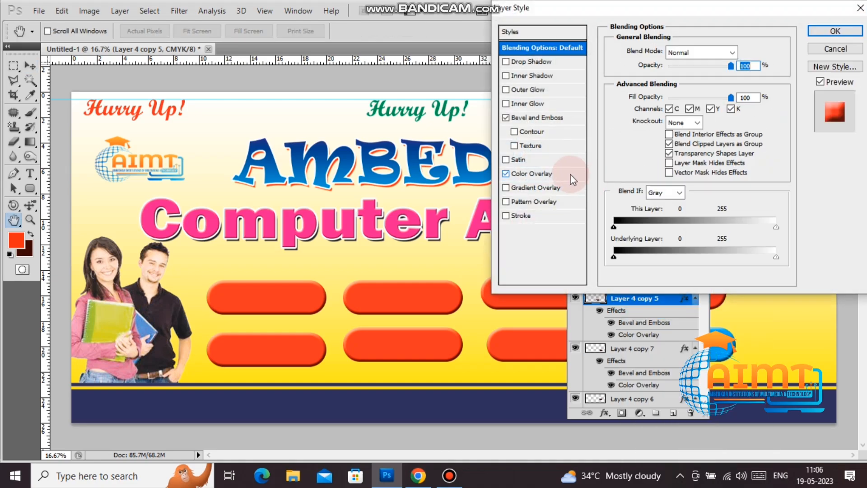
pyautogui.click(560, 174)
pyautogui.click(728, 53)
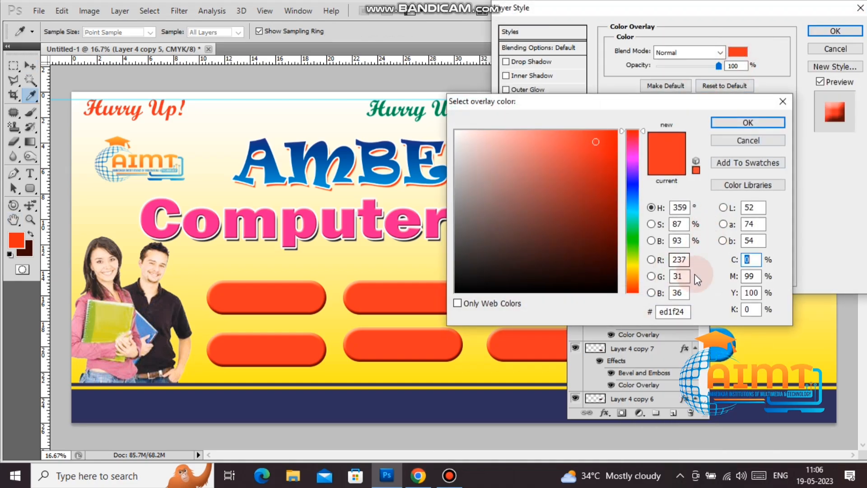
pyautogui.click(756, 260)
pyautogui.write('100')
pyautogui.press('Tab')
pyautogui.write('100')
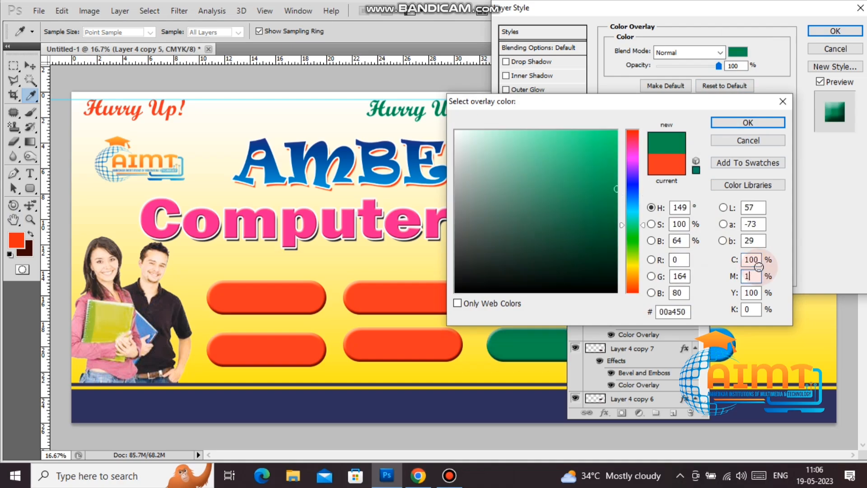
pyautogui.press('Tab')
pyautogui.press('Return')
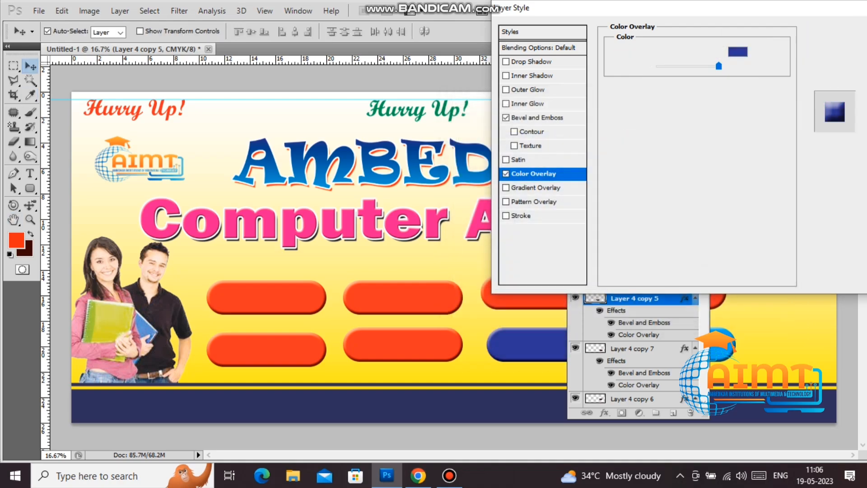
pyautogui.press('Return')
# Step: Check Layer 2's Color Overlay settings and leave them unchanged
pyautogui.rightClick(643, 282)
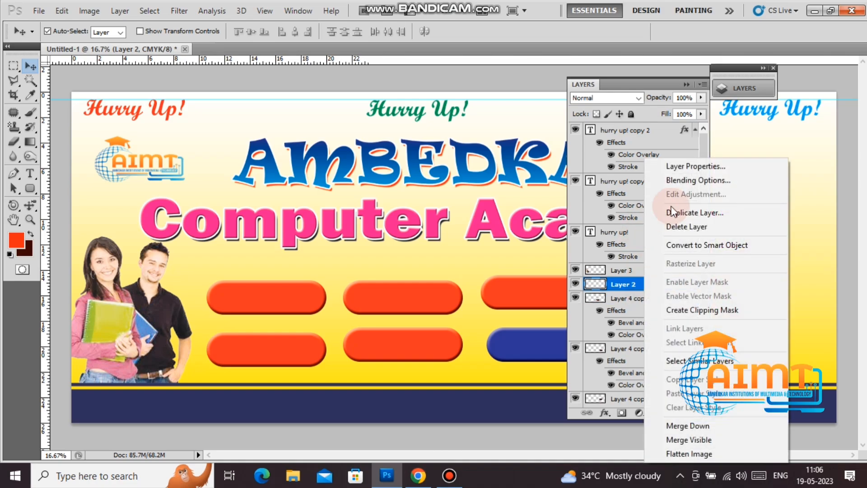
pyautogui.click(678, 190)
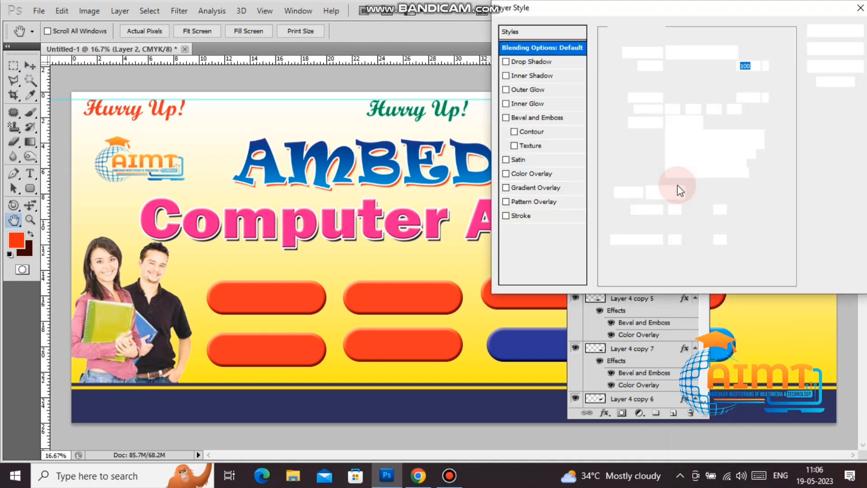
pyautogui.click(533, 173)
pyautogui.press('Return')
# Step: Recolour the top-right button (Layer 4 copy 6) pink by setting yellow to 0
pyautogui.rightClick(661, 296)
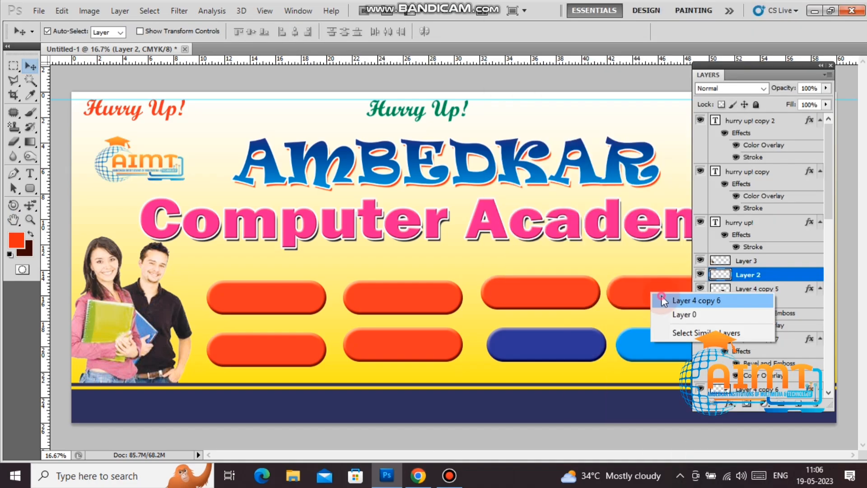
pyautogui.click(678, 302)
pyautogui.rightClick(745, 355)
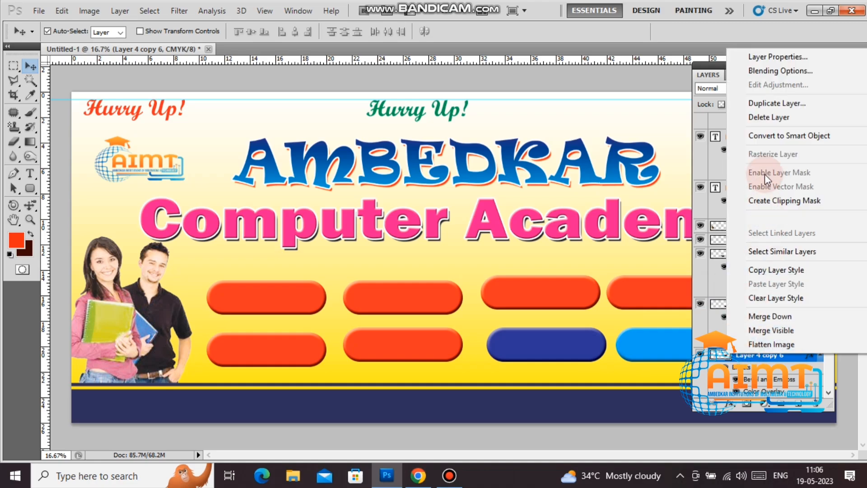
pyautogui.click(761, 73)
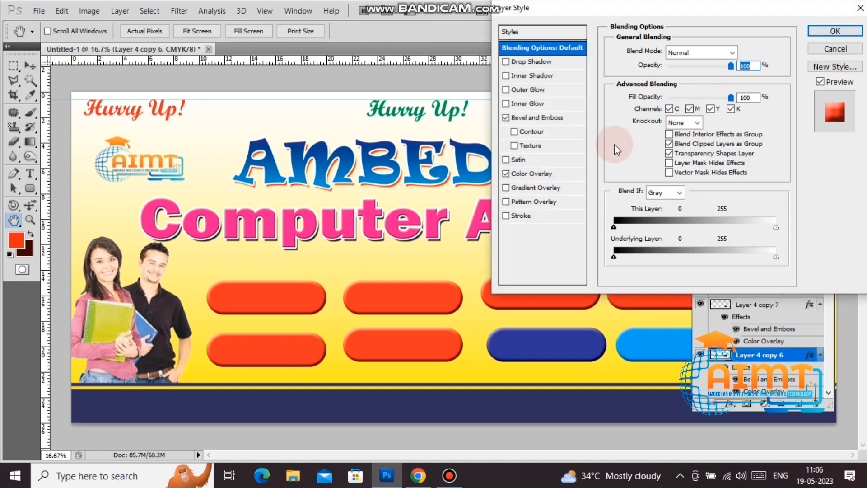
pyautogui.click(534, 173)
pyautogui.click(740, 52)
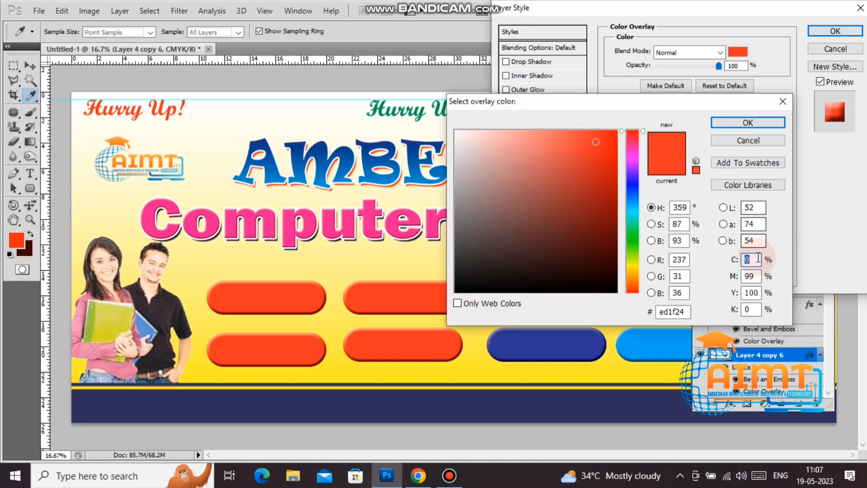
pyautogui.doubleClick(752, 292)
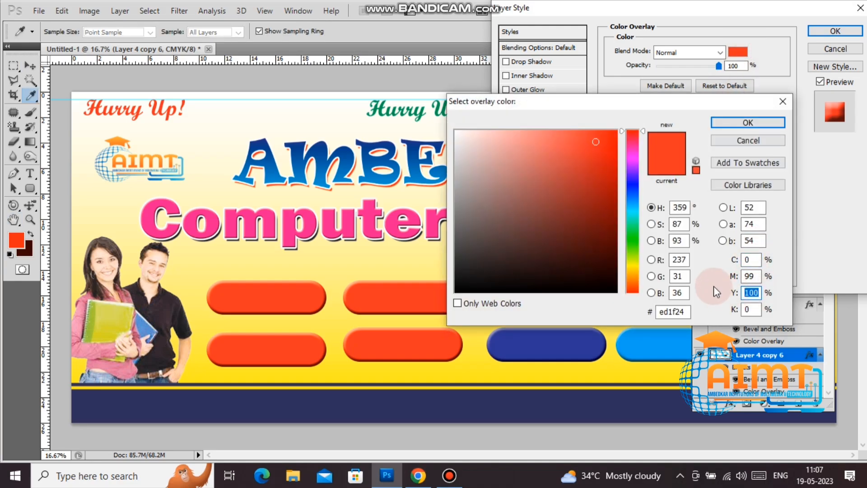
pyautogui.write('0')
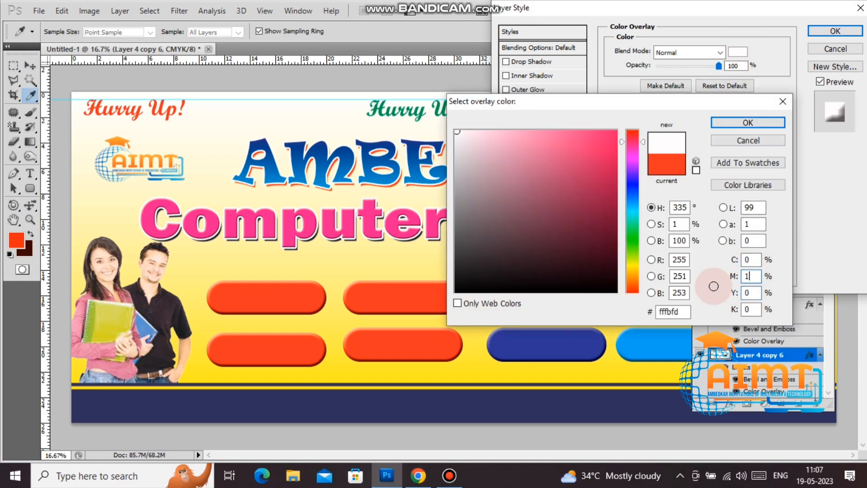
pyautogui.press('Return')
pyautogui.press('Return')
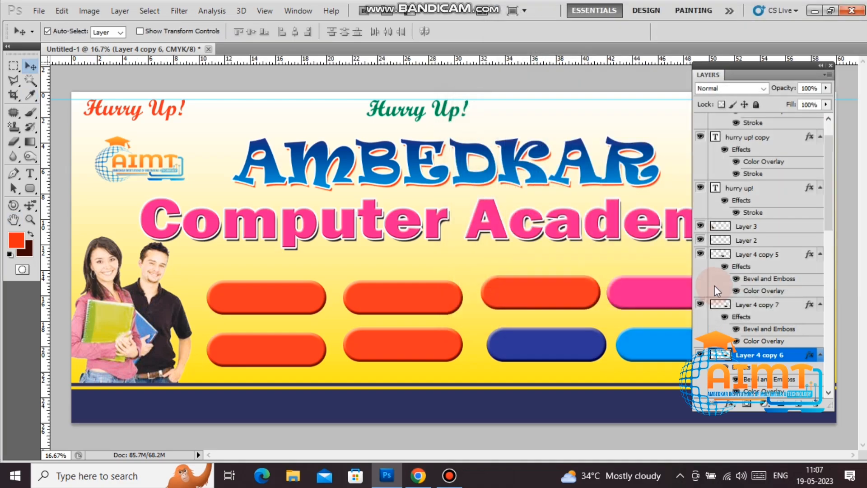
# Step: Recolour the third top button (Layer 4 copy 4) blue
pyautogui.rightClick(528, 290)
pyautogui.click(556, 297)
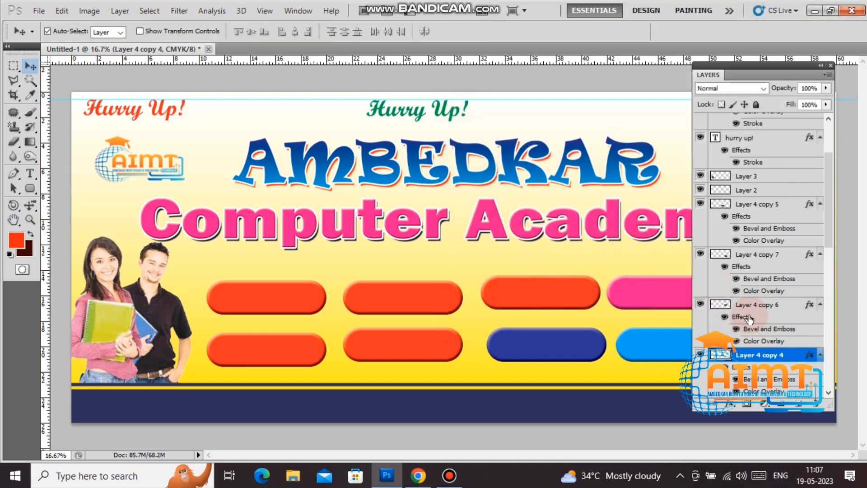
pyautogui.rightClick(751, 355)
pyautogui.click(772, 68)
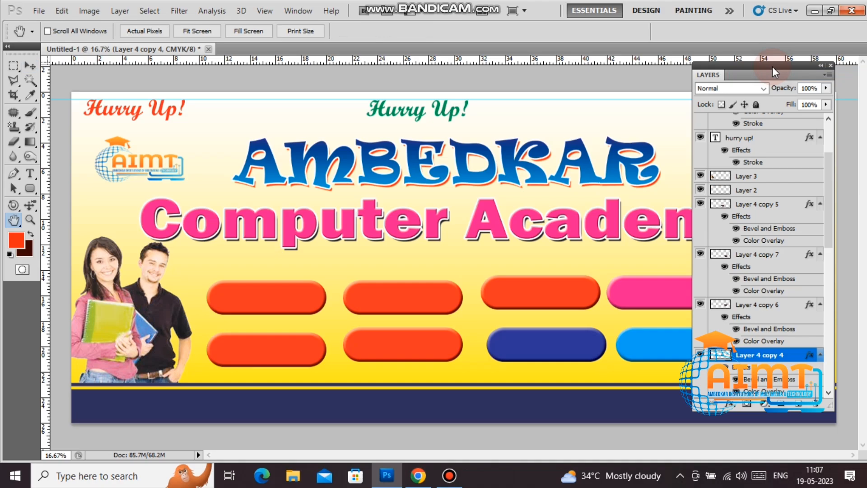
pyautogui.click(533, 174)
pyautogui.click(745, 81)
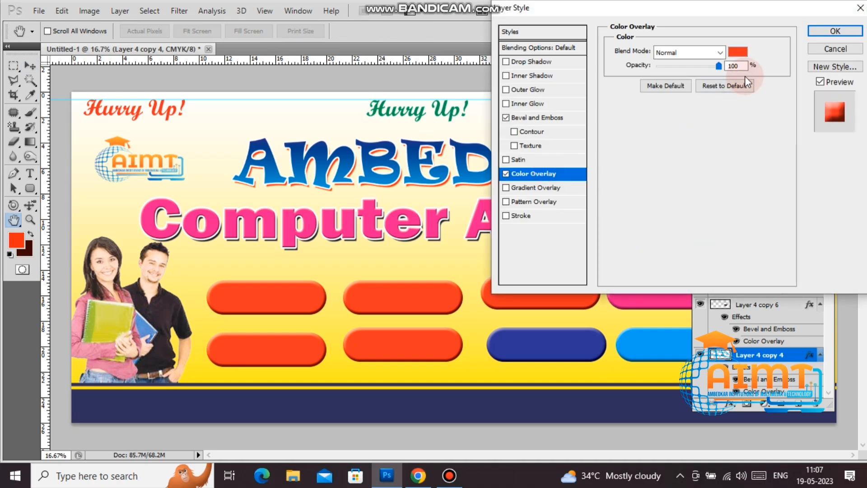
pyautogui.click(740, 54)
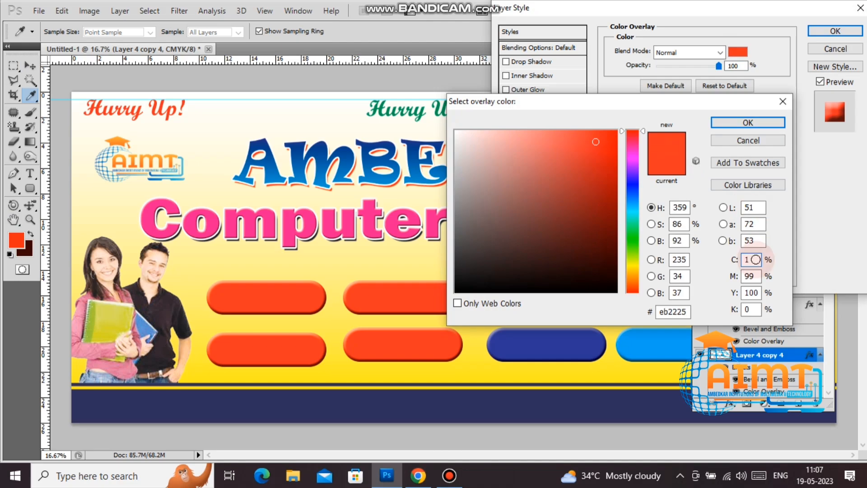
pyautogui.write('0050')
pyautogui.press('Tab')
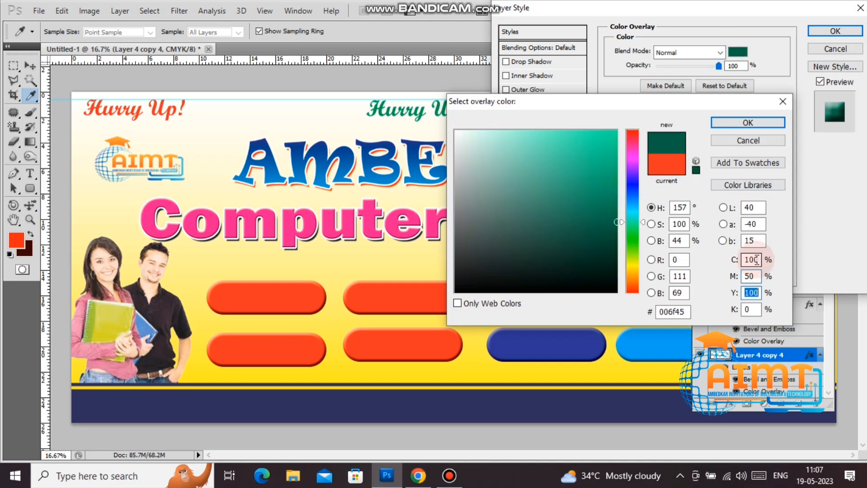
pyautogui.write('0')
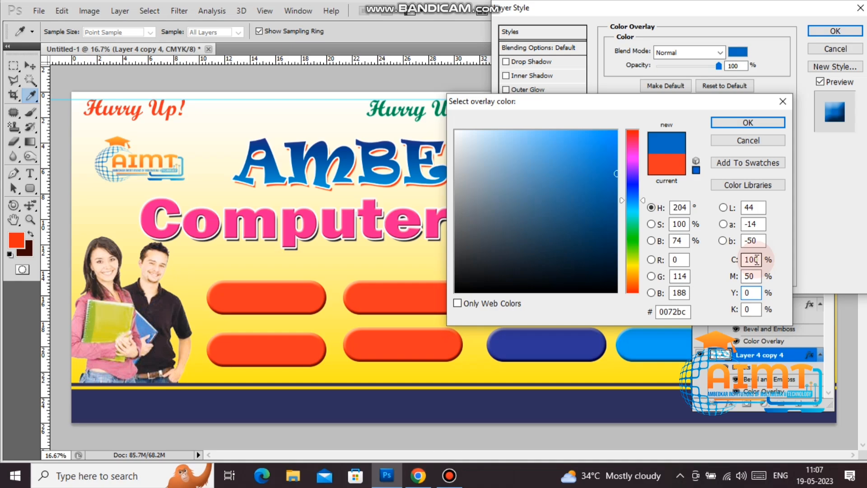
pyautogui.write('28')
pyautogui.press('Return')
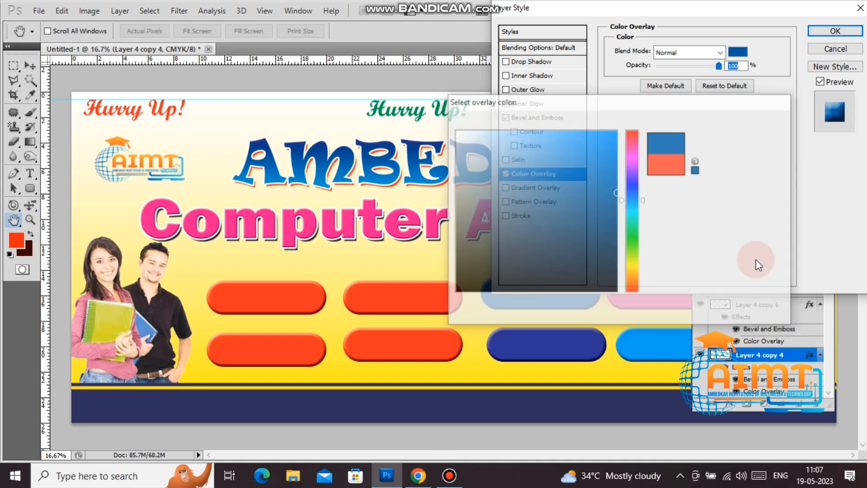
pyautogui.press('Return')
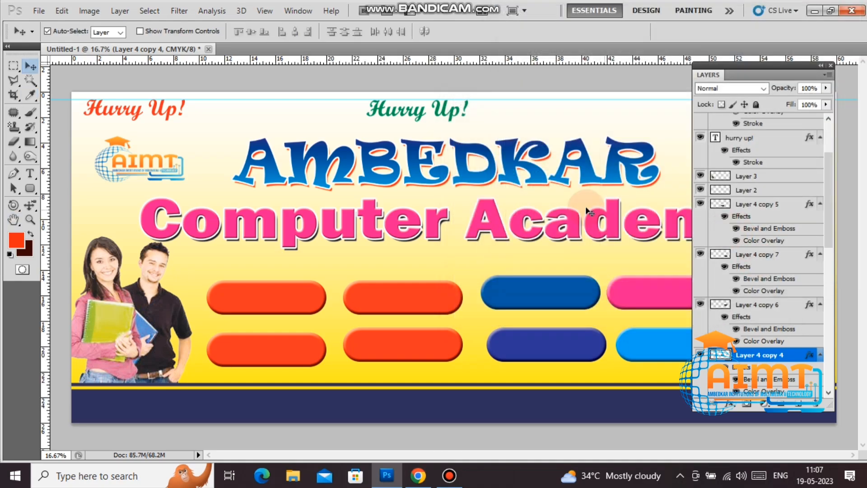
# Step: Recolour the second top button (Layer 4 copy 2) dark green, CMYK 100/0/100/20
pyautogui.rightClick(441, 291)
pyautogui.click(442, 292)
pyautogui.rightClick(764, 355)
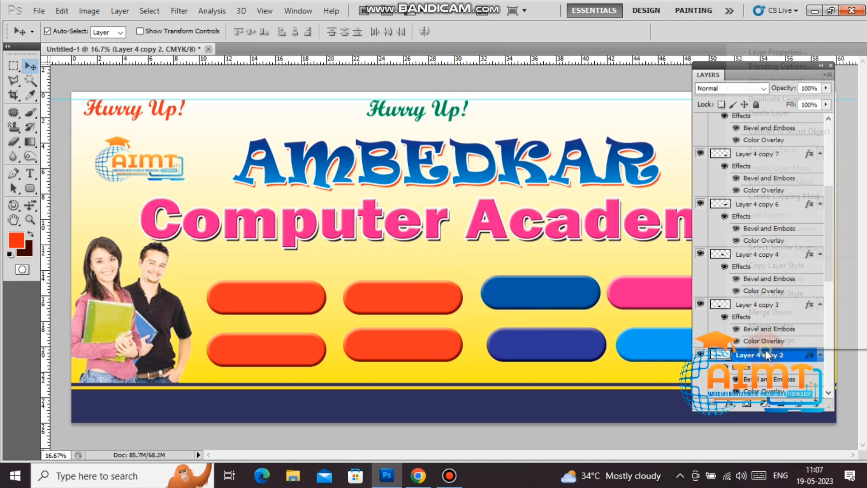
pyautogui.click(760, 76)
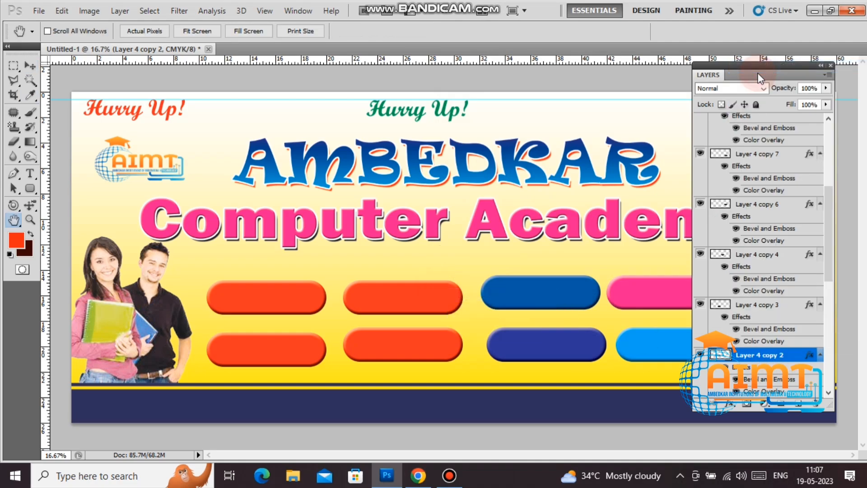
pyautogui.click(547, 175)
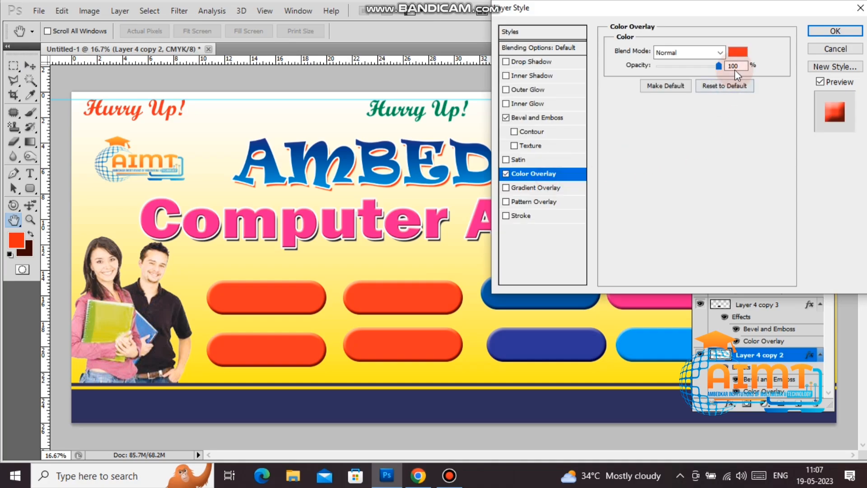
pyautogui.click(739, 51)
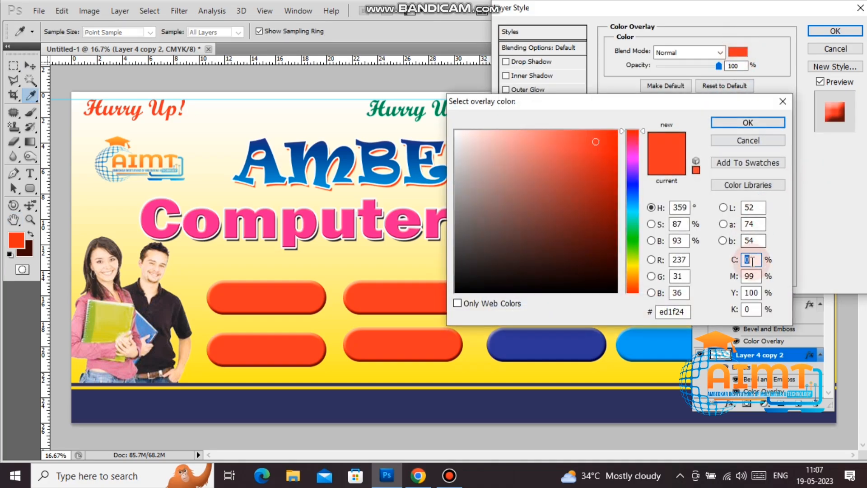
pyautogui.click(748, 260)
pyautogui.write('100')
pyautogui.press('Tab')
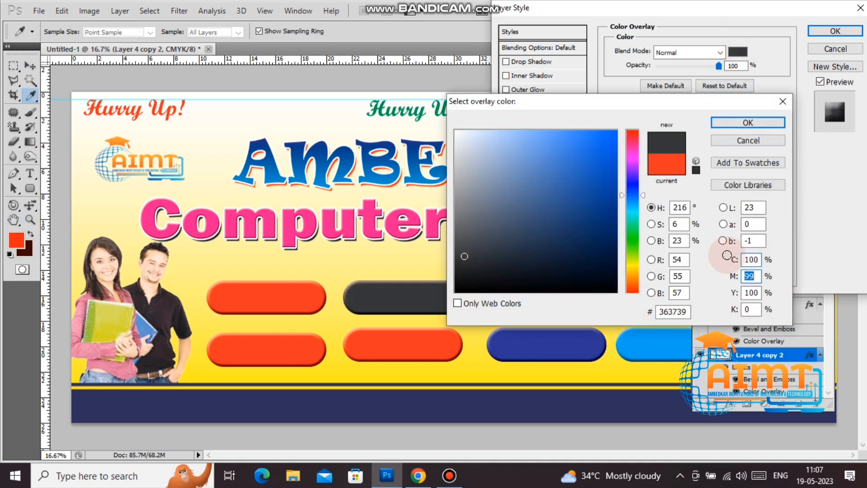
pyautogui.write('0')
pyautogui.press('Tab')
pyautogui.write('20')
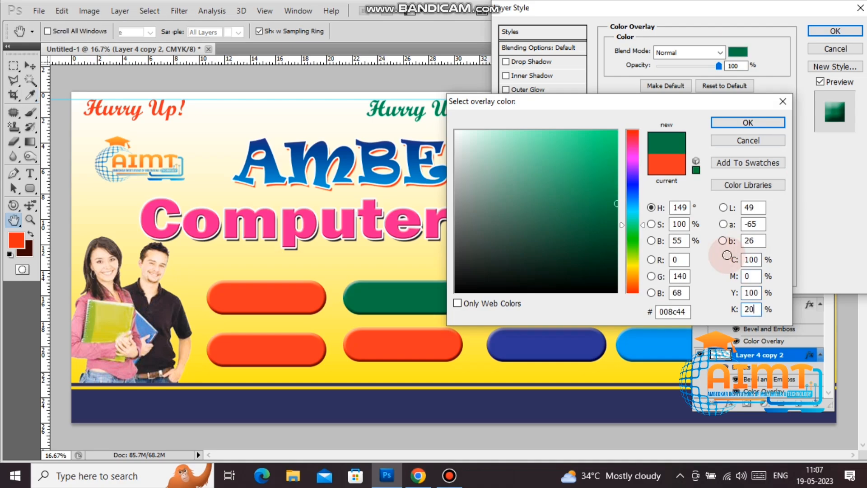
pyautogui.press('Return')
pyautogui.press('Return')
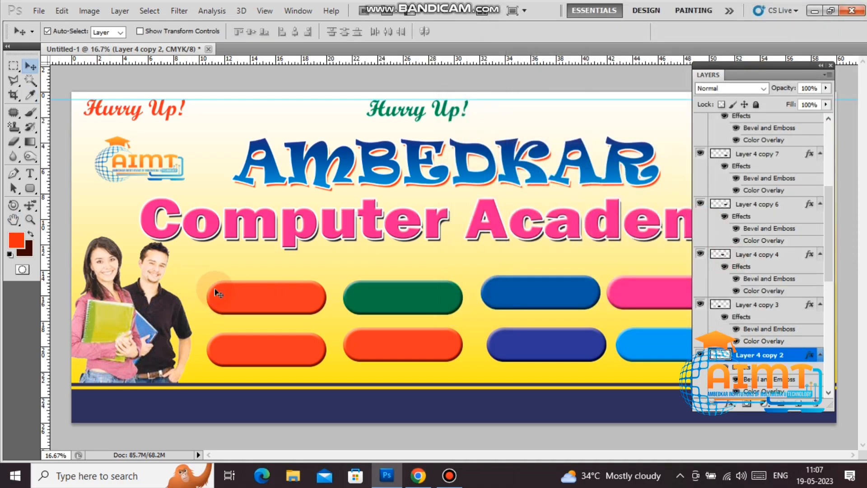
pyautogui.rightClick(257, 291)
pyautogui.click(262, 296)
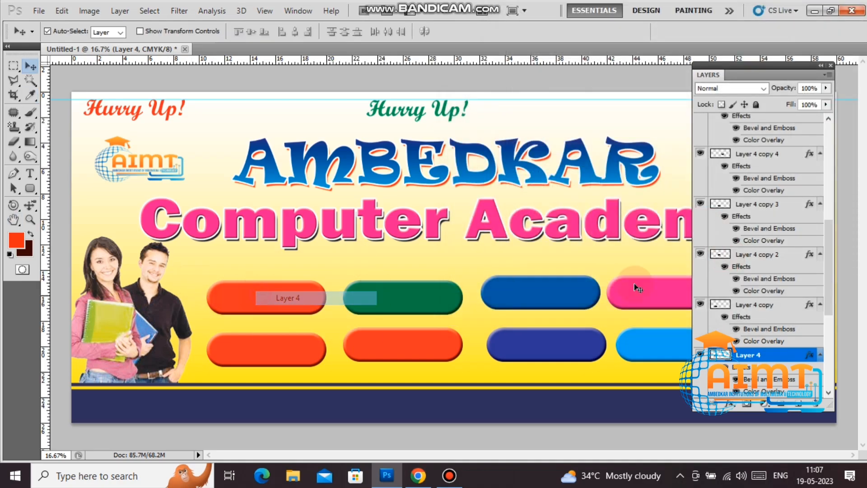
# Step: Give Layer 4 a black Color Overlay, CMYK 100/99/100/100
pyautogui.rightClick(768, 356)
pyautogui.click(774, 73)
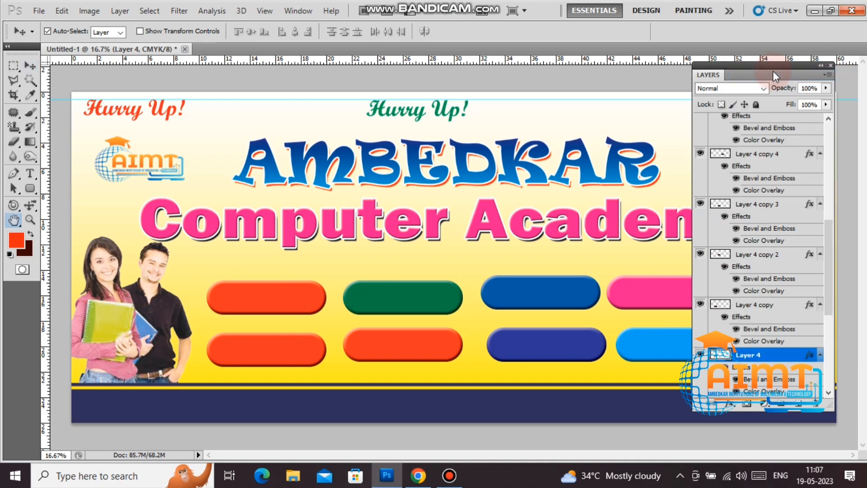
pyautogui.click(555, 174)
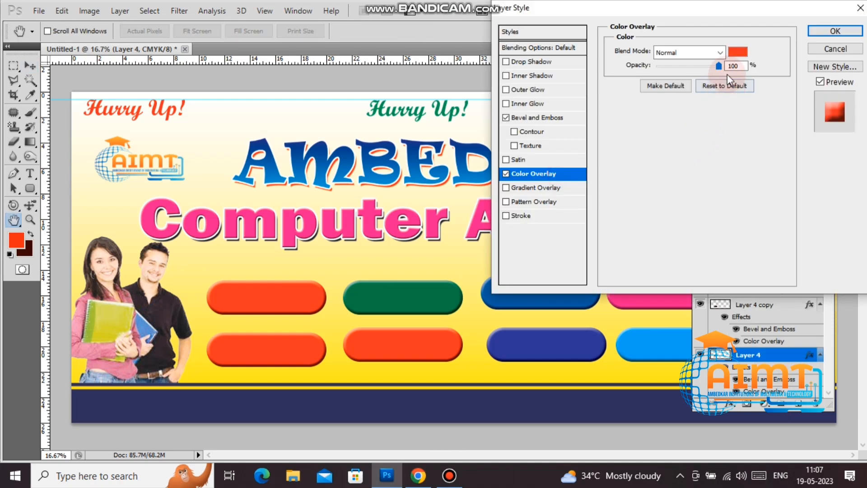
pyautogui.click(734, 53)
pyautogui.click(762, 260)
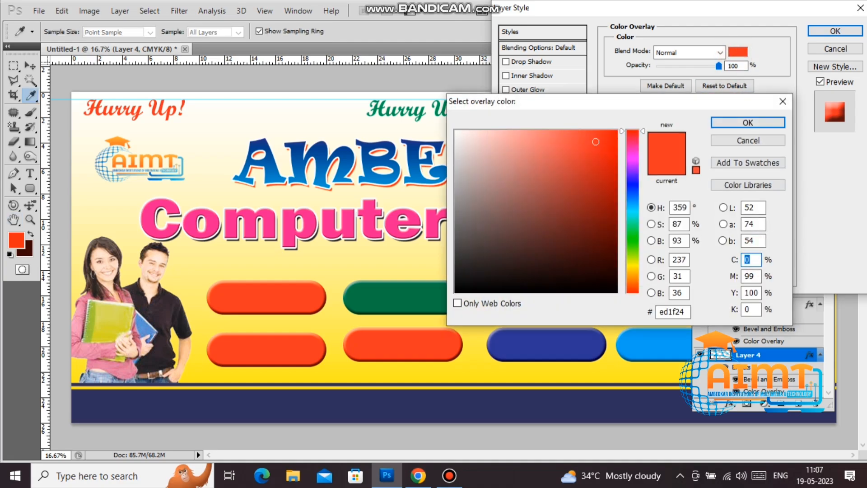
pyautogui.write('100')
pyautogui.press('Tab')
pyautogui.press('Tab')
pyautogui.write('10')
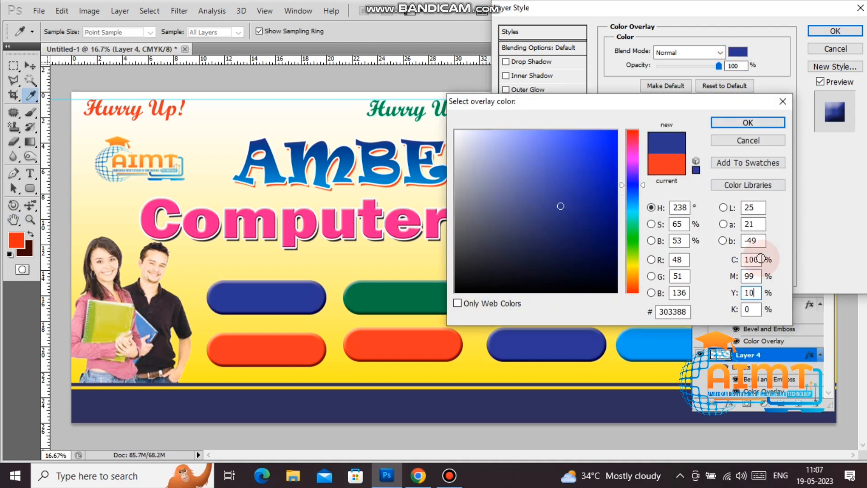
pyautogui.write('00')
pyautogui.click(760, 258)
pyautogui.press('Return')
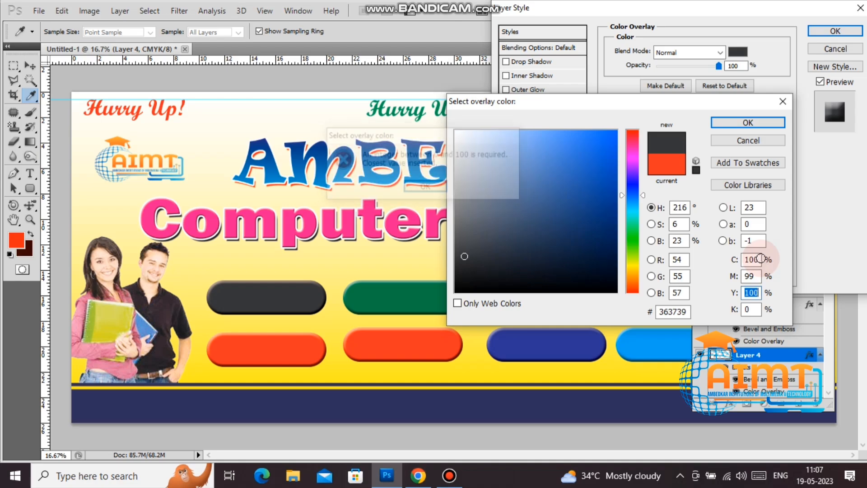
pyautogui.press('Tab')
pyautogui.write('100')
pyautogui.press('Return')
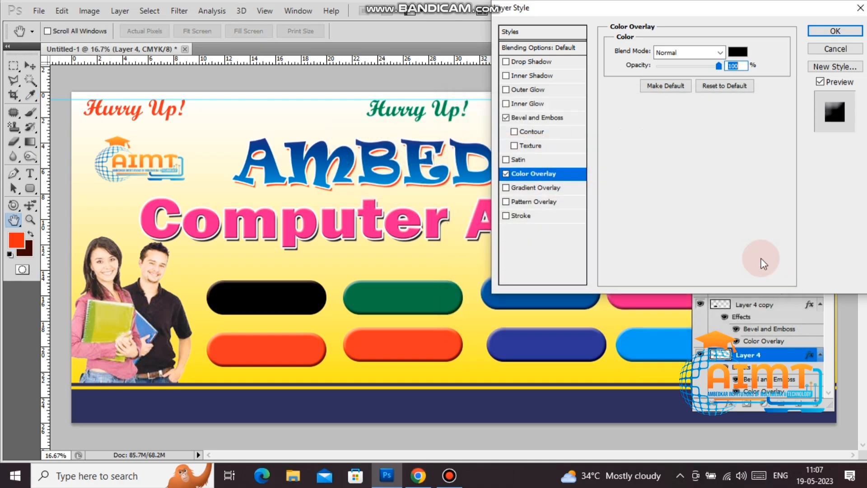
pyautogui.press('Return')
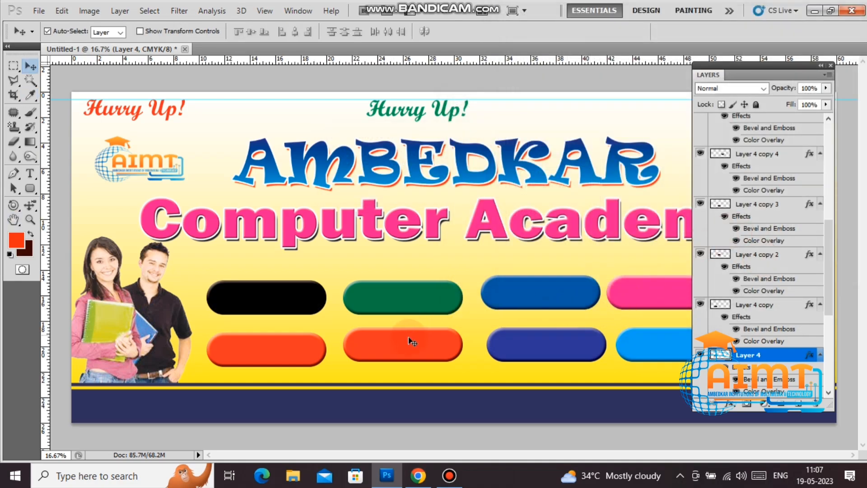
# Step: Select Layer 4 copy under the bottom-left button and open its Color Overlay colour picker
pyautogui.rightClick(228, 353)
pyautogui.click(253, 357)
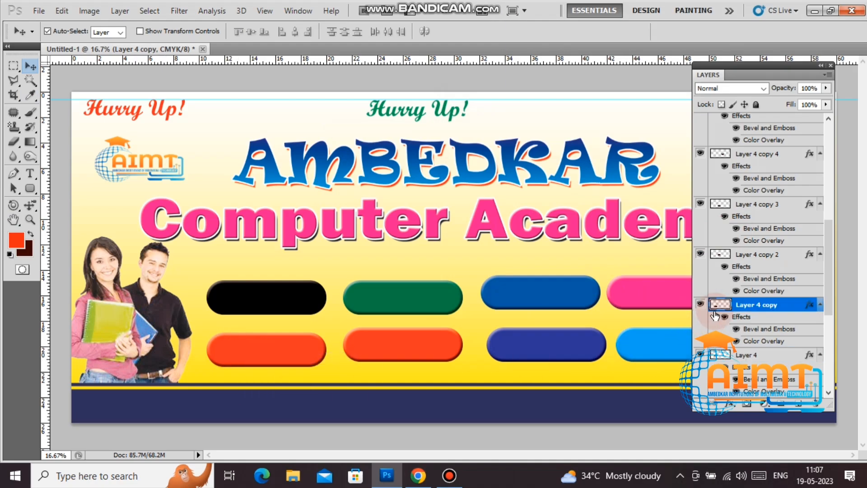
pyautogui.rightClick(743, 303)
pyautogui.click(670, 183)
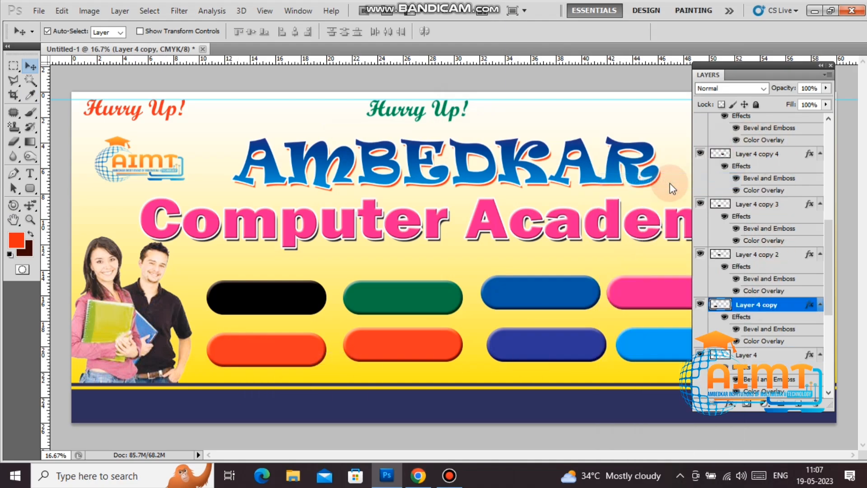
pyautogui.click(541, 176)
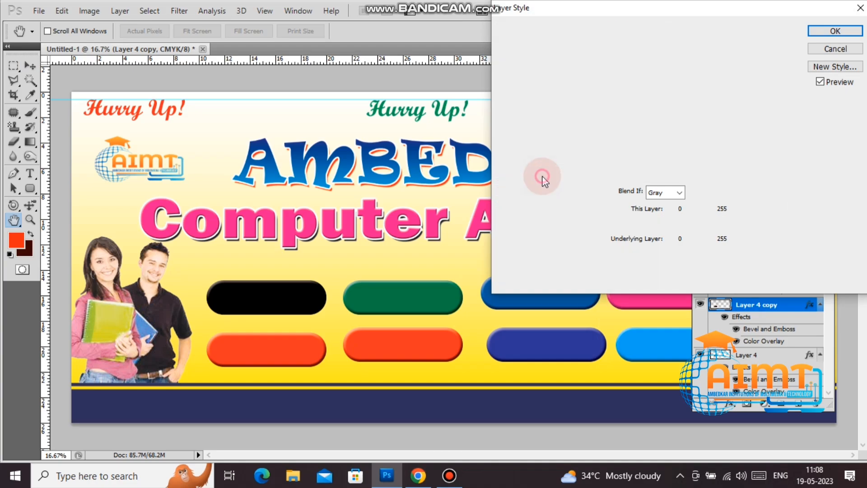
pyautogui.click(733, 53)
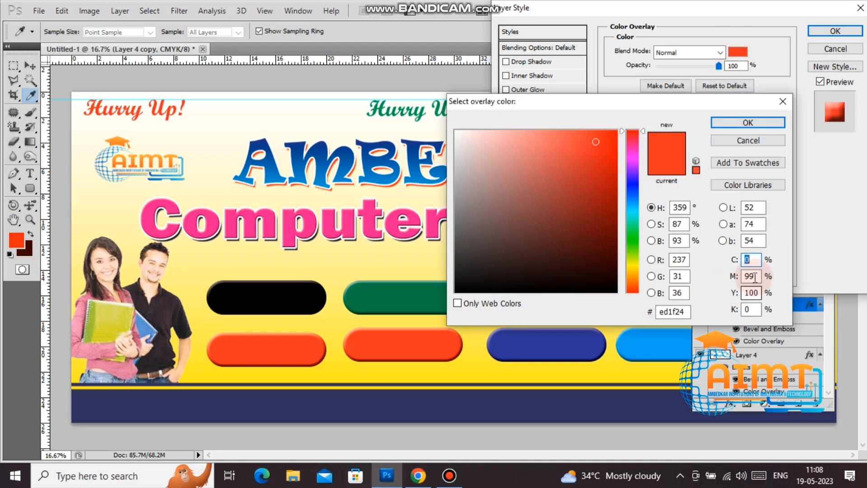
# Step: Enter CMYK 100/100/0/50 for a dark navy overlay colour on Layer 4 copy
pyautogui.click(753, 261)
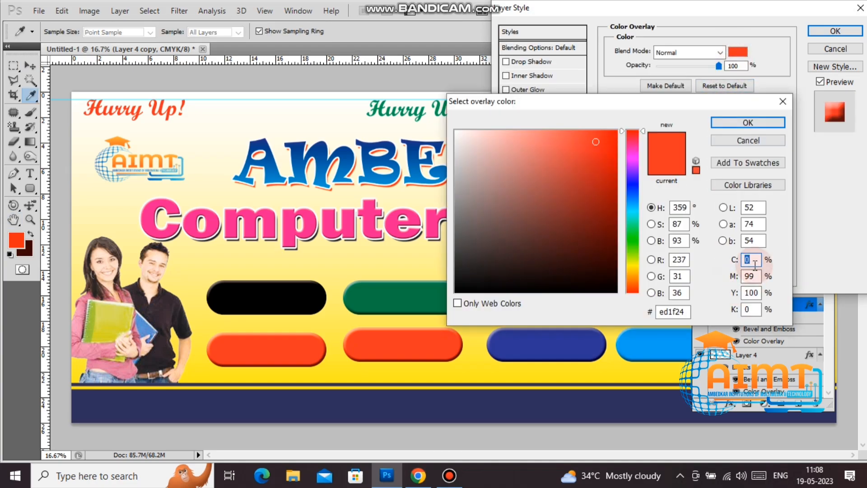
pyautogui.write('50')
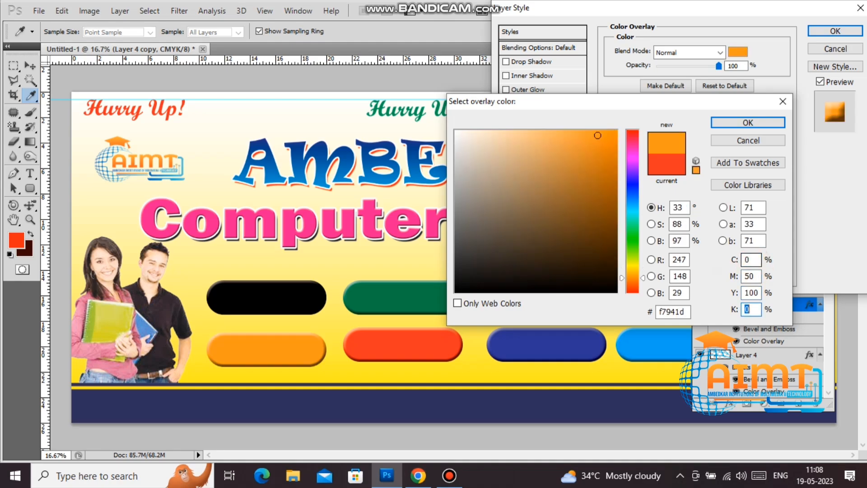
pyautogui.write('30')
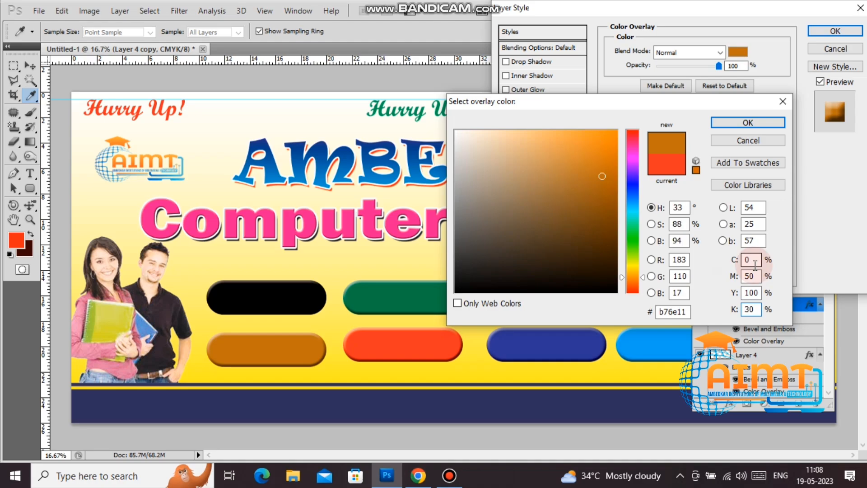
pyautogui.press('BackSpace')
pyautogui.press('BackSpace')
pyautogui.write('1')
pyautogui.hotkey('shift', 'Tab')
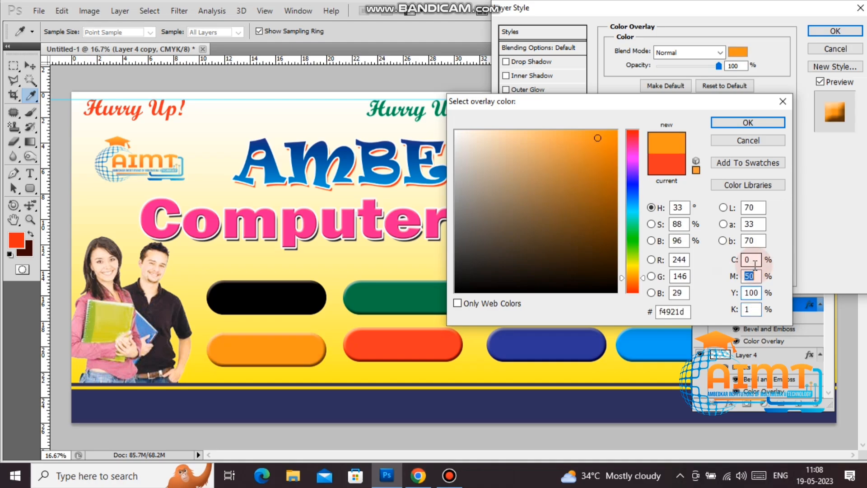
pyautogui.write('100')
pyautogui.hotkey('shift', 'Tab')
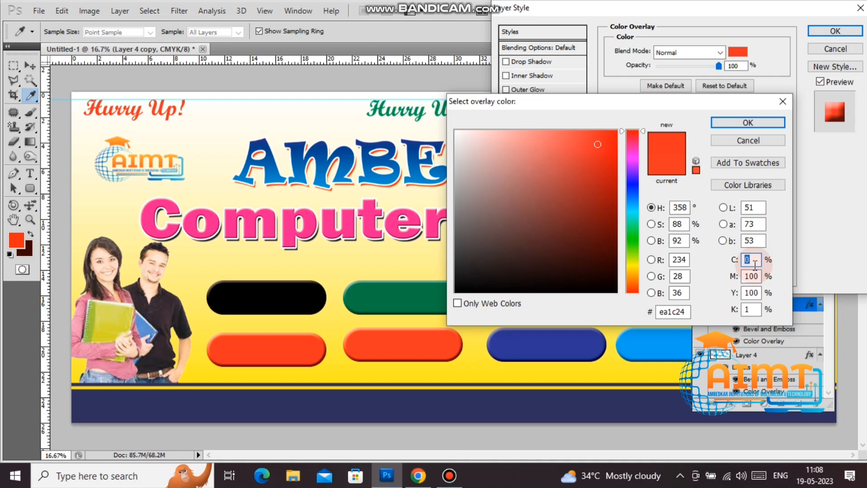
pyautogui.write('50')
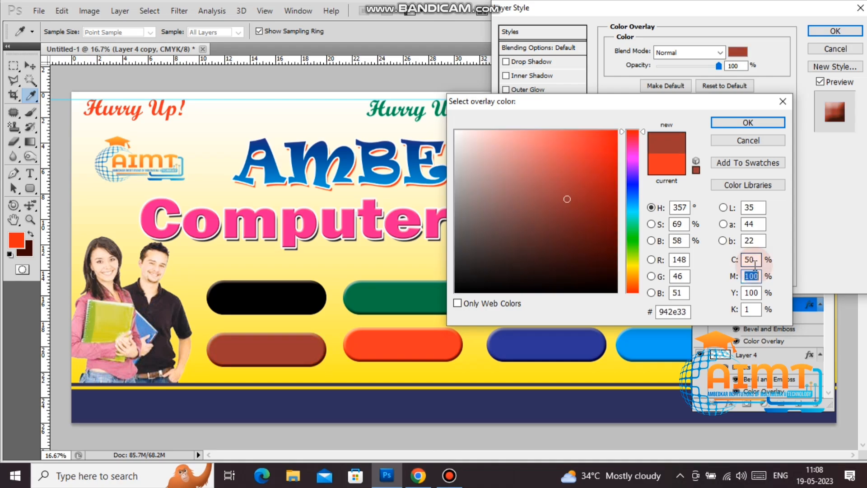
pyautogui.write('0')
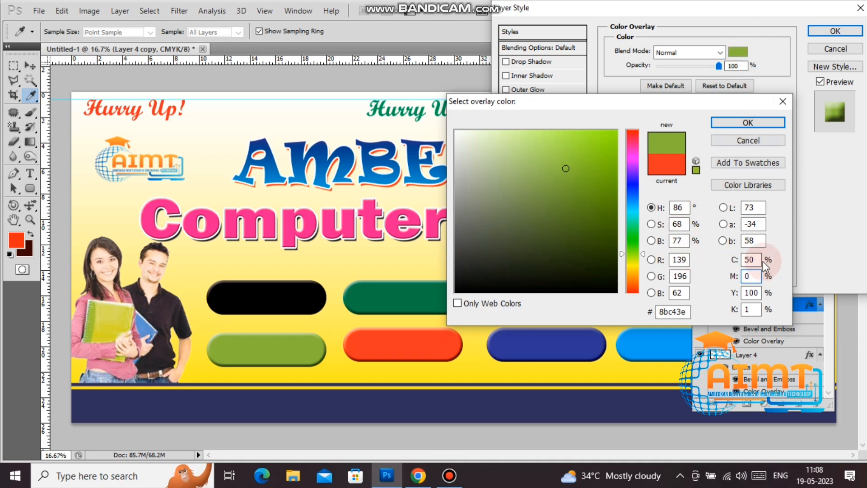
pyautogui.doubleClick(750, 259)
pyautogui.write('100')
pyautogui.press('Tab')
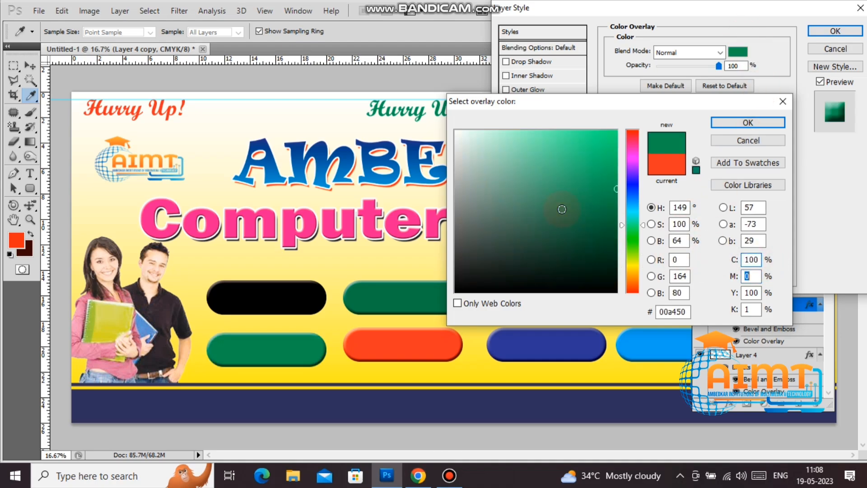
pyautogui.write('100')
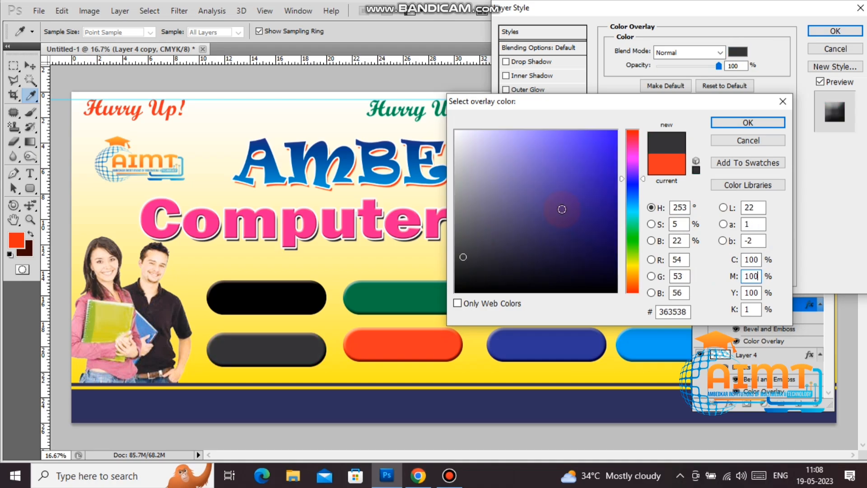
pyautogui.press('Tab')
pyautogui.write('0')
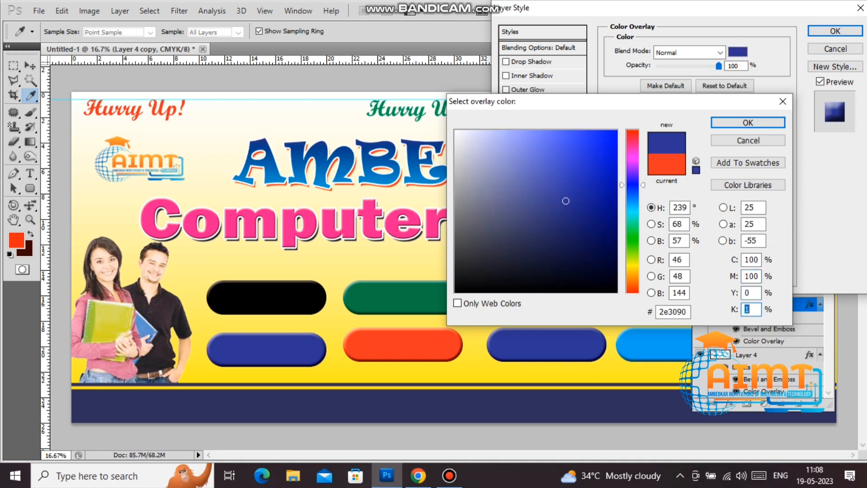
pyautogui.write('50')
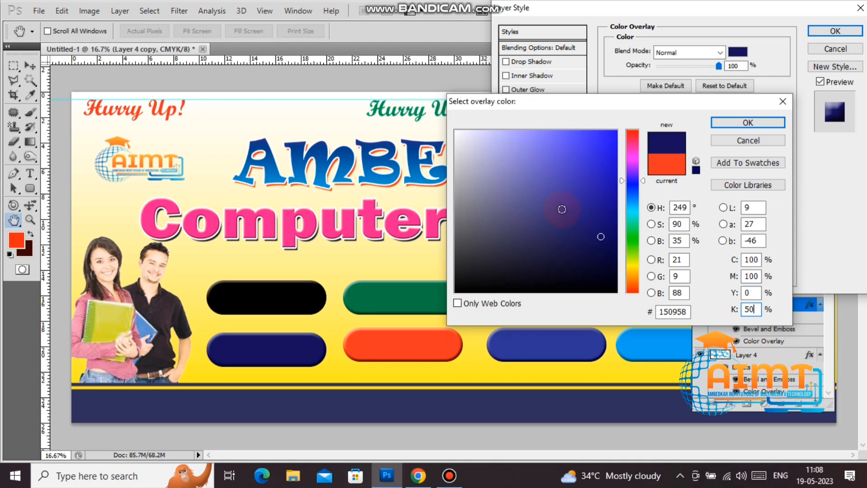
pyautogui.press('Return')
pyautogui.press('Return')
# Step: Write PGDCA in white text, centred on the black top-left pill
pyautogui.press('v')
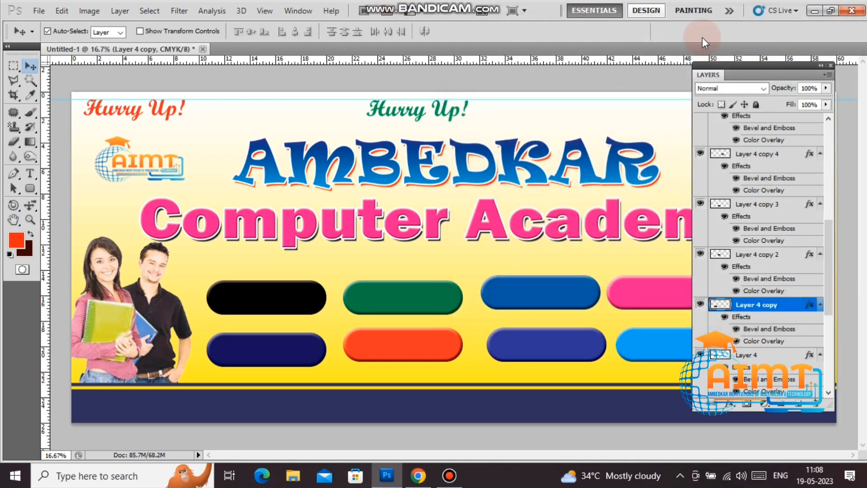
pyautogui.doubleClick(784, 65)
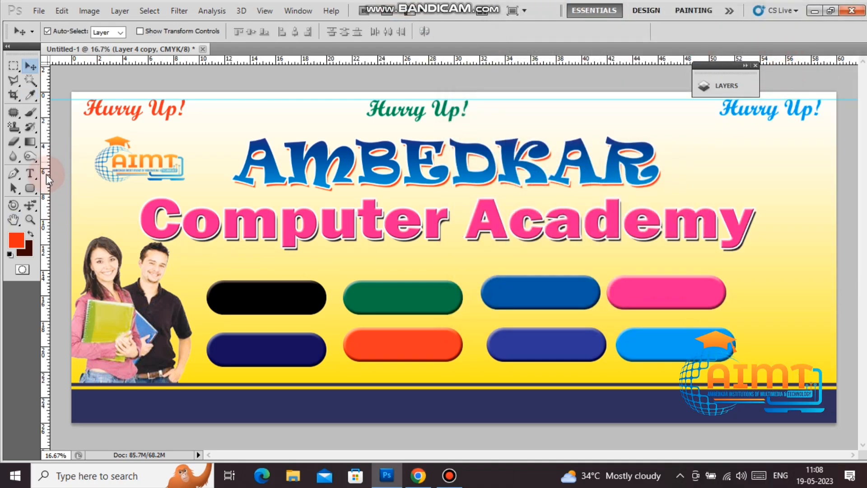
pyautogui.click(34, 173)
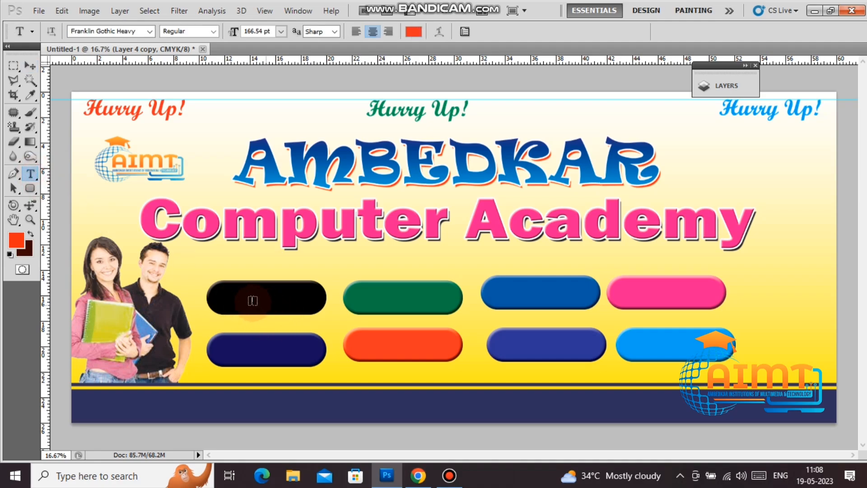
pyautogui.click(273, 305)
pyautogui.write('PGDCA')
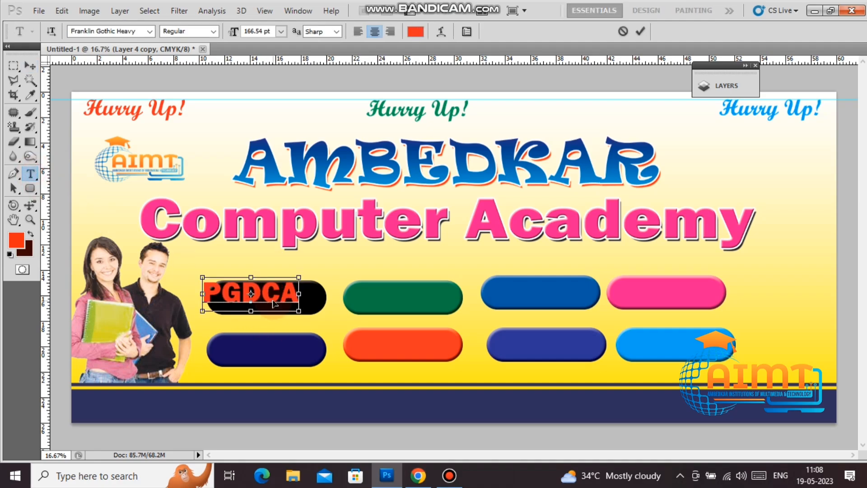
pyautogui.hotkey('ctrl', 'a')
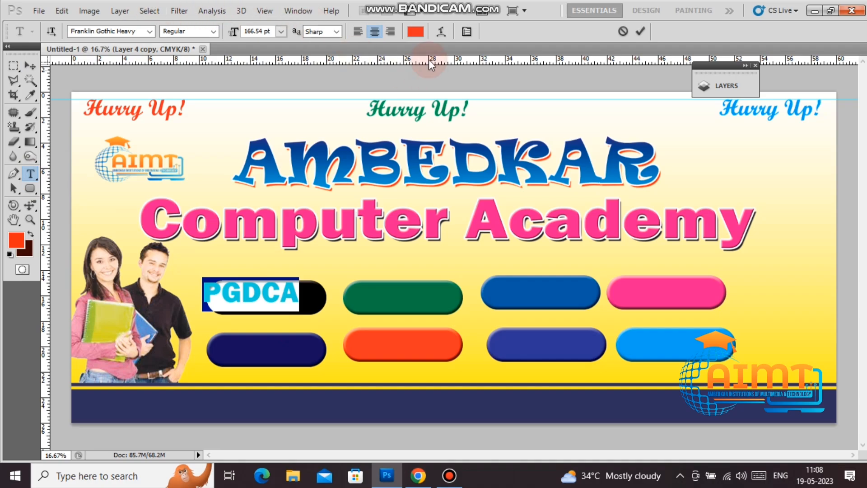
pyautogui.click(416, 32)
pyautogui.moveTo(488, 187); pyautogui.dragTo(450, 75)
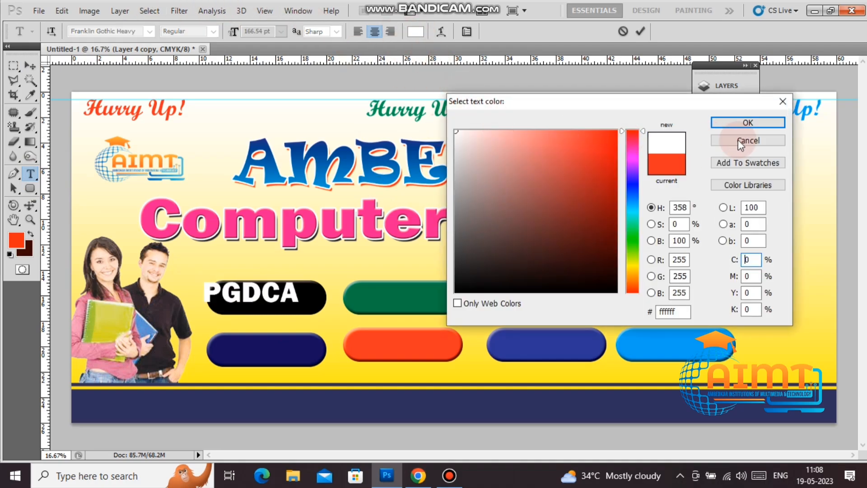
pyautogui.click(748, 123)
pyautogui.click(30, 66)
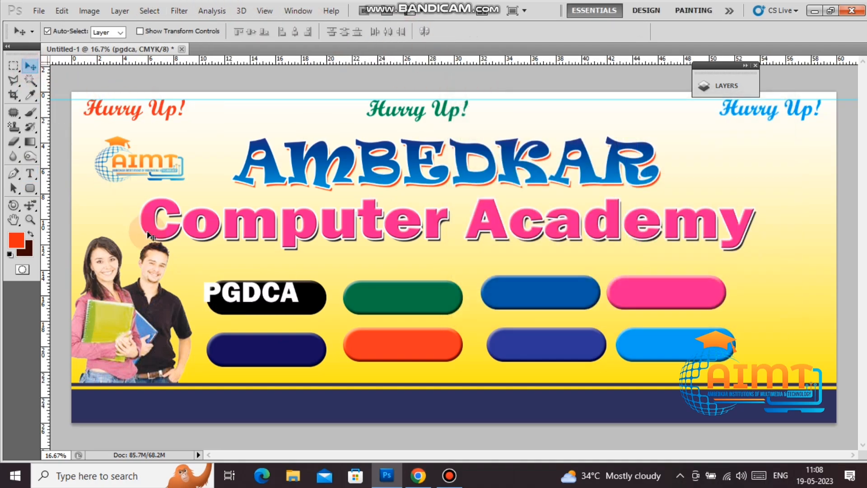
pyautogui.click(269, 294)
pyautogui.moveTo(270, 296); pyautogui.dragTo(426, 304)
# Step: Change the copied label to MDCA and duplicate it onto the blue pill, in front of it
pyautogui.press('t')
pyautogui.click(386, 298)
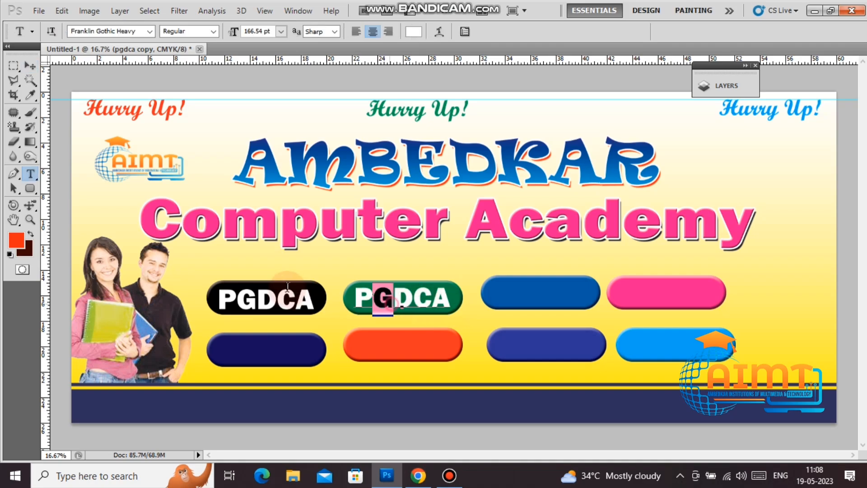
pyautogui.hotkey('ctrl', 'a')
pyautogui.write('MDCA')
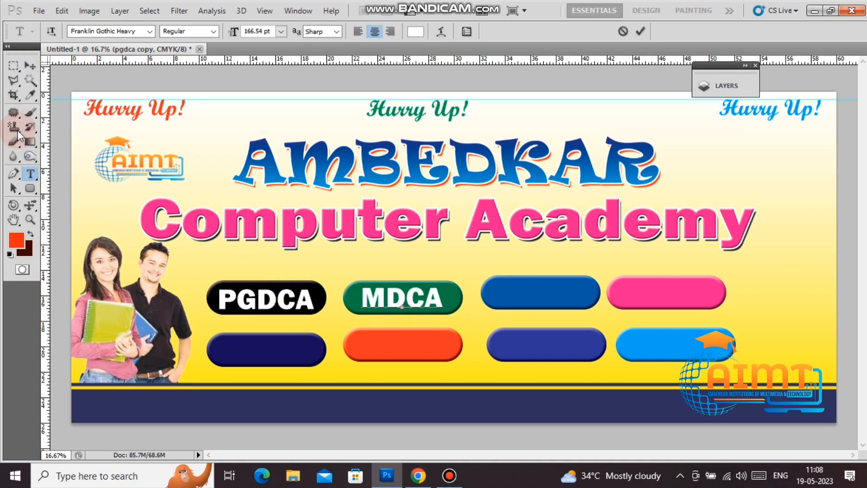
pyautogui.click(30, 65)
pyautogui.rightClick(406, 300)
pyautogui.click(420, 307)
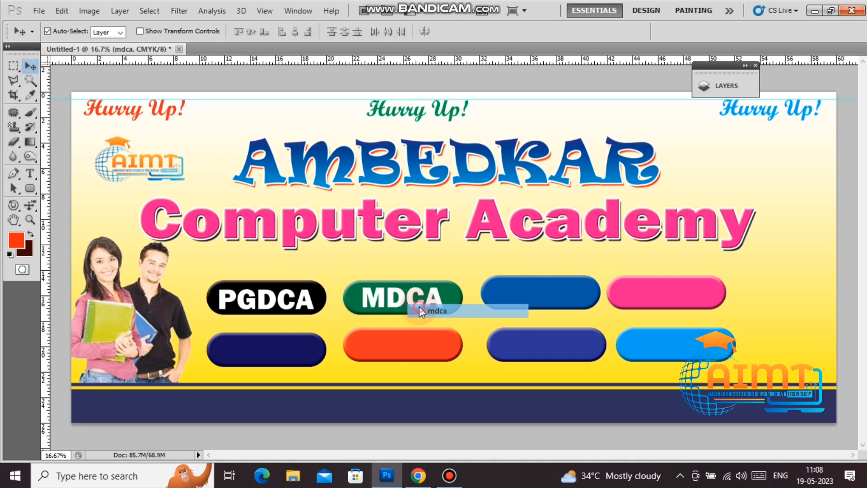
pyautogui.moveTo(414, 296); pyautogui.dragTo(560, 295)
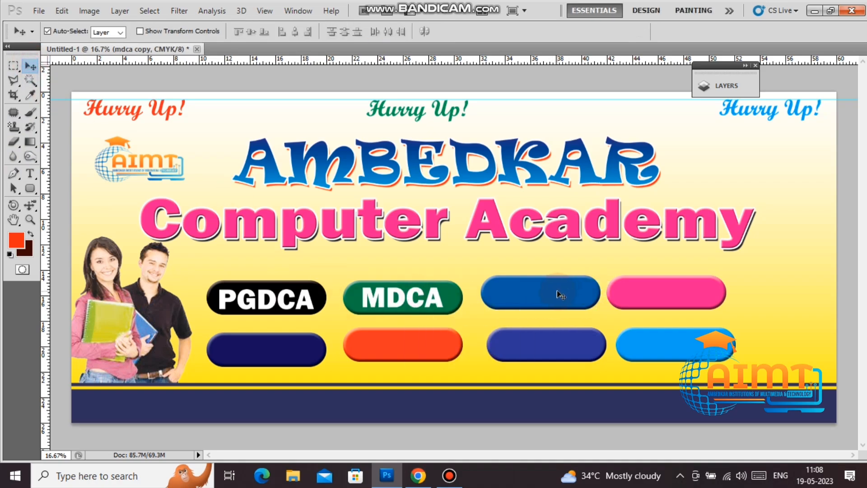
pyautogui.hotkey('ctrl', ']')
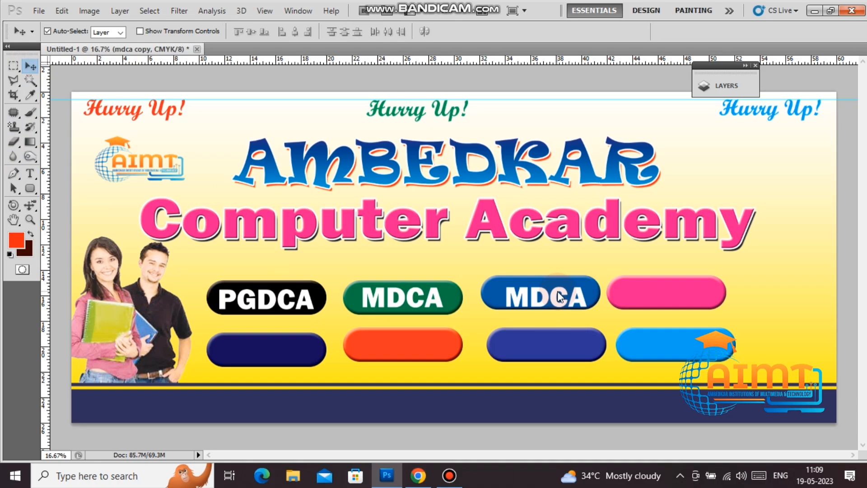
# Step: Retype the blue-pill copy as DCFA, nudge it left, and copy it onto the pink pill
pyautogui.press('t')
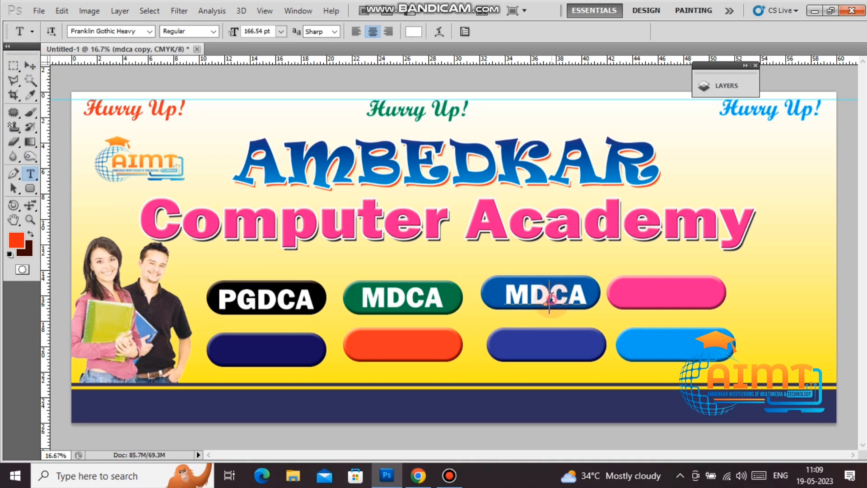
pyautogui.doubleClick(553, 296)
pyautogui.write('DCFA')
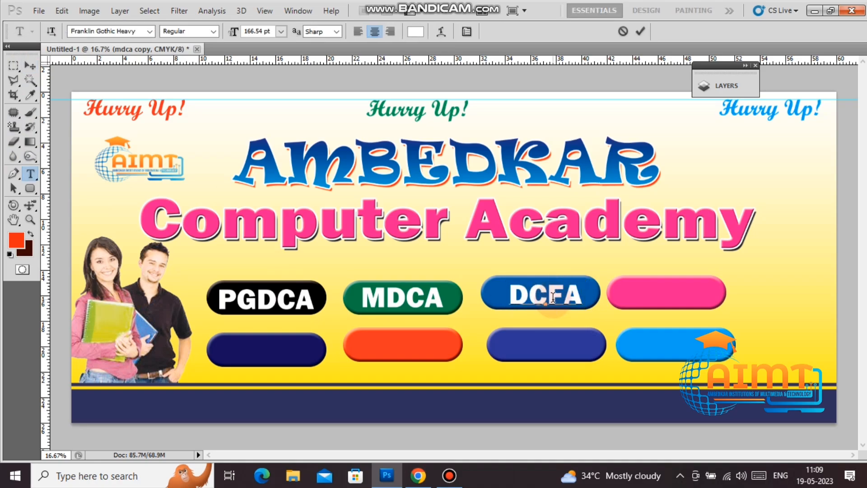
pyautogui.click(30, 66)
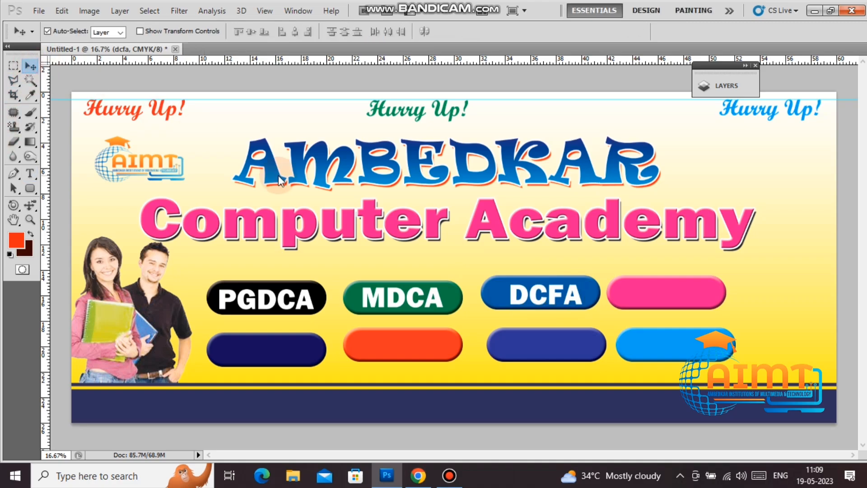
pyautogui.hotkey('shift', 'Left')
pyautogui.hotkey('shift', 'Left')
pyautogui.hotkey('shift', 'Left')
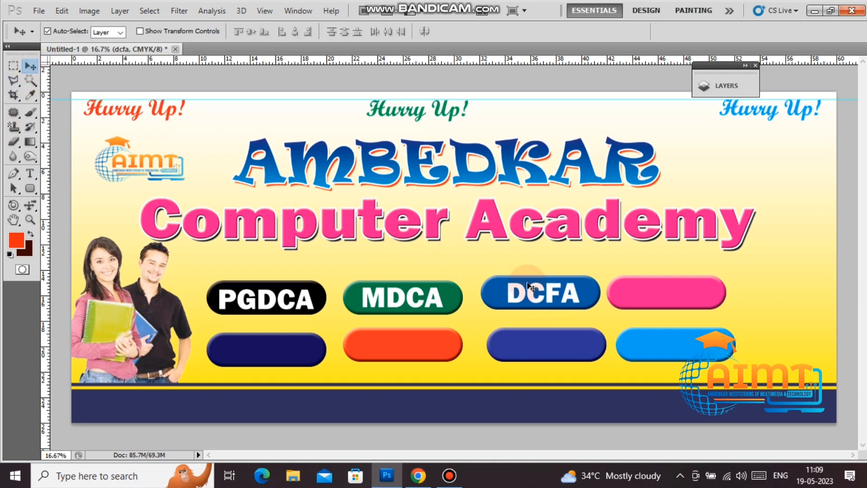
pyautogui.click(566, 298)
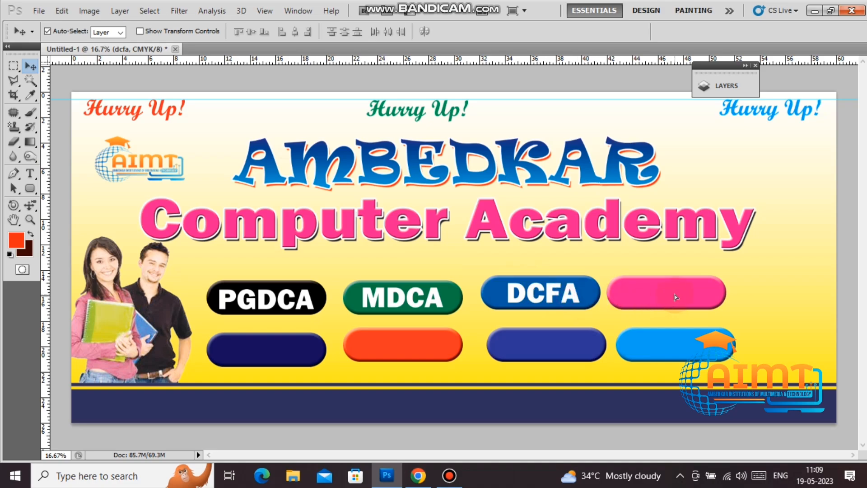
pyautogui.moveTo(677, 297); pyautogui.dragTo(679, 299)
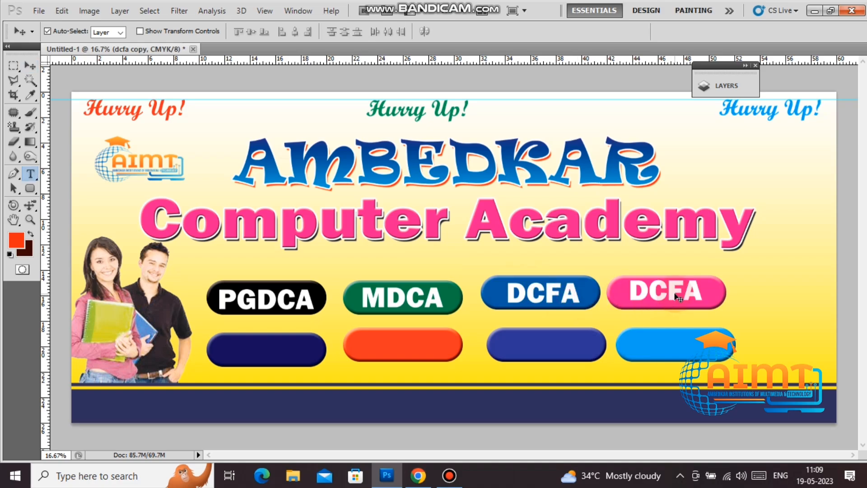
# Step: Retype the pink-pill copy as CCA and copy it onto the light blue pill
pyautogui.doubleClick(672, 291)
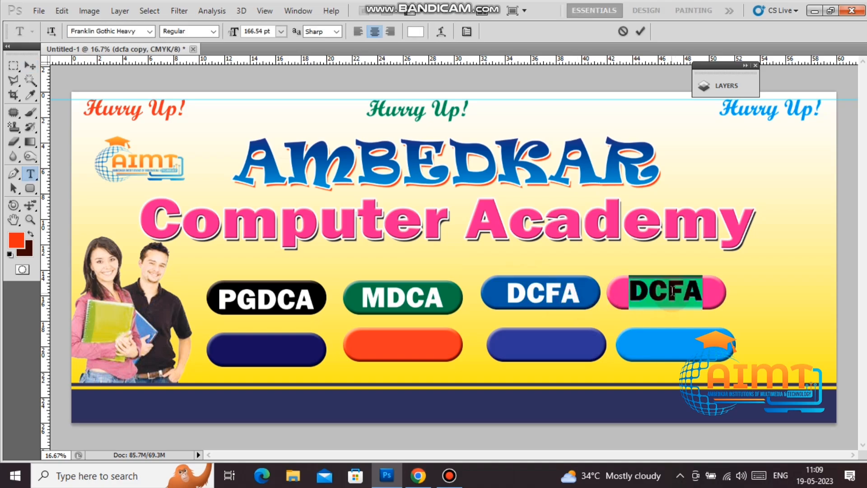
pyautogui.write('CCA')
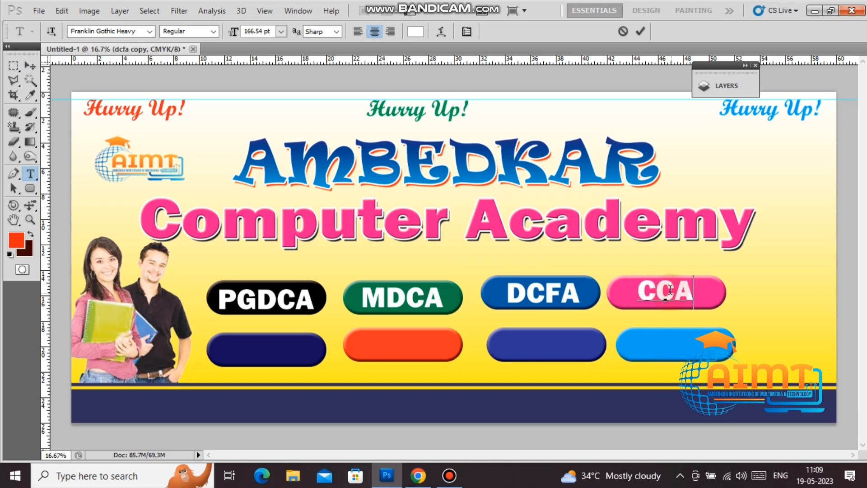
pyautogui.click(29, 66)
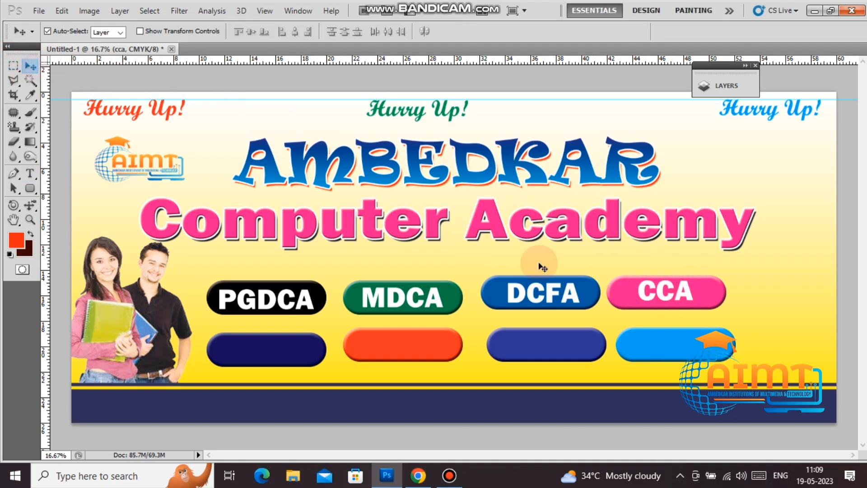
pyautogui.rightClick(670, 293)
pyautogui.click(678, 301)
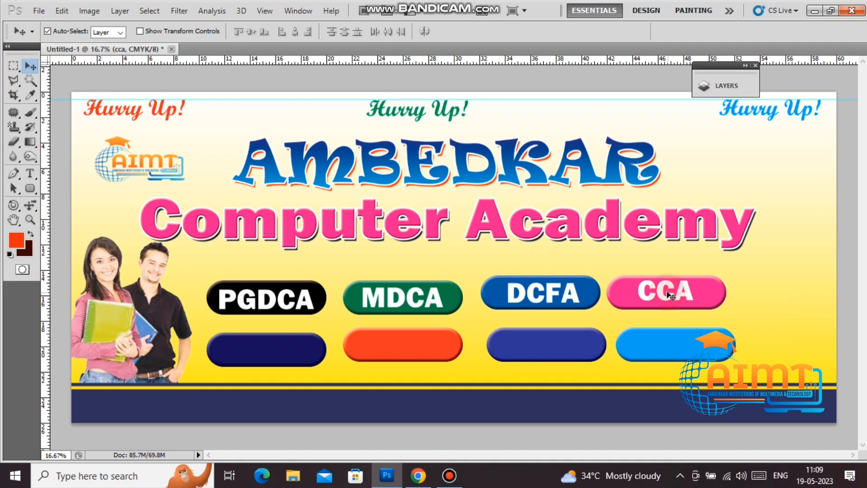
pyautogui.moveTo(667, 292); pyautogui.dragTo(680, 347)
# Step: Retype the light-blue pill's label as DIT and reposition it on its pill
pyautogui.press('t')
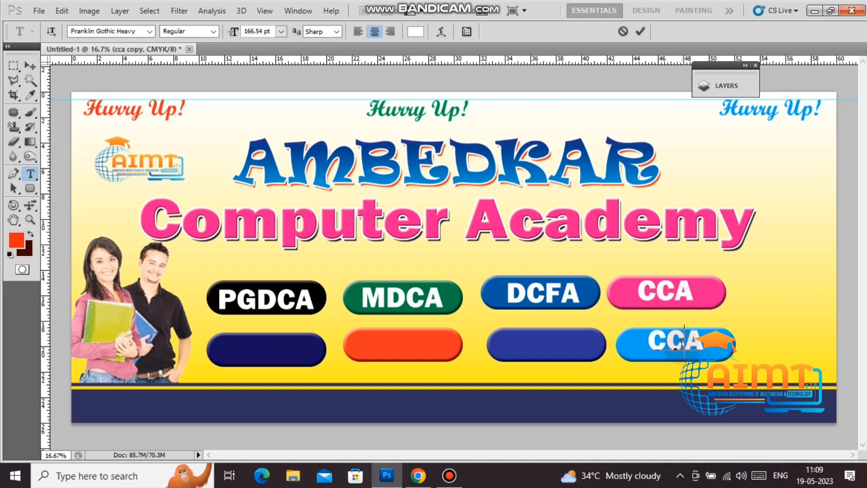
pyautogui.doubleClick(682, 343)
pyautogui.write('DIT')
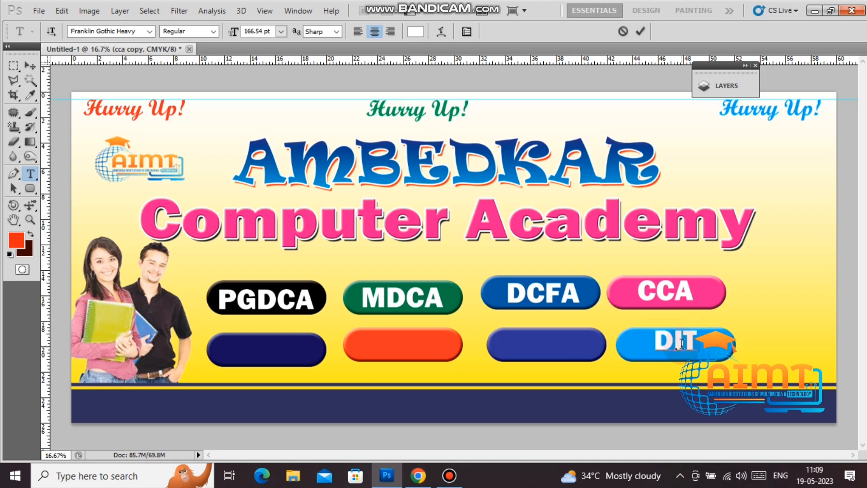
pyautogui.click(30, 66)
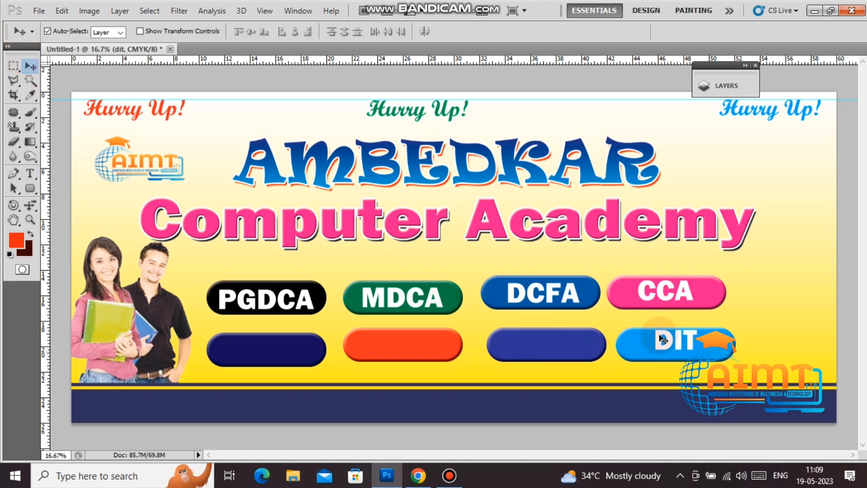
pyautogui.moveTo(667, 341); pyautogui.dragTo(518, 348)
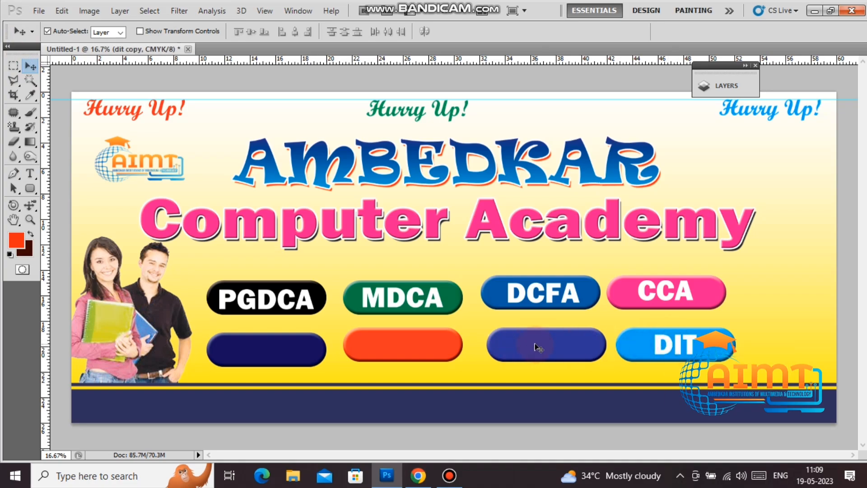
# Step: Retype the next copy as DMA and copy it onto the orange button
pyautogui.press('t')
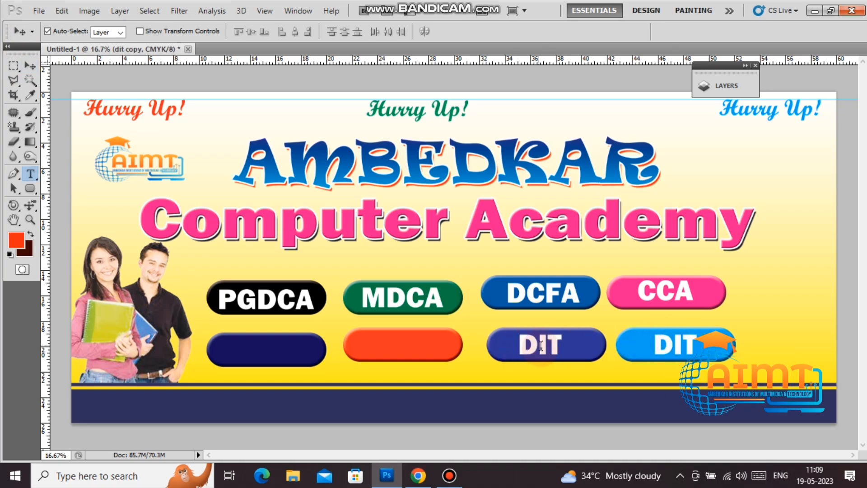
pyautogui.doubleClick(542, 346)
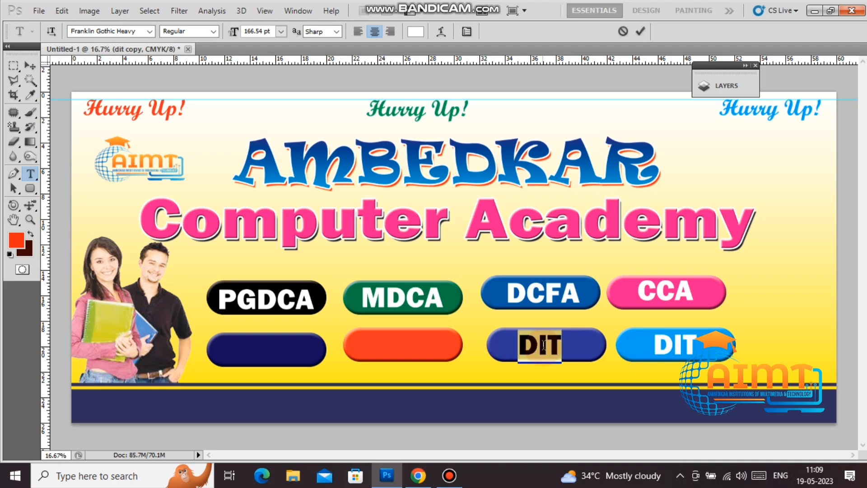
pyautogui.write('DM')
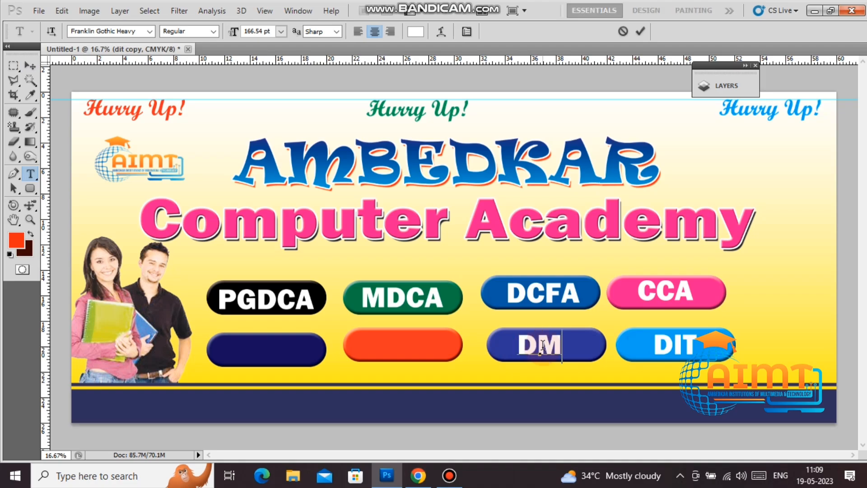
pyautogui.write('A')
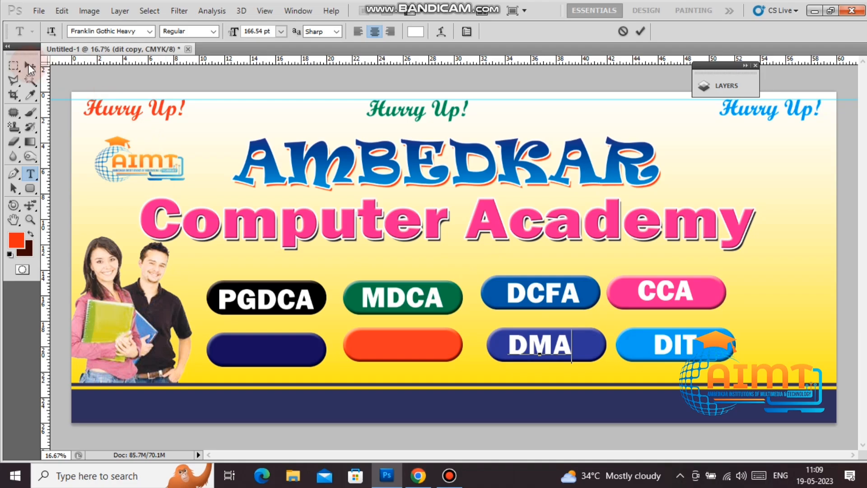
pyautogui.click(32, 68)
pyautogui.rightClick(527, 348)
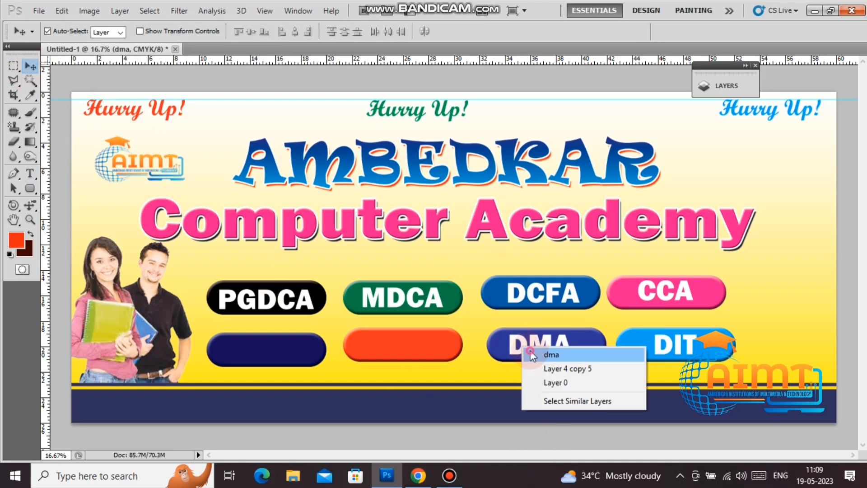
pyautogui.click(529, 353)
pyautogui.moveTo(528, 352); pyautogui.dragTo(384, 355)
# Step: Label the orange button 'Tally' and stretch it wider to fill the button
pyautogui.press('t')
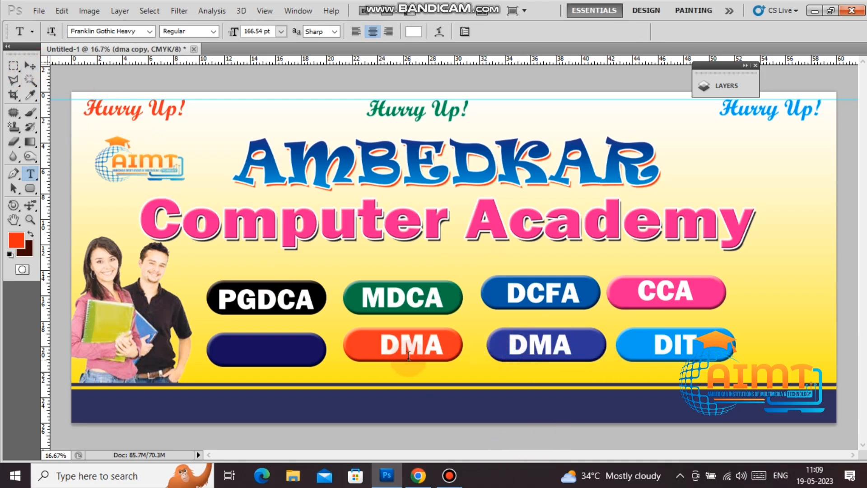
pyautogui.doubleClick(408, 350)
pyautogui.write('TA')
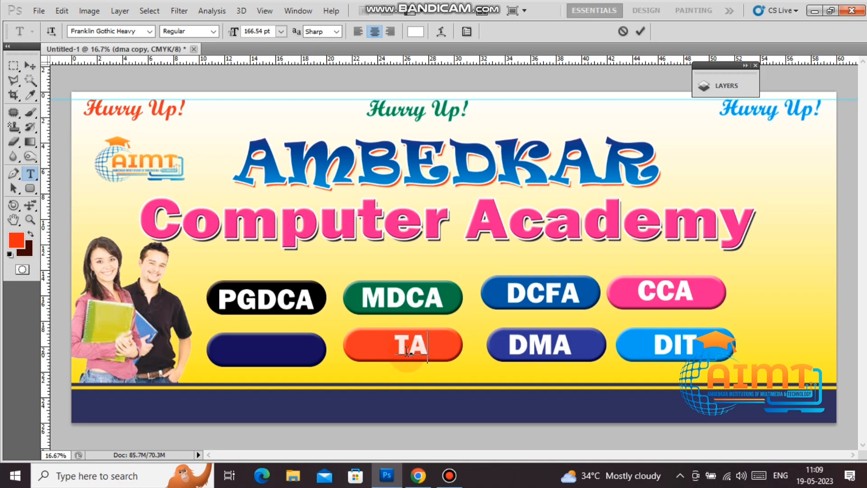
pyautogui.write('LLY')
pyautogui.hotkey('shift', 'Left')
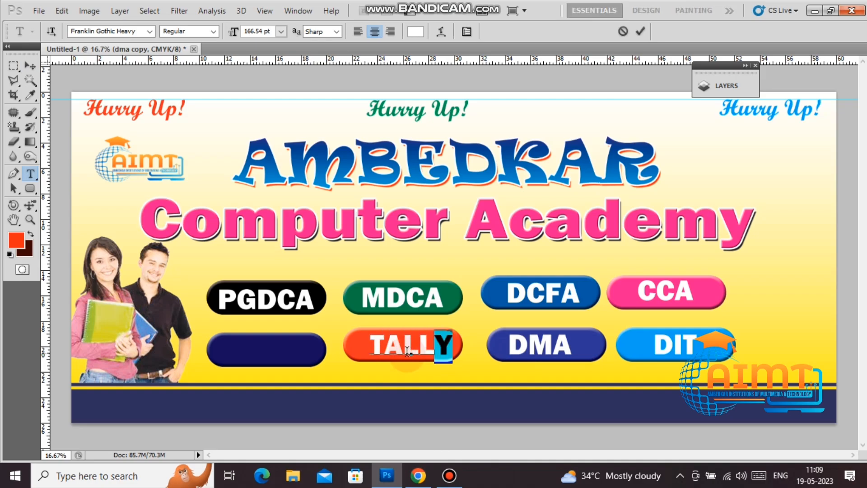
pyautogui.hotkey('shift', 'Left')
pyautogui.hotkey('shift', 'Left')
pyautogui.hotkey('shift', 'Left')
pyautogui.hotkey('ctrl', 'shift', 'k')
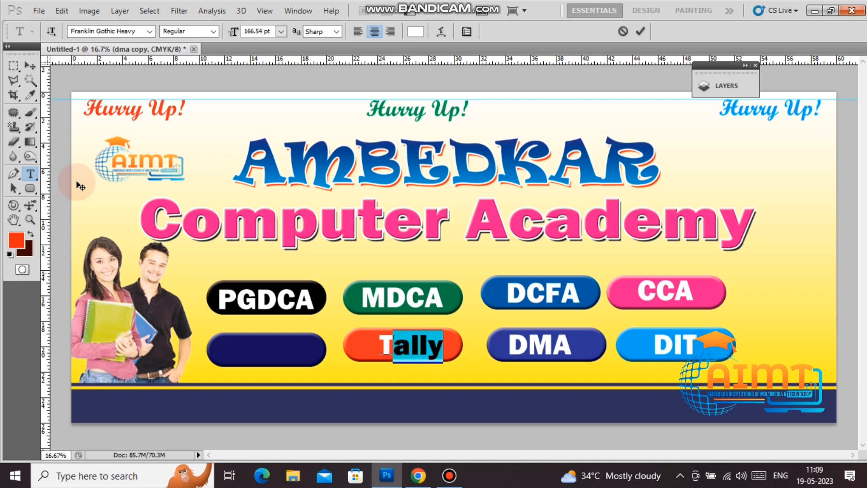
pyautogui.click(35, 64)
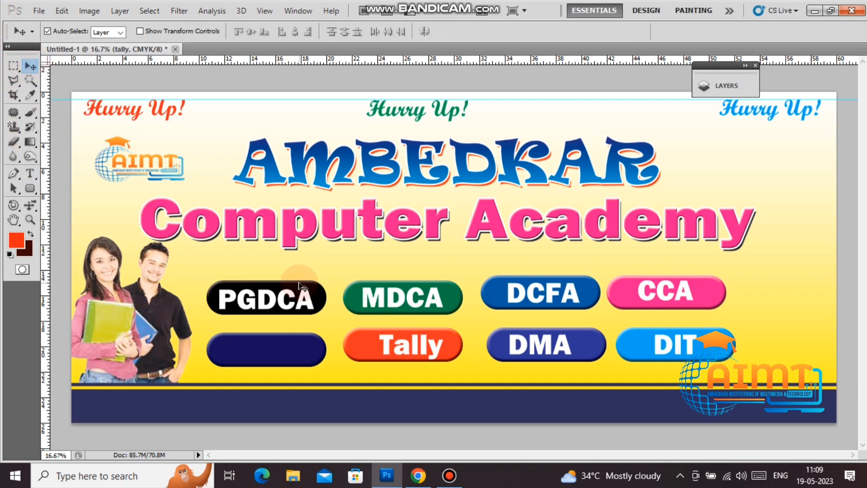
pyautogui.hotkey('ctrl', 't')
pyautogui.moveTo(383, 347); pyautogui.dragTo(363, 347)
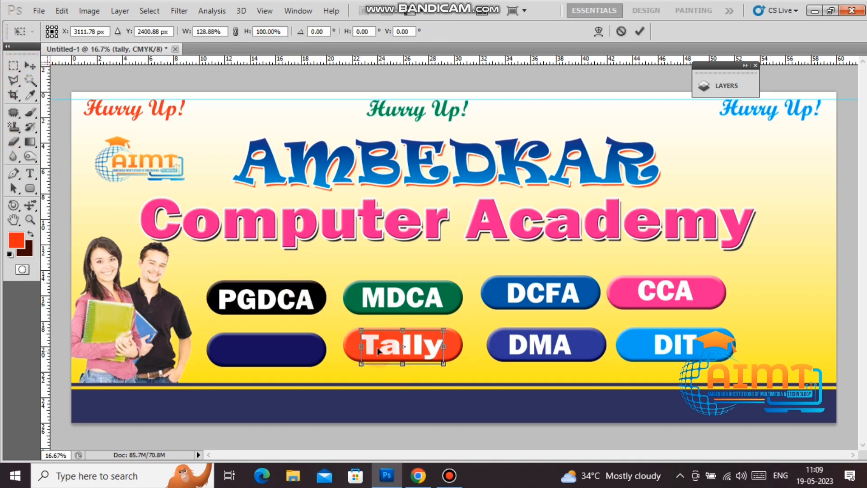
pyautogui.press('Return')
# Step: Copy the label onto the navy button, retype it as PGDM, and narrow it to 88% width
pyautogui.rightClick(381, 345)
pyautogui.click(397, 349)
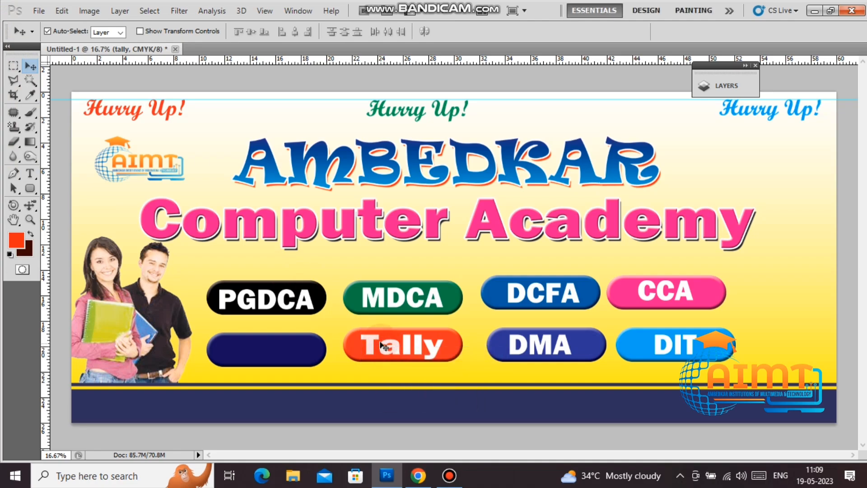
pyautogui.moveTo(384, 347); pyautogui.dragTo(246, 352)
pyautogui.press('t')
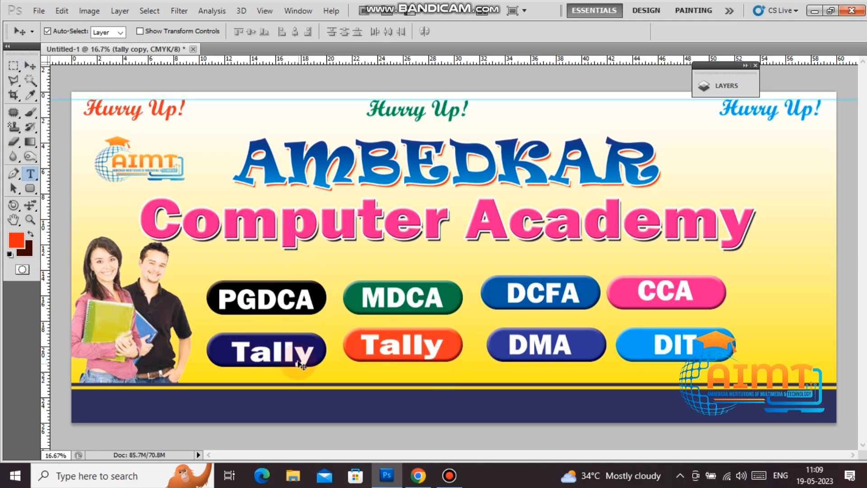
pyautogui.click(296, 357)
pyautogui.hotkey('ctrl', 'a')
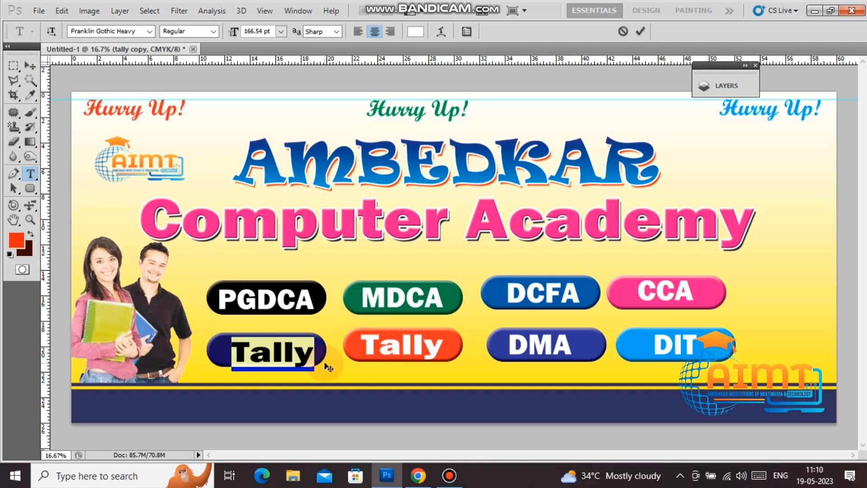
pyautogui.write('PGD')
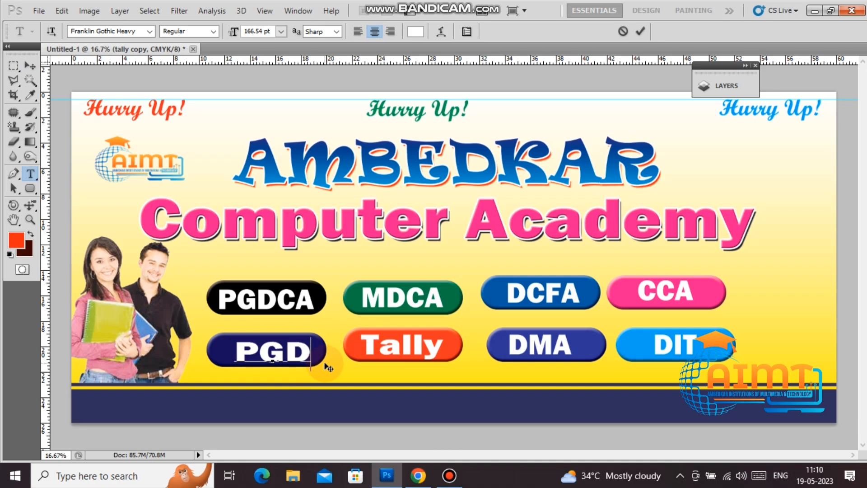
pyautogui.write('M')
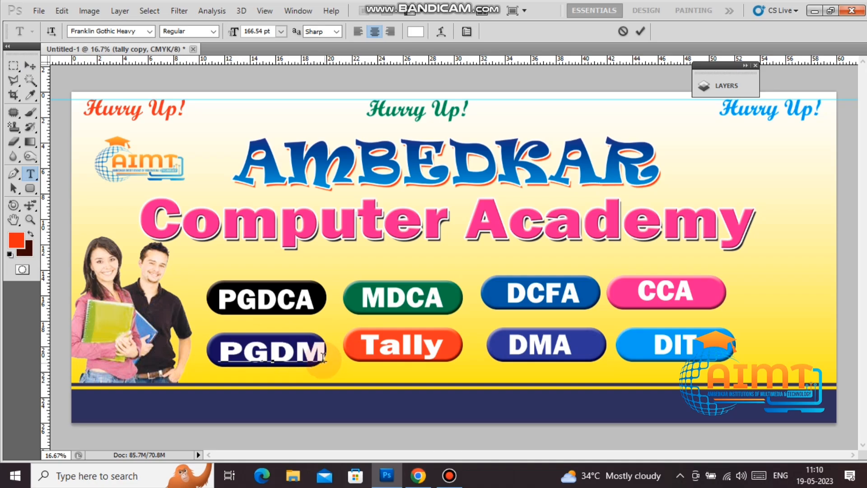
pyautogui.click(30, 65)
pyautogui.hotkey('ctrl', 't')
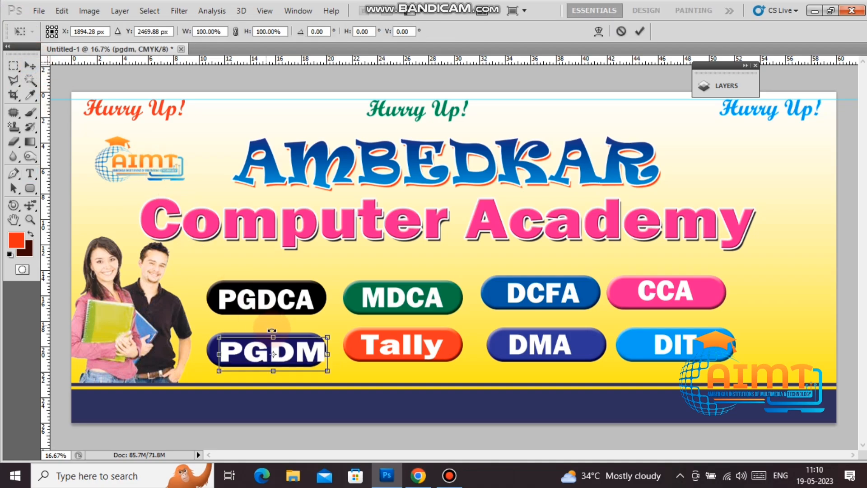
pyautogui.moveTo(324, 355); pyautogui.dragTo(307, 349)
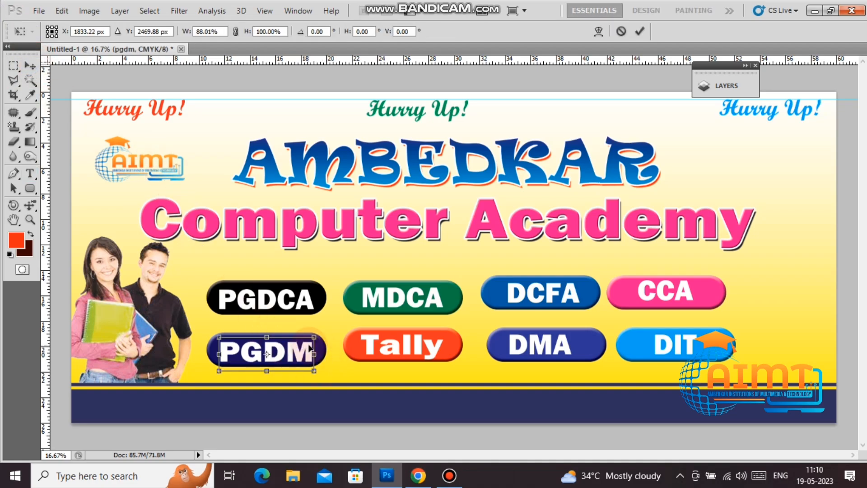
pyautogui.press('Return')
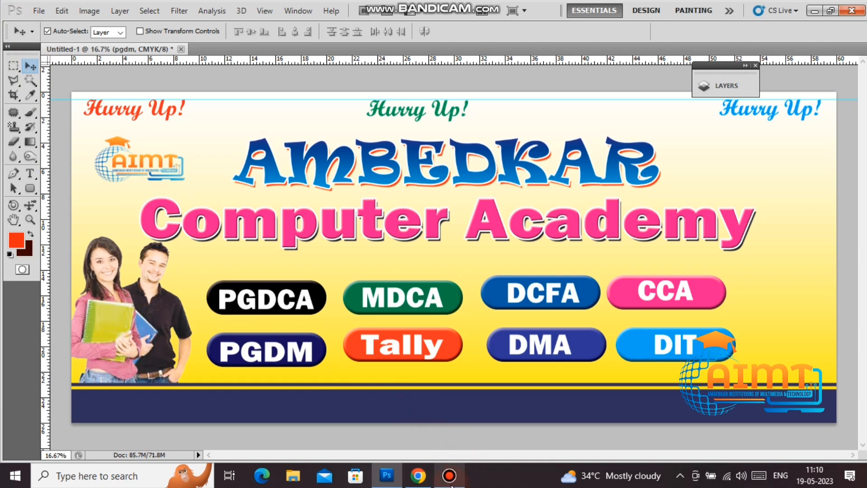
# Step: Type the institute's address and mobile number as a text line on the navy footer strip
pyautogui.click(451, 485)
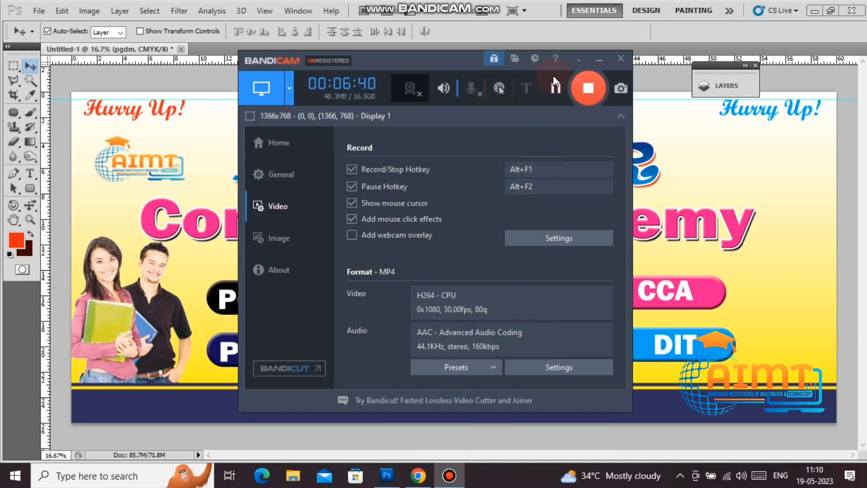
pyautogui.click(582, 63)
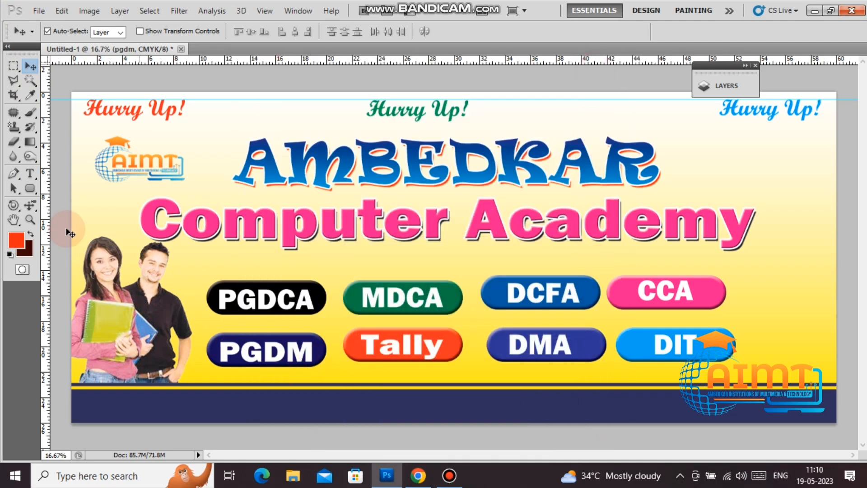
pyautogui.click(31, 174)
pyautogui.click(193, 406)
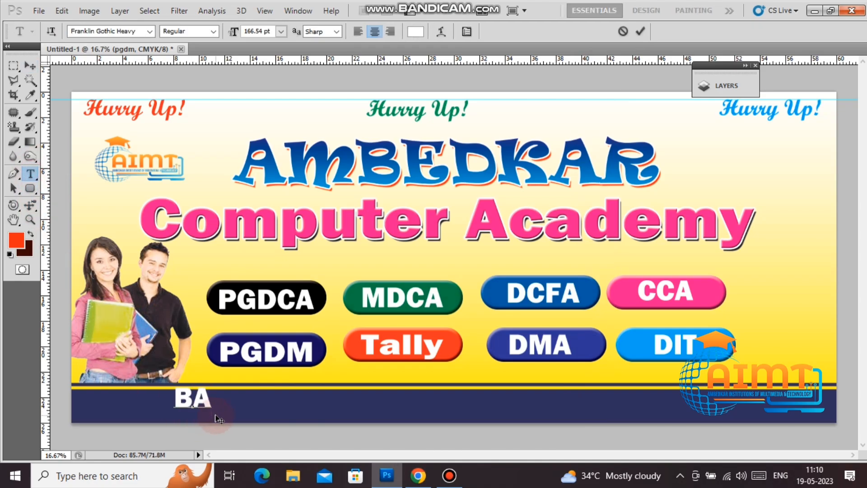
pyautogui.write('BARAMI')
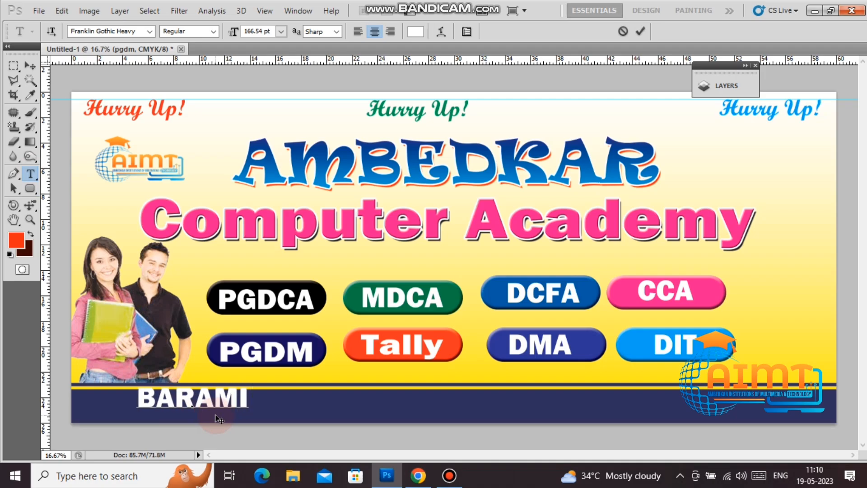
pyautogui.write('LE,KAMARDA')
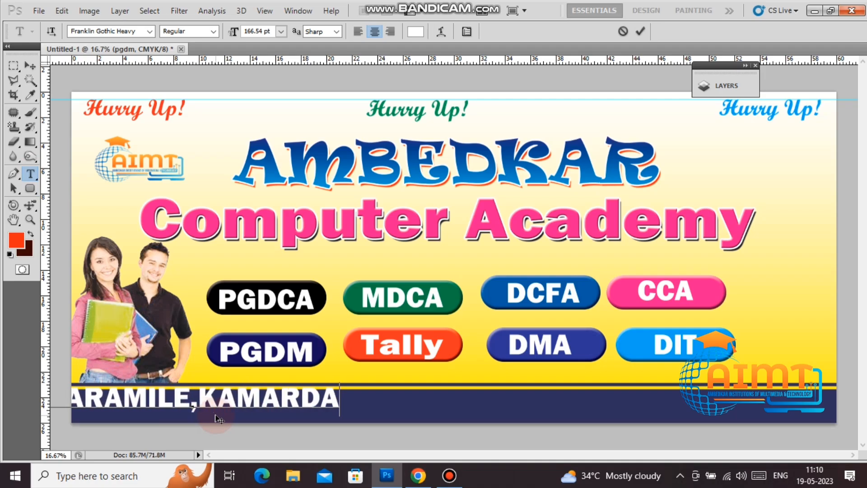
pyautogui.write(' MO')
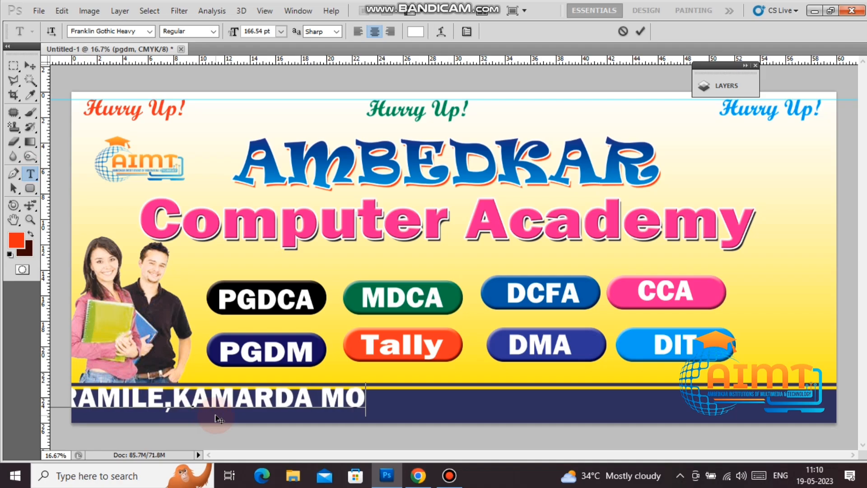
pyautogui.press('BackSpace')
pyautogui.press('BackSpace')
pyautogui.press('BackSpace')
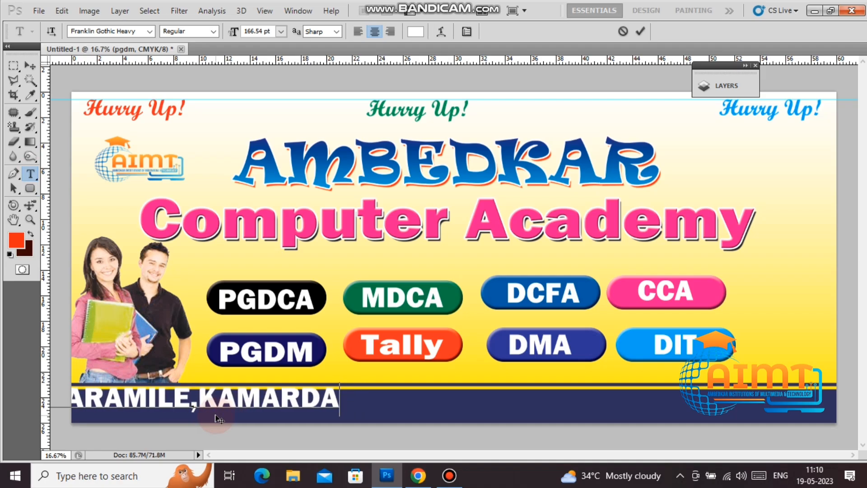
pyautogui.write(',MOB')
pyautogui.hotkey('shift', 'Left')
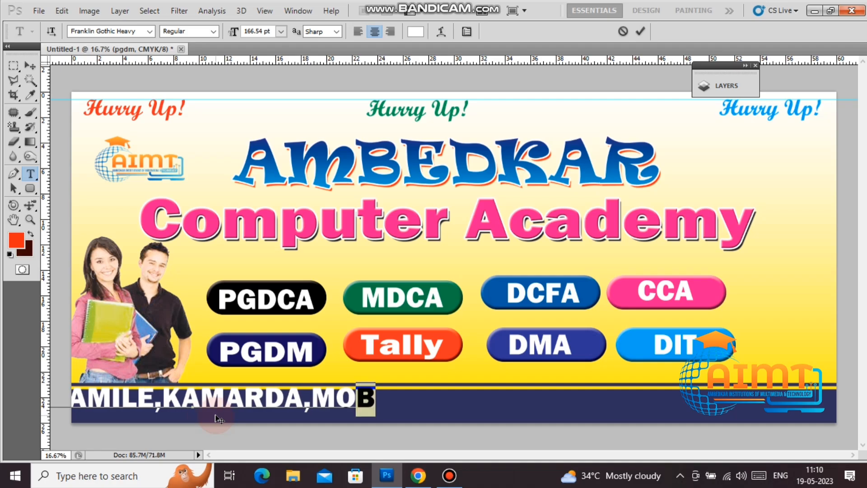
pyautogui.hotkey('shift', 'Left')
pyautogui.press('ctrl')
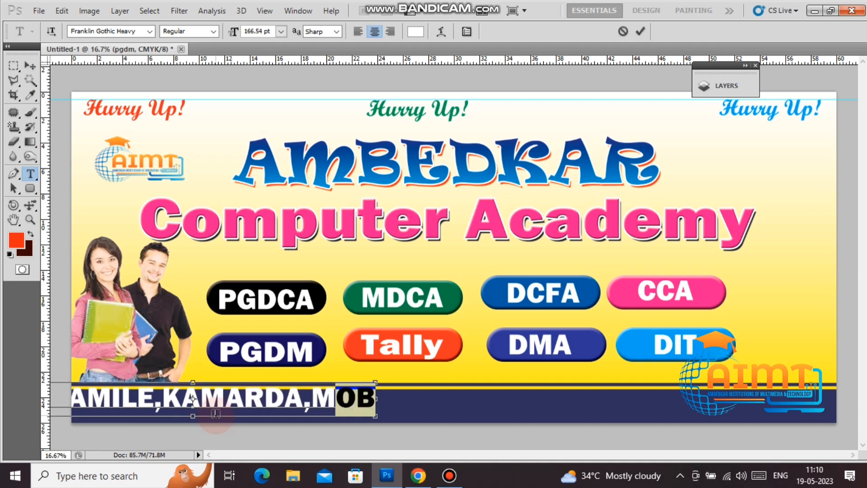
pyautogui.hotkey('ctrl', 'shift', 'k')
pyautogui.press('Right')
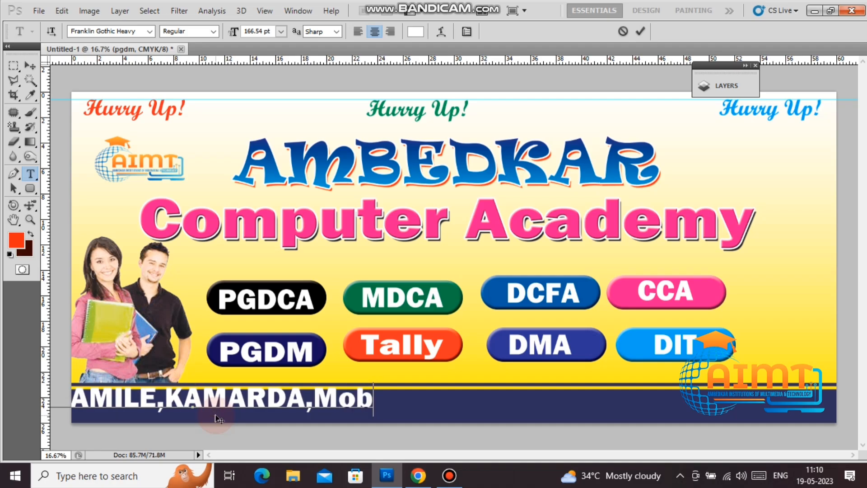
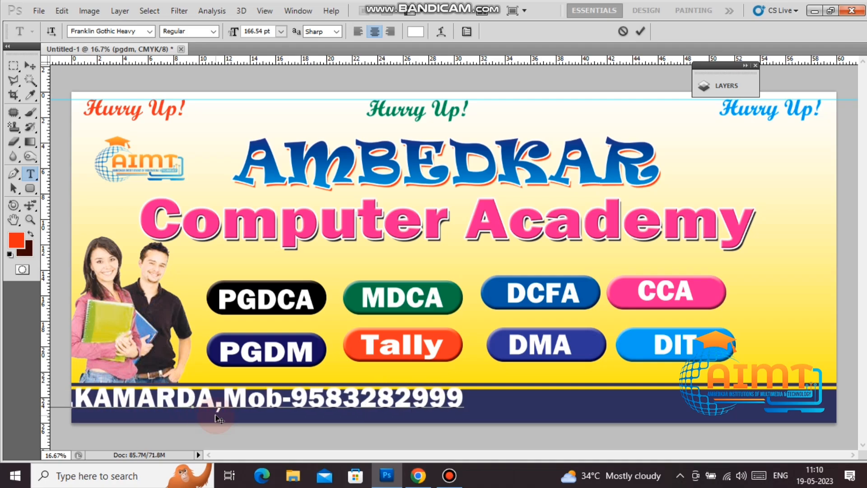
# Step: Centre the address line on the footer and stretch it to about 131.75% width
pyautogui.click(32, 67)
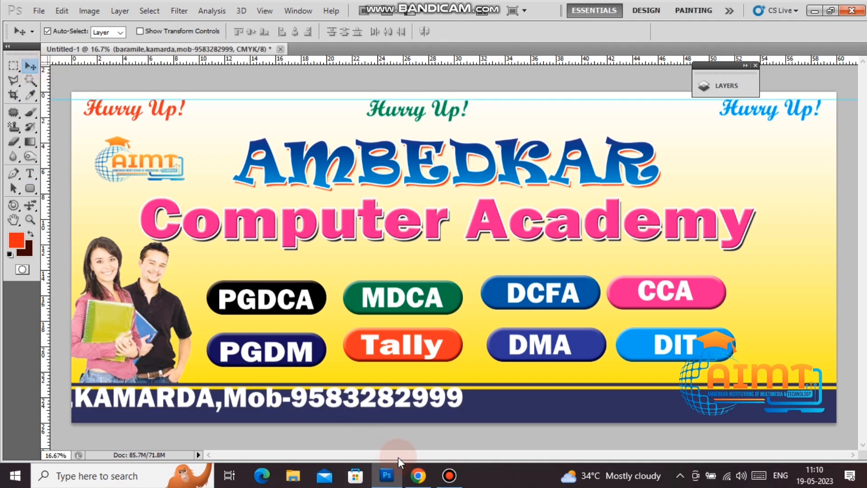
pyautogui.moveTo(420, 406); pyautogui.dragTo(554, 416)
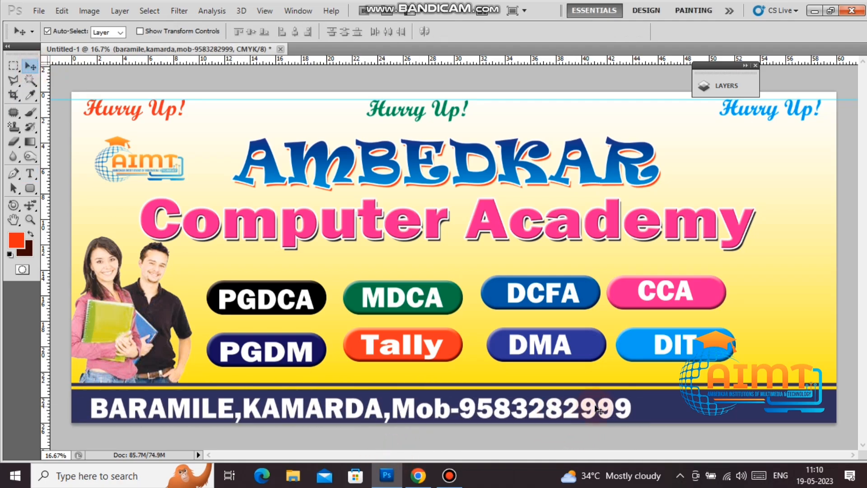
pyautogui.hotkey('ctrl', 't')
pyautogui.moveTo(631, 410); pyautogui.dragTo(806, 419)
pyautogui.press('Return')
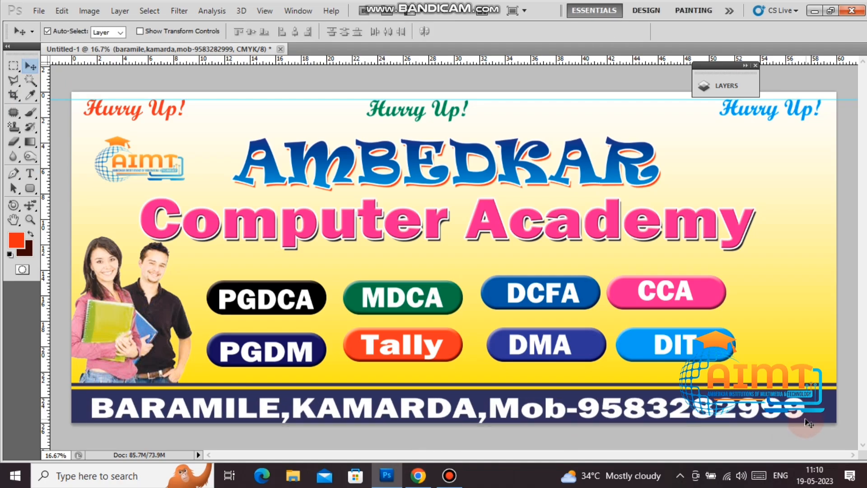
# Step: Search Google Images for 'computer image' and browse the results, including the laptop filter
pyautogui.click(418, 476)
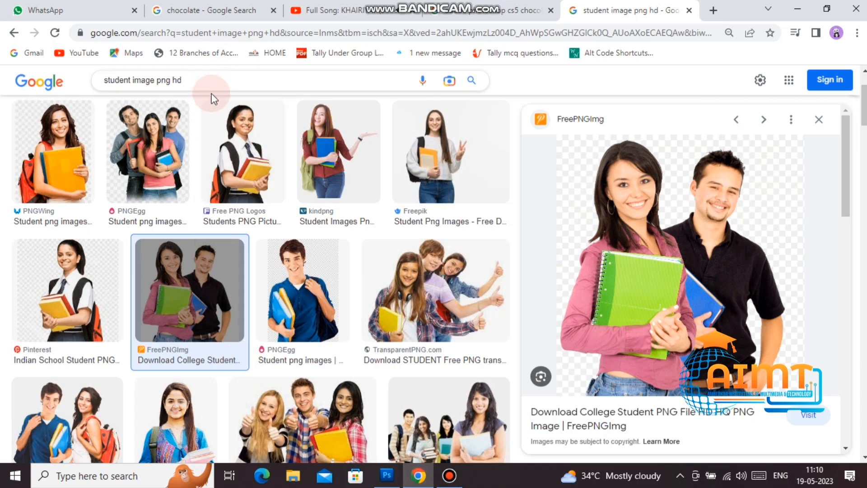
pyautogui.moveTo(207, 85); pyautogui.dragTo(1, 55)
pyautogui.write('comp')
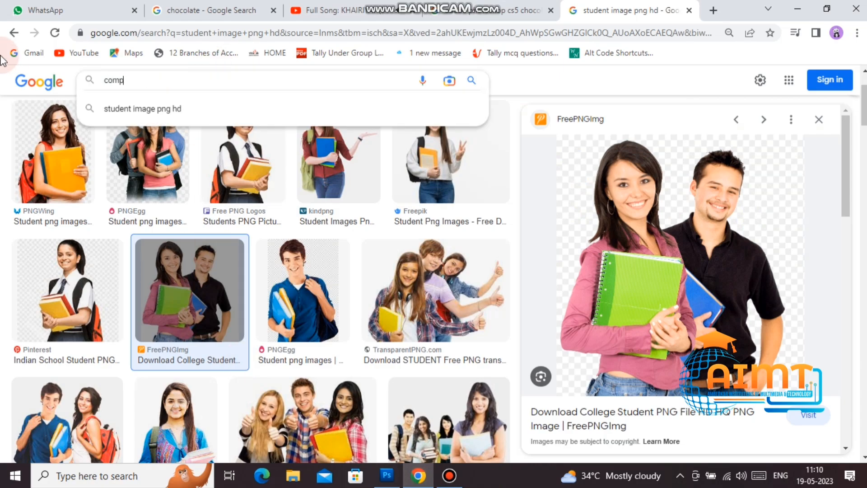
pyautogui.write('uter')
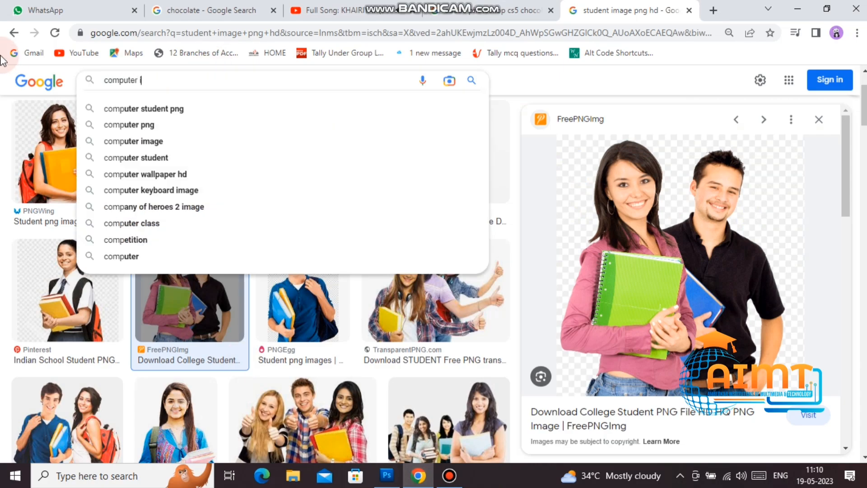
pyautogui.write(' image')
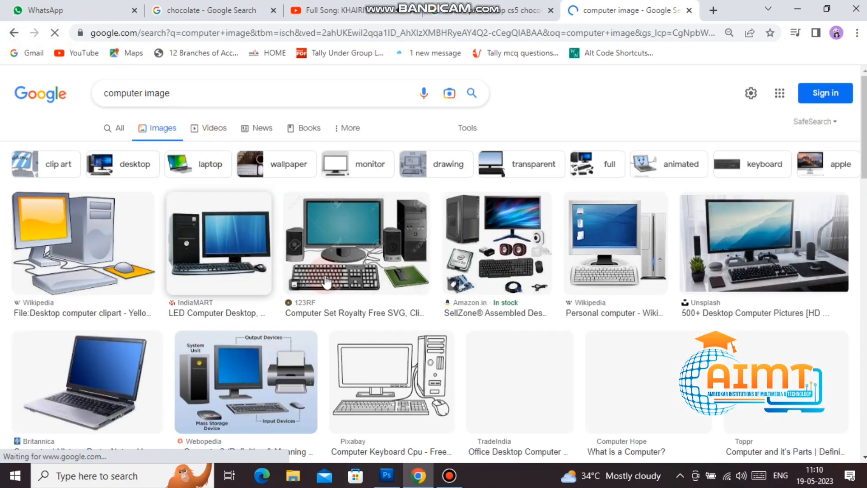
pyautogui.scroll(-3, 424, 259)
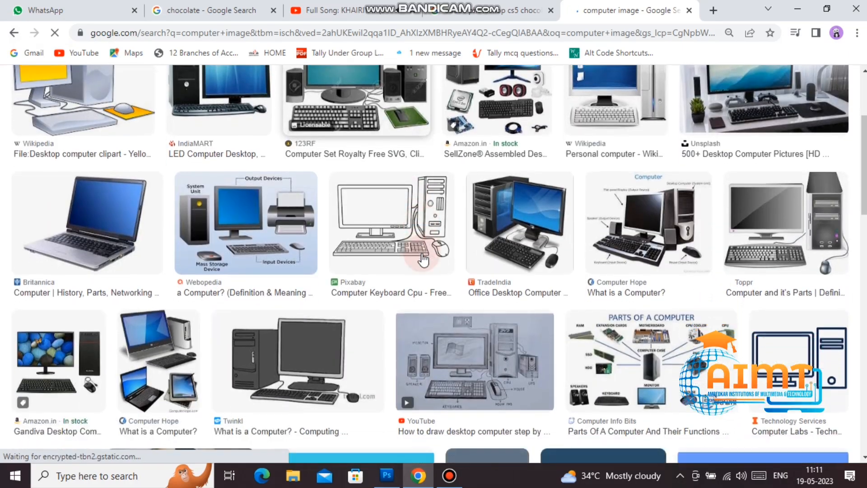
pyautogui.scroll(-5, 423, 260)
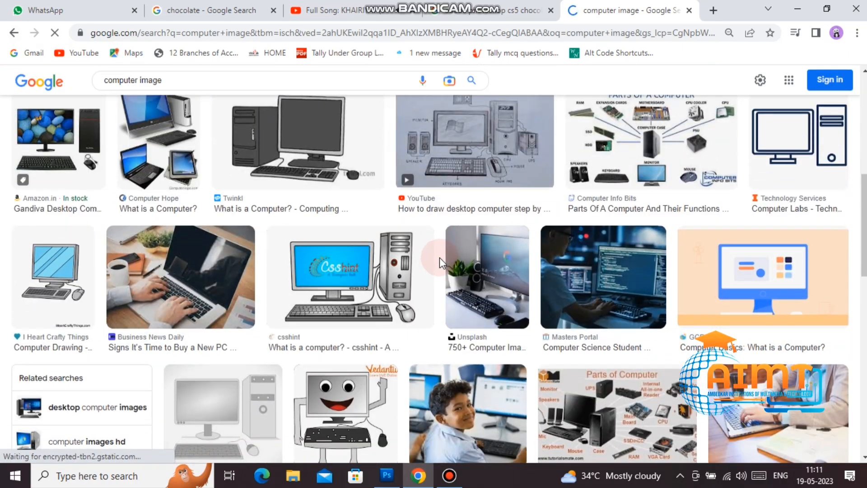
pyautogui.scroll(-12, 542, 311)
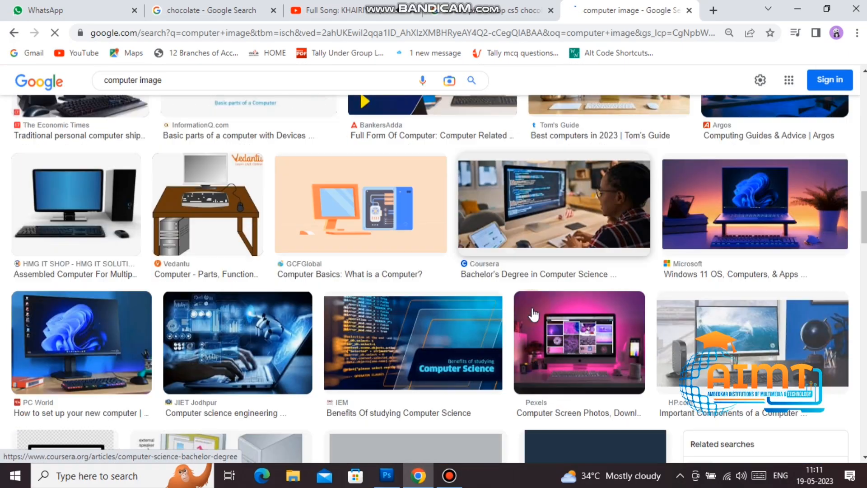
pyautogui.scroll(-3, 517, 310)
pyautogui.scroll(20, 517, 309)
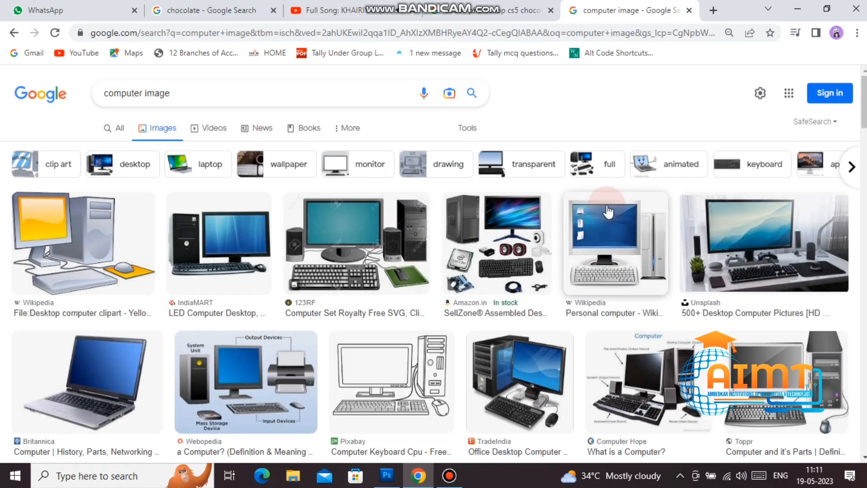
pyautogui.click(210, 167)
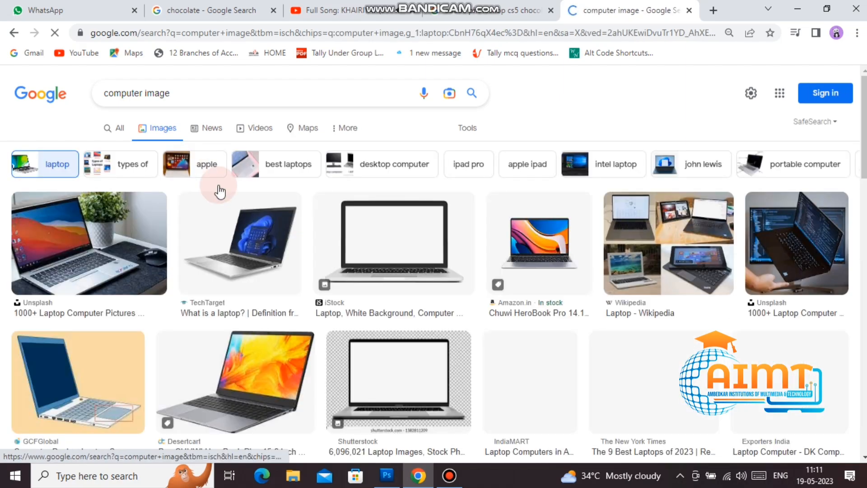
pyautogui.scroll(-1, 639, 357)
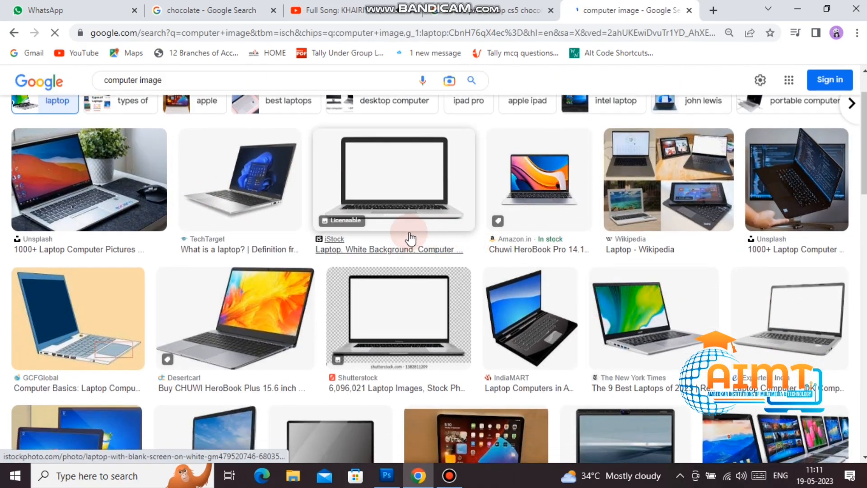
pyautogui.scroll(1, 409, 237)
# Step: Refine the search to 'computer image desktop', copy the RDP desktop picture, and return to Photoshop
pyautogui.click(218, 90)
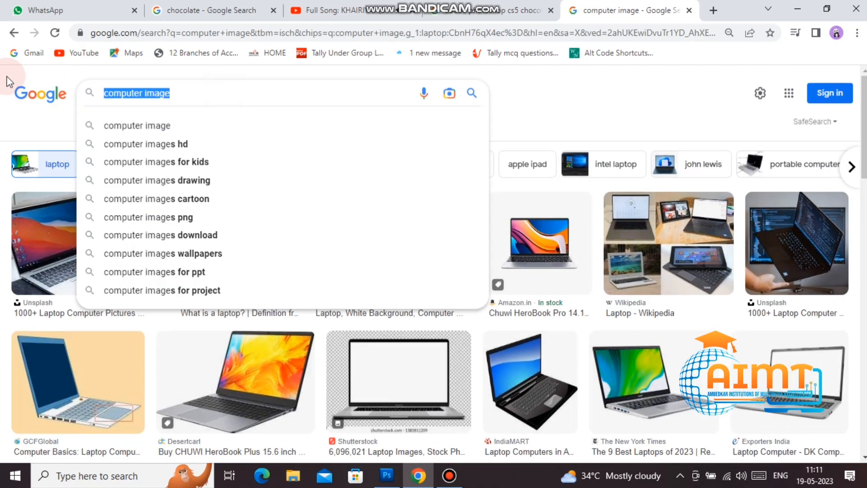
pyautogui.write('d')
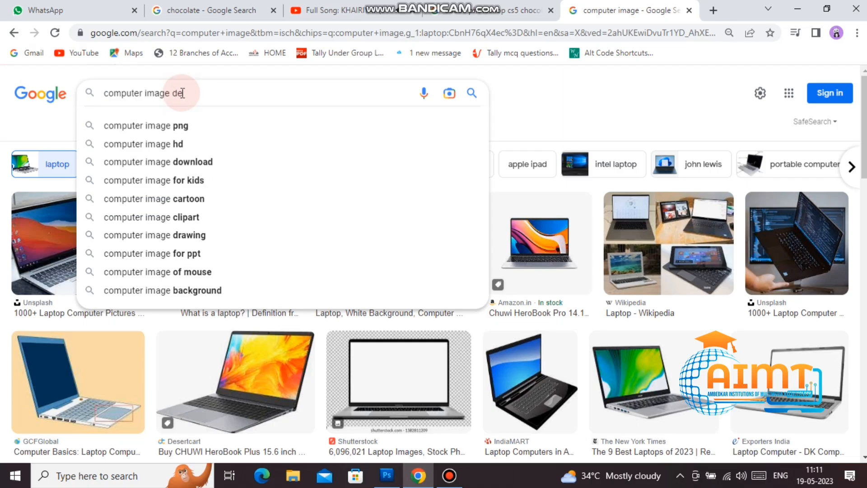
pyautogui.write('e')
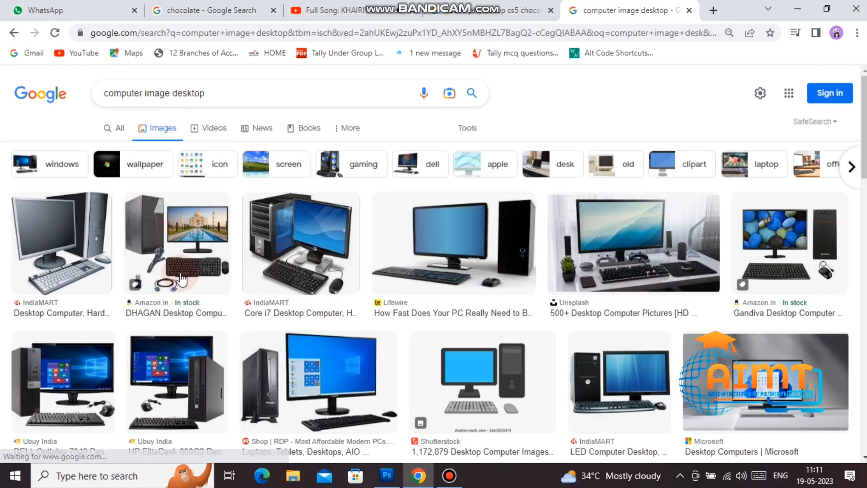
pyautogui.scroll(-1, 456, 271)
pyautogui.click(378, 308)
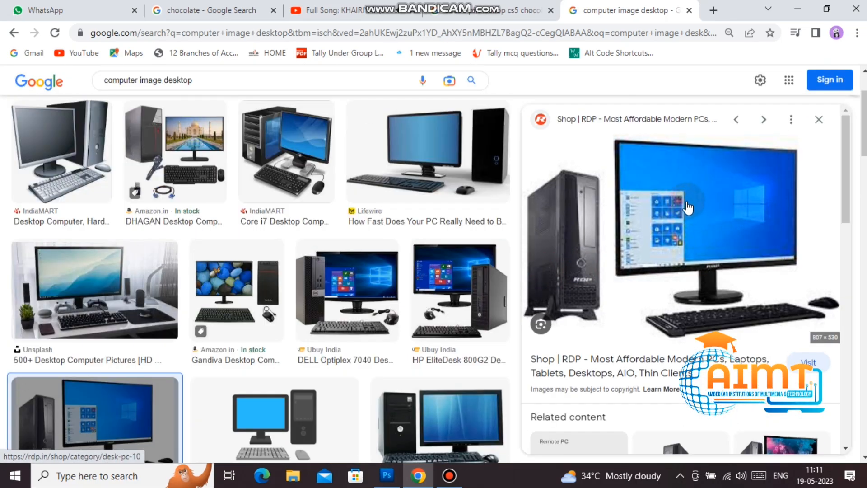
pyautogui.rightClick(673, 197)
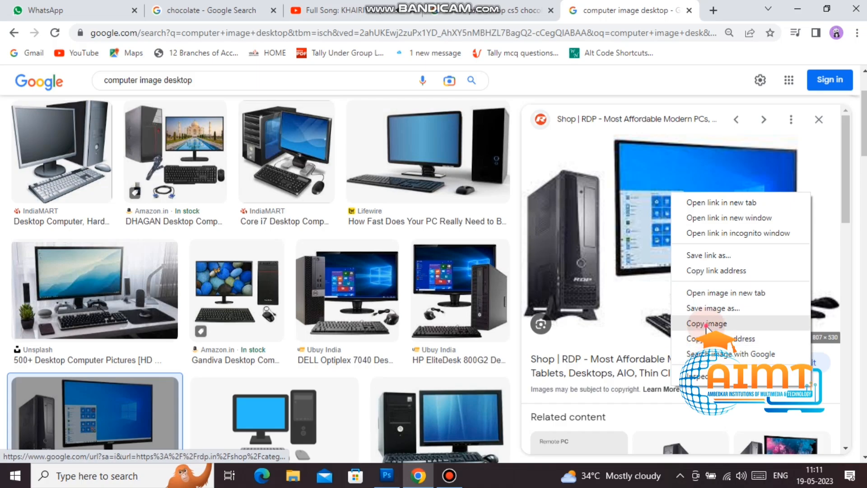
pyautogui.click(718, 324)
pyautogui.click(387, 475)
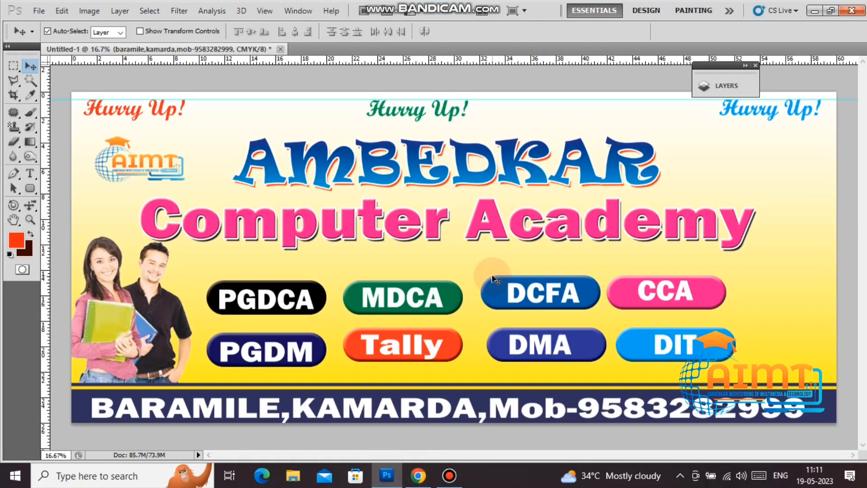
# Step: Paste the computer picture, enlarge it, and delete its white background with the Magic Wand
pyautogui.hotkey('ctrl', 'v')
pyautogui.hotkey('ctrl', 't')
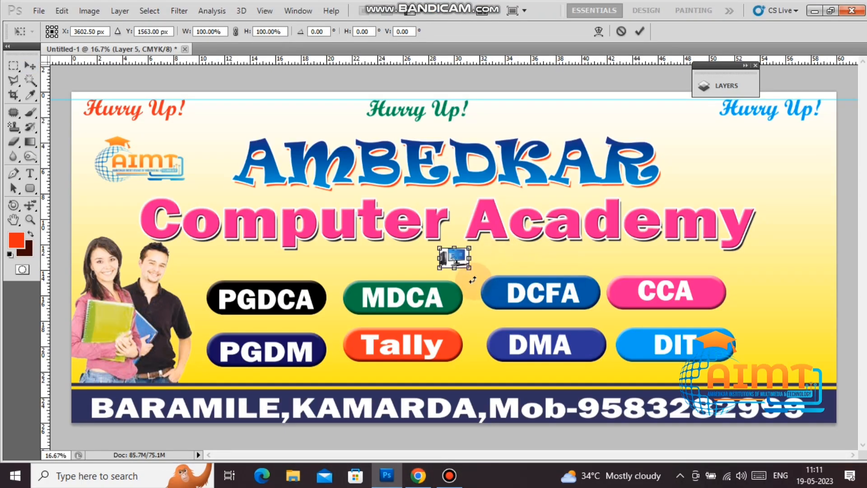
pyautogui.moveTo(468, 268); pyautogui.dragTo(557, 324)
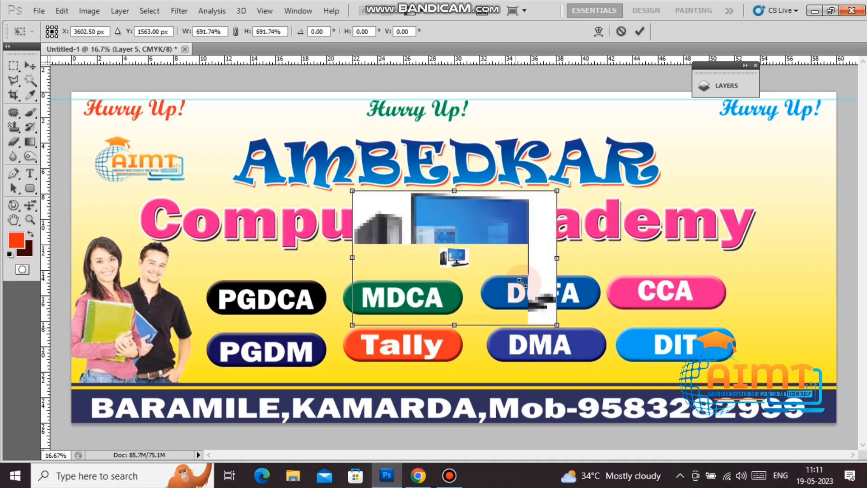
pyautogui.press('Return')
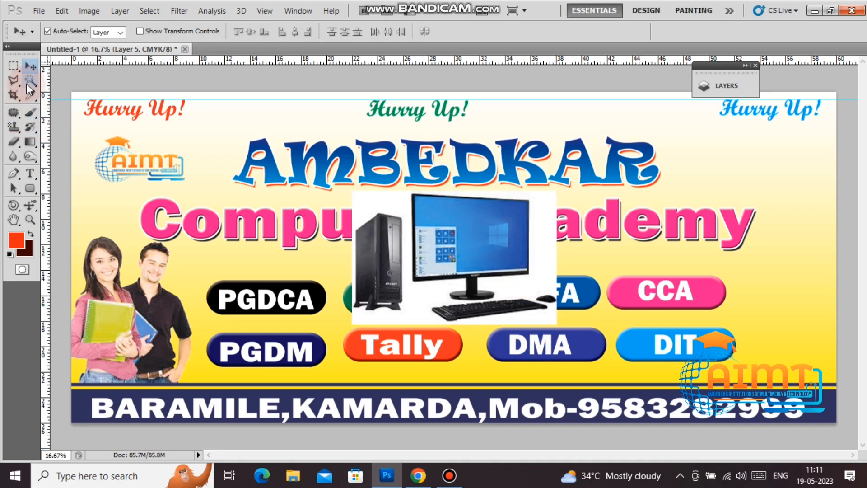
pyautogui.click(28, 82)
pyautogui.click(533, 286)
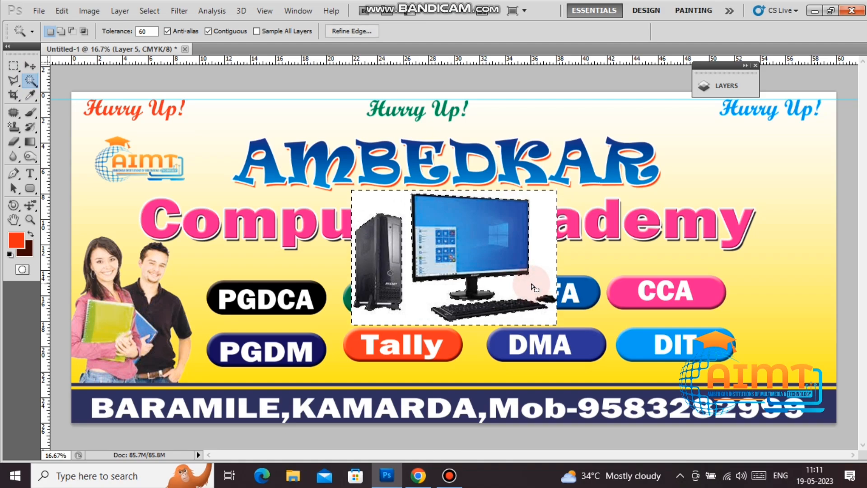
pyautogui.press('Delete')
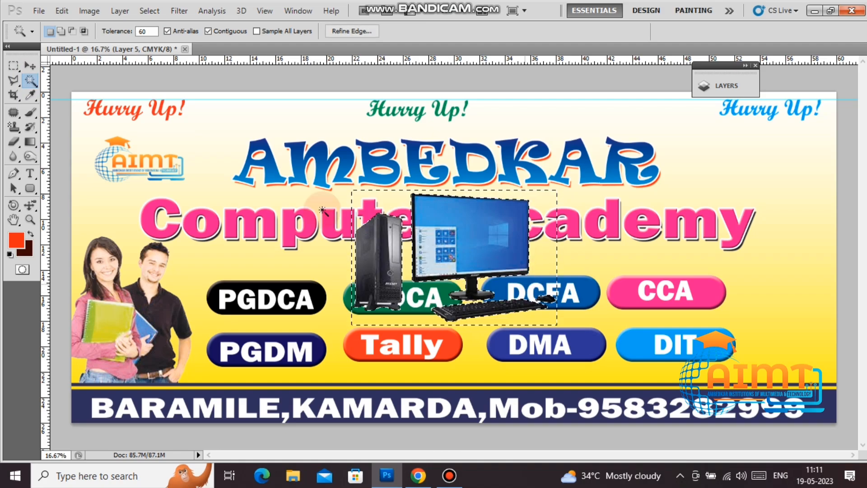
pyautogui.click(33, 66)
pyautogui.hotkey('ctrl', 'd')
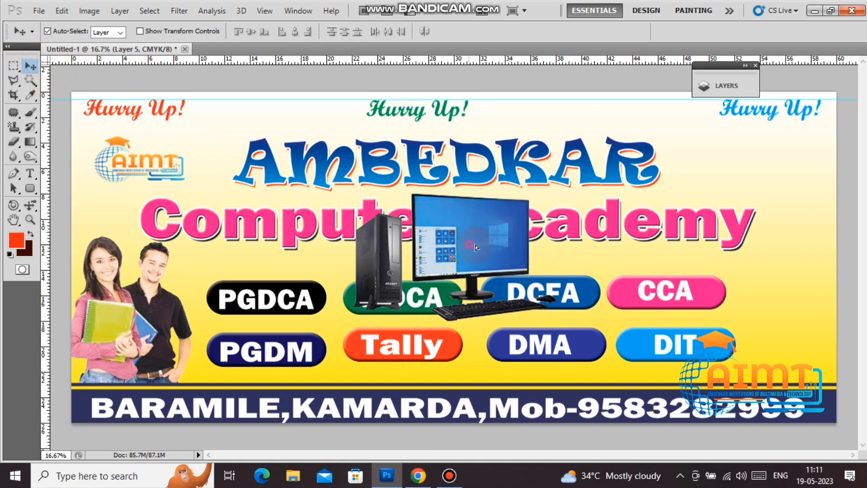
# Step: Move the computer to the top right beside AMBEDKAR, flip it horizontally, and scale it to about 55%
pyautogui.moveTo(475, 245); pyautogui.dragTo(755, 181)
pyautogui.hotkey('ctrl', 't')
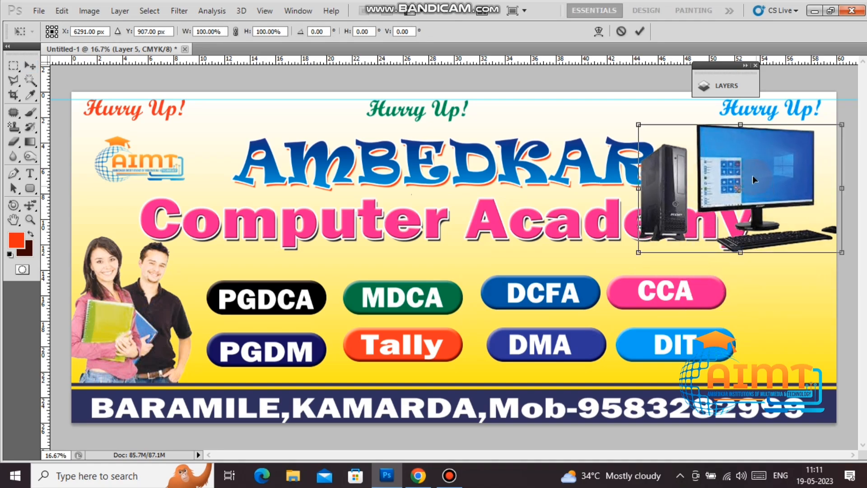
pyautogui.rightClick(752, 175)
pyautogui.click(773, 351)
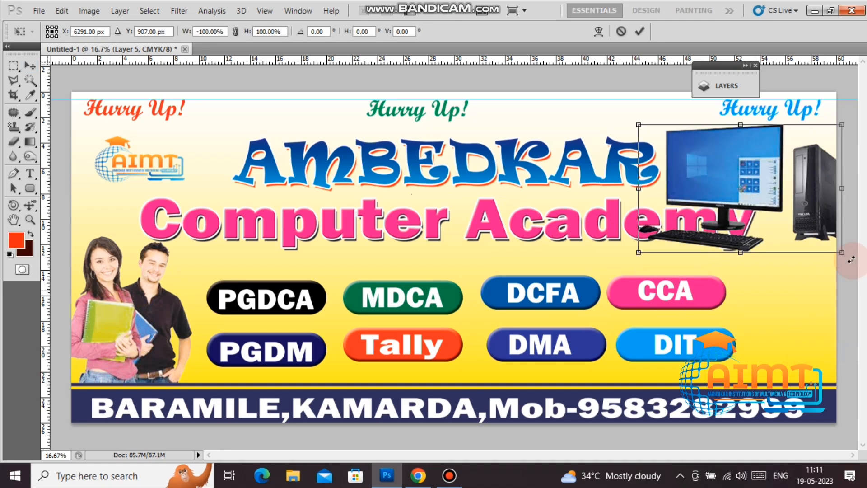
pyautogui.moveTo(836, 255); pyautogui.dragTo(788, 232)
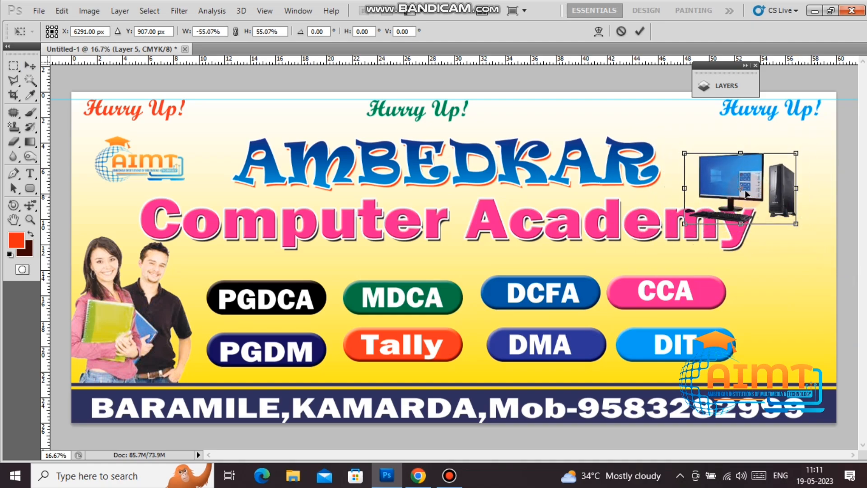
pyautogui.moveTo(758, 193); pyautogui.dragTo(767, 168)
pyautogui.press('Return')
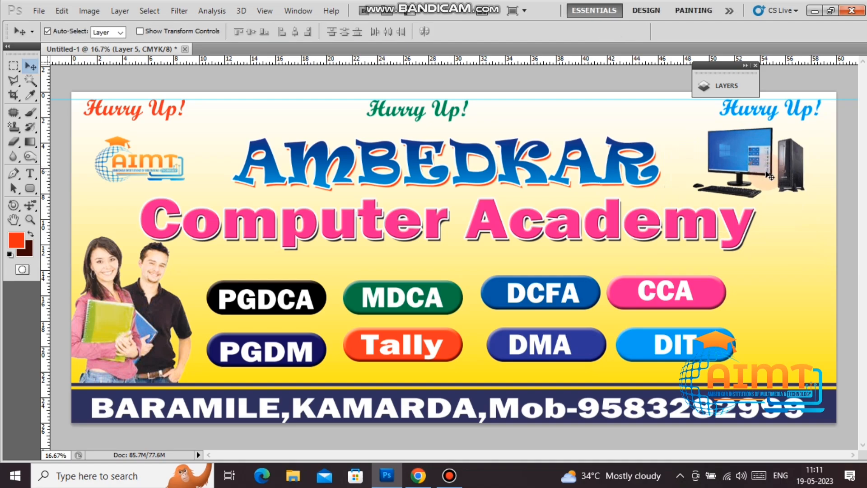
# Step: Search Google Images for 'books' and browse several book-stack previews
pyautogui.click(418, 475)
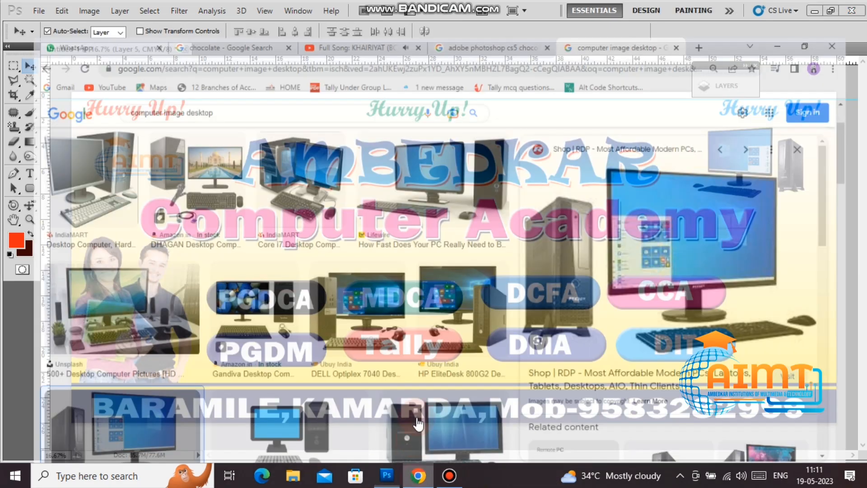
pyautogui.click(209, 90)
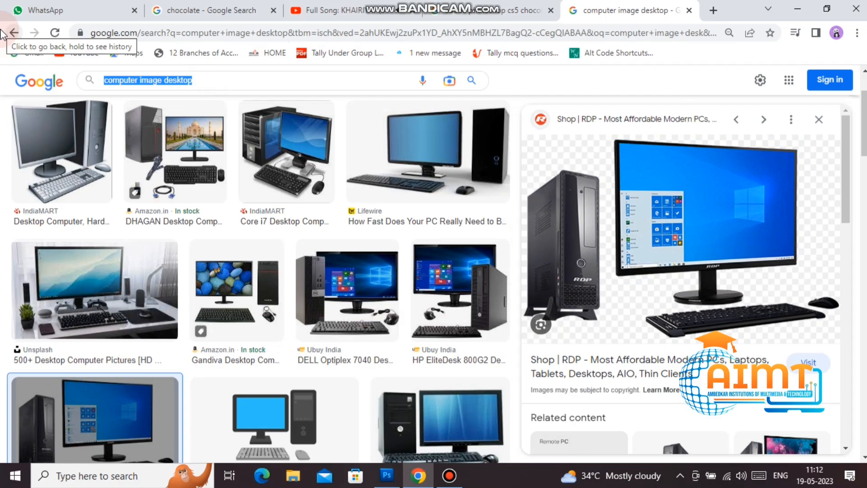
pyautogui.write('books')
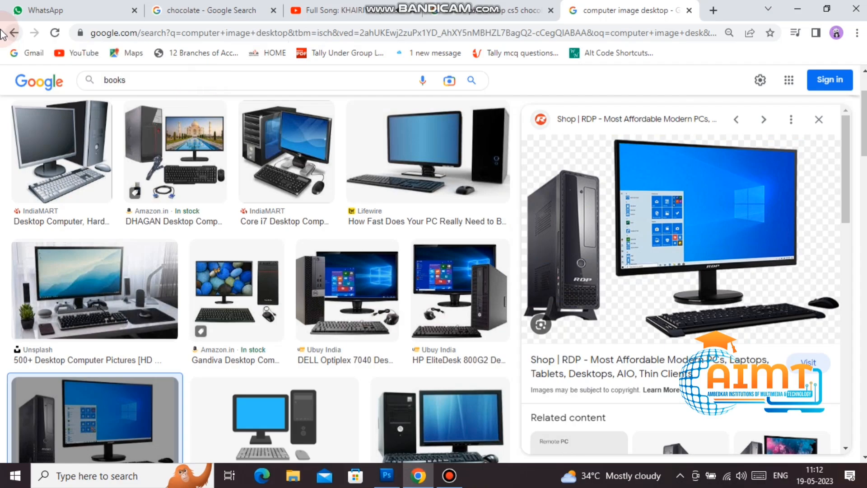
pyautogui.press('Return')
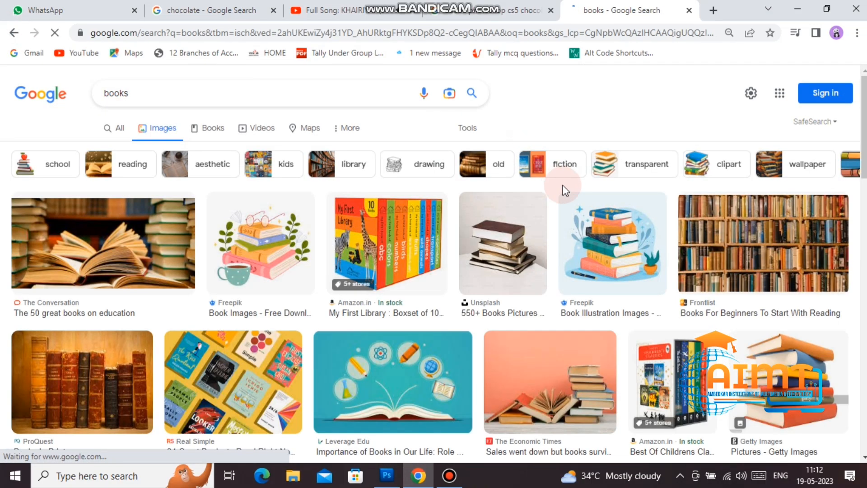
pyautogui.scroll(-1, 524, 257)
pyautogui.scroll(-3, 523, 257)
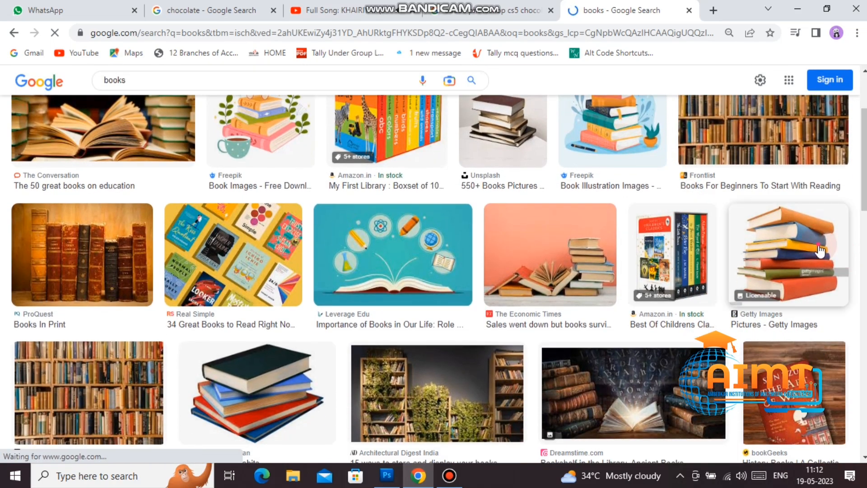
pyautogui.click(820, 250)
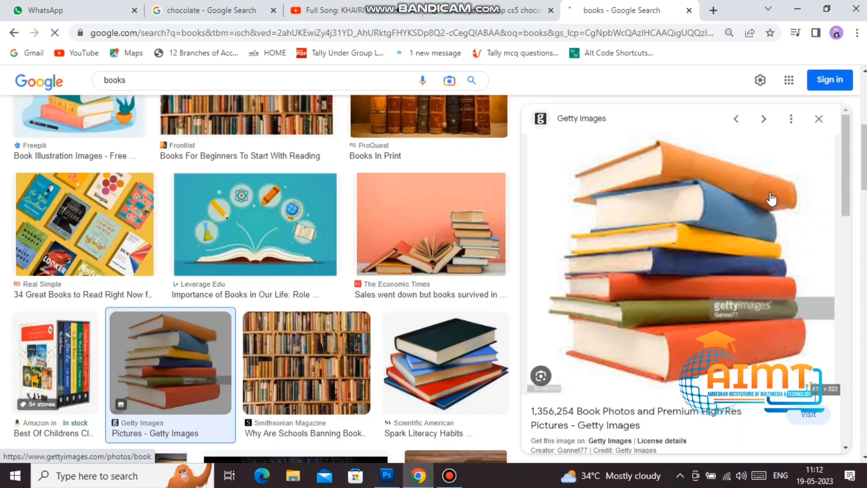
pyautogui.scroll(-10, 772, 197)
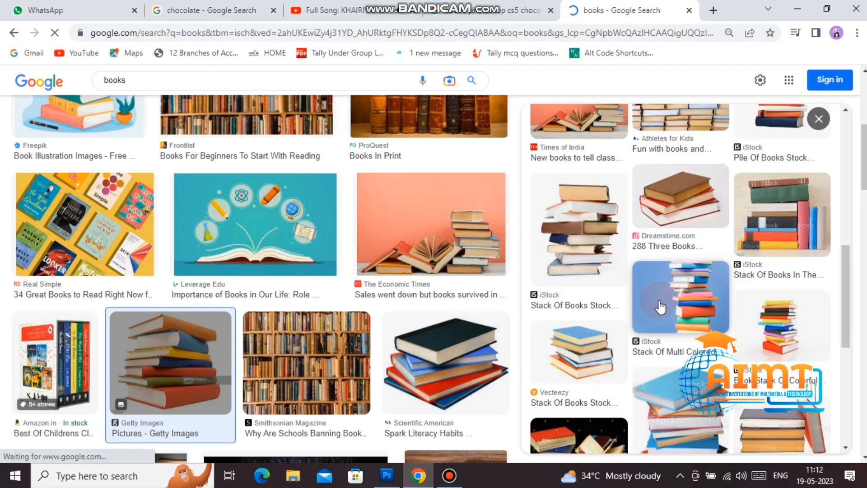
pyautogui.click(796, 317)
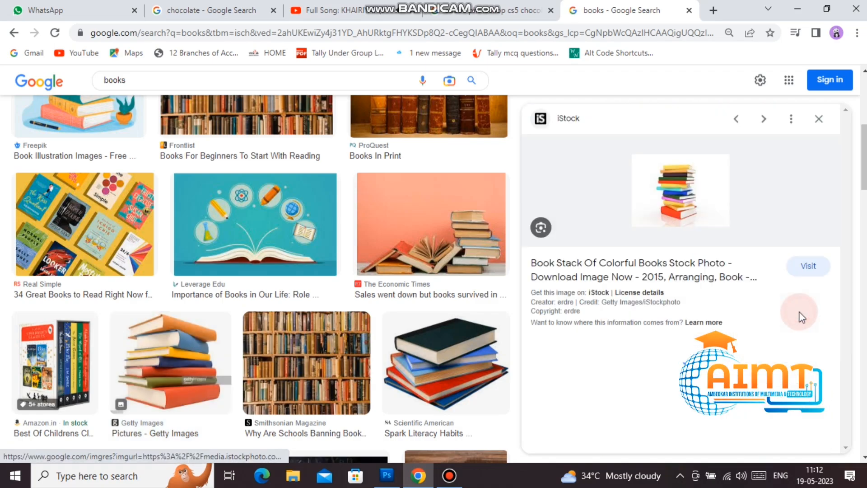
pyautogui.scroll(-5, 788, 277)
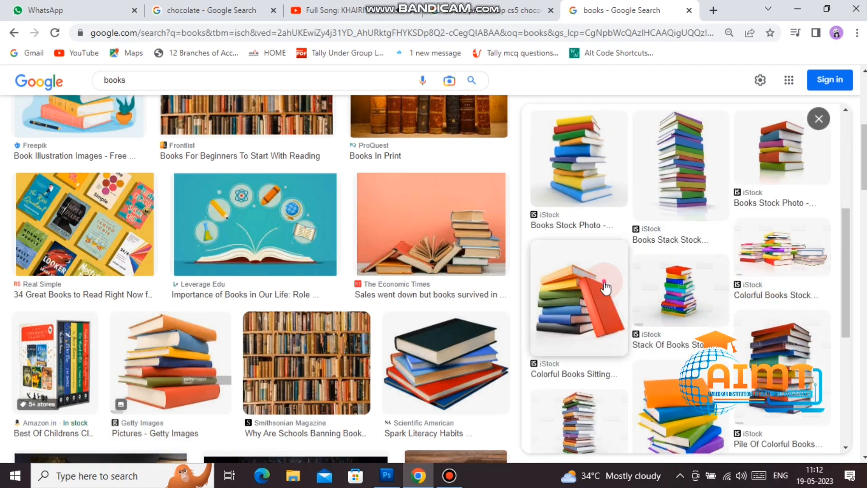
pyautogui.click(605, 287)
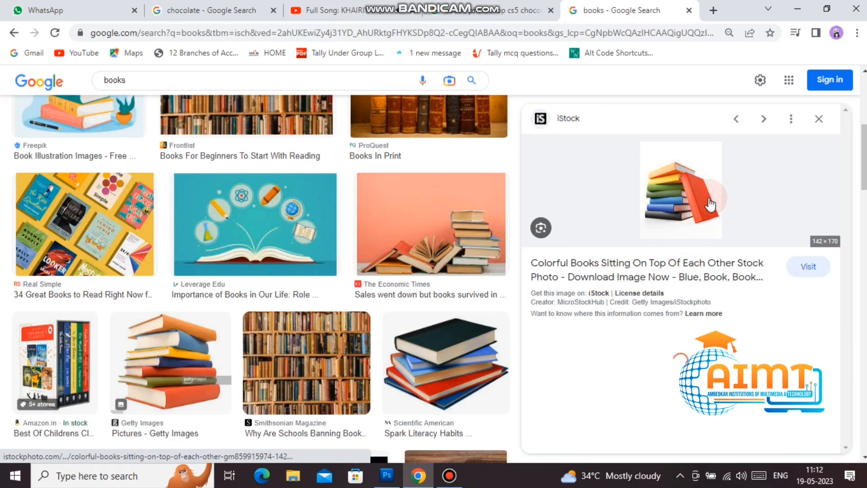
pyautogui.click(819, 119)
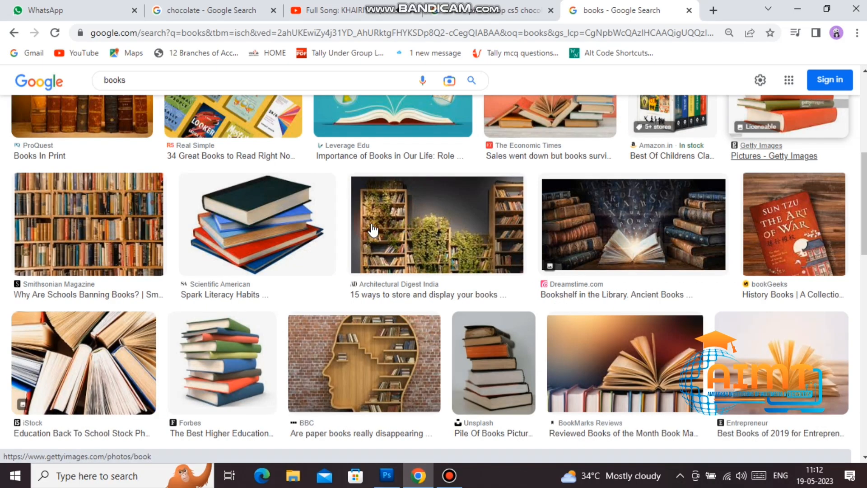
pyautogui.scroll(-4, 373, 233)
pyautogui.scroll(-7, 372, 233)
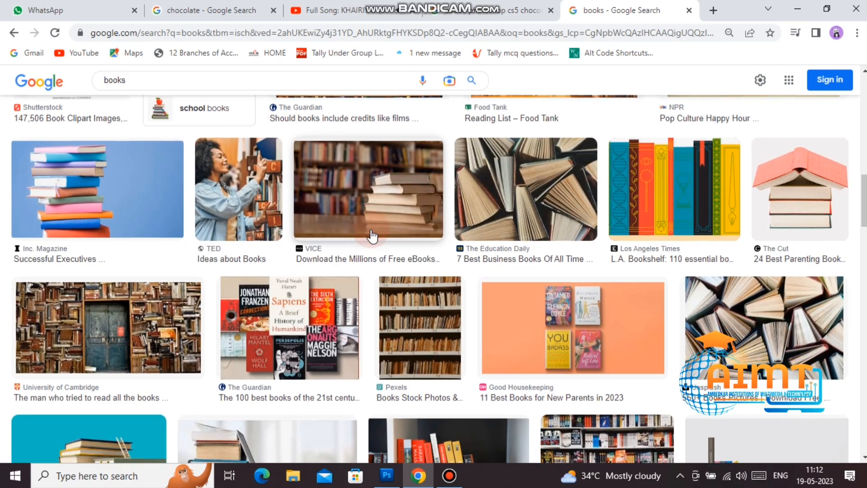
pyautogui.scroll(-4, 373, 235)
pyautogui.scroll(-15, 373, 234)
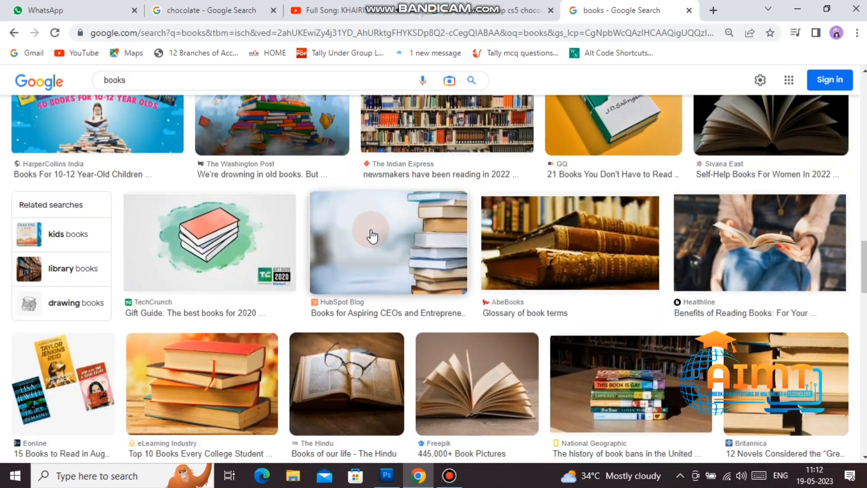
pyautogui.scroll(-15, 372, 234)
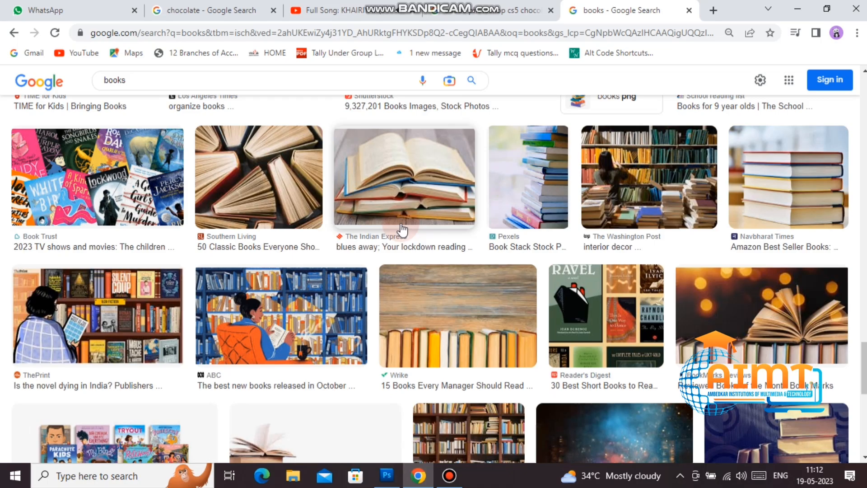
pyautogui.scroll(5, 402, 231)
# Step: Search images for 'student' and copy the Freepik student photo
pyautogui.click(158, 80)
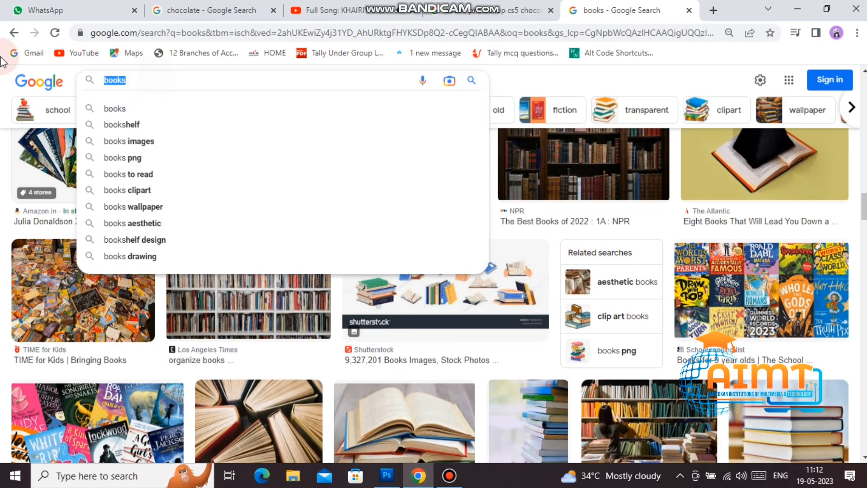
pyautogui.write('stude')
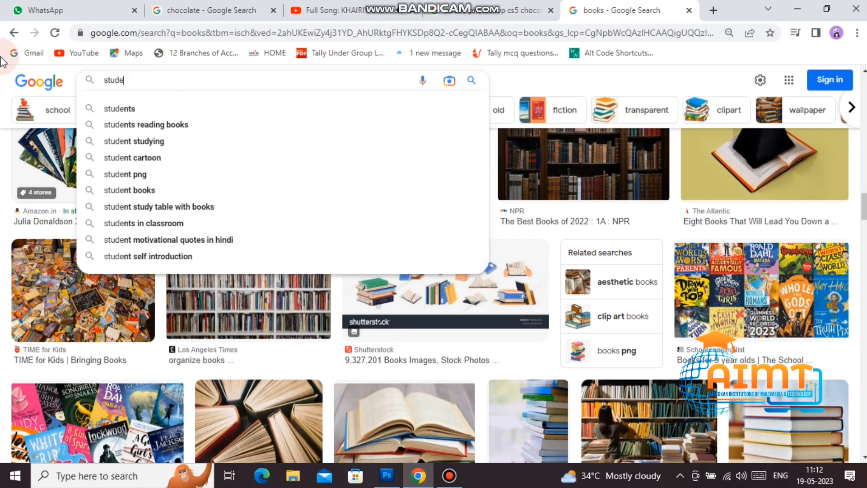
pyautogui.write('nt')
pyautogui.press('Return')
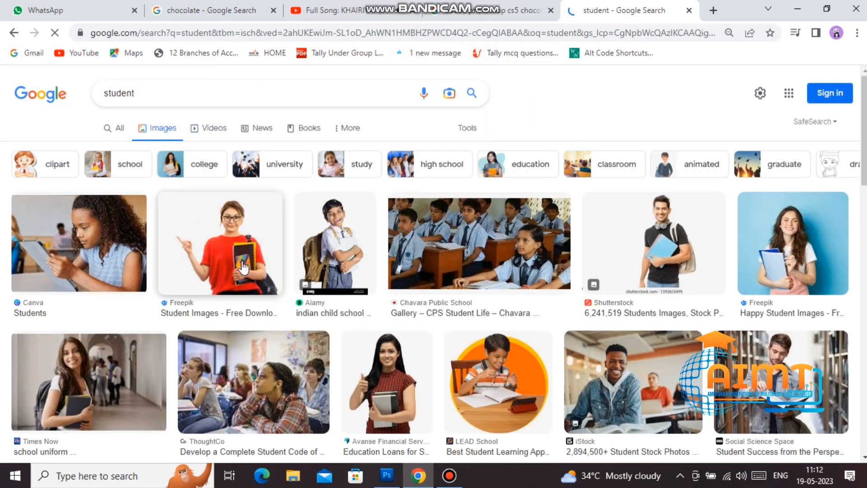
pyautogui.click(244, 267)
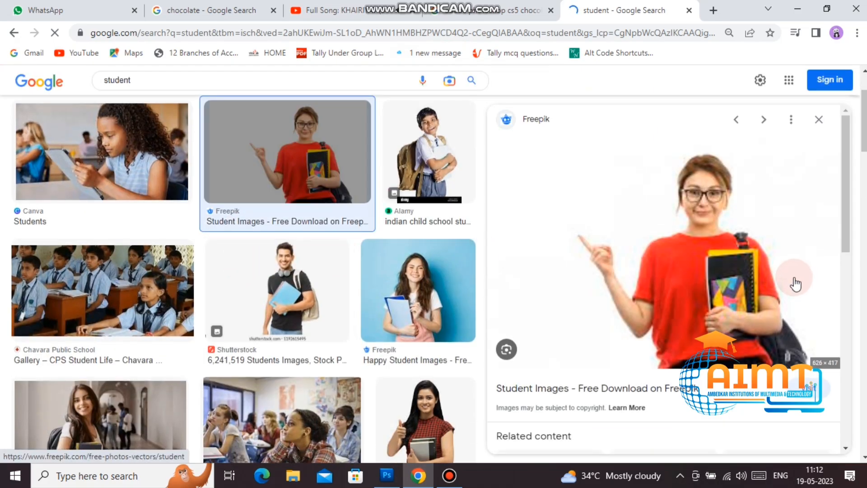
pyautogui.rightClick(721, 221)
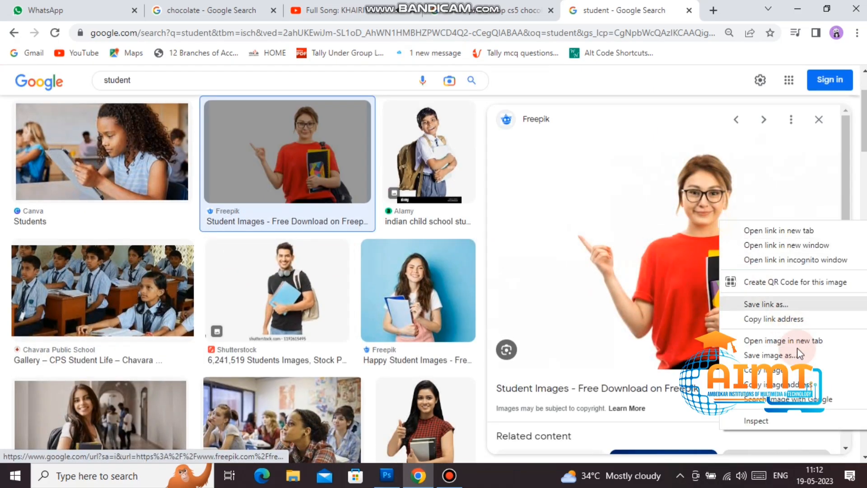
pyautogui.click(774, 383)
pyautogui.click(386, 475)
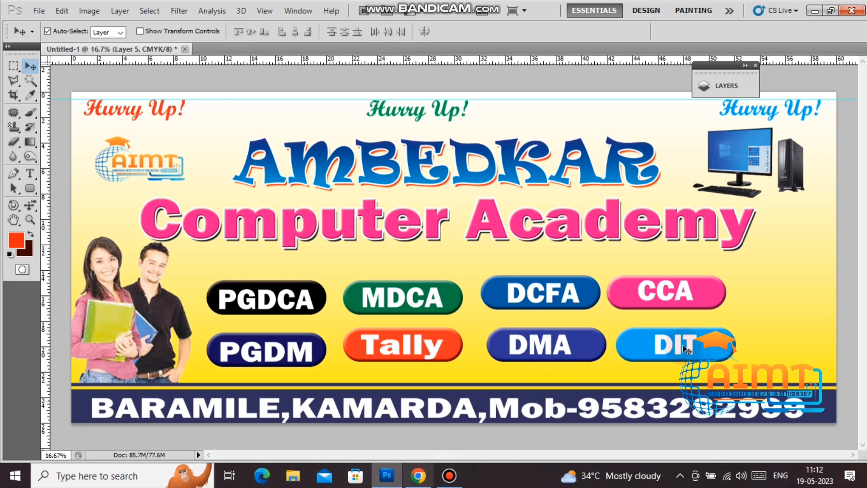
# Step: Paste the student photo, enlarge it, and delete its white background with the Magic Wand
pyautogui.hotkey('ctrl', 'v')
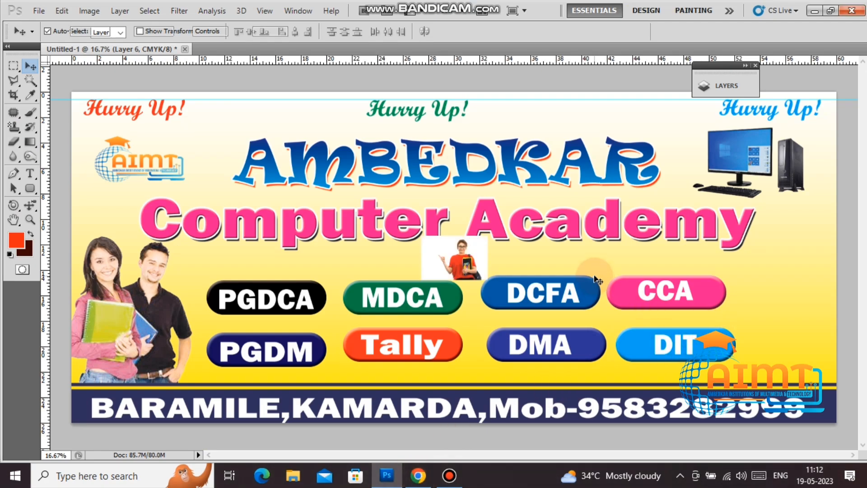
pyautogui.hotkey('ctrl', 't')
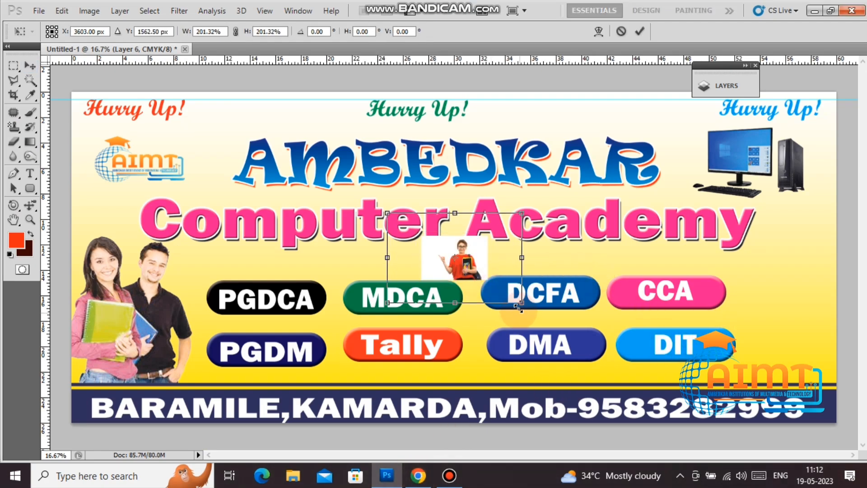
pyautogui.press('Return')
pyautogui.click(31, 81)
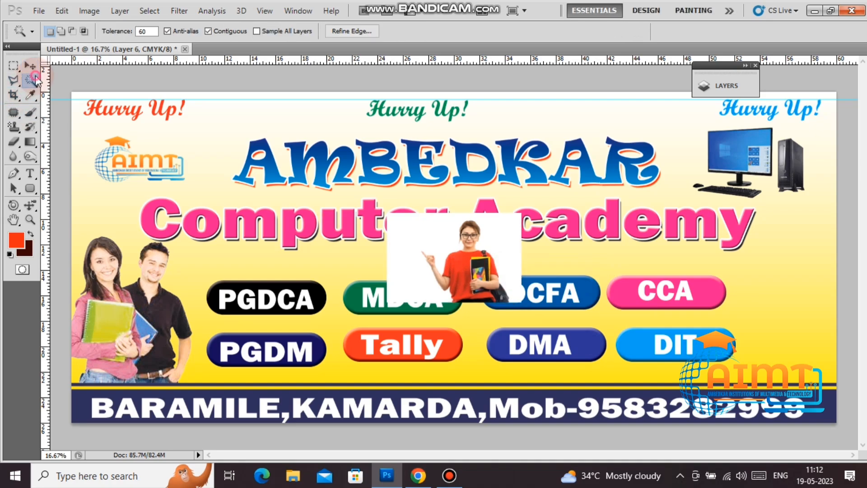
pyautogui.click(453, 238)
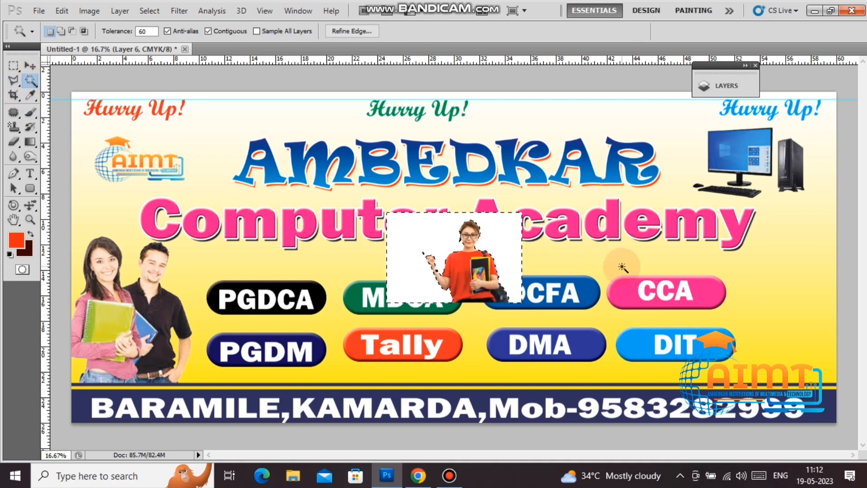
pyautogui.press('Delete')
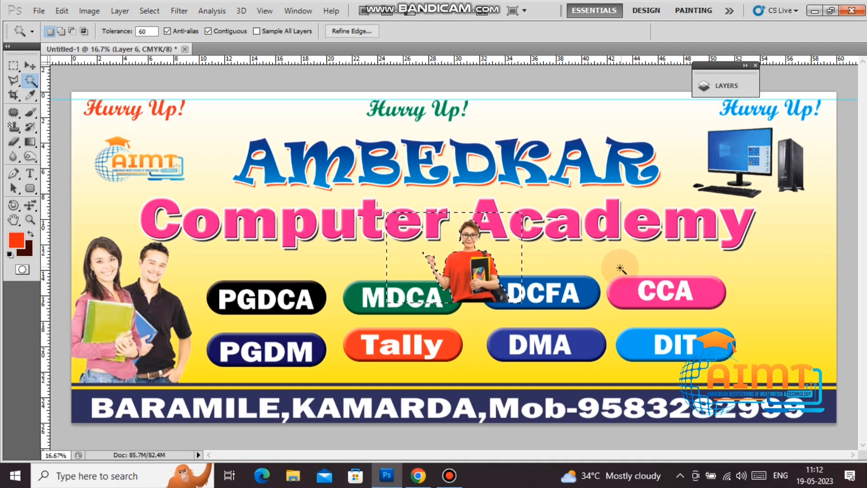
pyautogui.hotkey('ctrl', 'd')
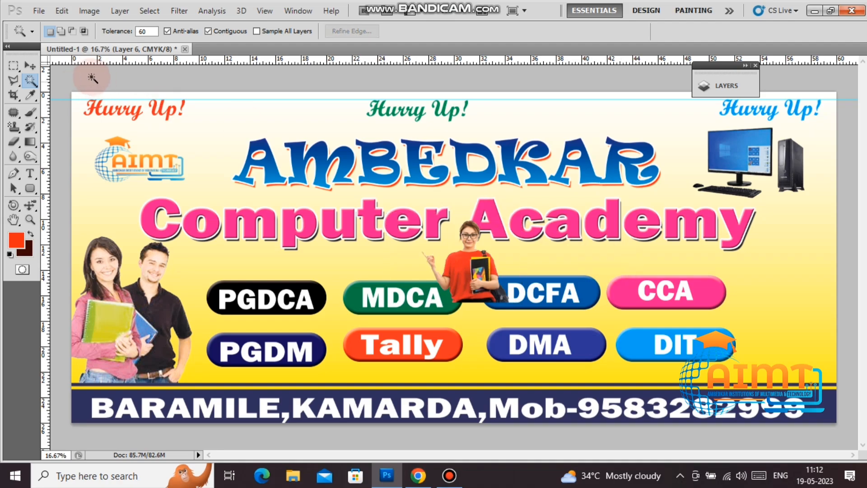
# Step: Move the student photo to the banner's lower right beside CCA
pyautogui.click(30, 66)
pyautogui.moveTo(513, 288); pyautogui.dragTo(715, 355)
pyautogui.hotkey('ctrl', 't')
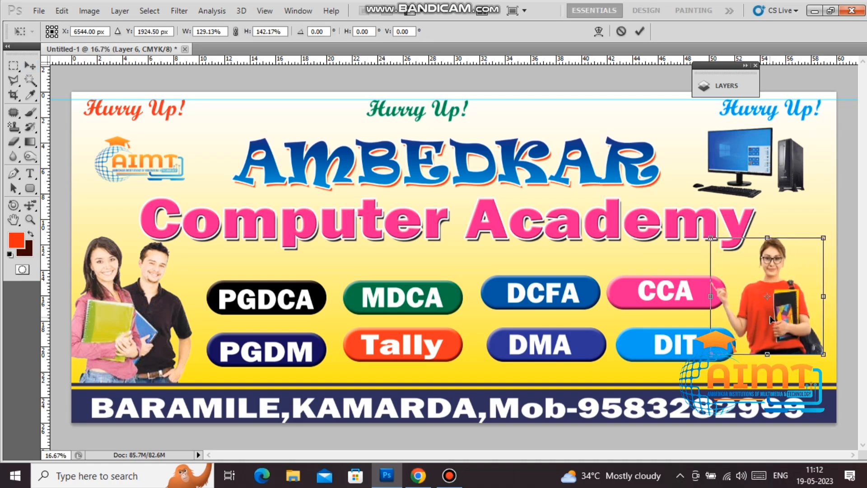
pyautogui.moveTo(770, 320); pyautogui.dragTo(782, 307)
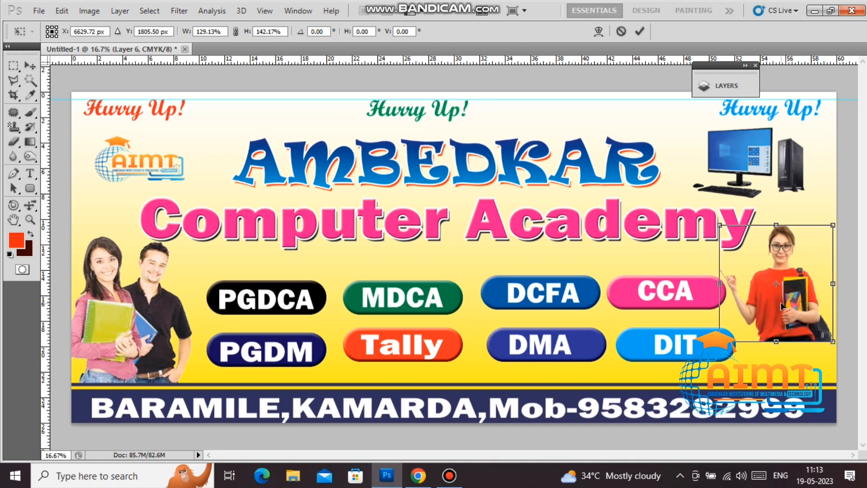
pyautogui.click(639, 31)
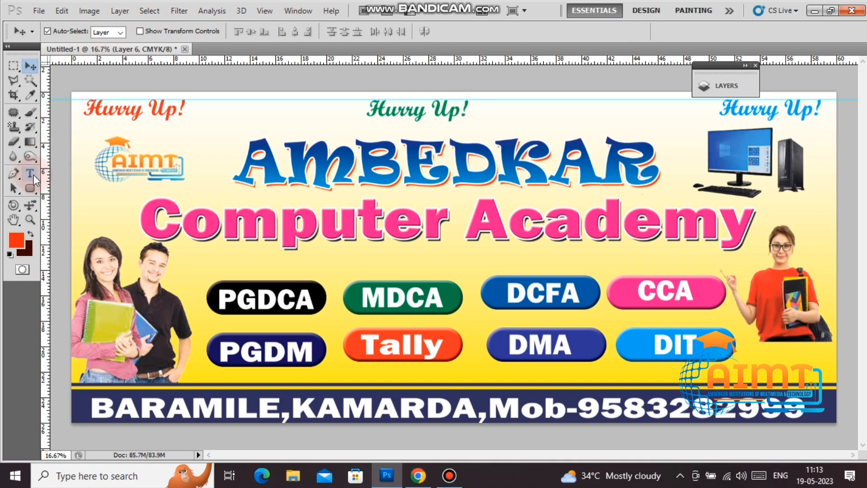
# Step: Choose the Elliptical Marquee with a 50 px feather
pyautogui.click(28, 156)
pyautogui.rightClick(28, 156)
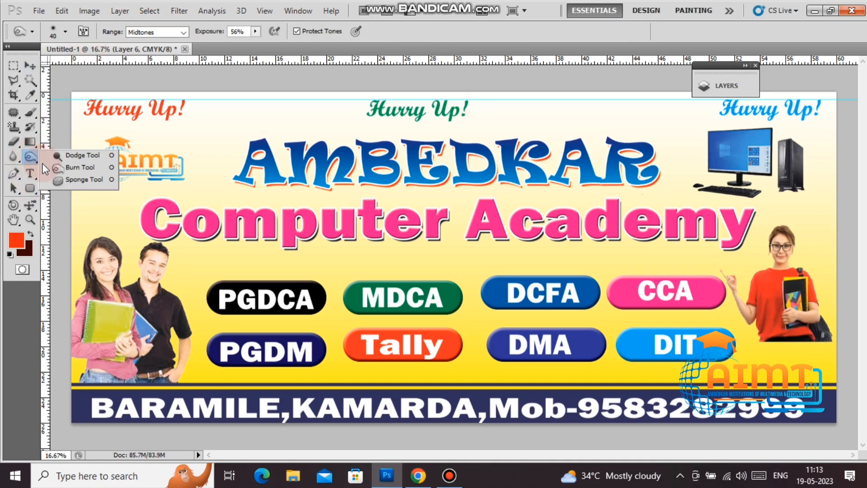
pyautogui.click(61, 169)
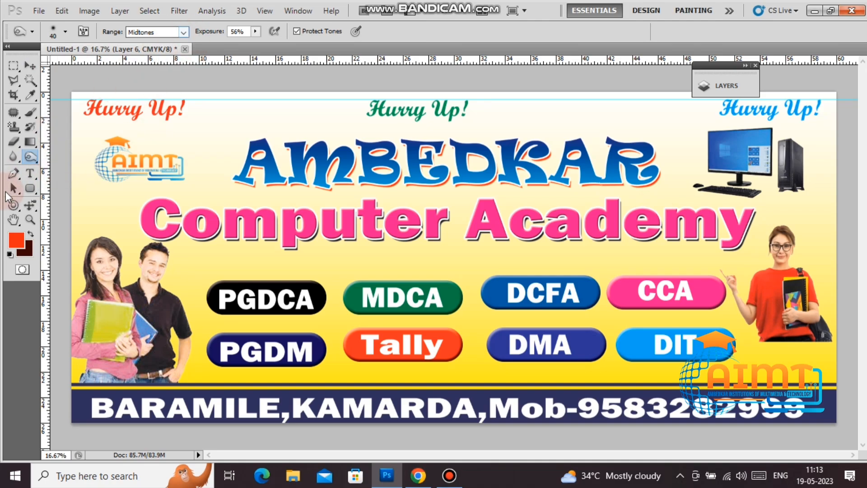
pyautogui.rightClick(31, 156)
pyautogui.click(58, 180)
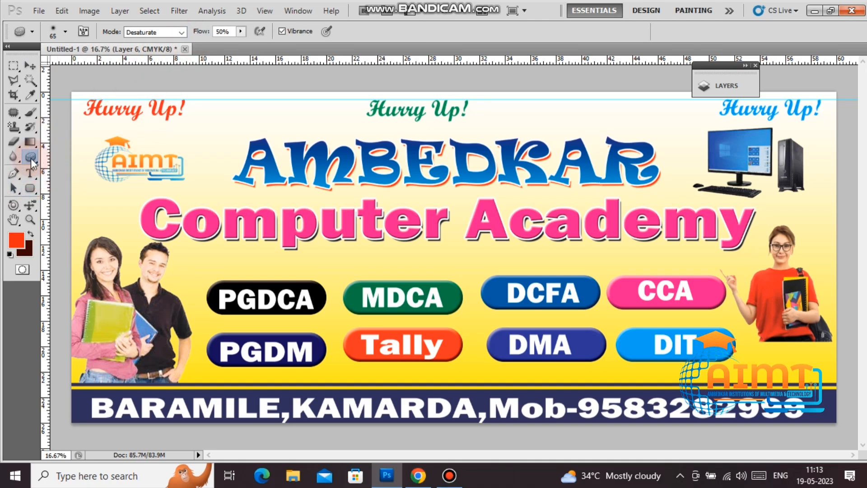
pyautogui.rightClick(18, 65)
pyautogui.click(54, 77)
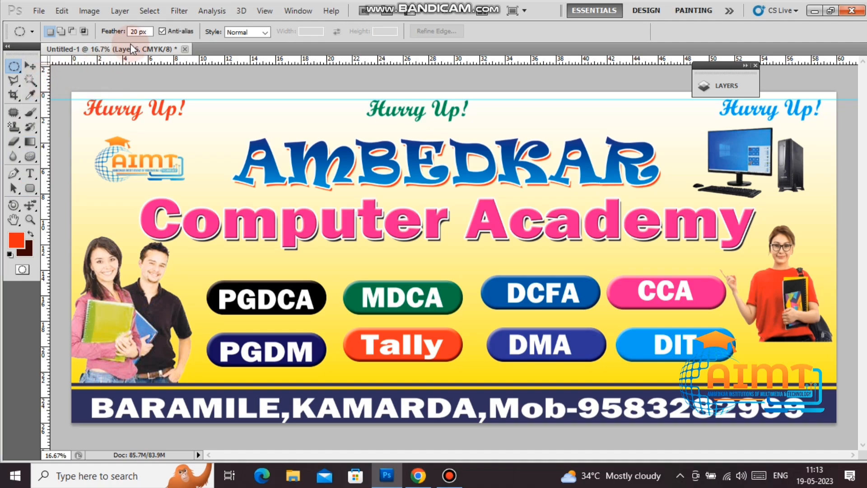
pyautogui.click(139, 31)
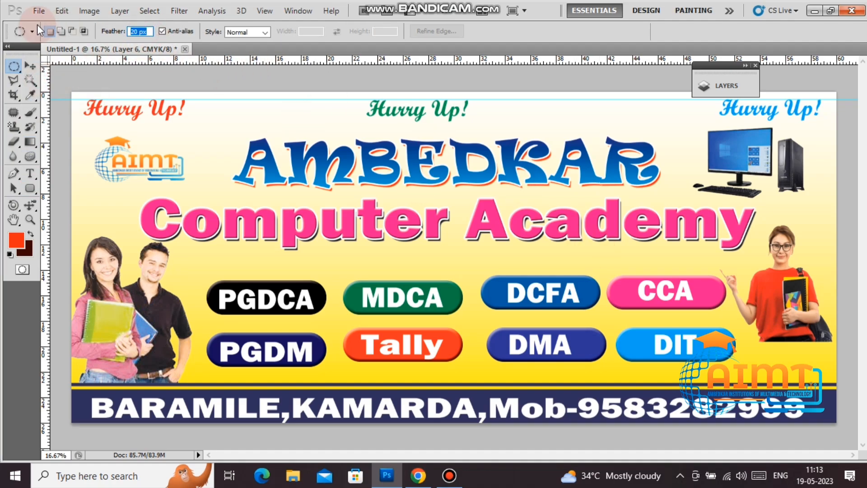
pyautogui.write('50')
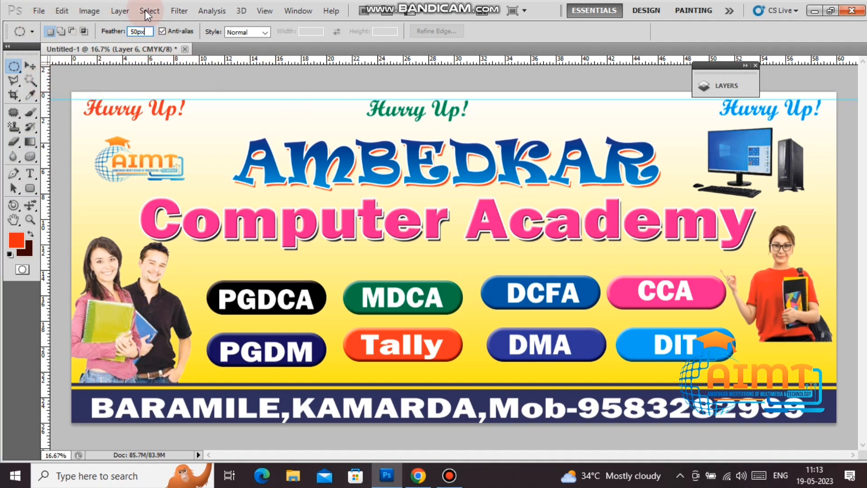
# Step: Fade out the girl's lower body and bag by deleting two soft oval selections
pyautogui.moveTo(849, 388); pyautogui.dragTo(762, 338)
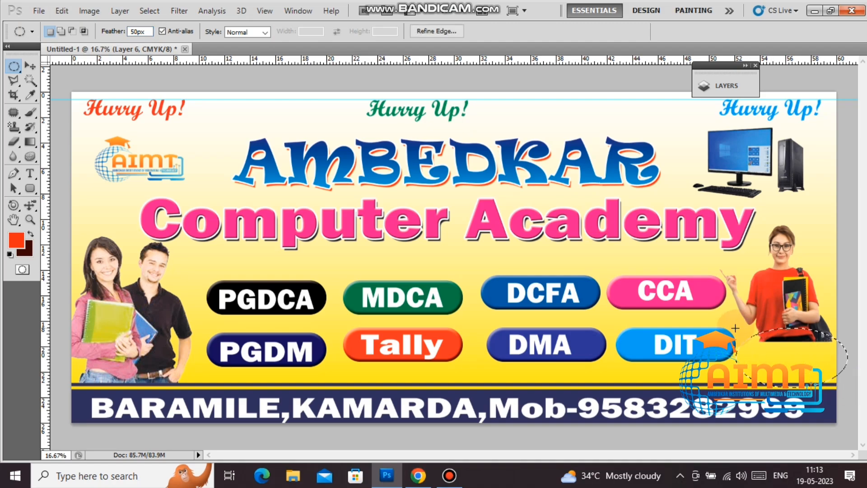
pyautogui.press('Delete')
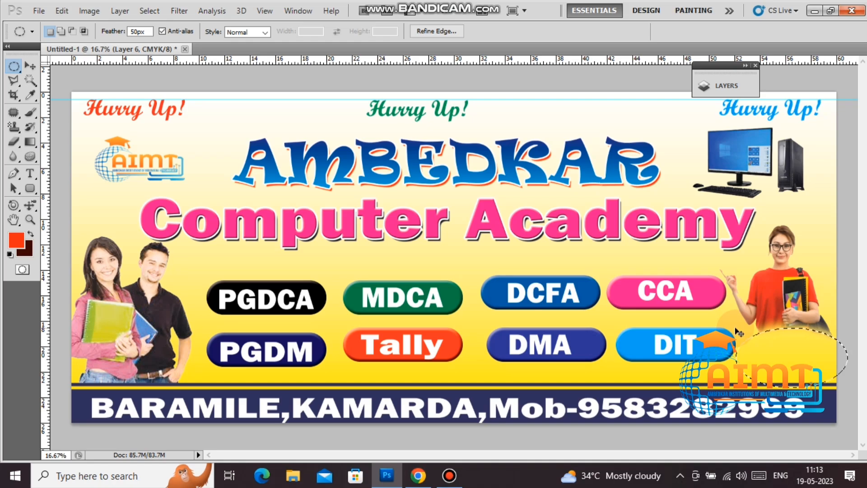
pyautogui.moveTo(847, 357); pyautogui.dragTo(816, 316)
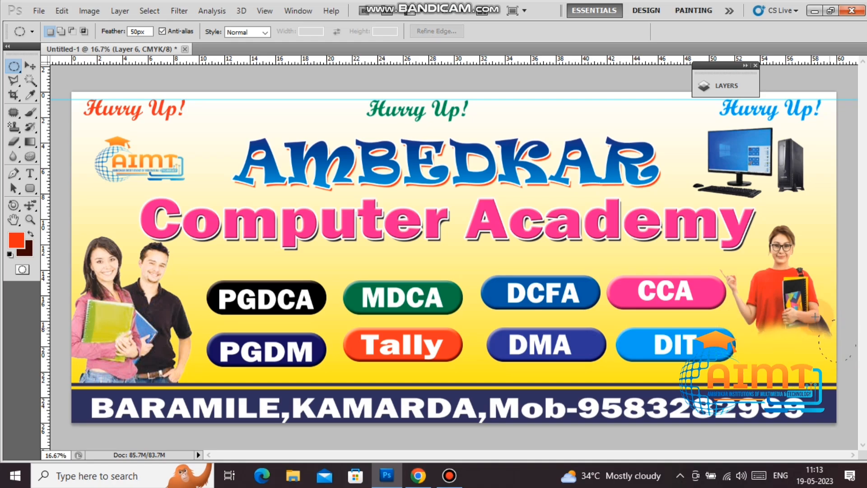
pyautogui.press('Delete')
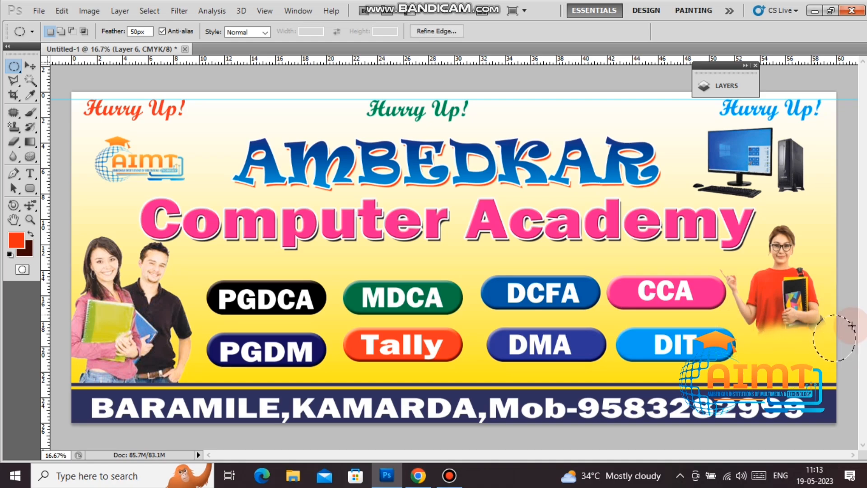
# Step: Stretch the girl taller downward, then nudge her slightly up and to the right
pyautogui.hotkey('ctrl', 't')
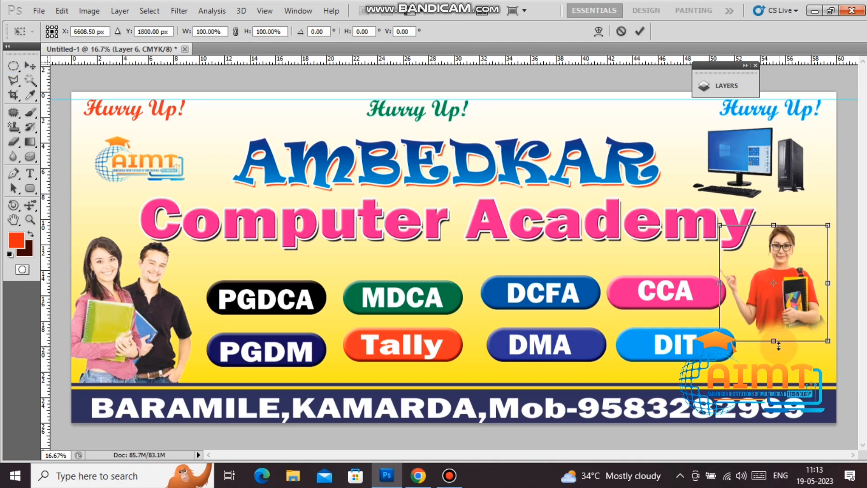
pyautogui.moveTo(774, 341); pyautogui.dragTo(773, 367)
pyautogui.press('Return')
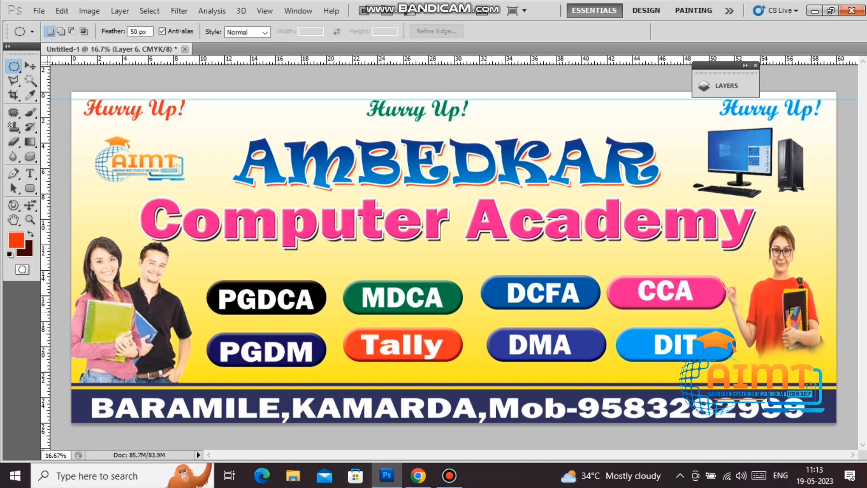
pyautogui.click(174, 66)
pyautogui.click(29, 66)
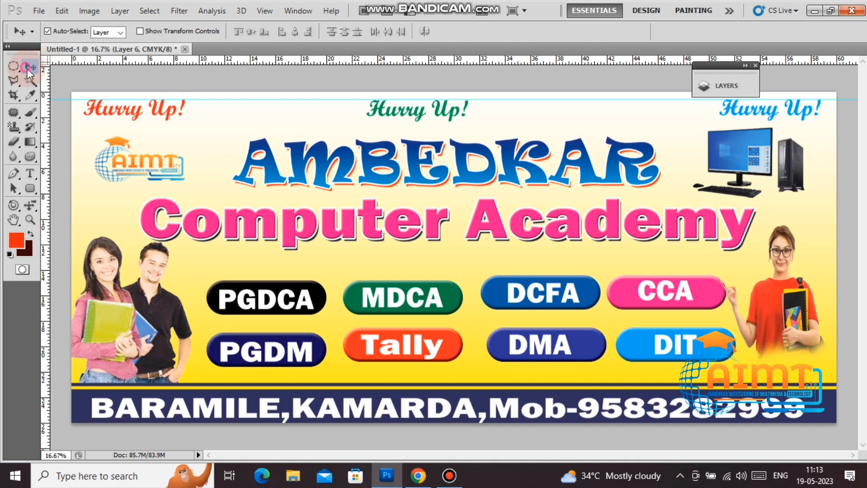
pyautogui.moveTo(778, 308); pyautogui.dragTo(777, 303)
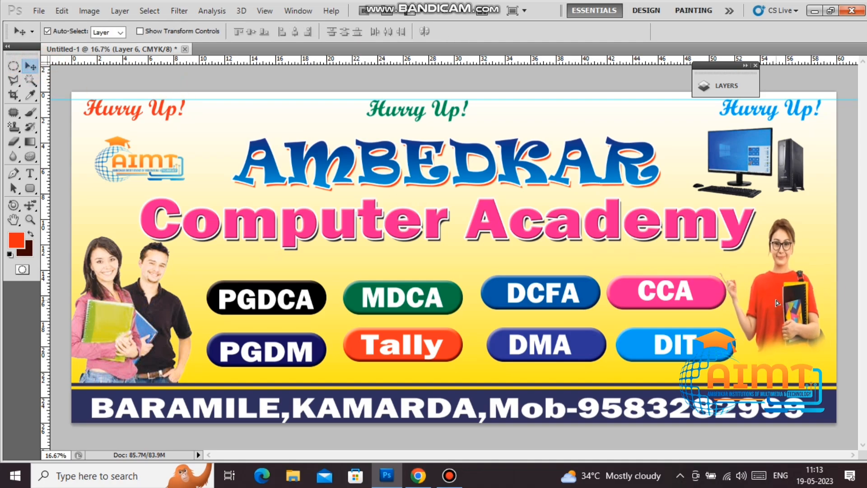
pyautogui.hotkey('shift', 'Right')
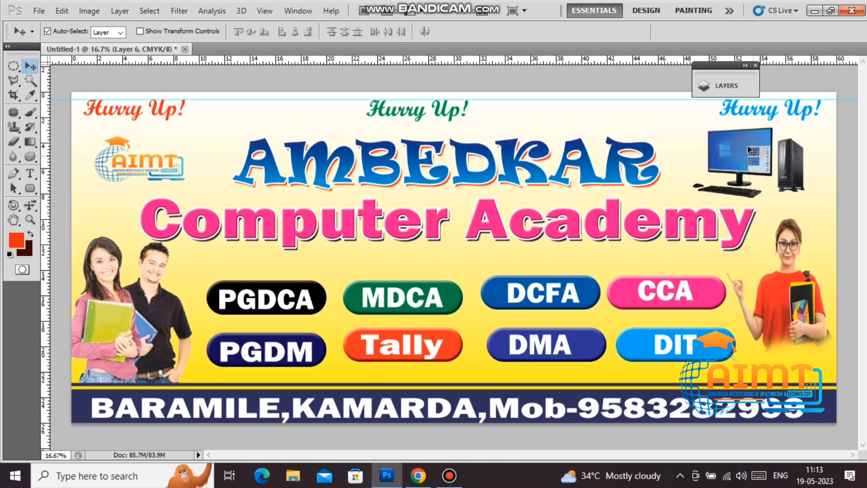
pyautogui.click(724, 70)
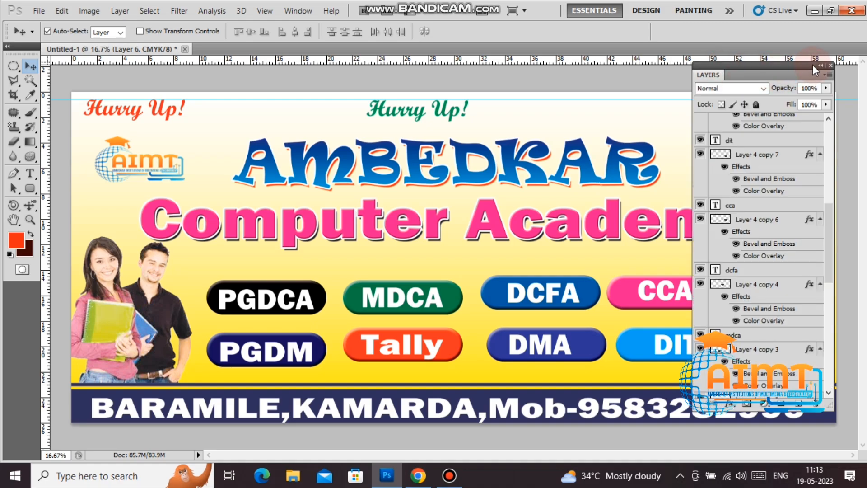
pyautogui.click(821, 66)
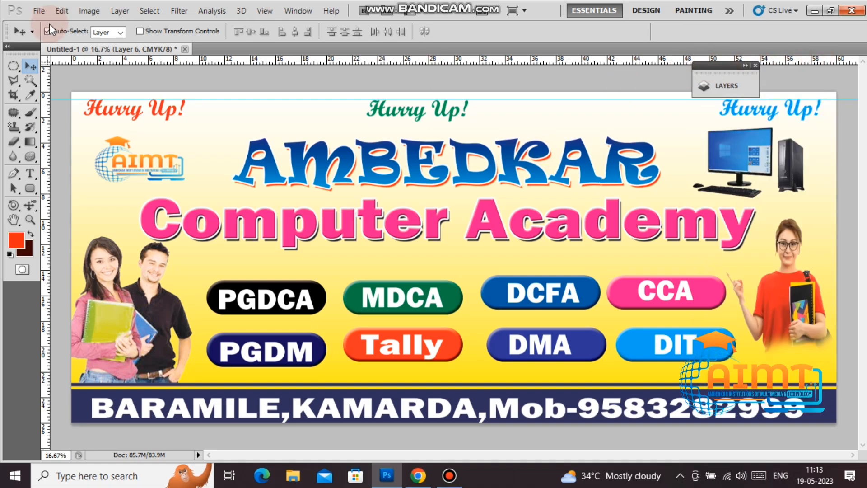
pyautogui.click(39, 12)
# Step: Save the banner to the Desktop as education.jpg in JPEG format at quality 12 (Maximum)
pyautogui.click(58, 206)
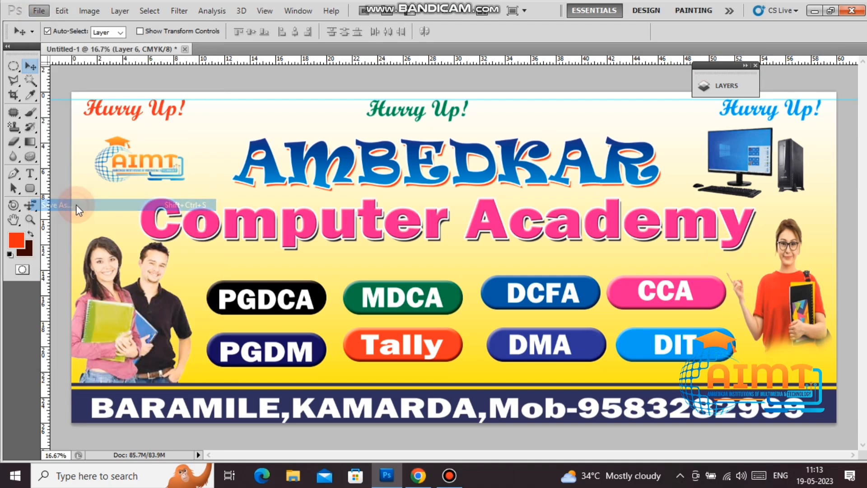
pyautogui.click(40, 129)
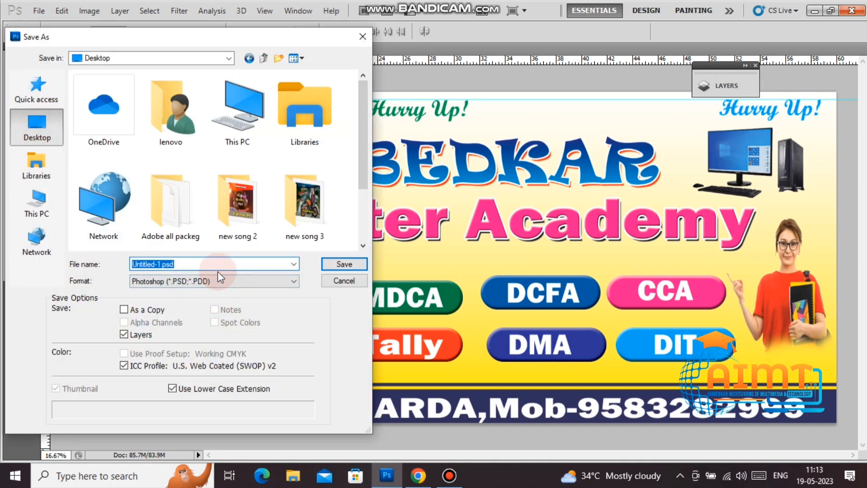
pyautogui.write('education')
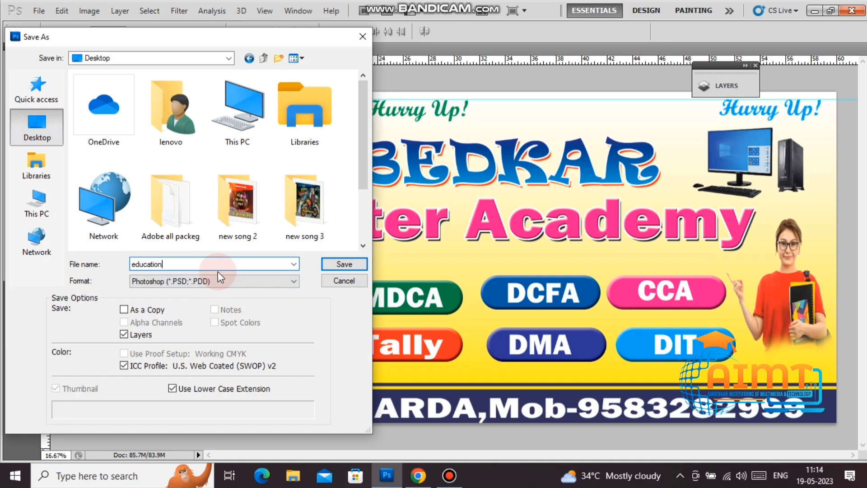
pyautogui.press('Tab')
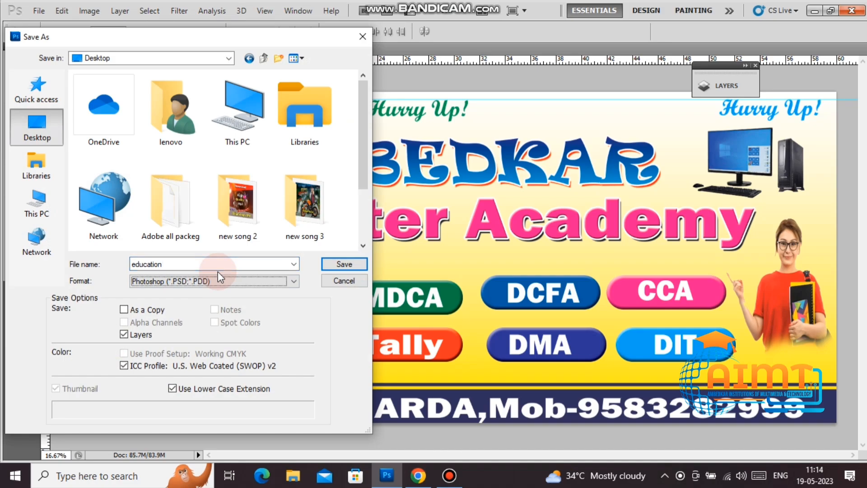
pyautogui.press('j')
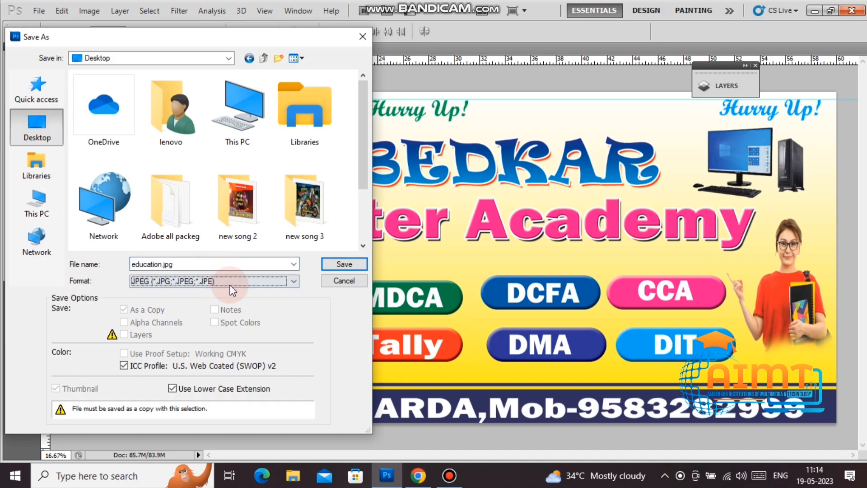
pyautogui.click(216, 281)
pyautogui.click(194, 333)
pyautogui.click(333, 265)
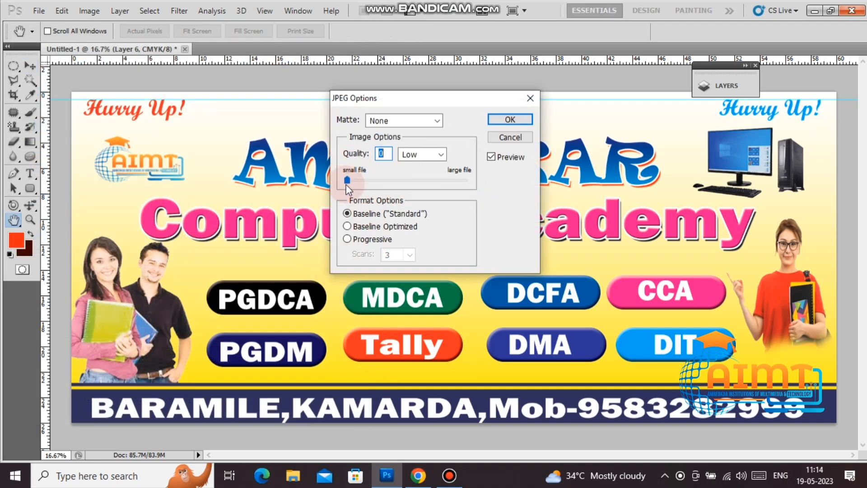
pyautogui.moveTo(349, 181); pyautogui.dragTo(540, 188)
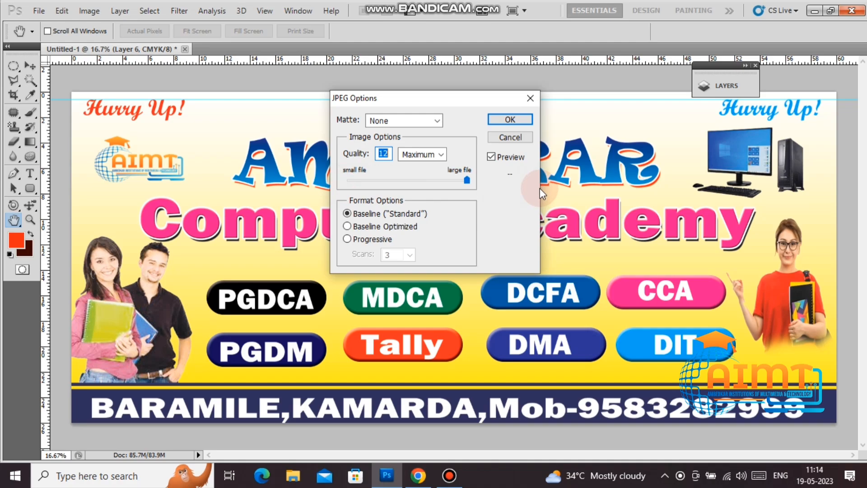
pyautogui.click(527, 120)
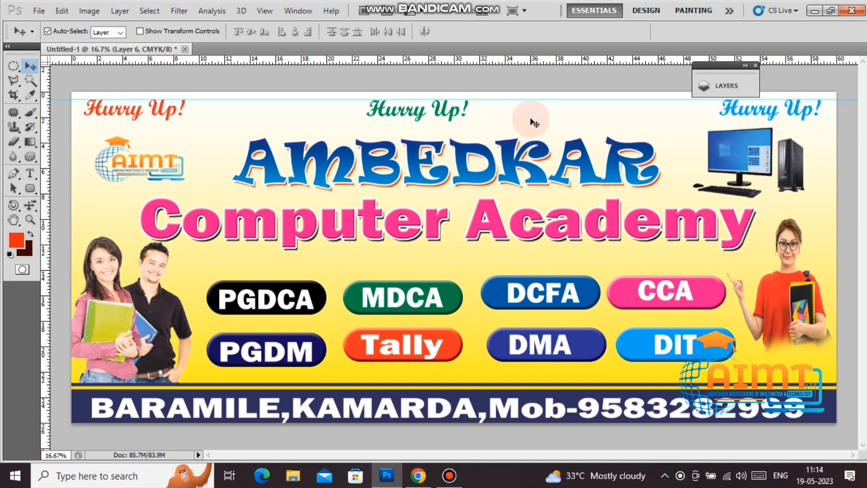
# Step: Open education.jpg from the desktop in Windows Photos and maximise the viewer window
pyautogui.click(814, 10)
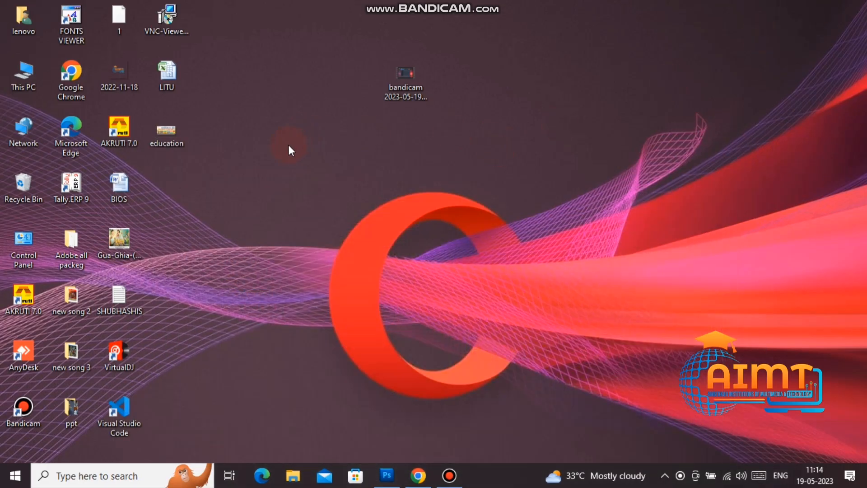
pyautogui.rightClick(180, 132)
pyautogui.click(201, 113)
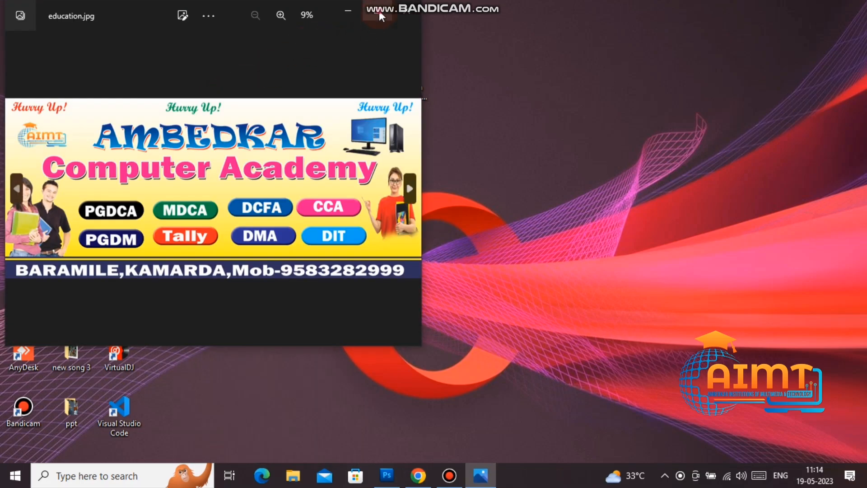
pyautogui.click(380, 12)
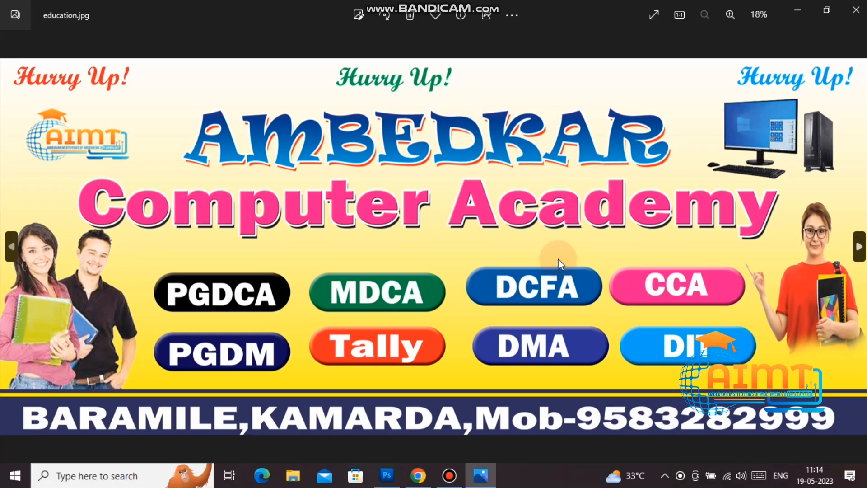